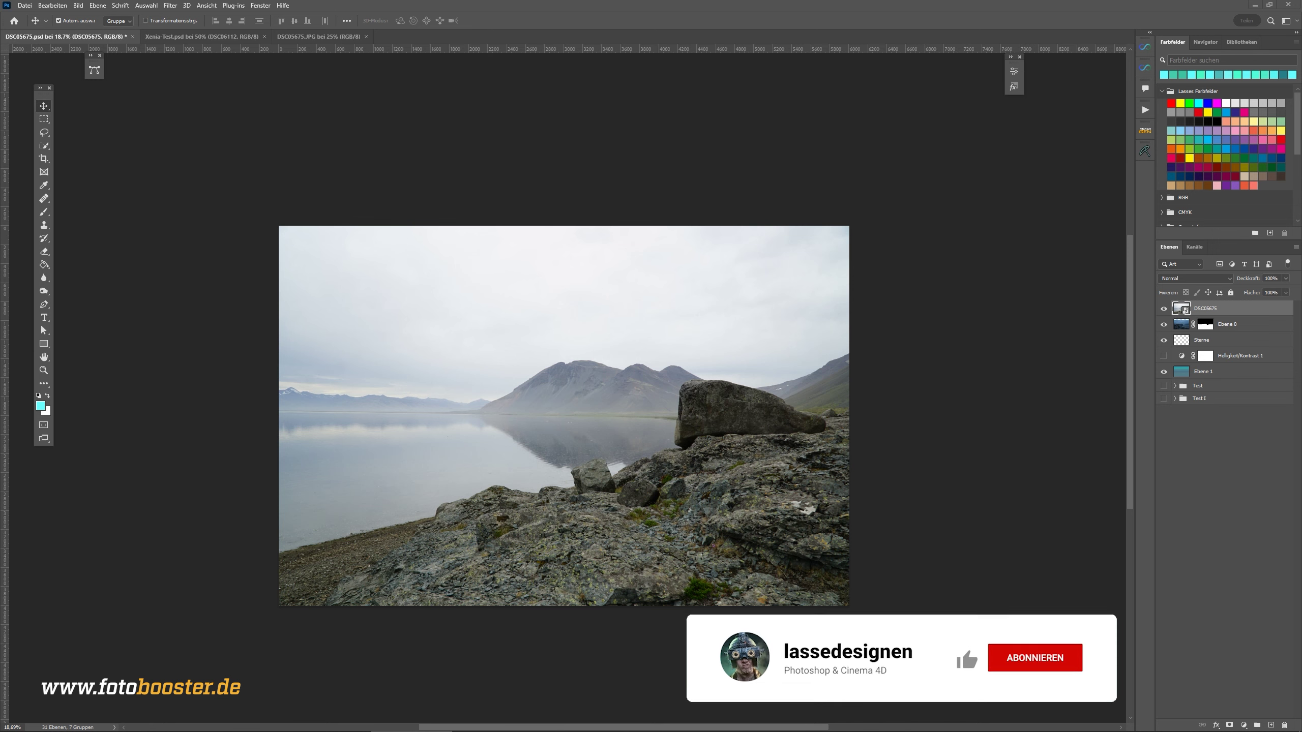
- Move the DSC05675 daytime photo below Ebene 1 and select the Sterne stars layer
left_click_drag(1251, 326, 1240, 343)
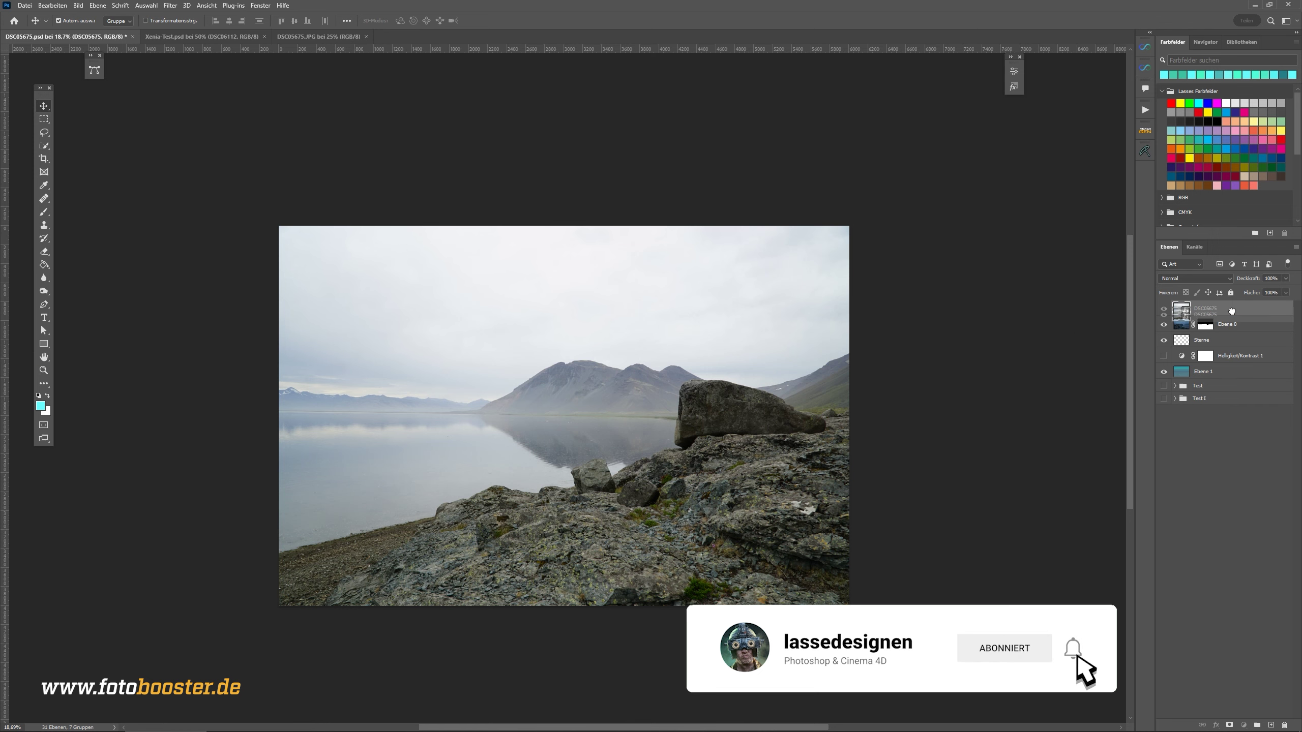
left_click_drag(1241, 343, 1194, 395)
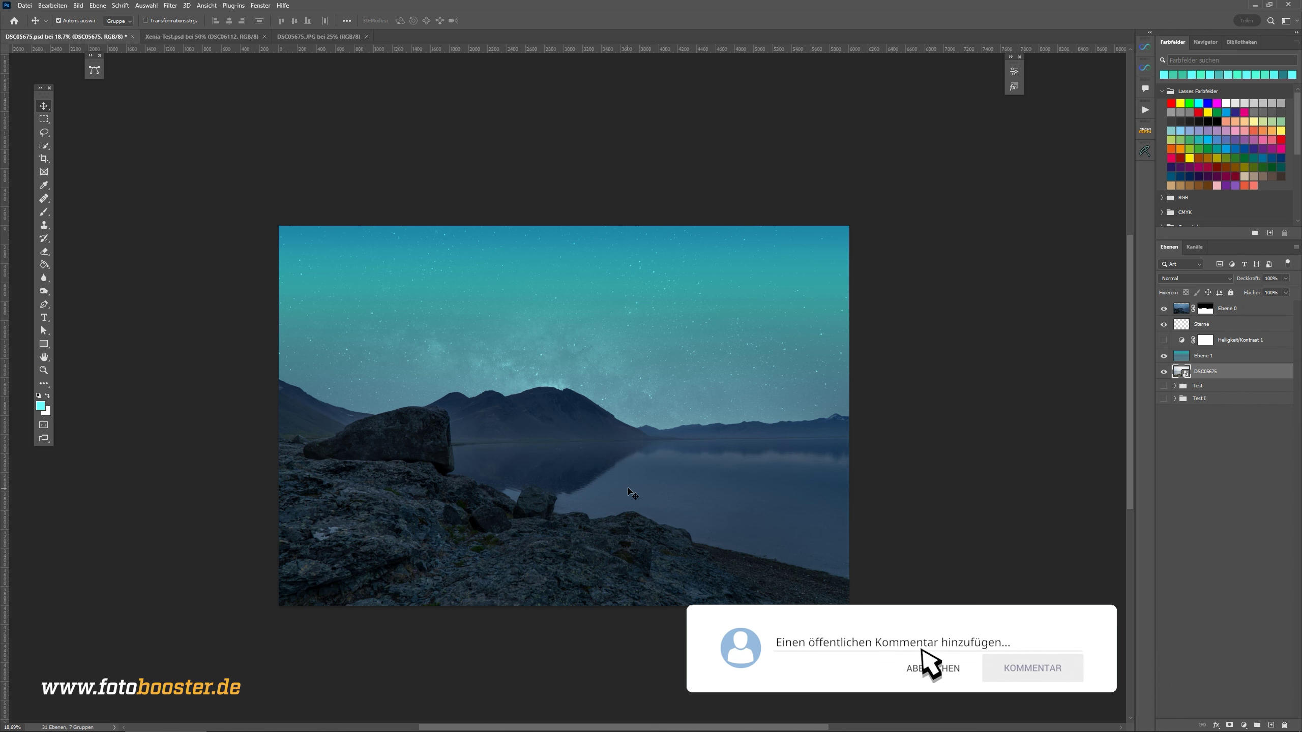
left_click_drag(1182, 308, 1182, 340)
left_click(1201, 324)
left_click(1163, 355)
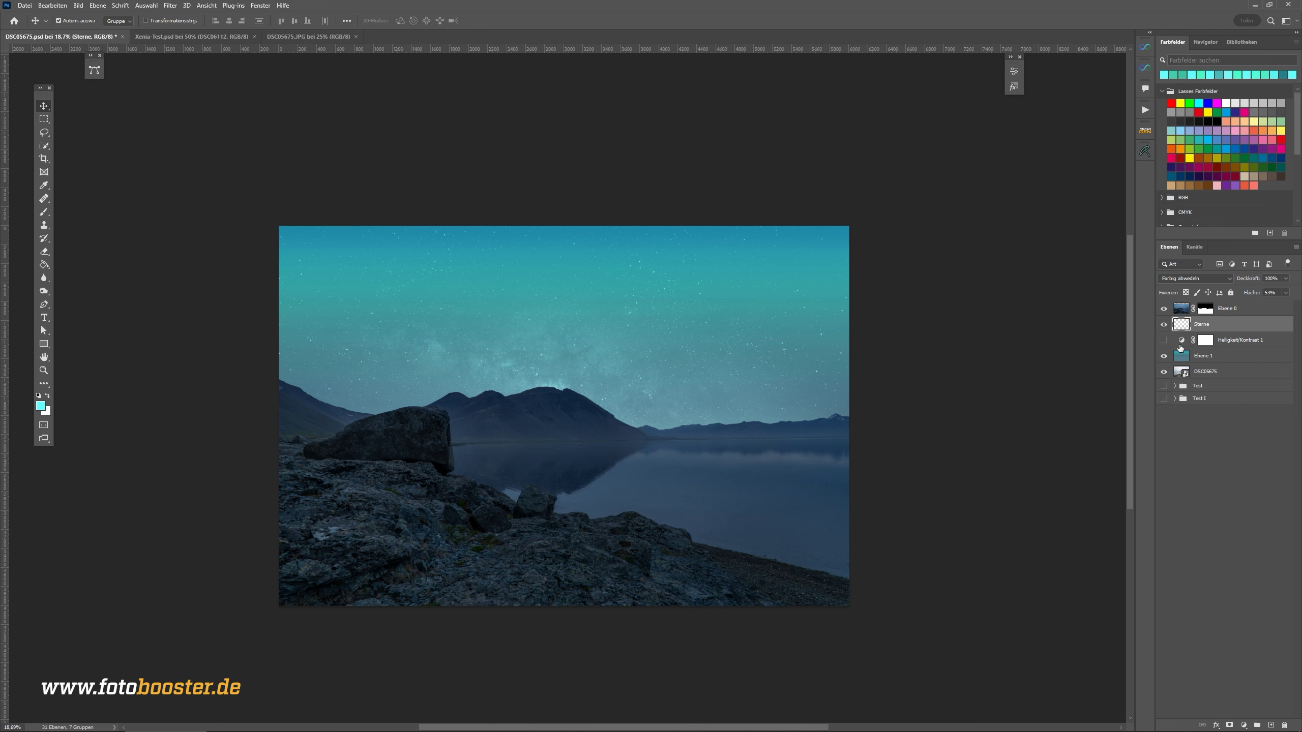
- Turn on the Helligkeit/Kontrast 1 adjustment to darken the scene, then select Ebene 0
left_click(1163, 324)
left_click(1163, 325)
left_click(1205, 340)
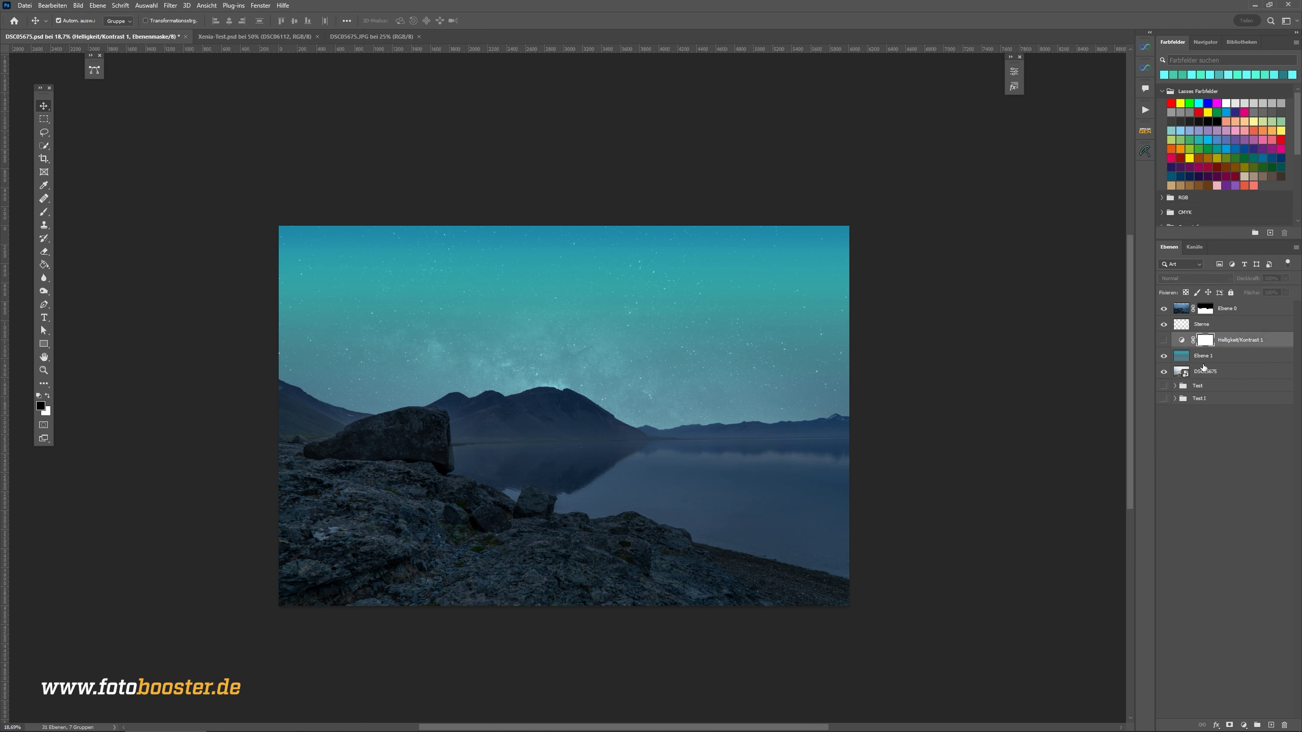
left_click(1164, 340)
left_click(1257, 343)
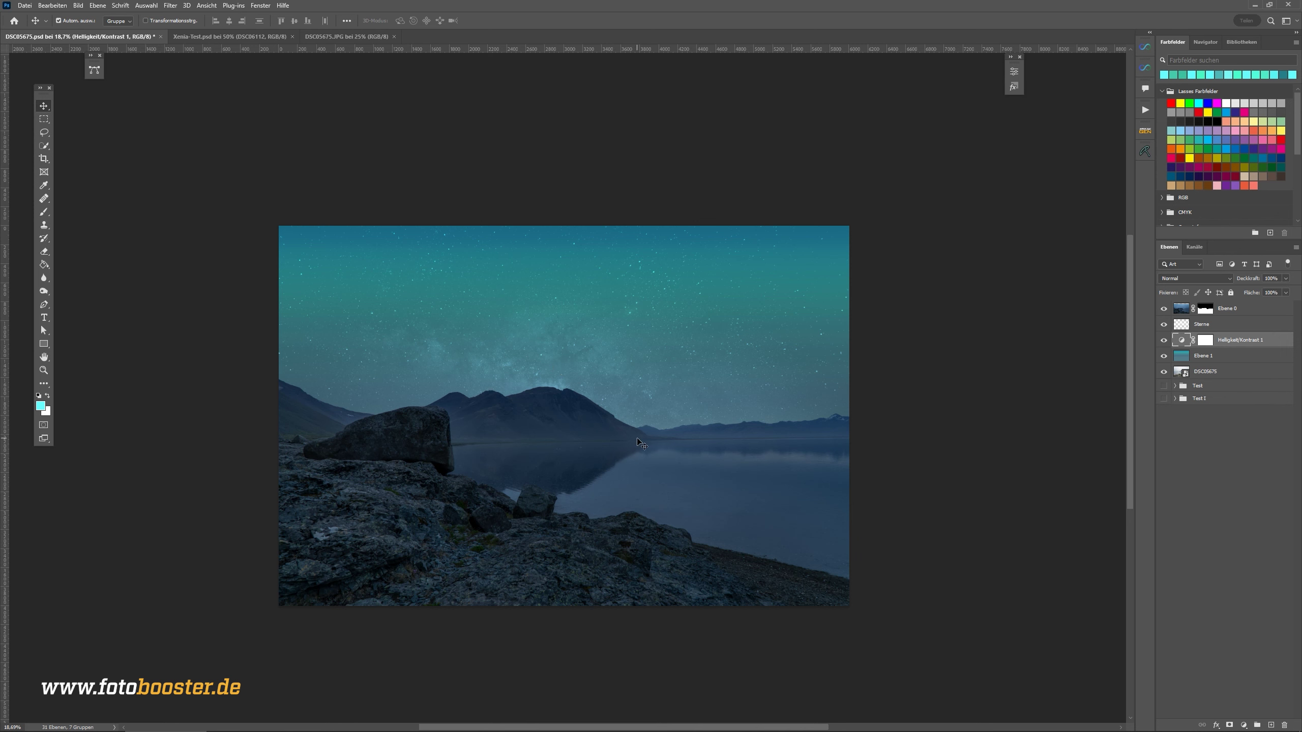
scroll(591, 431, "up", 1)
left_click(1266, 314)
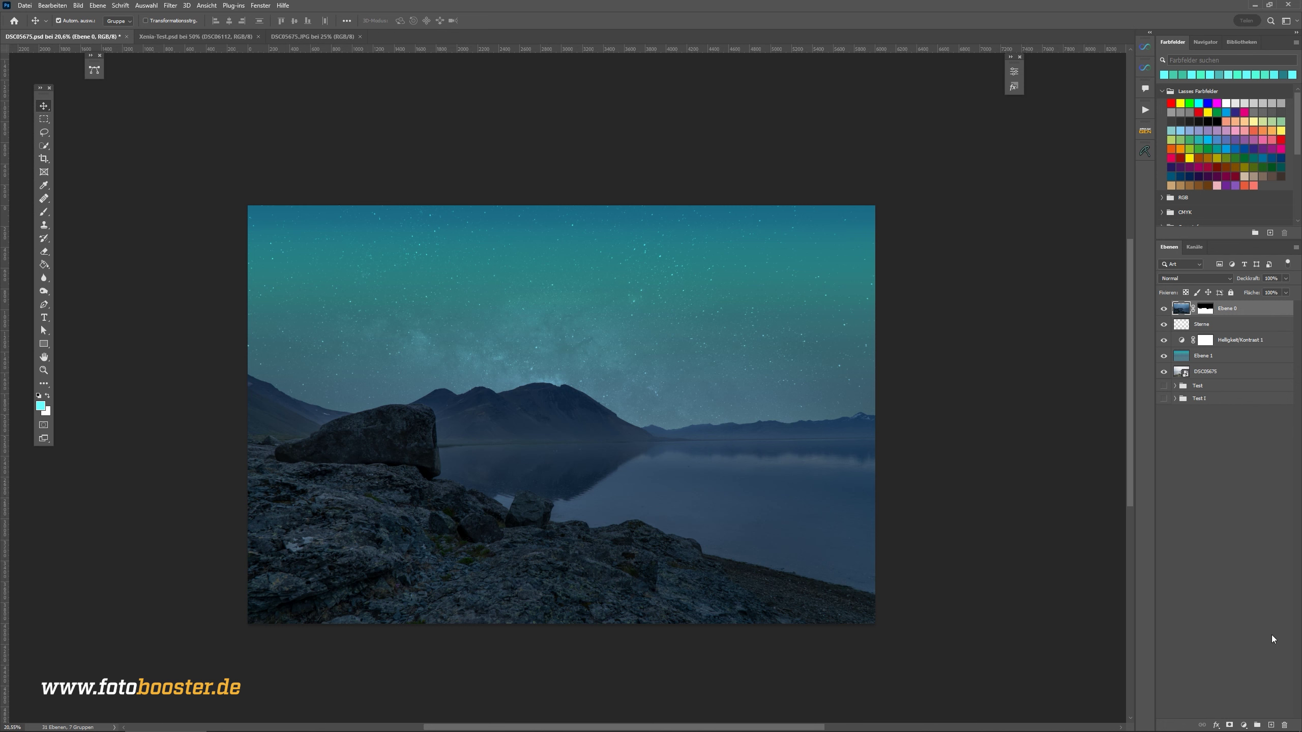
- Add an empty layer above Ebene 0 and set up a Rauschen (noise) gradient with a rainbow preset
left_click(1272, 725)
left_click(43, 265)
right_click(43, 265)
left_click(80, 262)
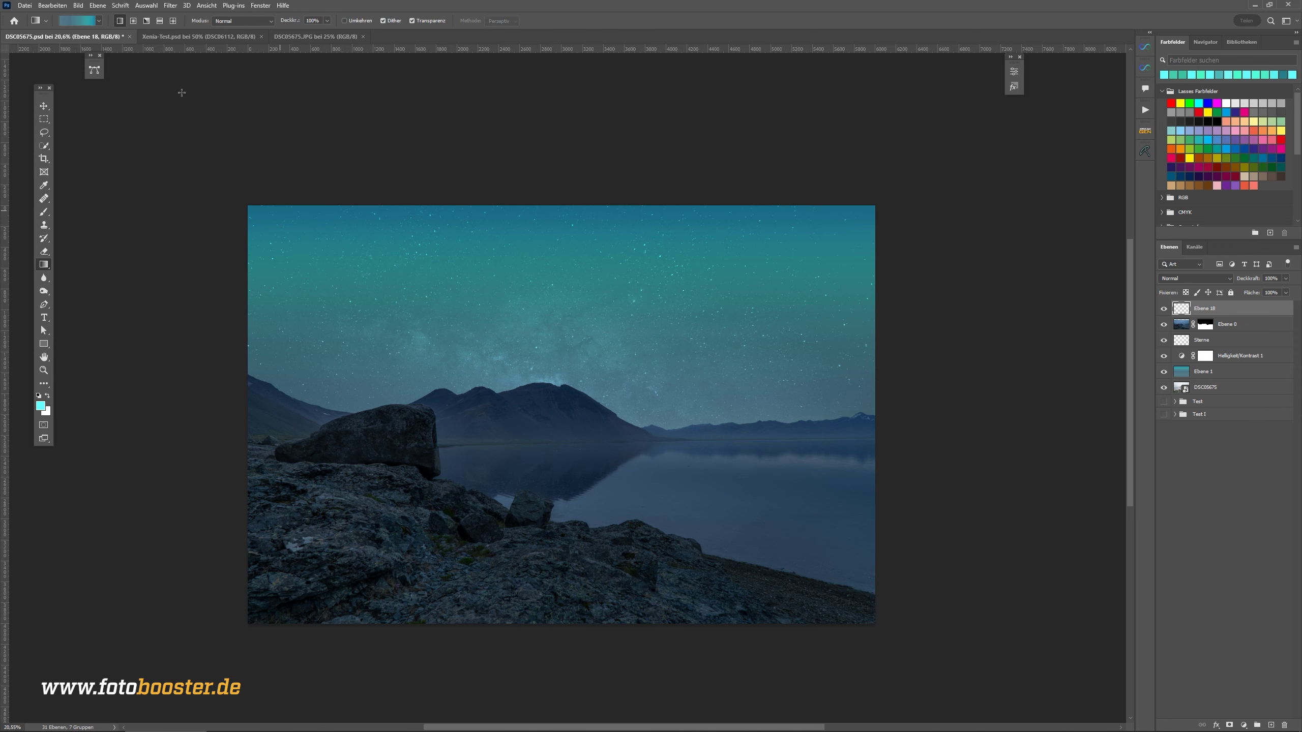
left_click(84, 20)
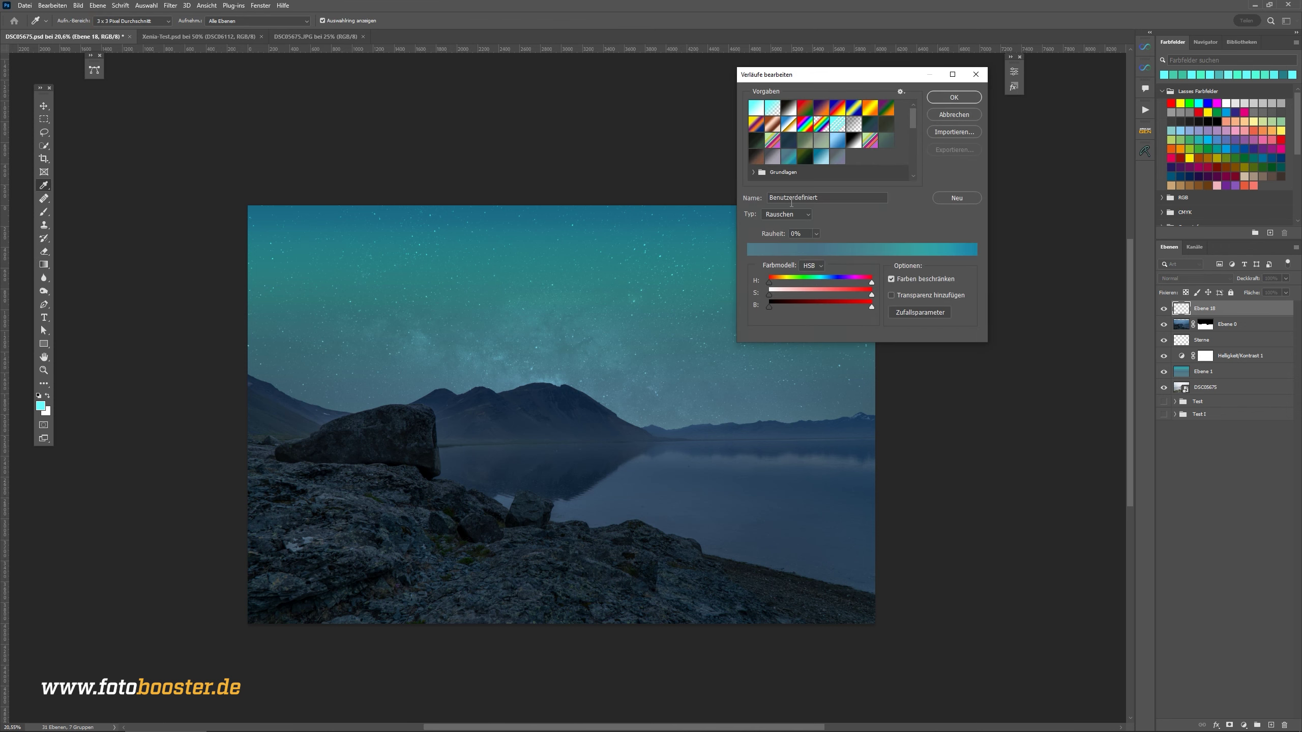
left_click(797, 216)
left_click(769, 232)
left_click(772, 142)
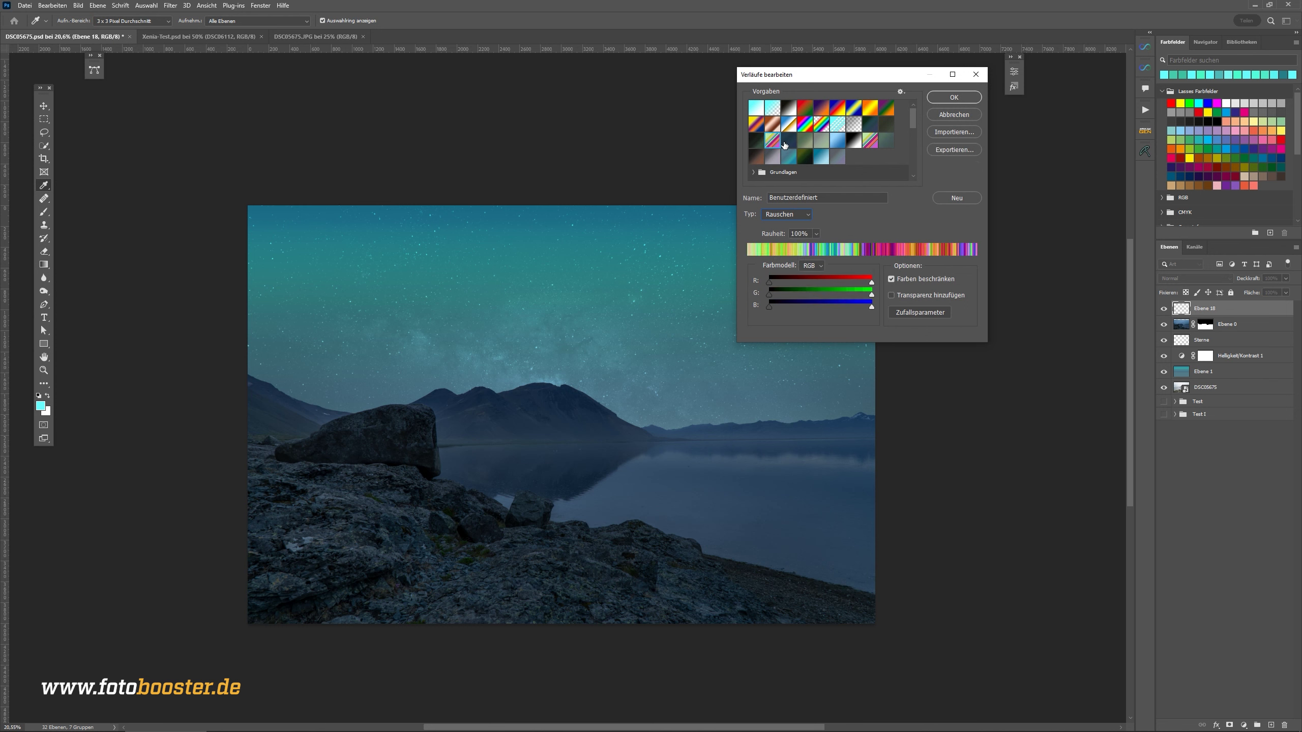
left_click_drag(827, 77, 756, 75)
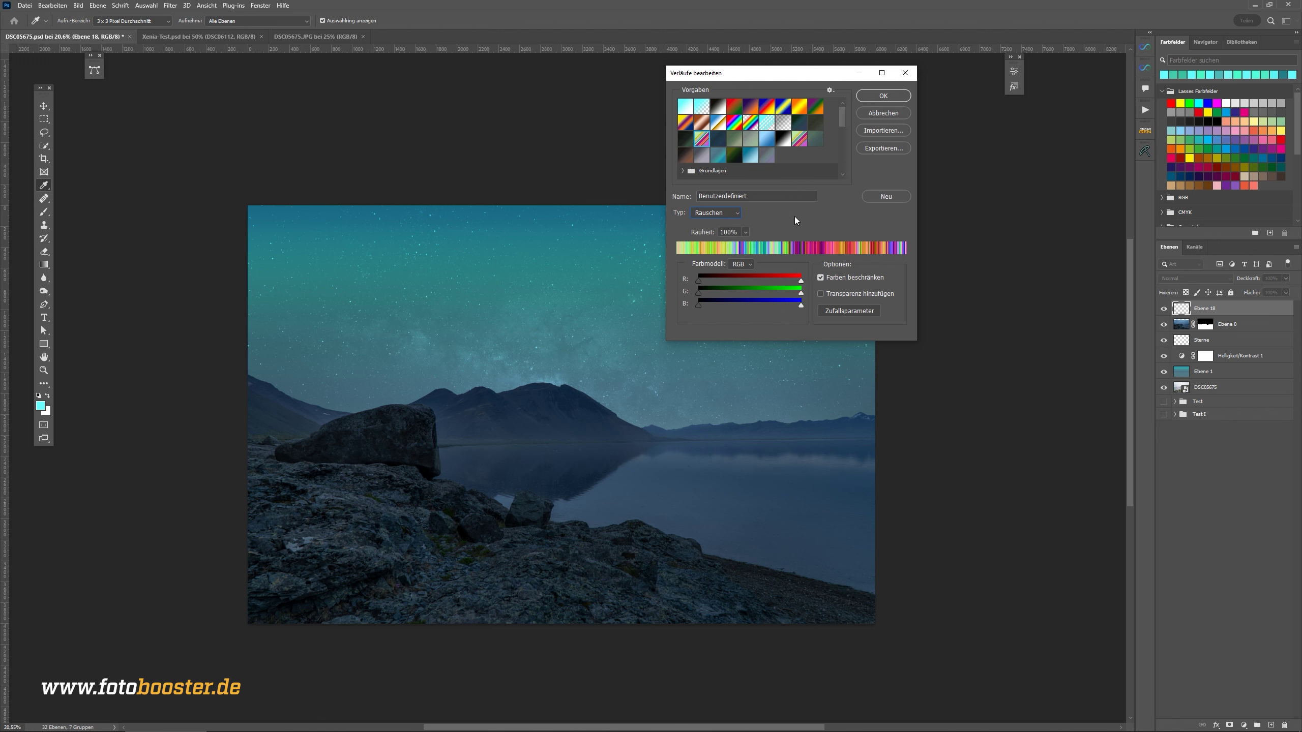
left_click(888, 96)
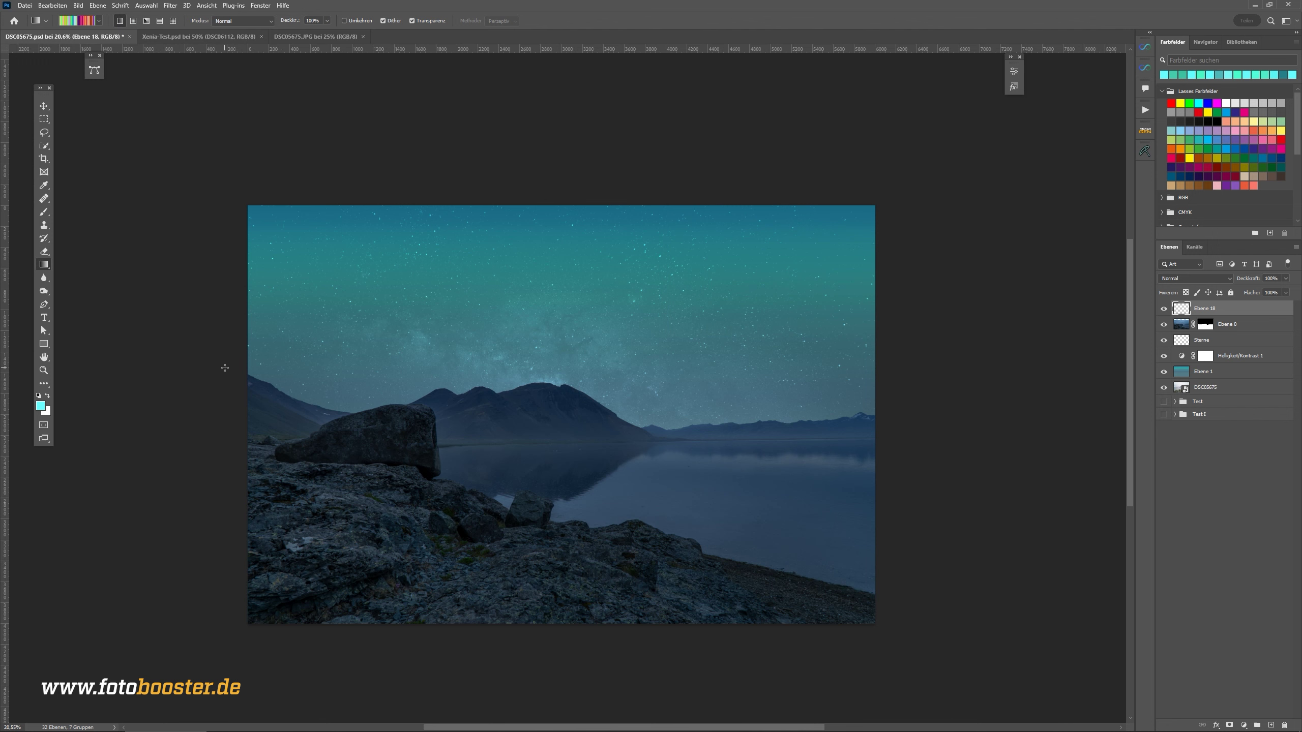
- Draw the noise gradient left to right across the whole canvas, filling the layer with rainbow stripes
left_click_drag(254, 367, 868, 366)
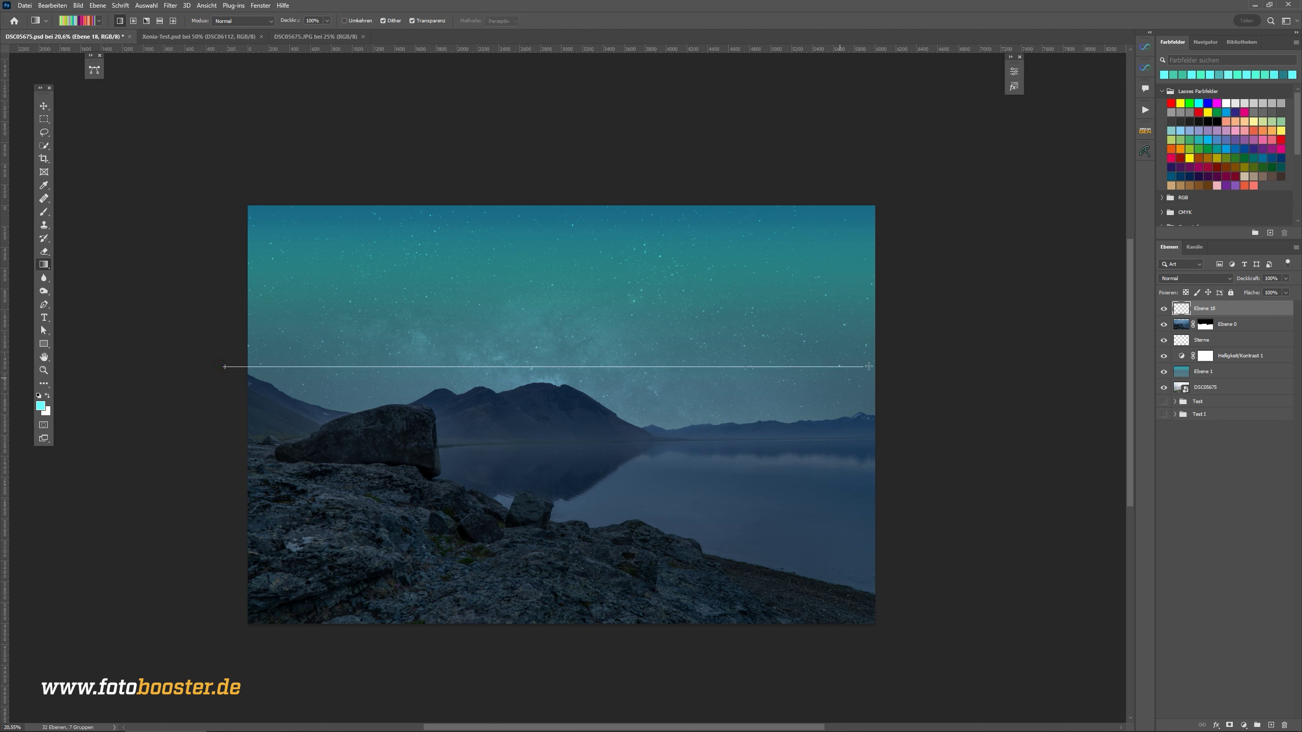
left_click_drag(883, 369, 892, 363)
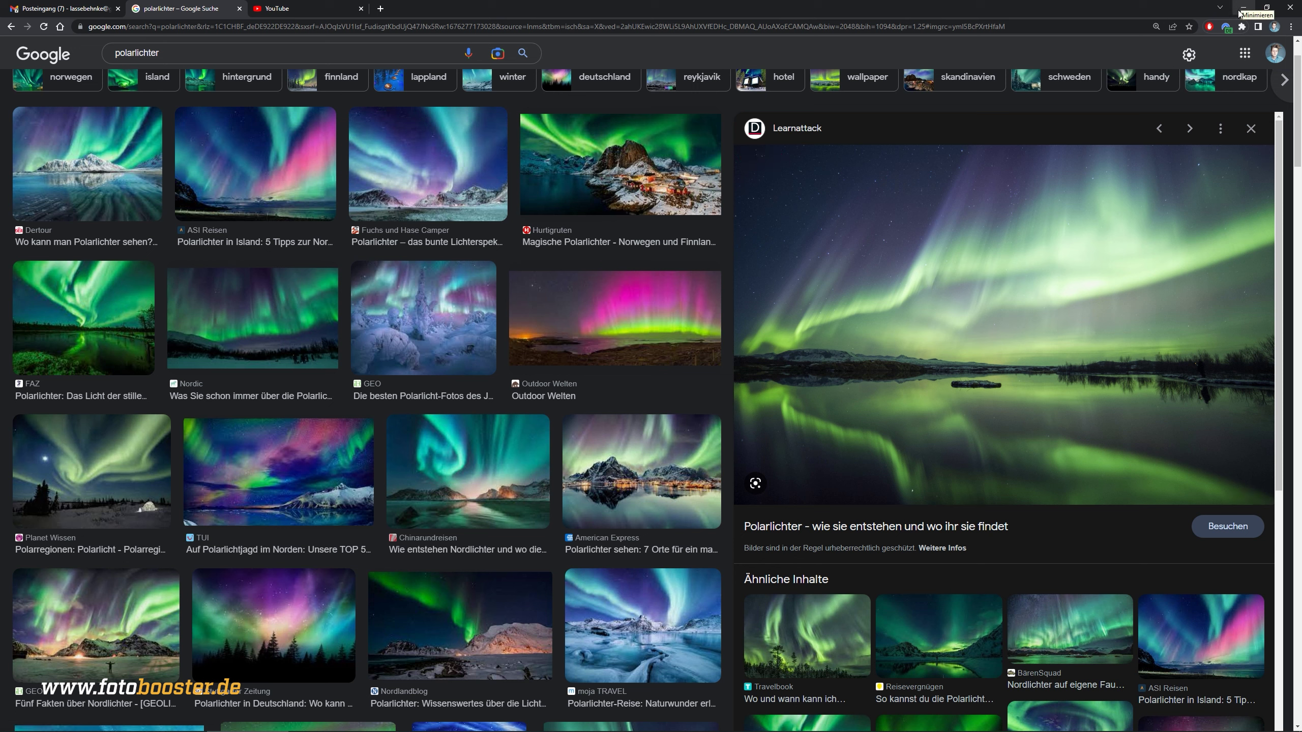
- Minimize Chrome to return to the striped Photoshop document
left_click(1243, 7)
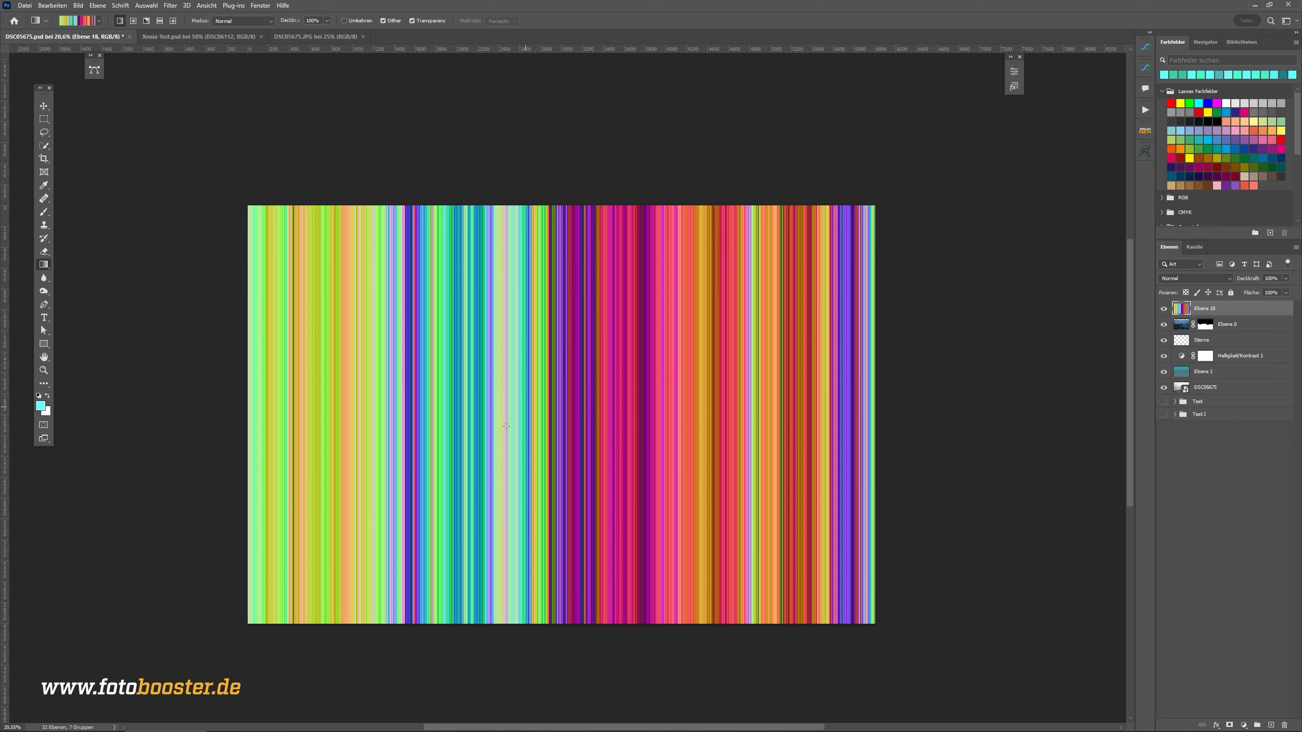
- Set the stripe layer's blend mode to Farbig abwedeln (Color Dodge)
left_click(1196, 278)
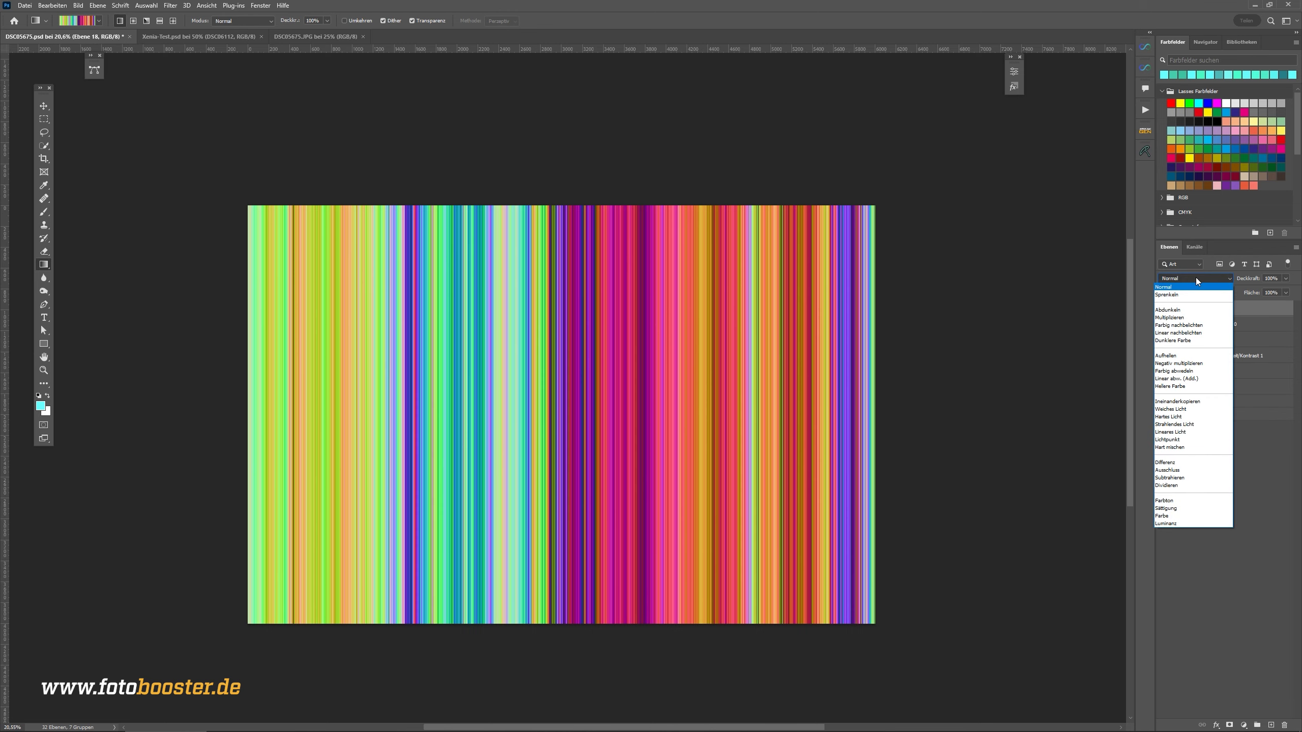
left_click(1189, 371)
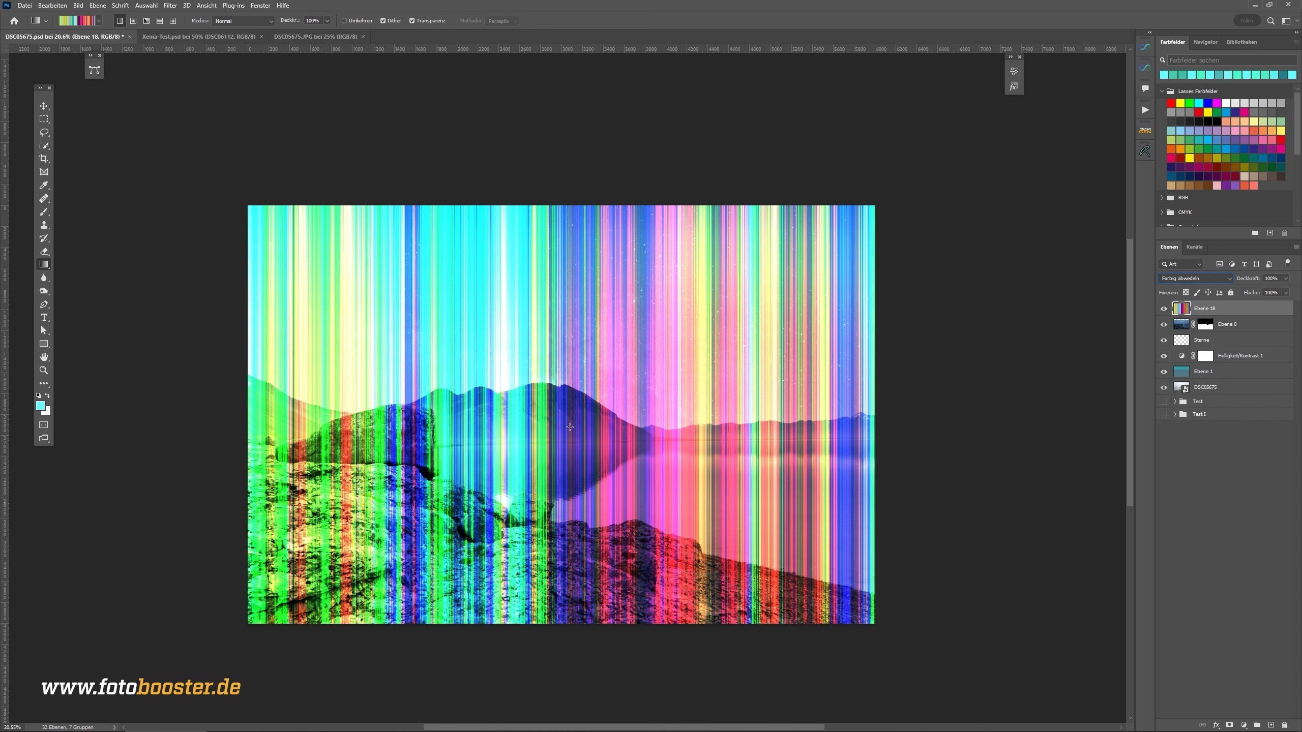
scroll(528, 349, "up", 2)
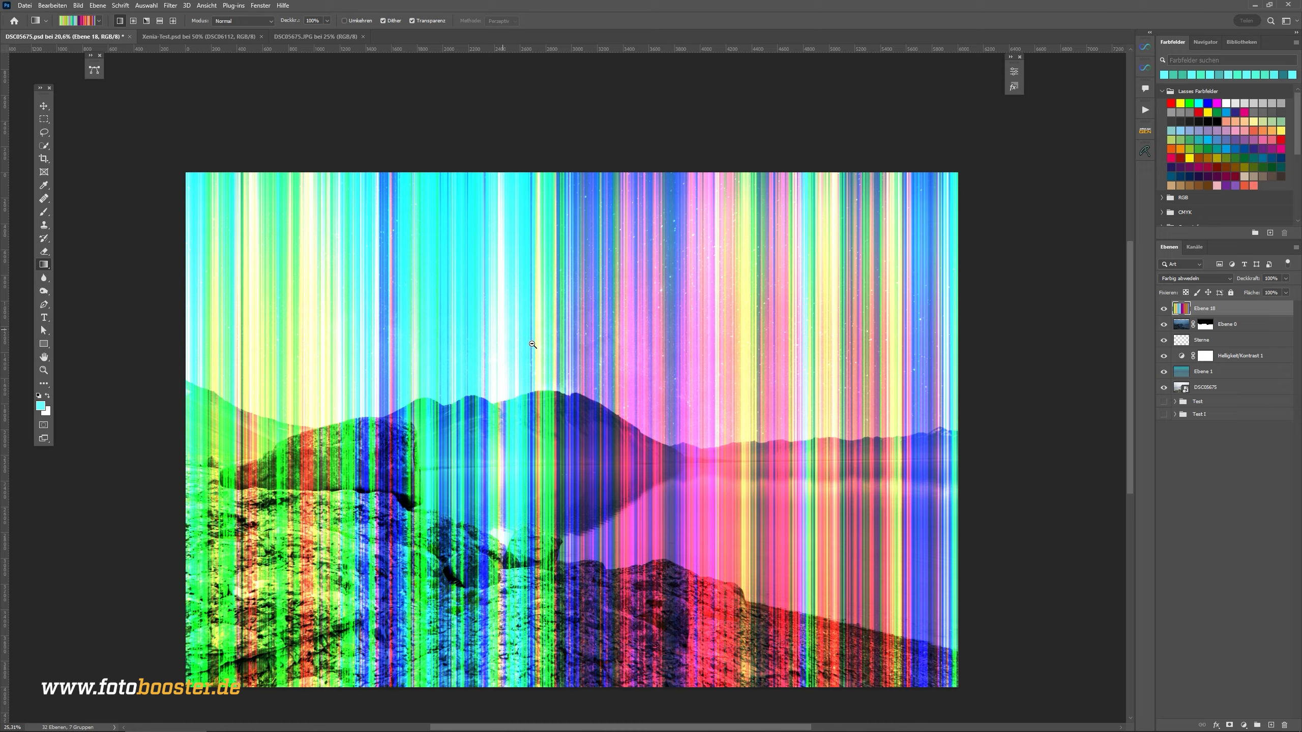
scroll(662, 354, "down", 1)
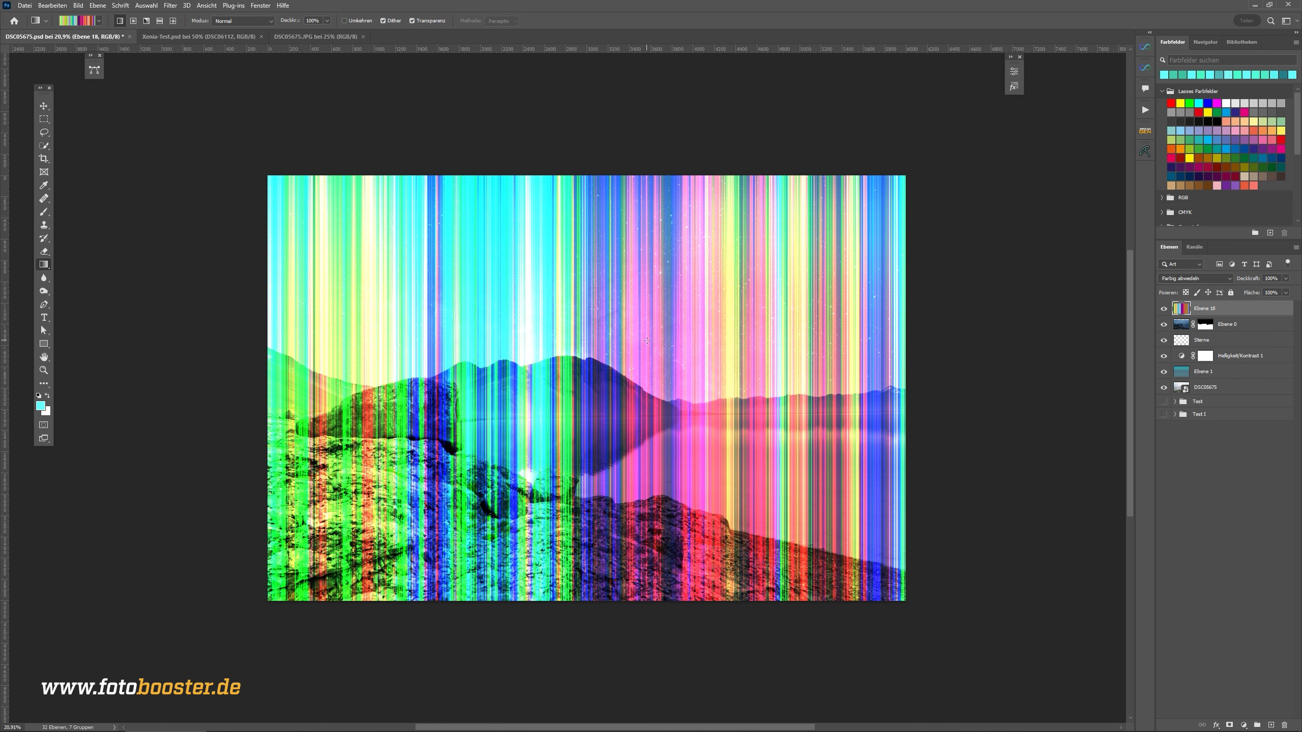
- Perspective-transform the stripe layer so it tapers narrower toward the right
key("ctrl+t")
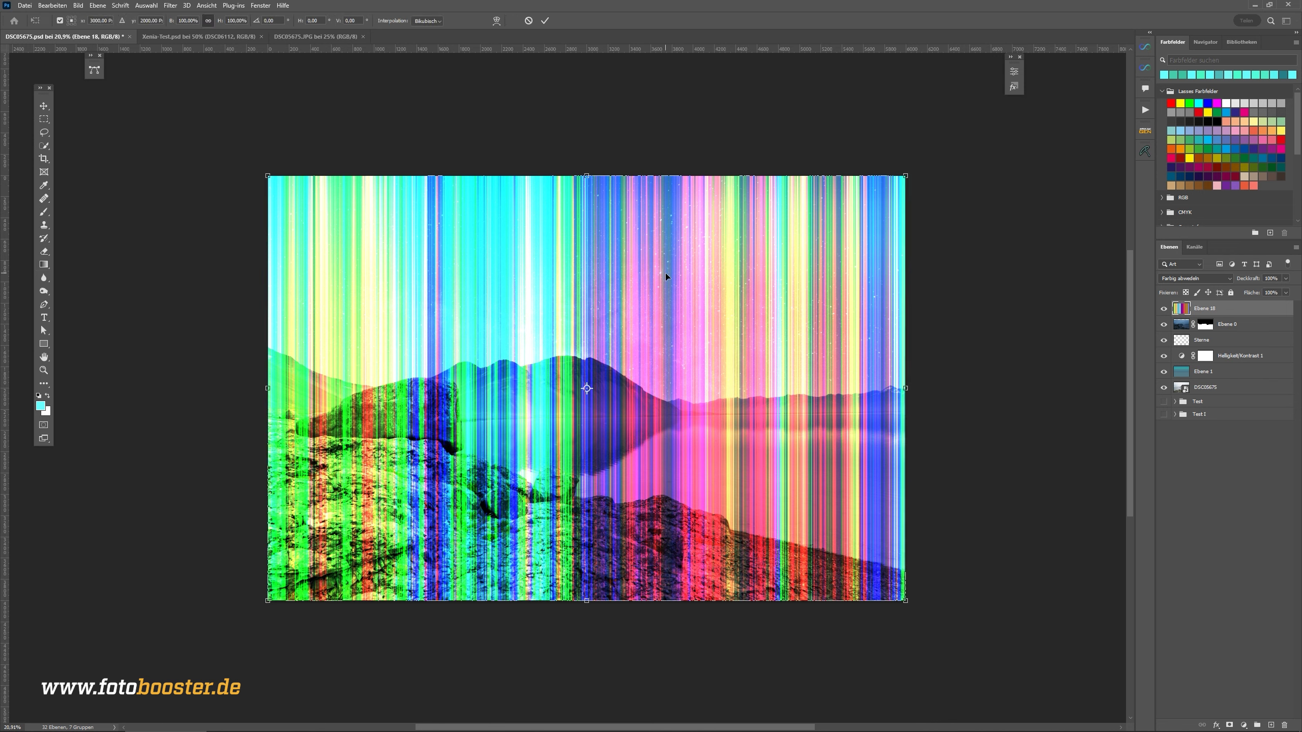
right_click(666, 277)
left_click(605, 323)
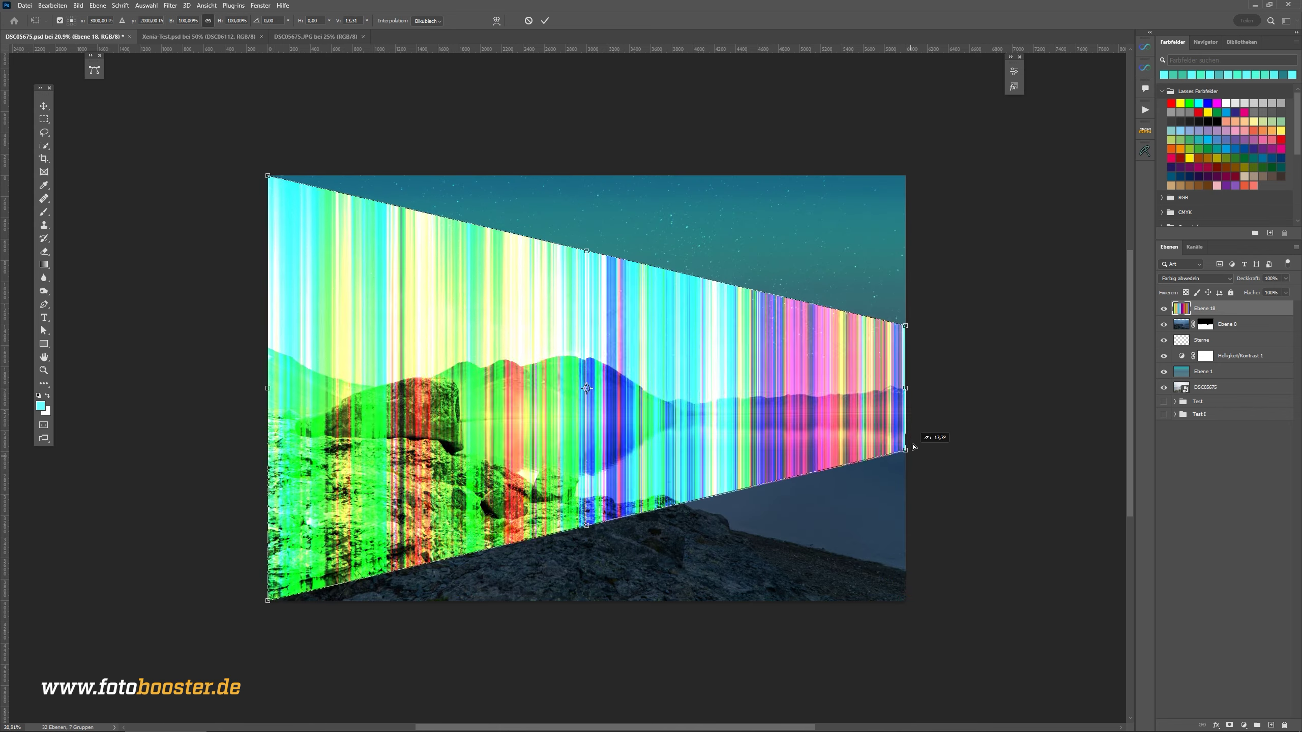
left_click_drag(910, 481, 918, 414)
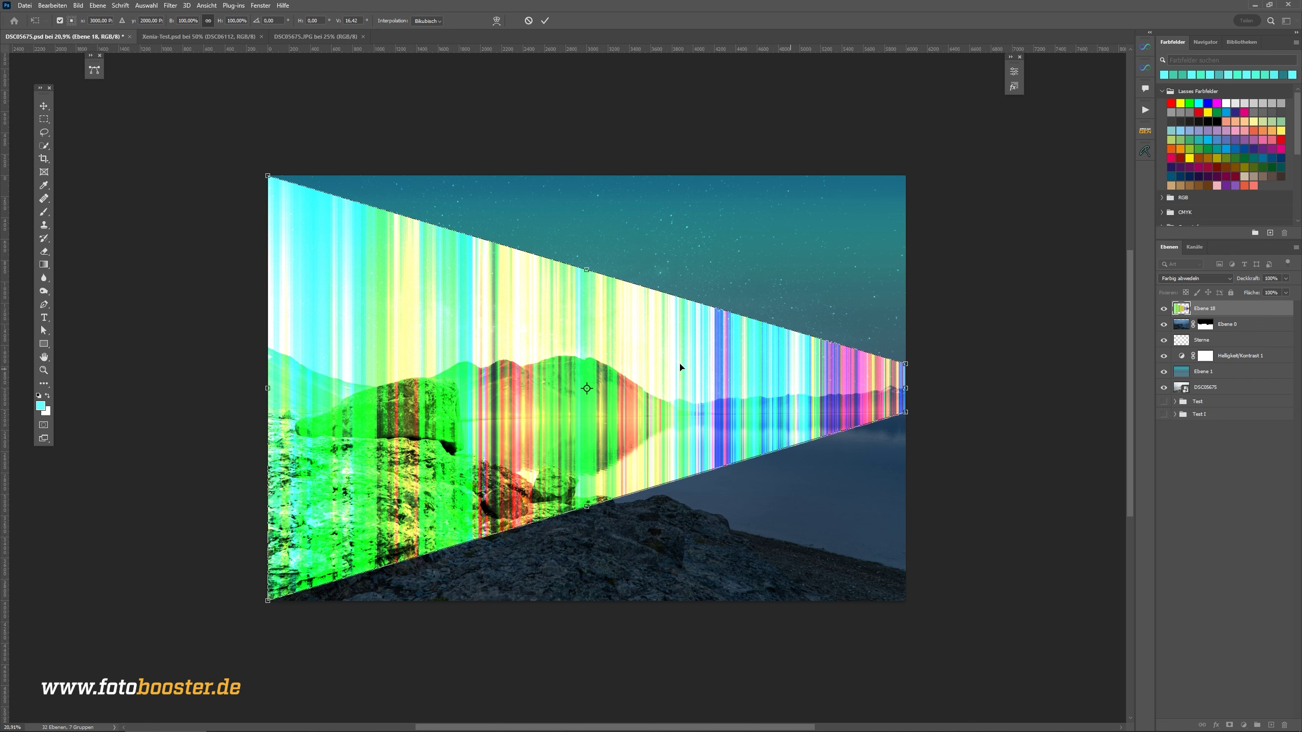
- Skew the stripes, raising the left side into the sky and adjusting the right edge
right_click(515, 350)
left_click(544, 401)
left_click_drag(908, 392, 909, 406)
left_click_drag(267, 398, 255, 150)
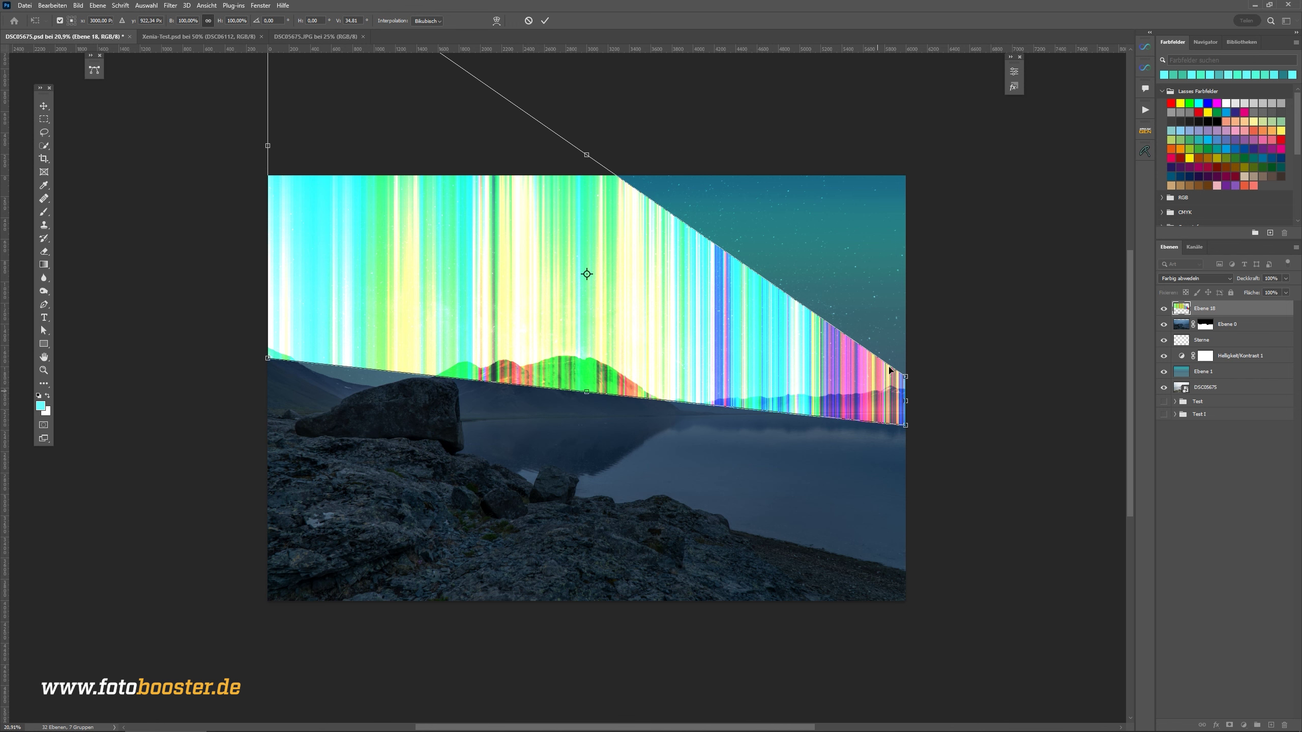
left_click_drag(907, 406, 916, 402)
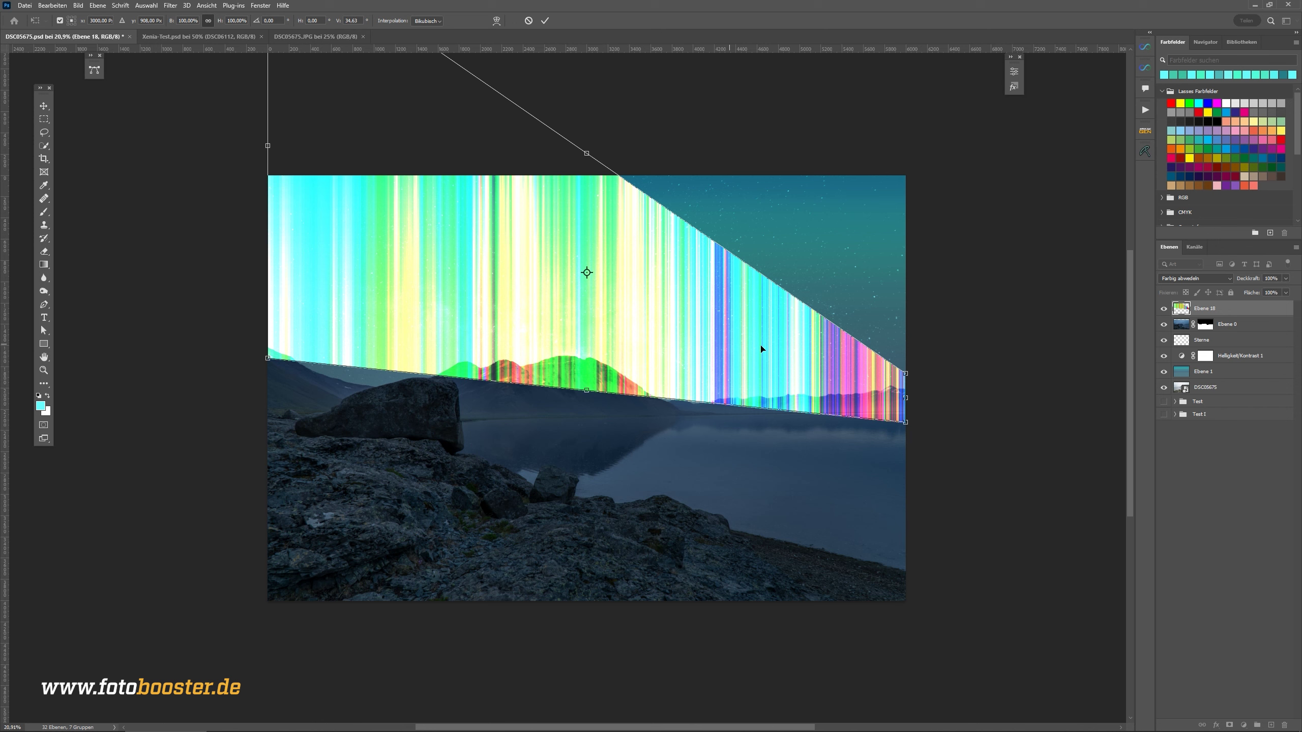
- Narrow the stripes' right end further in Perspective mode and apply the transform
right_click(638, 319)
left_click(666, 380)
left_click_drag(904, 430, 910, 411)
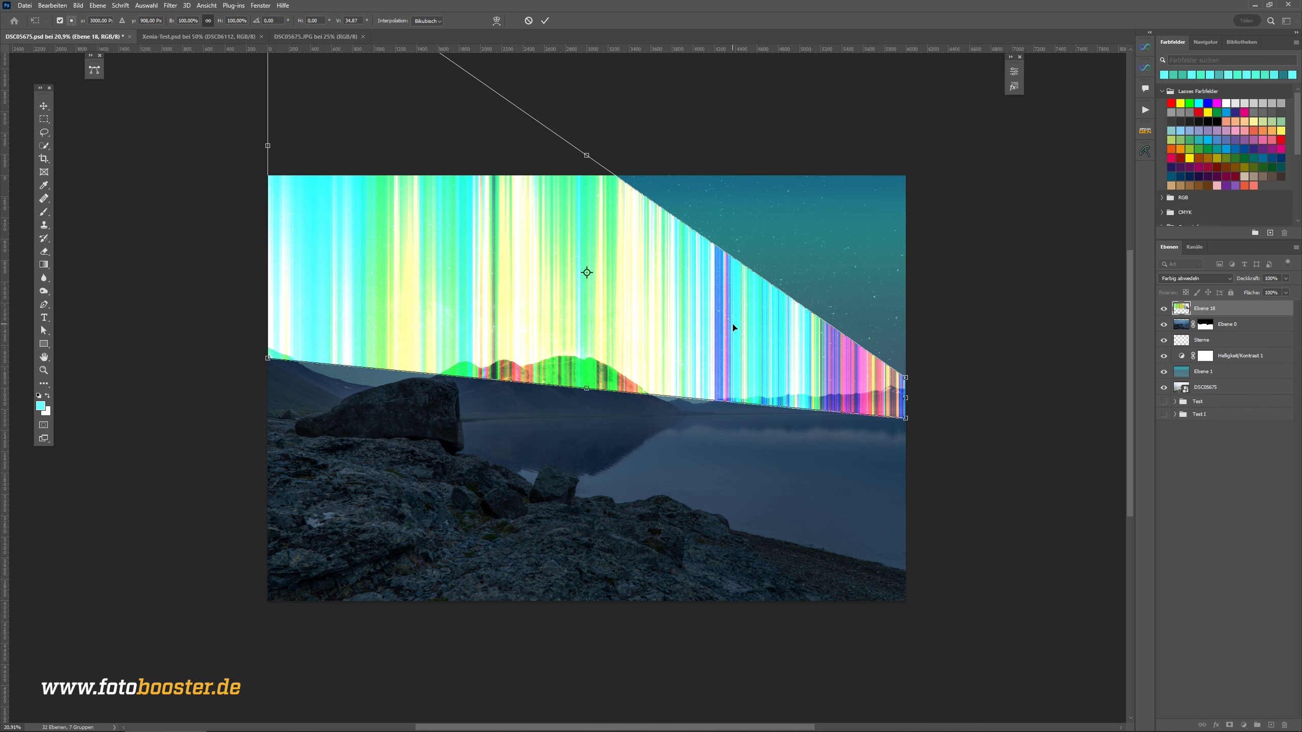
key("Return")
key("g")
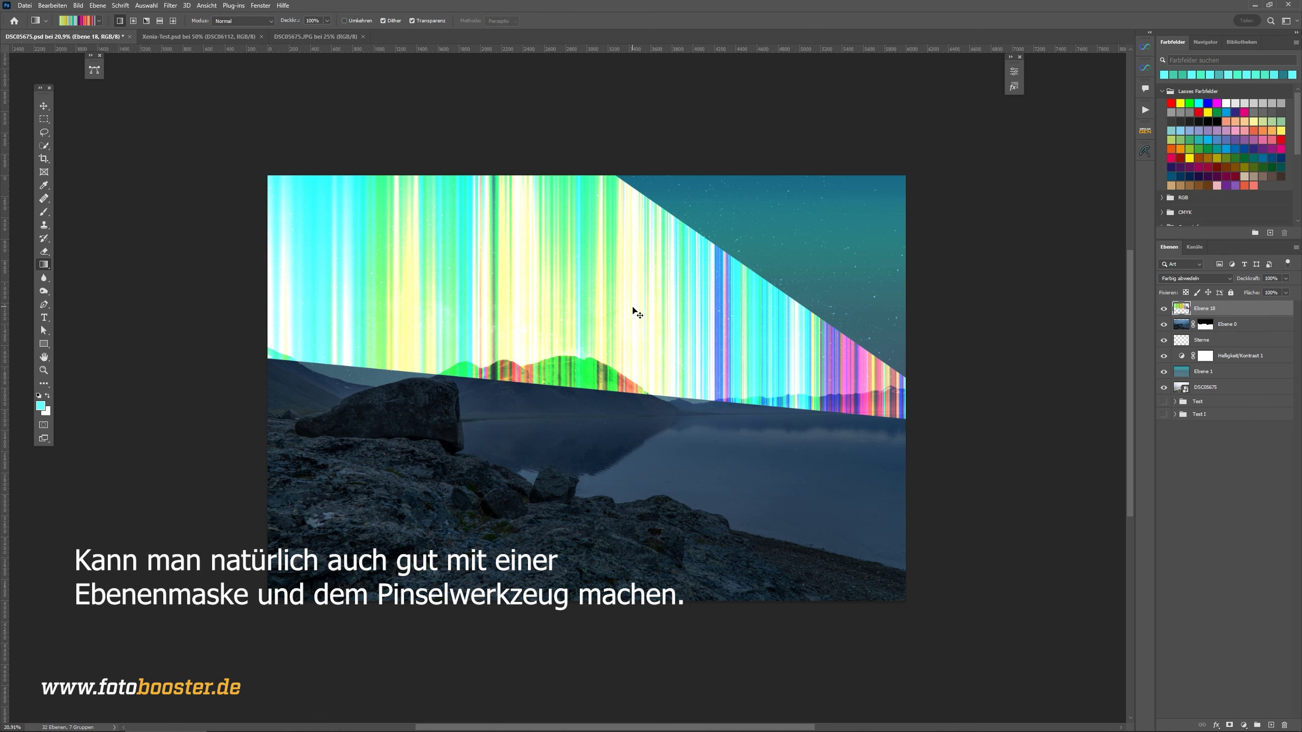
- Lower Ebene 18's Fläche (Fill) to 70% to soften the colour-dodged aurora stripes
key("ctrl+t")
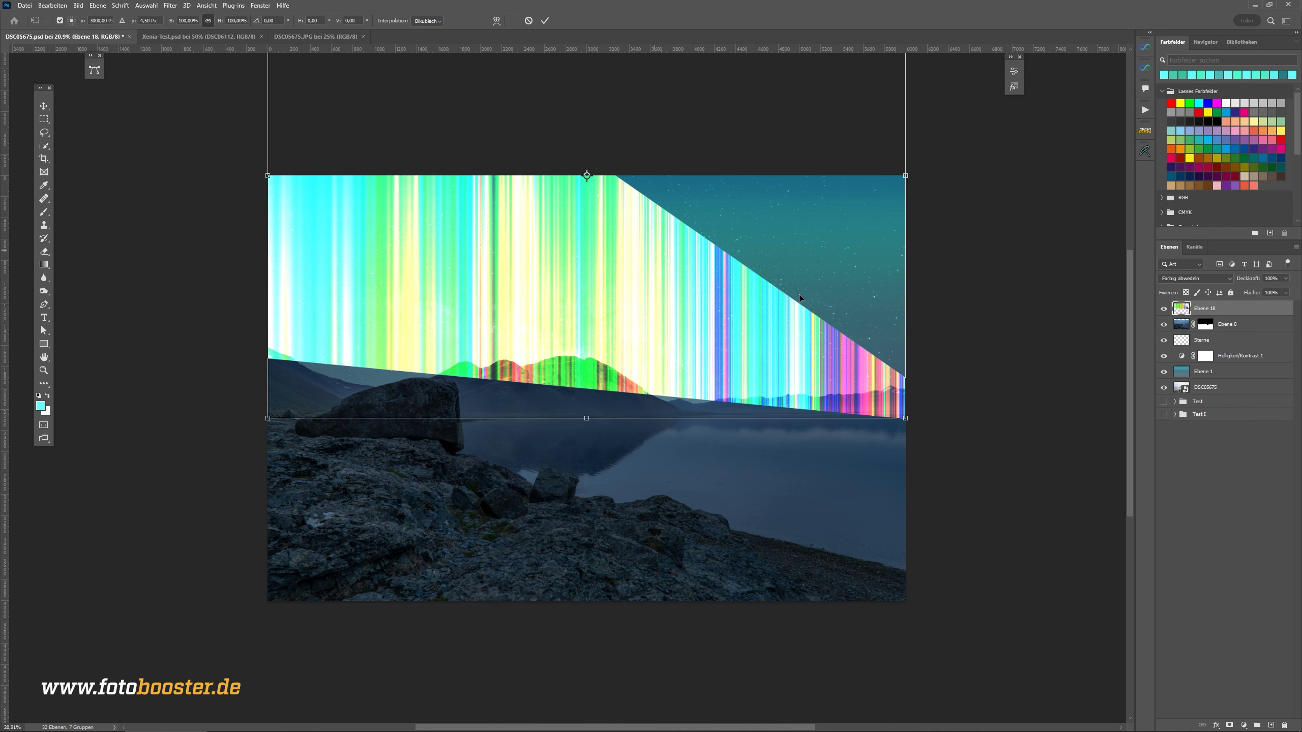
left_click_drag(873, 256, 834, 410)
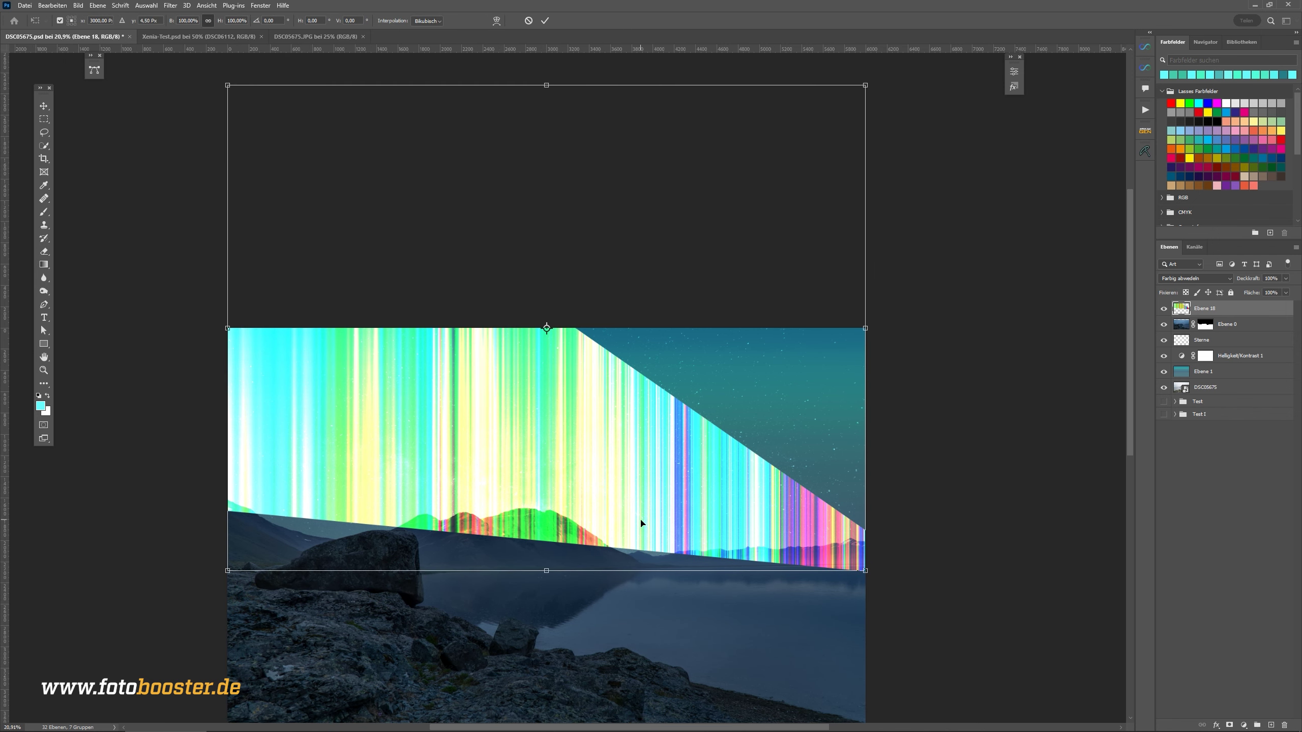
key("Return")
scroll(622, 460, "up", 3)
scroll(665, 406, "down", 2)
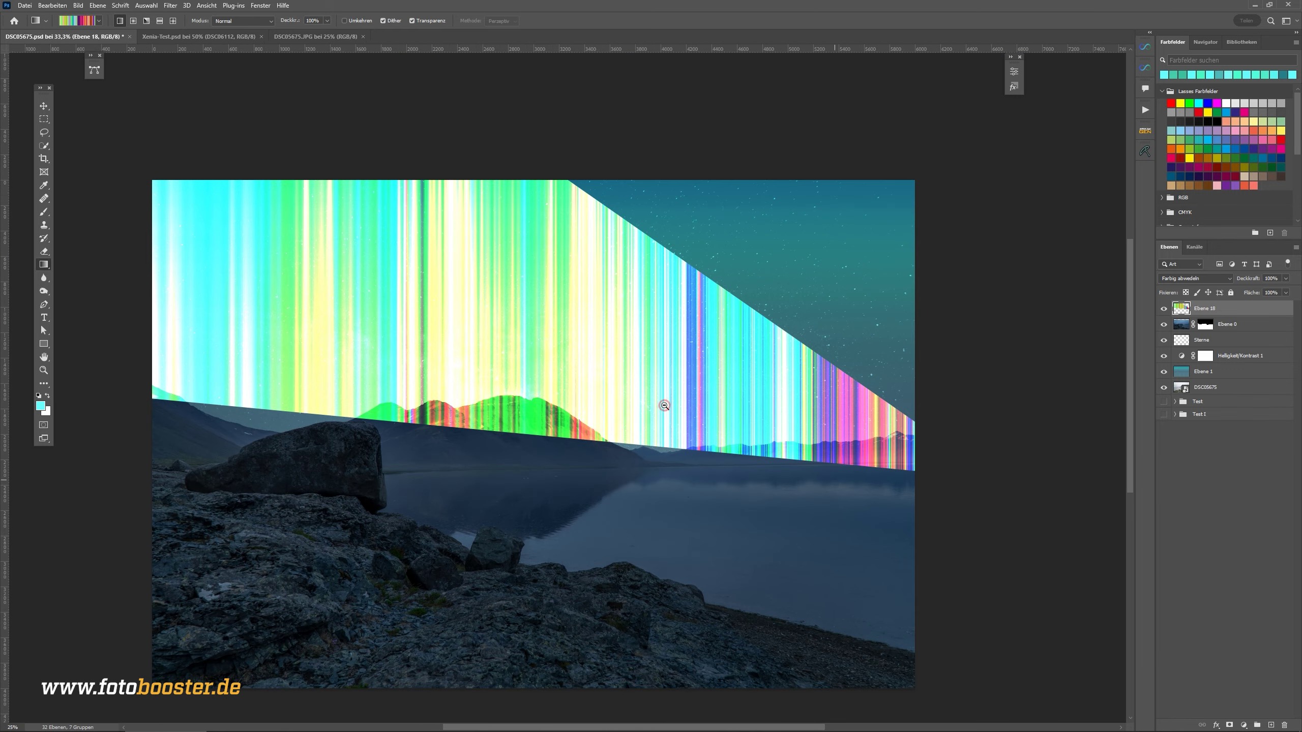
left_click_drag(735, 456, 753, 435)
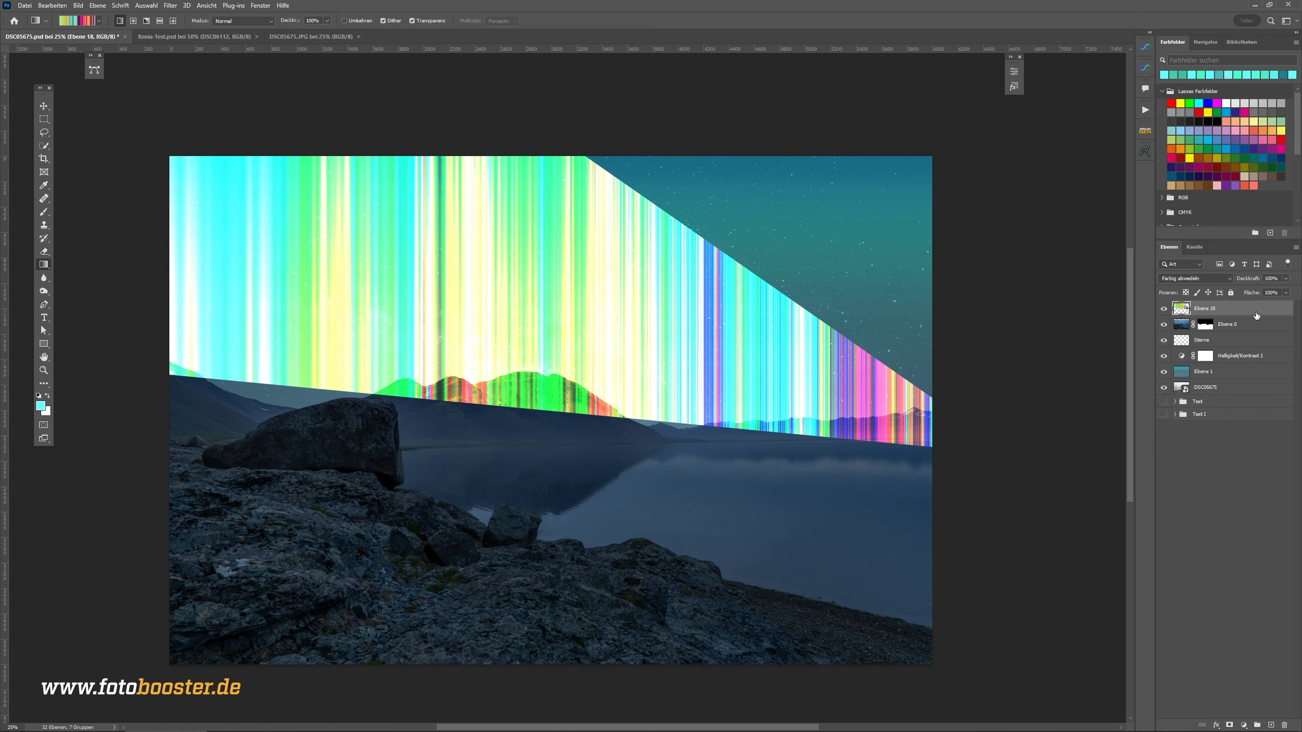
left_click_drag(1251, 294, 1243, 293)
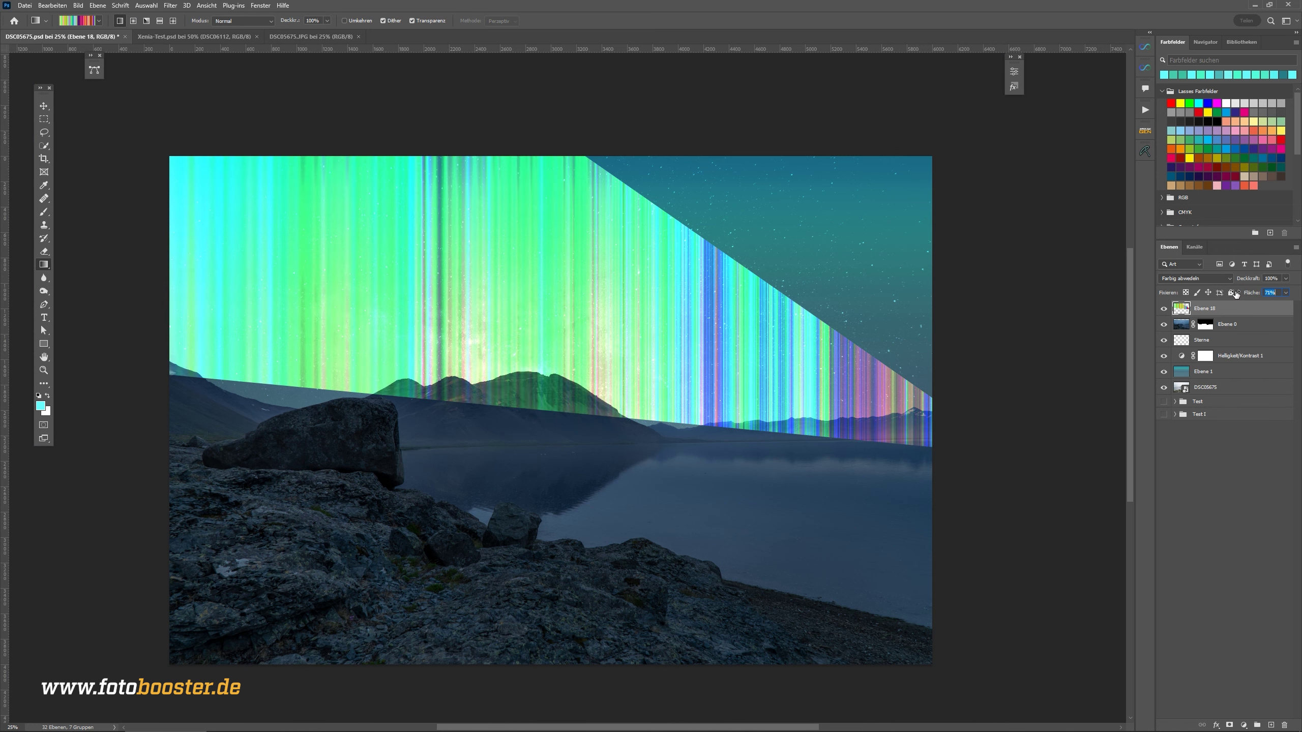
left_click_drag(690, 412, 742, 379)
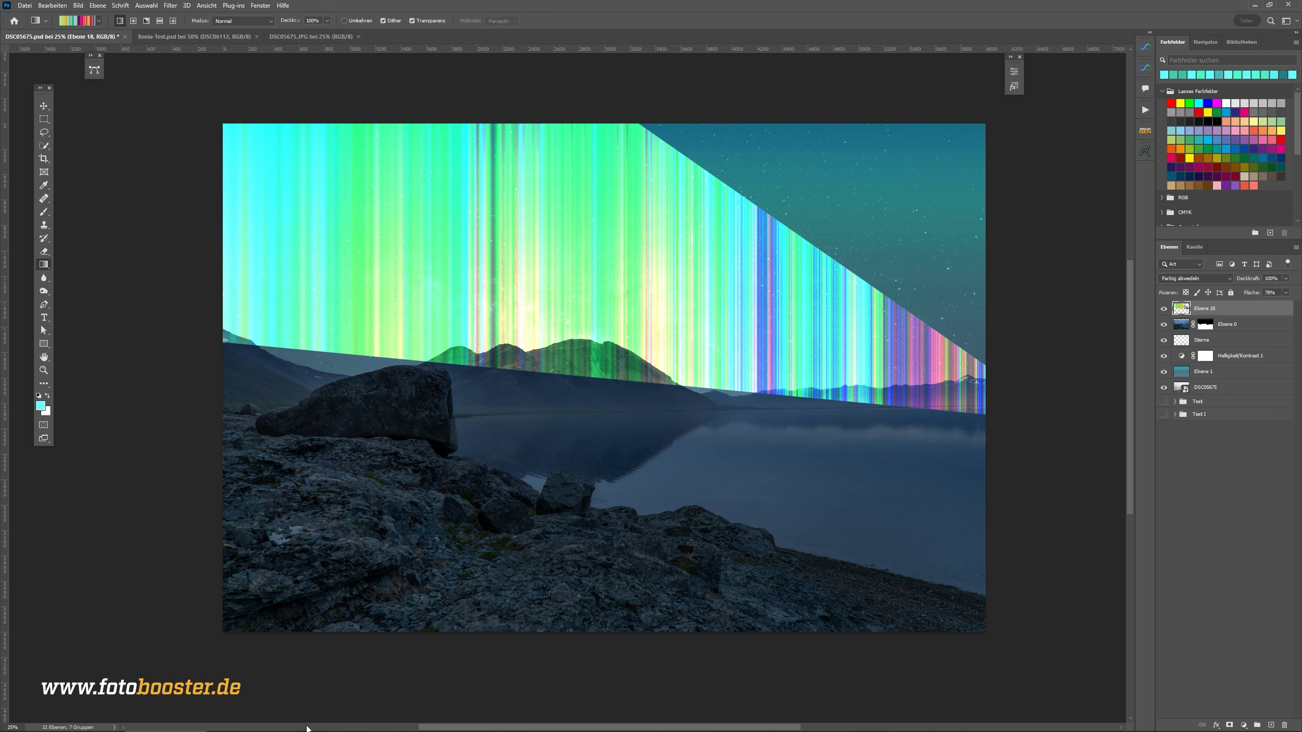
left_click(309, 725)
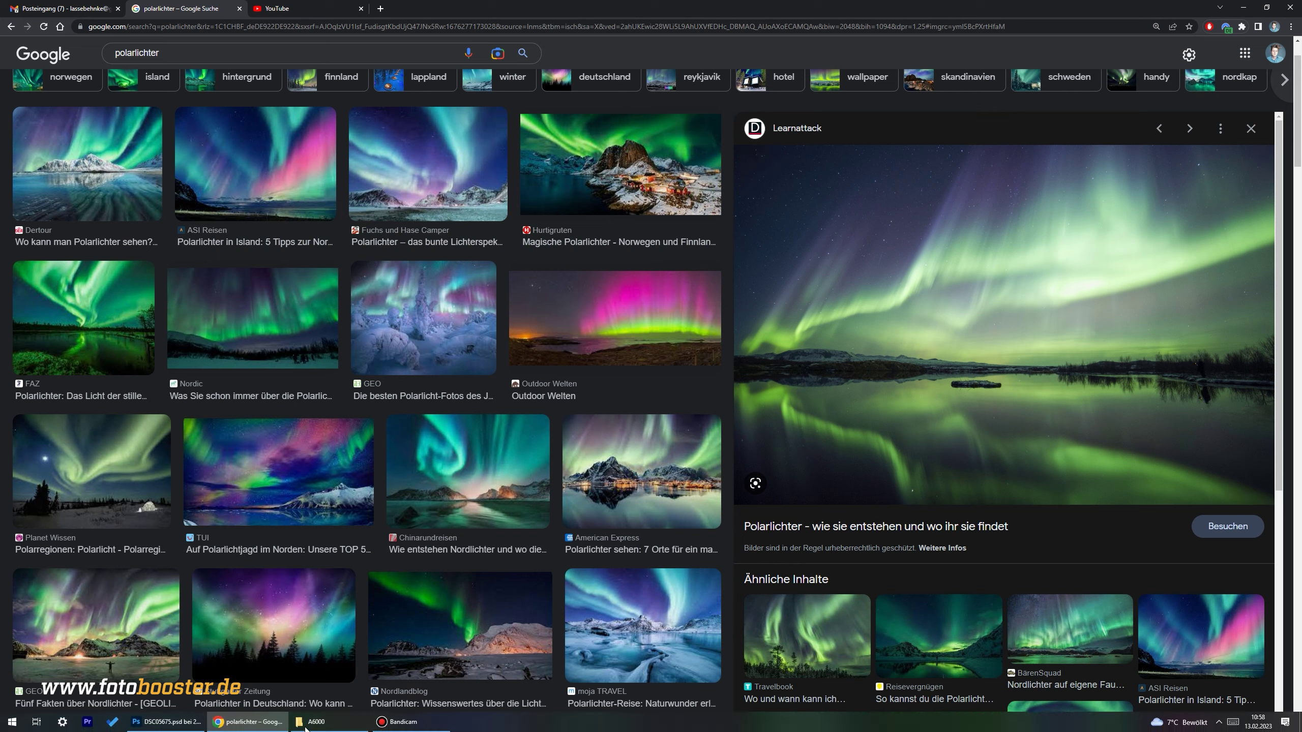
left_click(161, 722)
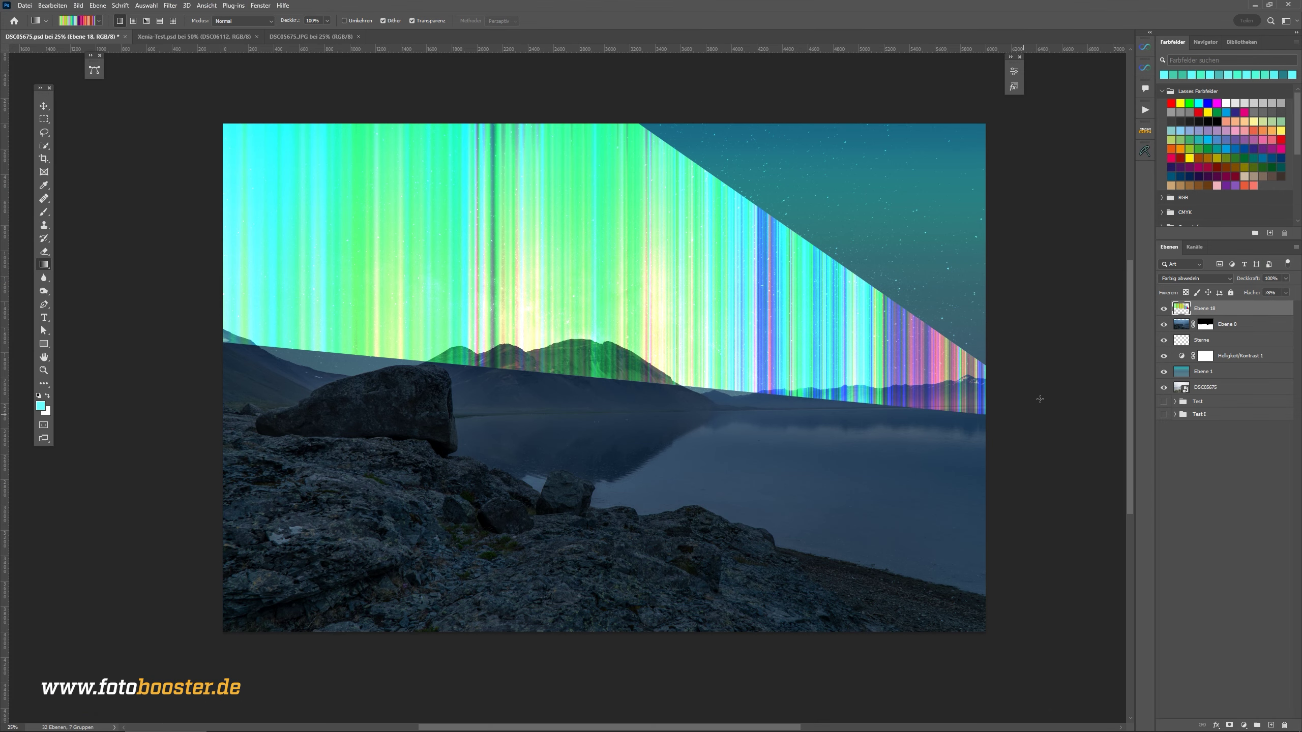
- Start a Pen path at the image's right edge with curved points along the aurora's base
key("p")
scroll(908, 398, "up", 1)
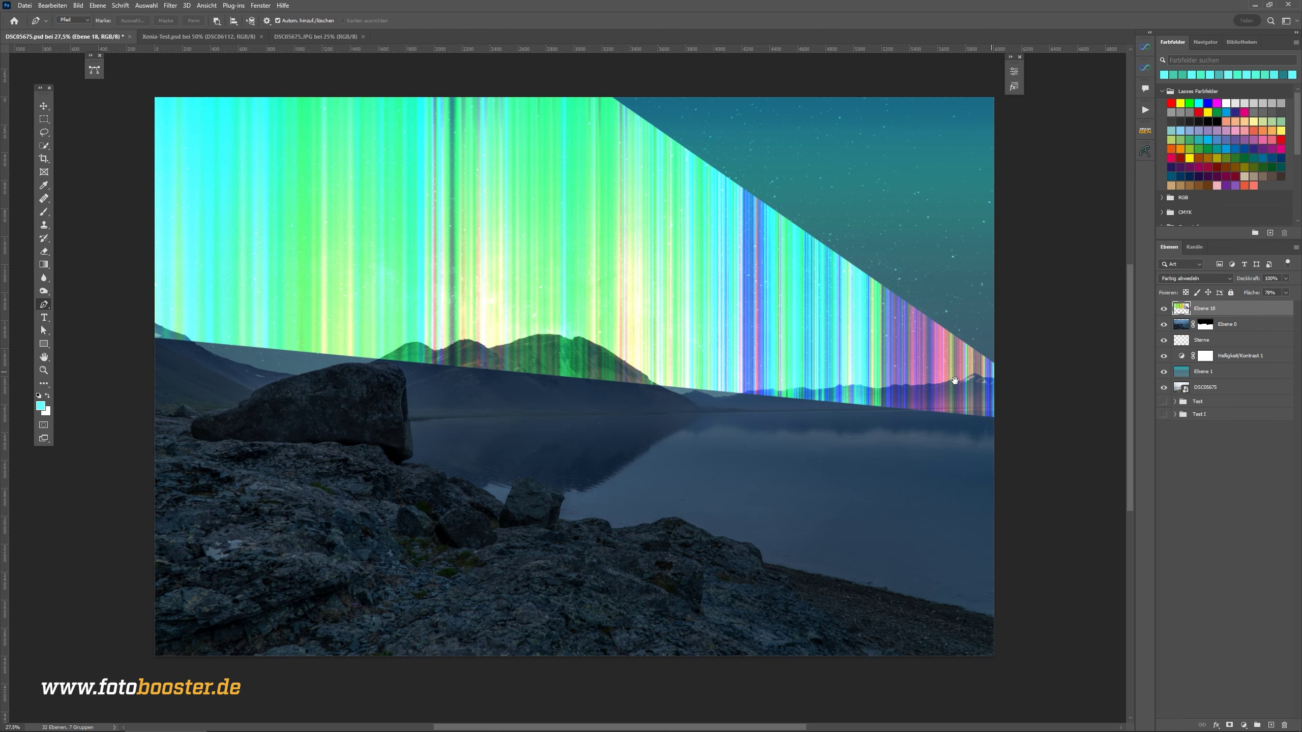
left_click_drag(955, 381, 971, 395)
scroll(1020, 413, "up", 1)
scroll(1008, 391, "up", 2)
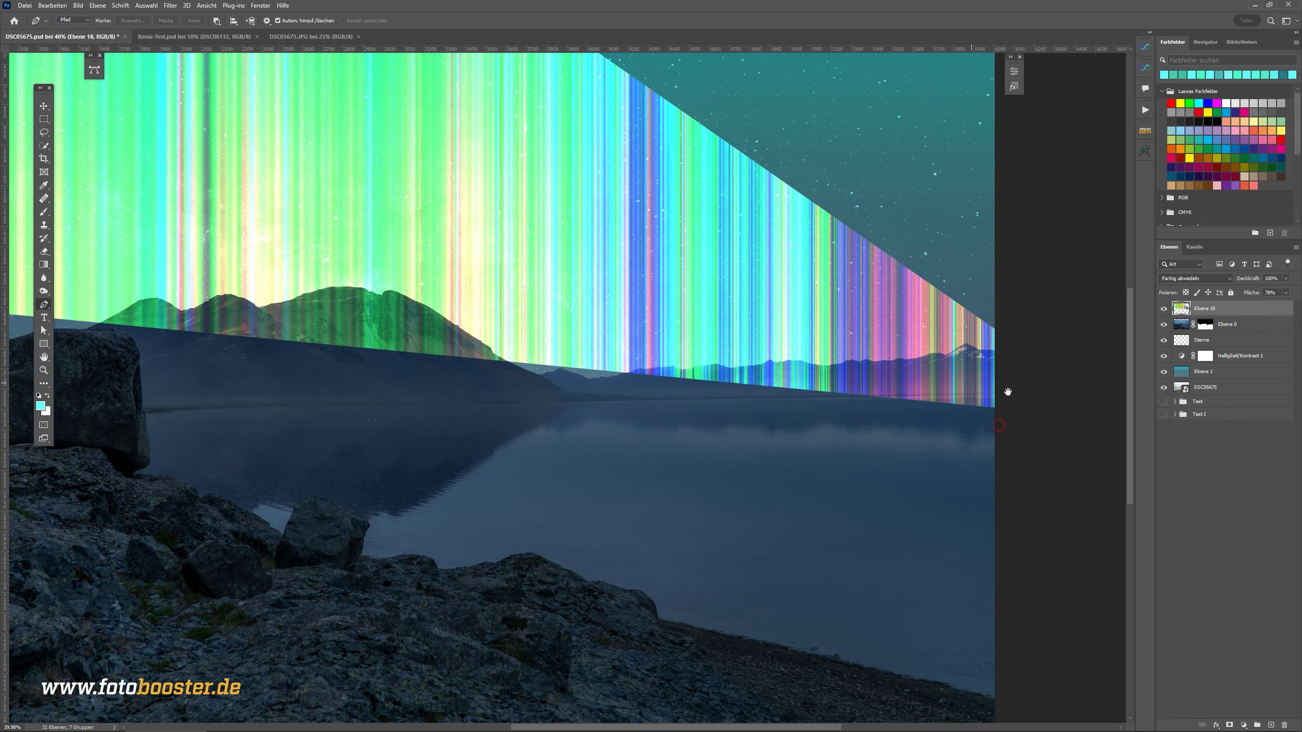
left_click(1001, 376)
mouse_move(981, 358)
left_mouse_down()
mouse_move(954, 372)
mouse_move(869, 351)
mouse_move(820, 364)
left_mouse_up()
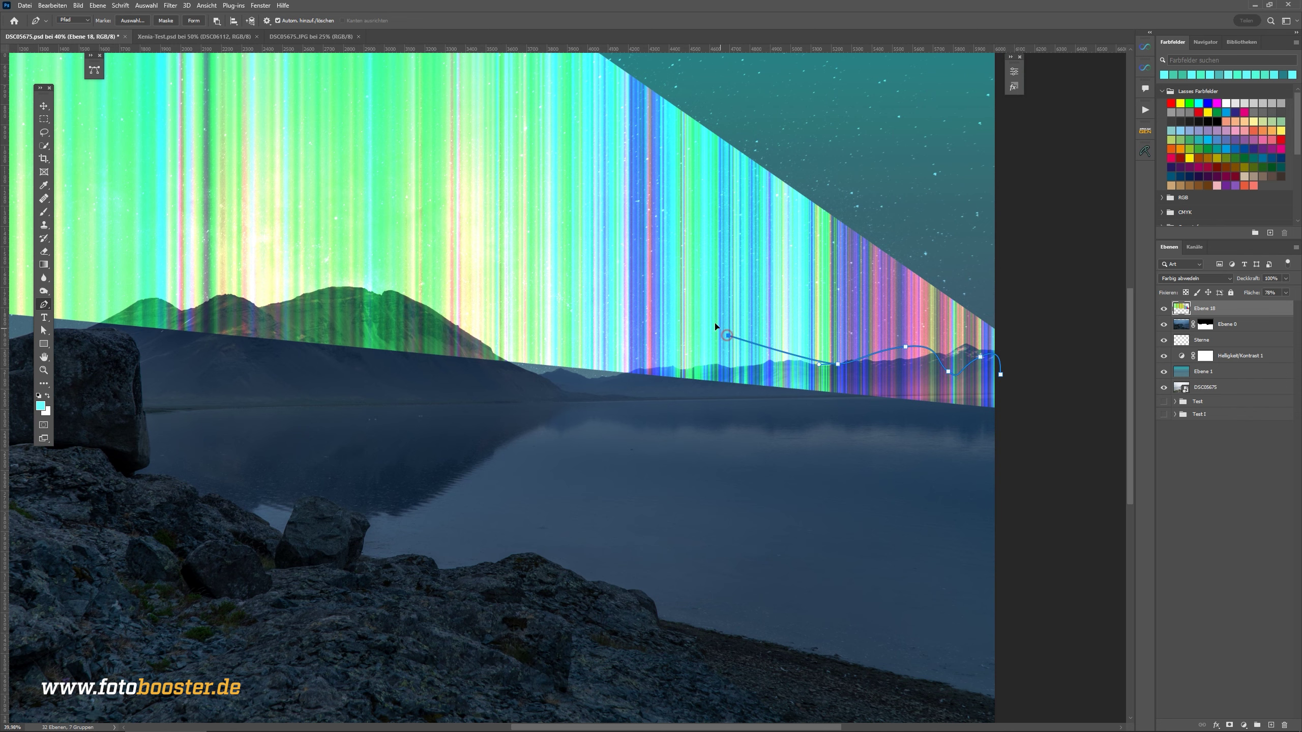
mouse_move(749, 319)
left_mouse_down()
mouse_move(712, 326)
mouse_move(596, 291)
left_mouse_up()
mouse_move(518, 270)
left_mouse_down()
mouse_move(456, 273)
mouse_move(769, 349)
left_mouse_up()
- Continue the wavy curve over the central mountain and past the left edge
scroll(667, 344, "down", 1)
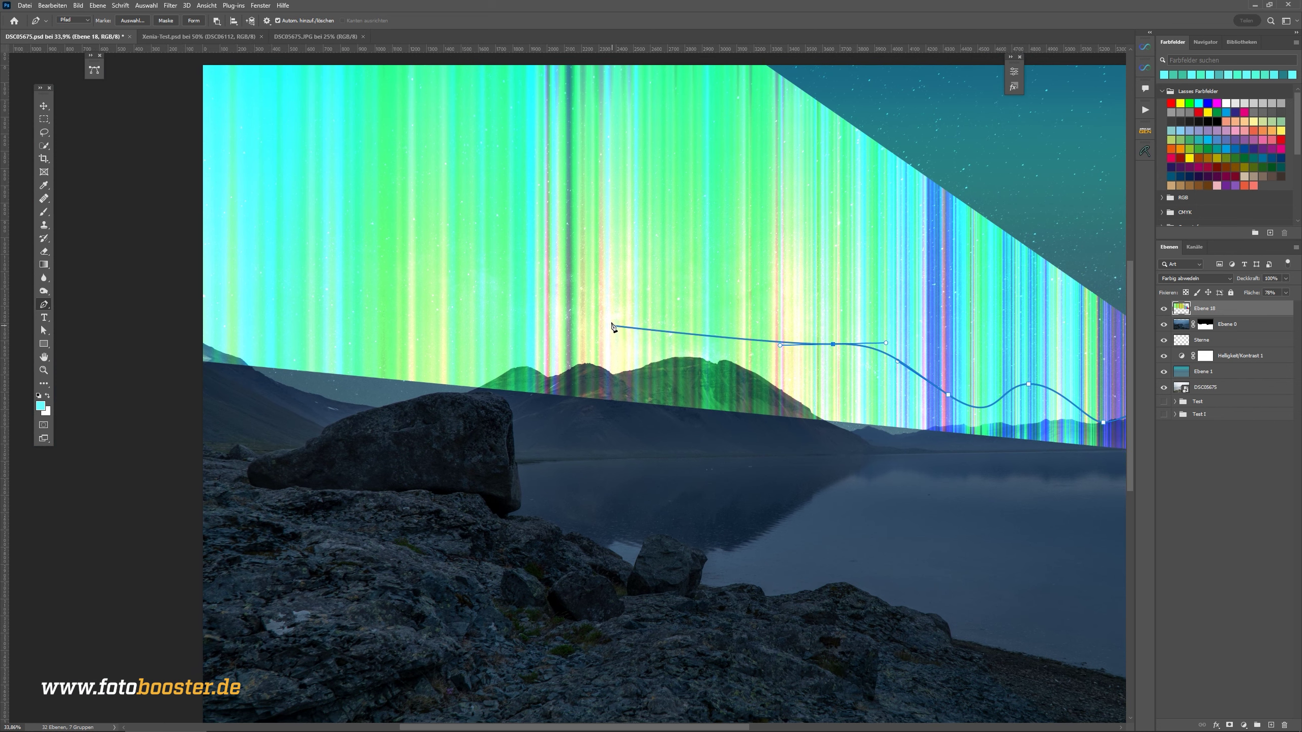
left_click_drag(529, 362, 448, 299)
left_click_drag(297, 311, 595, 366)
mouse_move(478, 378)
left_mouse_down()
mouse_move(404, 423)
mouse_move(219, 404)
left_mouse_up()
scroll(219, 405, "down", 3)
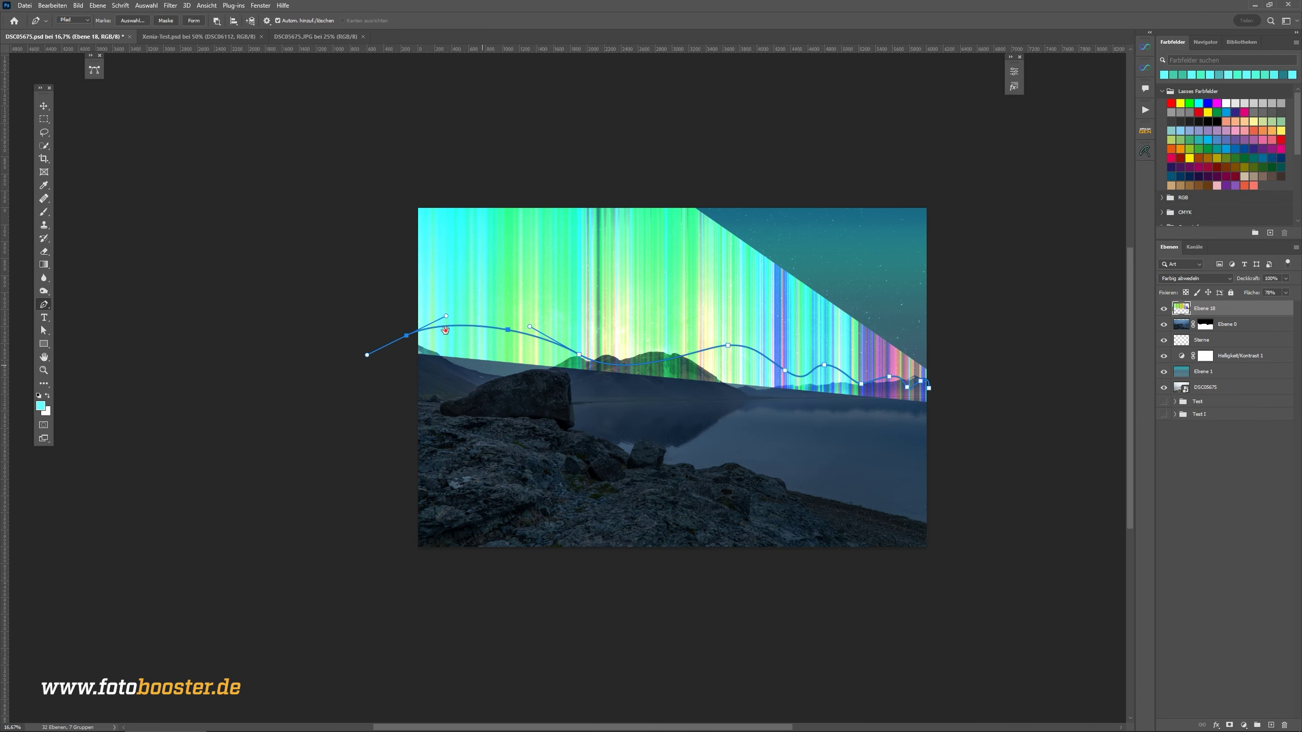
left_click_drag(332, 405, 300, 341)
- Run a straight lower edge below the mountains and close the path at its start
left_click(343, 330)
left_click(581, 346)
left_click(767, 363)
left_click(963, 381)
scroll(897, 339, "up", 3)
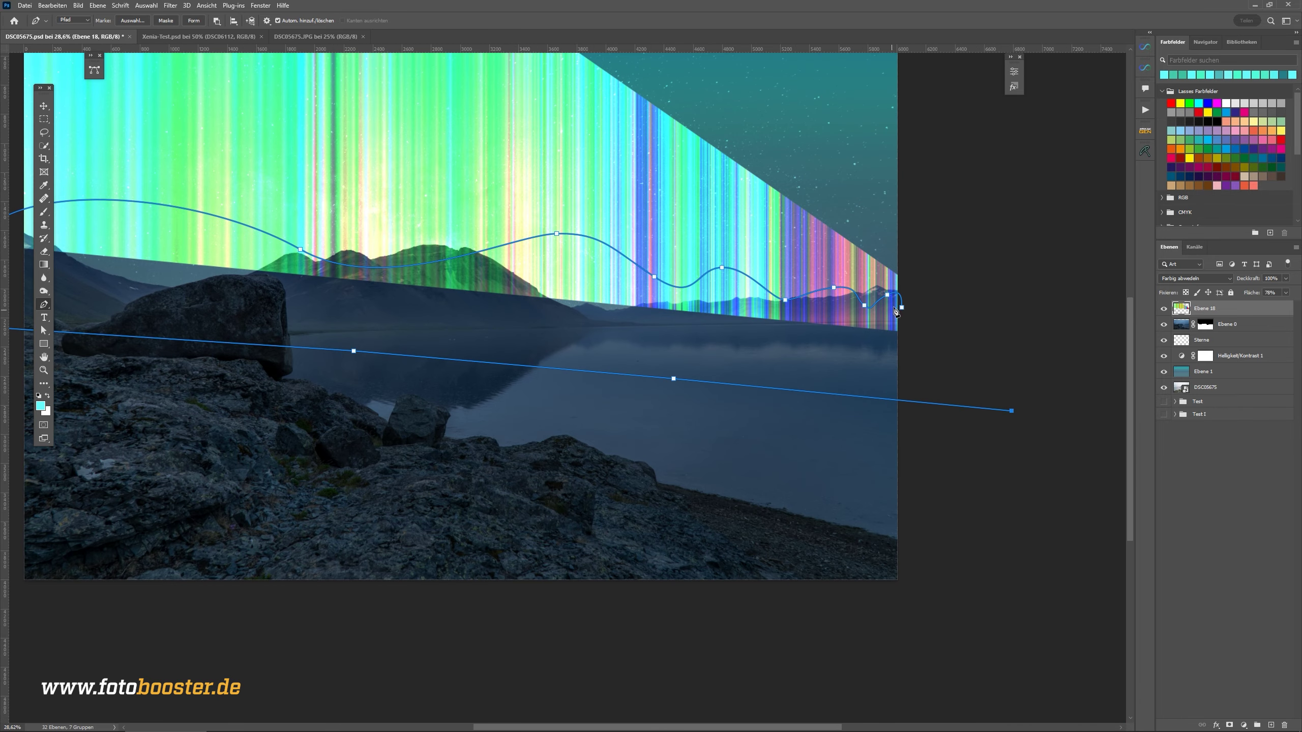
left_click(901, 307)
right_click(401, 277)
- Convert the closed wavy path into a selection with Auswahl erstellen
left_click(442, 319)
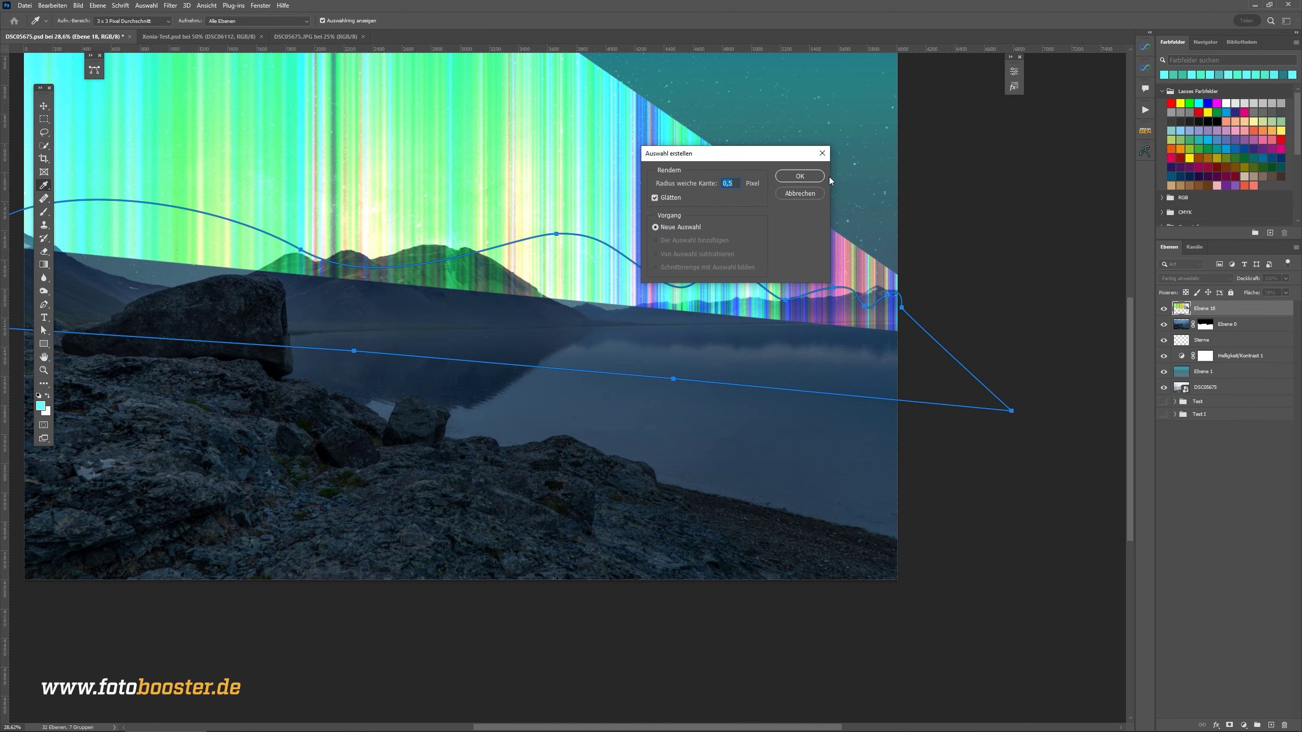
left_click(800, 176)
left_click_drag(300, 447, 415, 487)
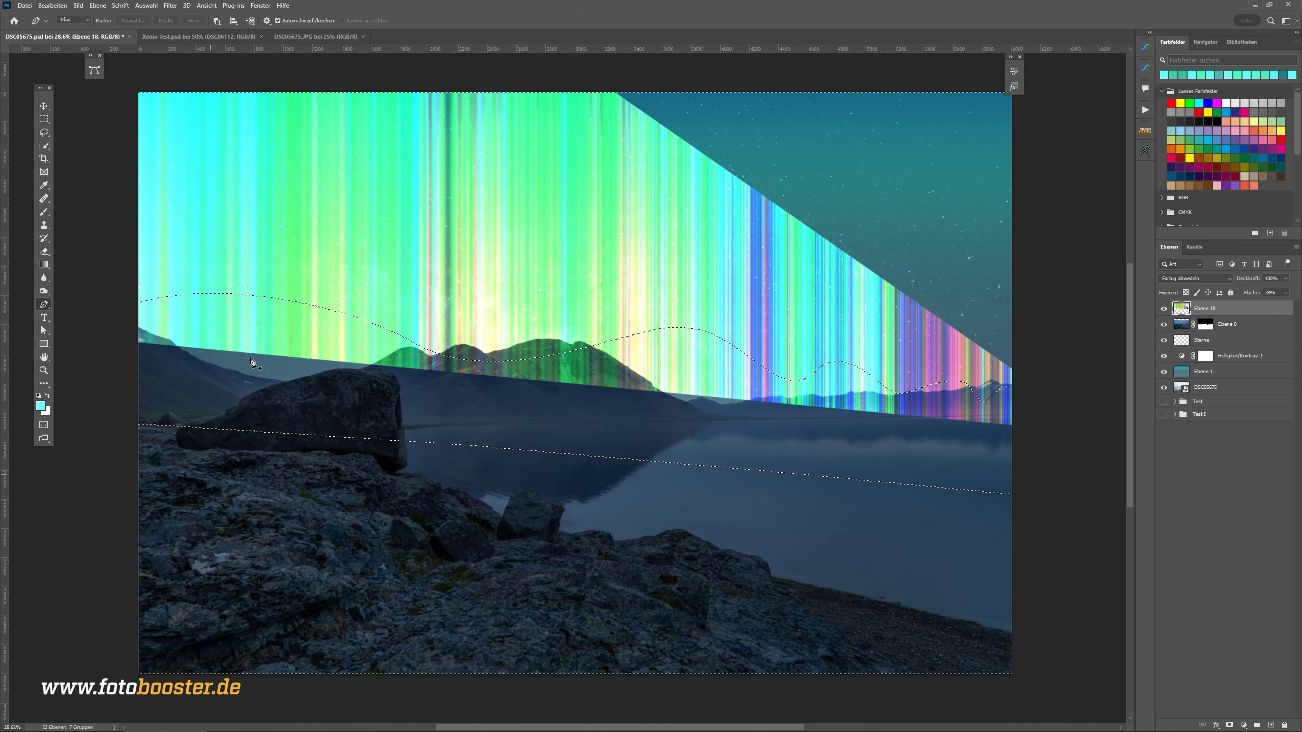
scroll(533, 613, "down", 1)
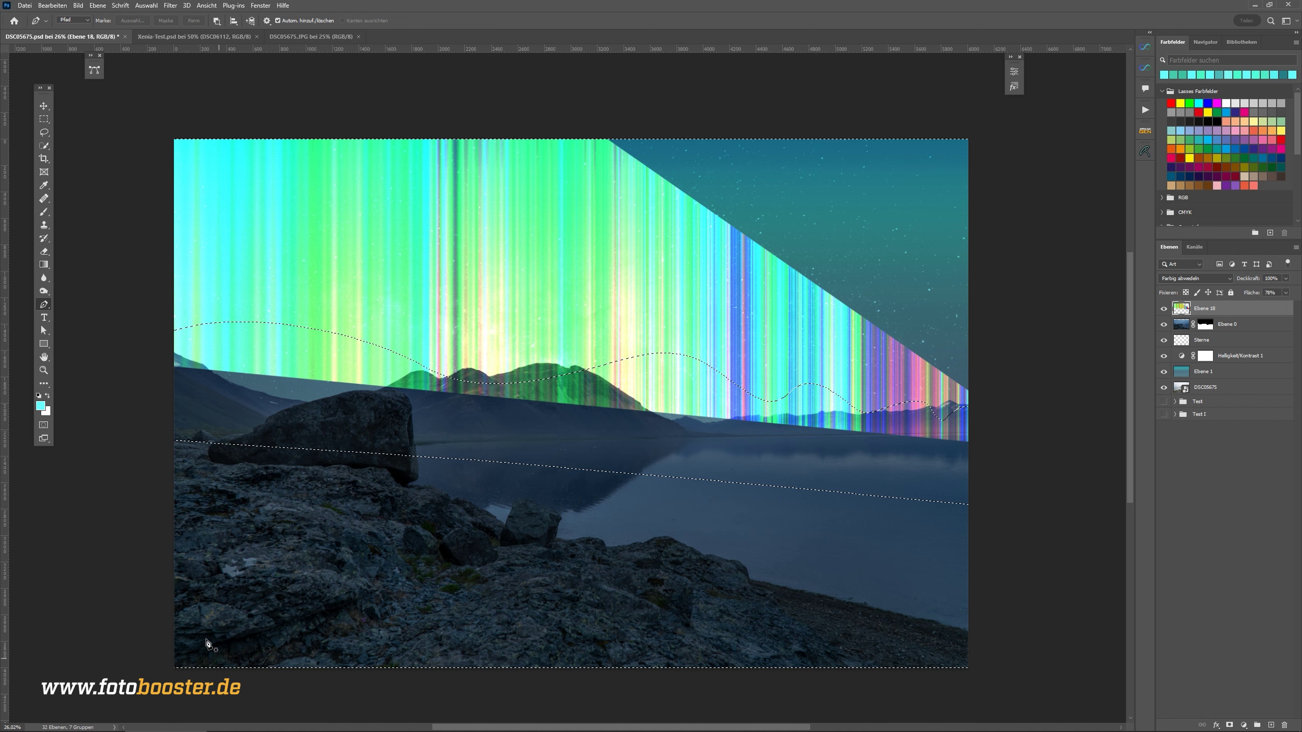
- Invert the selection and add it as a layer mask on Ebene 18
key("ctrl+shift+i")
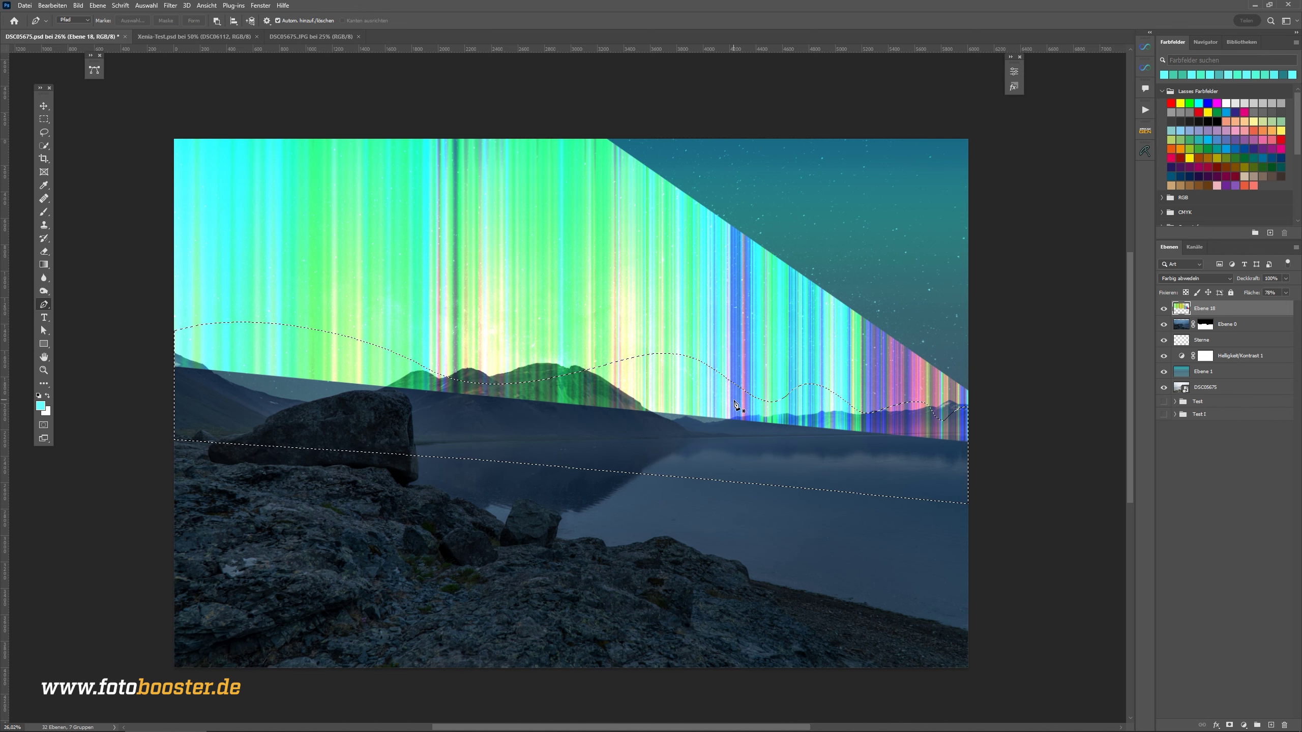
scroll(779, 428, "down", 3)
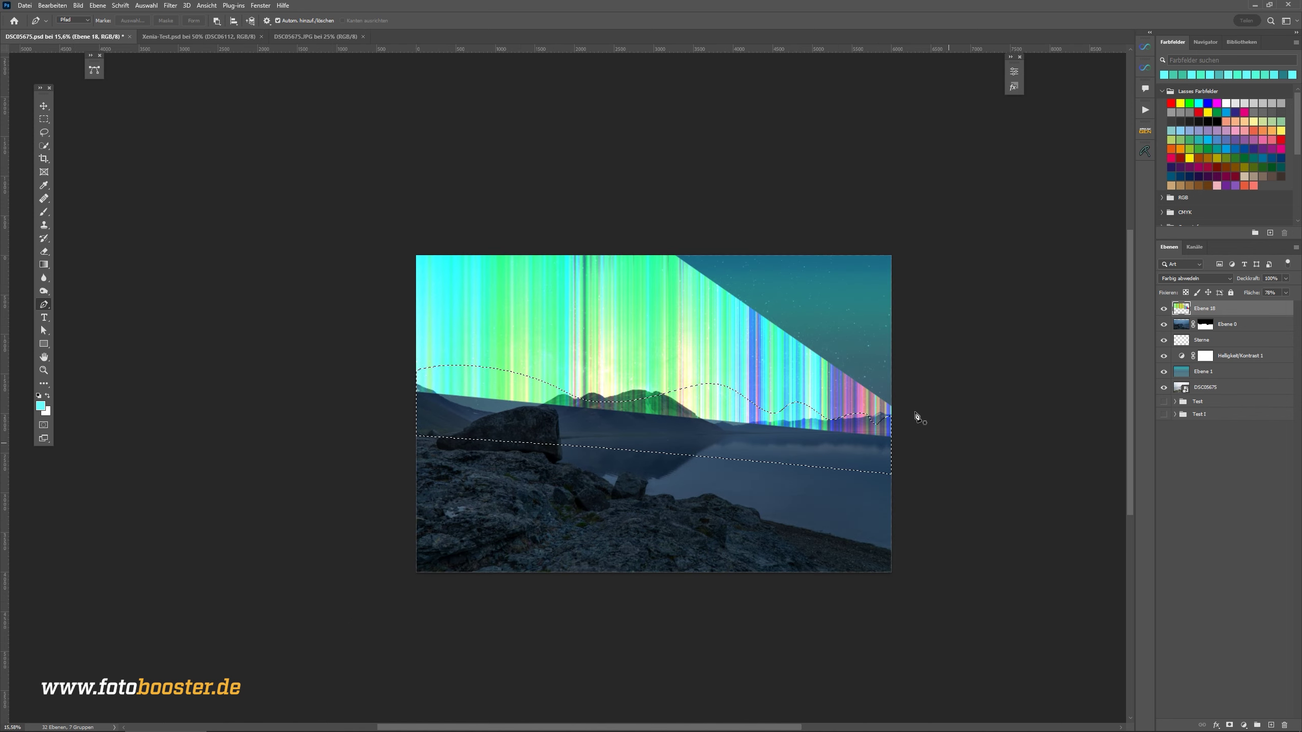
scroll(798, 437, "up", 2)
scroll(798, 437, "up", 2)
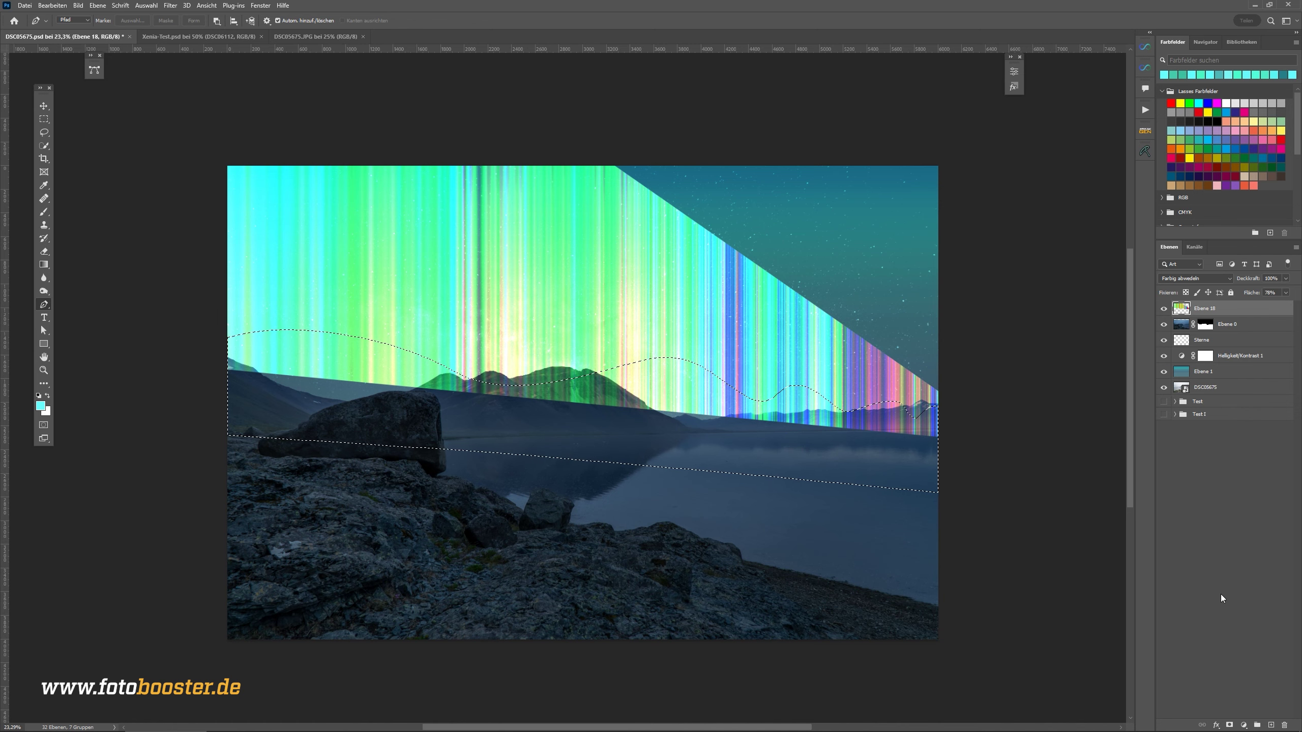
left_click(1230, 726)
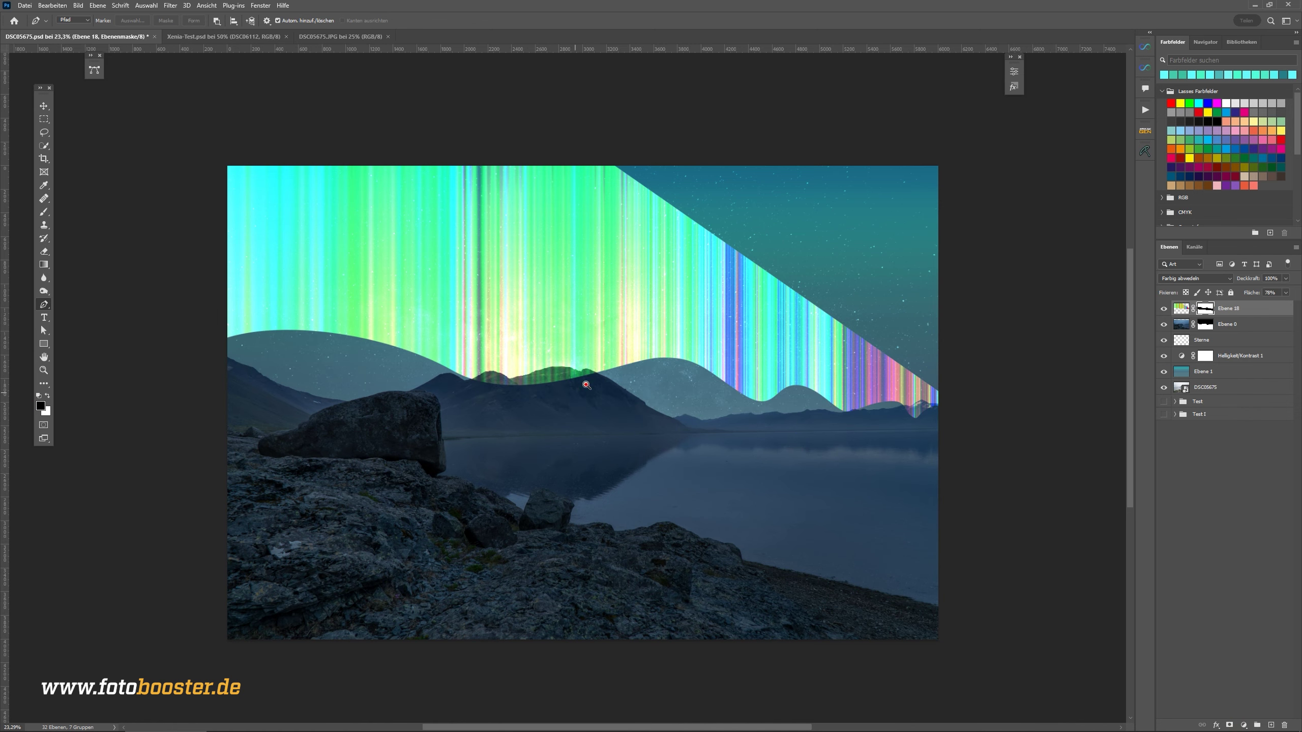
- Drag Ebene 18 below Ebene 0 so the mountain silhouettes overlap the aurora's base
left_click_drag(586, 385, 730, 359)
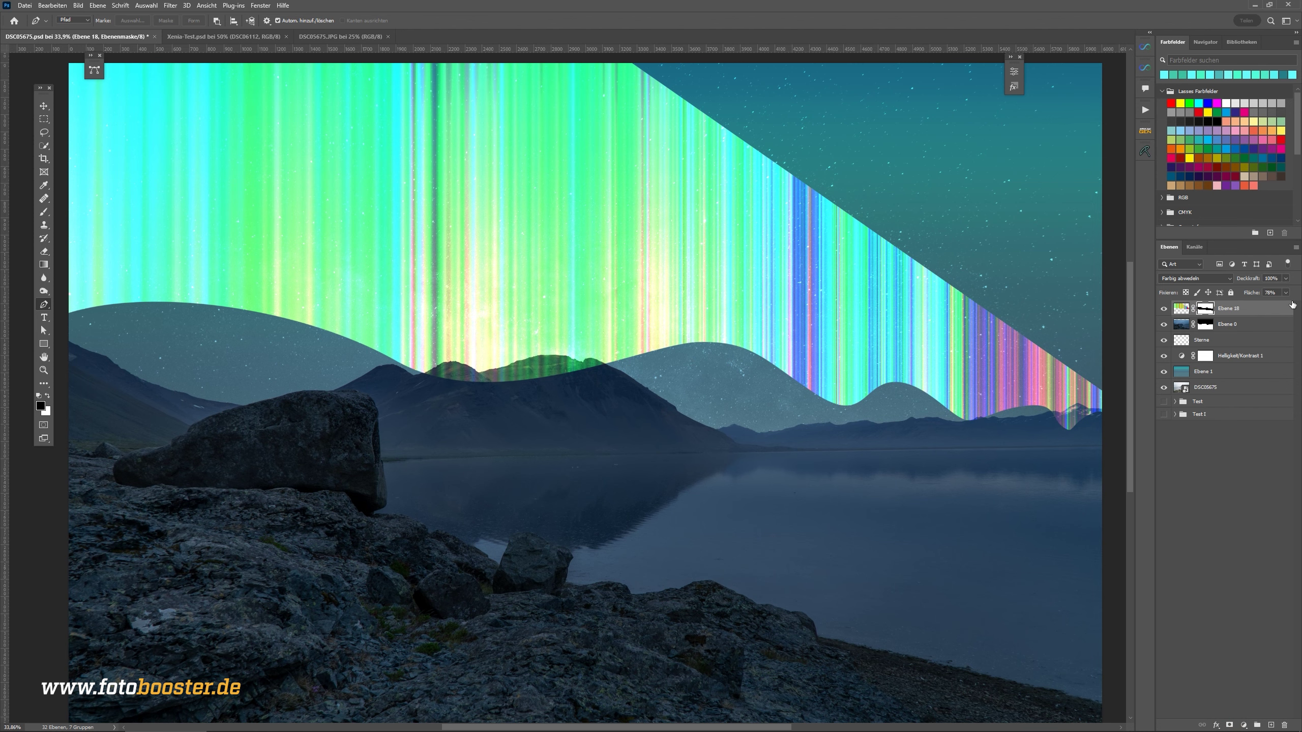
left_click_drag(1251, 314, 1250, 331)
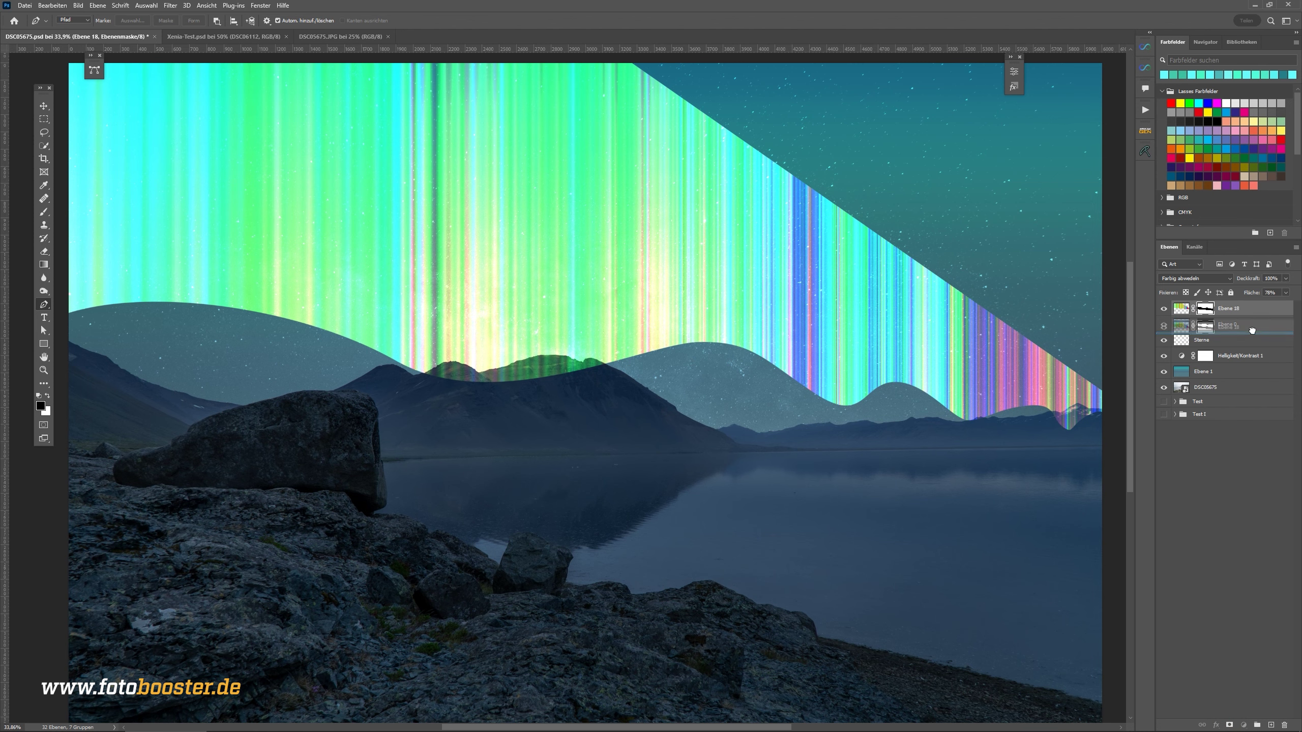
left_click_drag(643, 370, 625, 376)
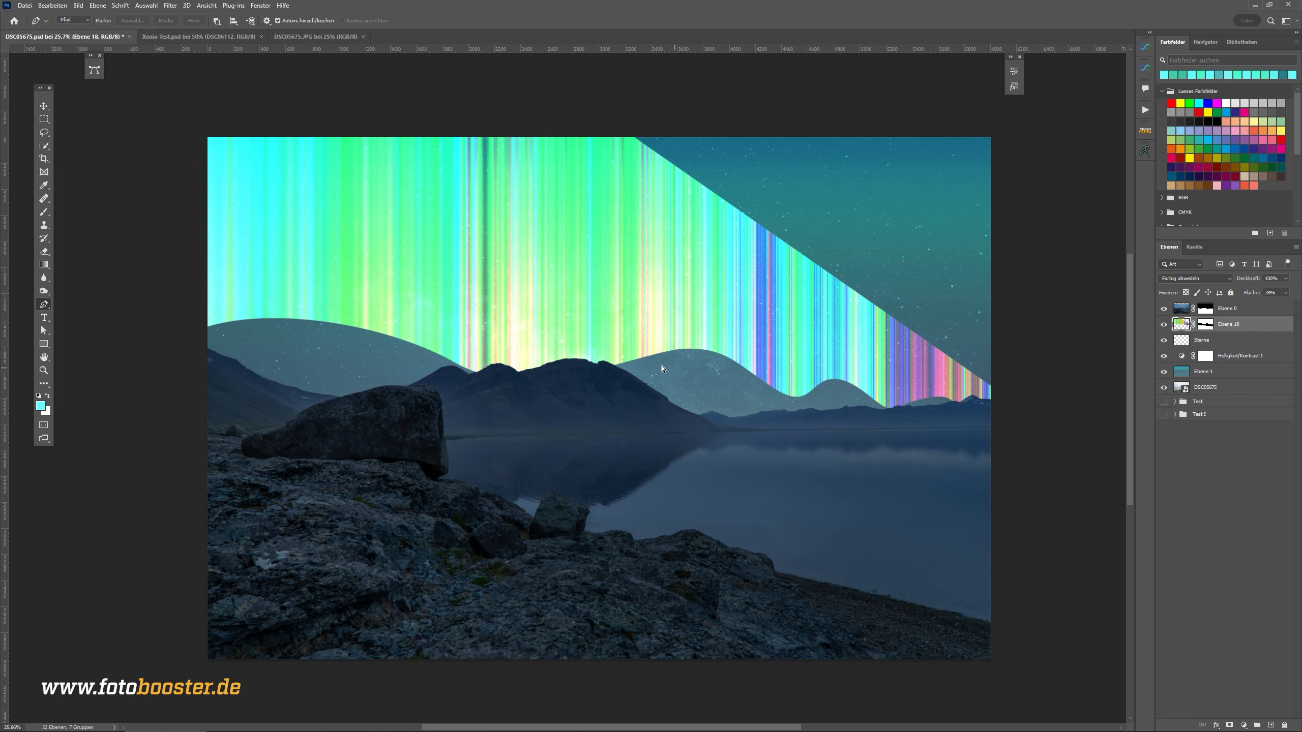
- Apply a perspective transform to the aurora layer, dragging its left-middle handle up to lift the left side
key("ctrl+t")
right_click(358, 311)
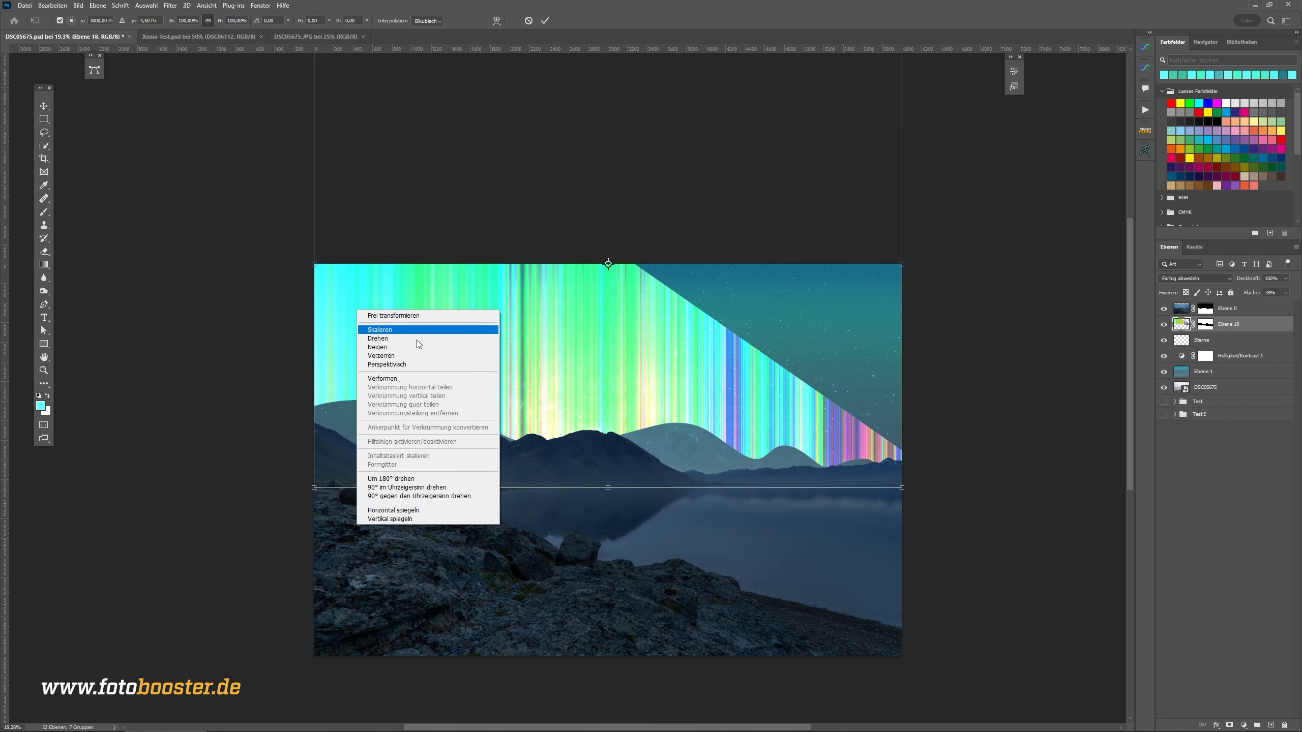
left_click(650, 357)
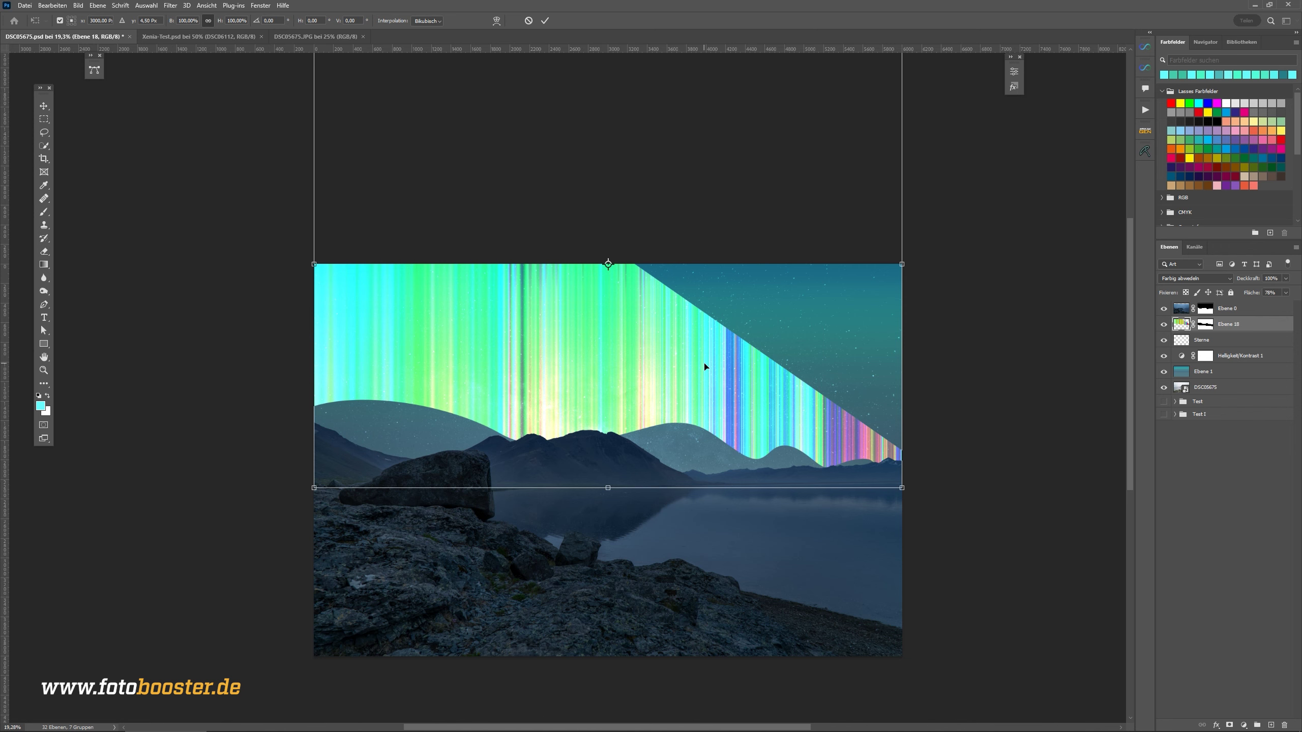
right_click(452, 353)
left_click(349, 398)
right_click(406, 346)
left_click(283, 403)
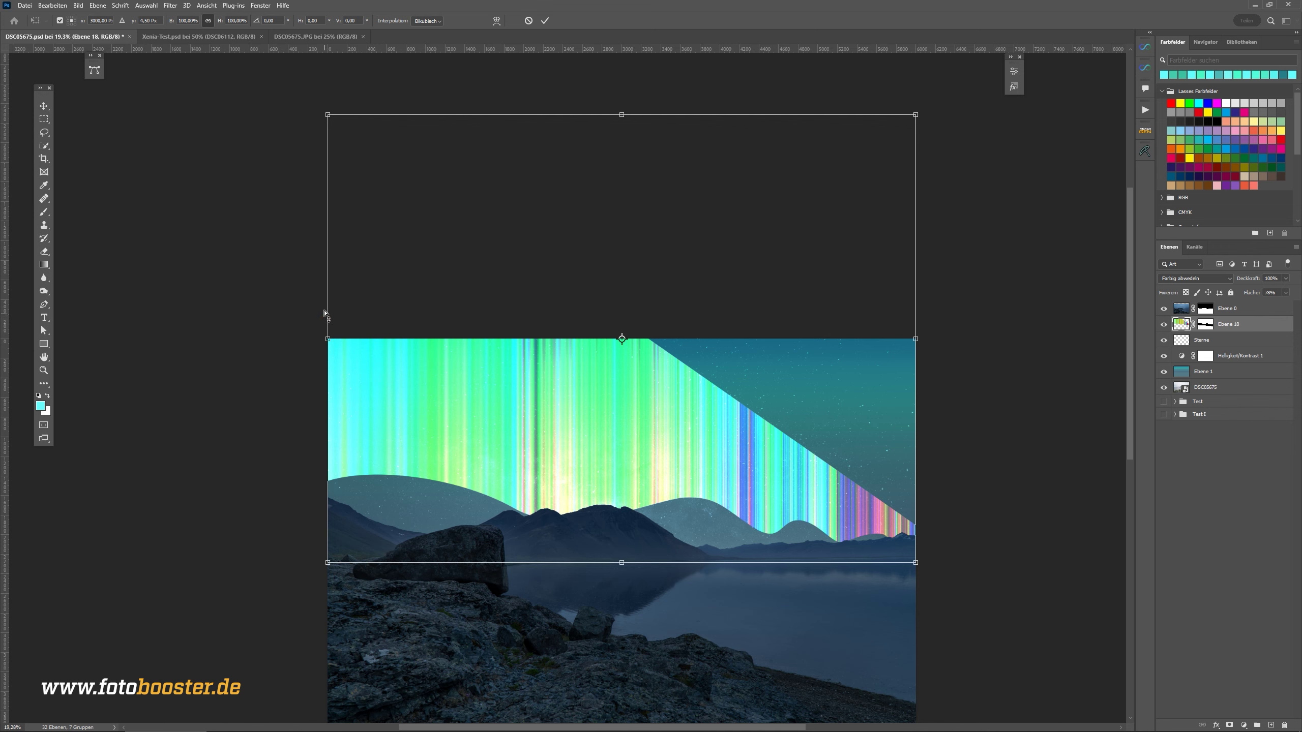
left_click_drag(328, 338, 328, 304)
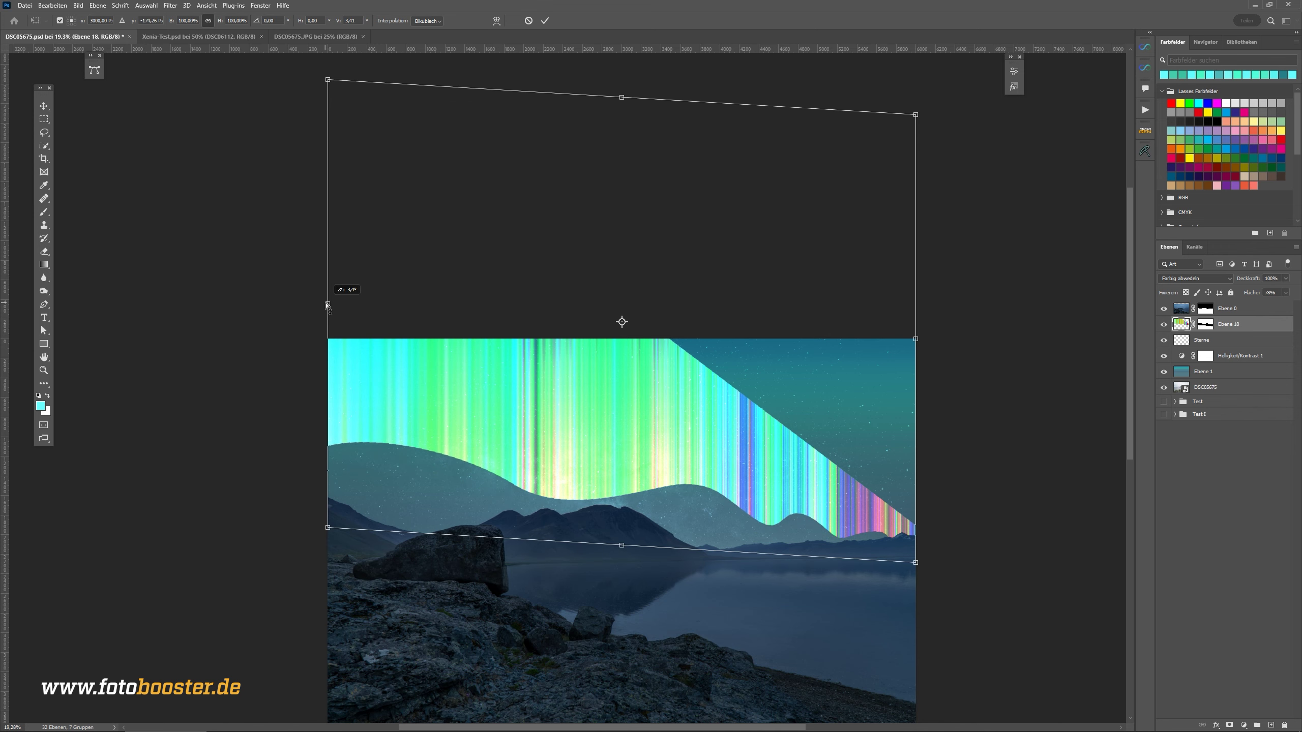
key("Return")
- Select the aurora layer's (Ebene 18) mask and bring its wavy lower edge into view
scroll(736, 458, "up", 2)
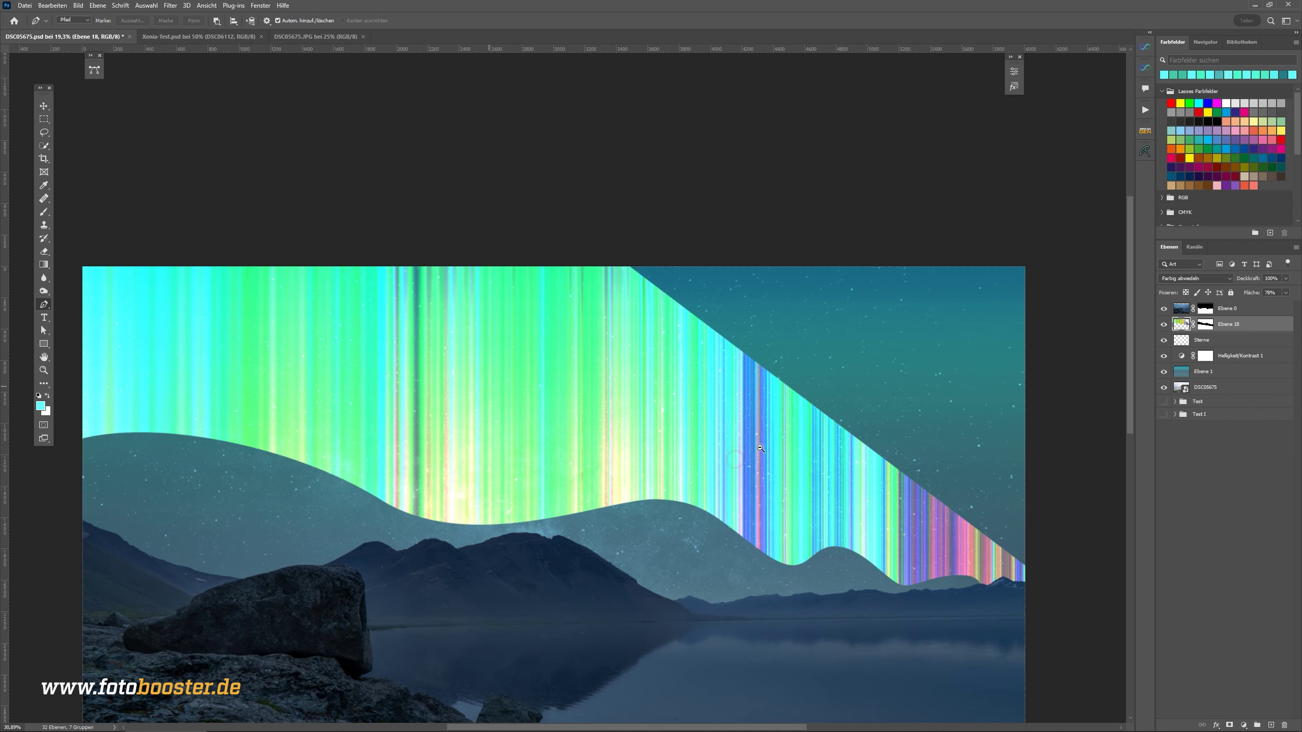
left_click_drag(748, 455, 1288, 376)
left_click(1211, 325)
left_click_drag(445, 444, 490, 427)
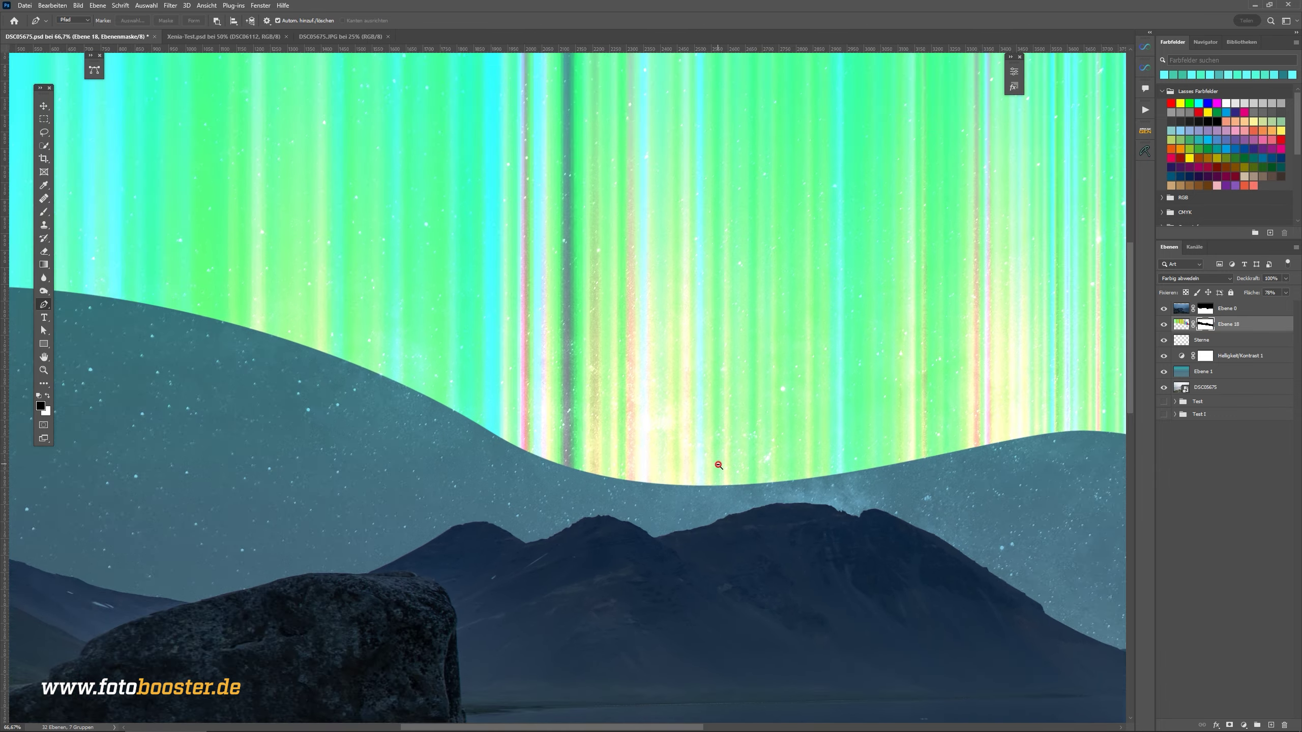
left_click_drag(717, 466, 332, 124)
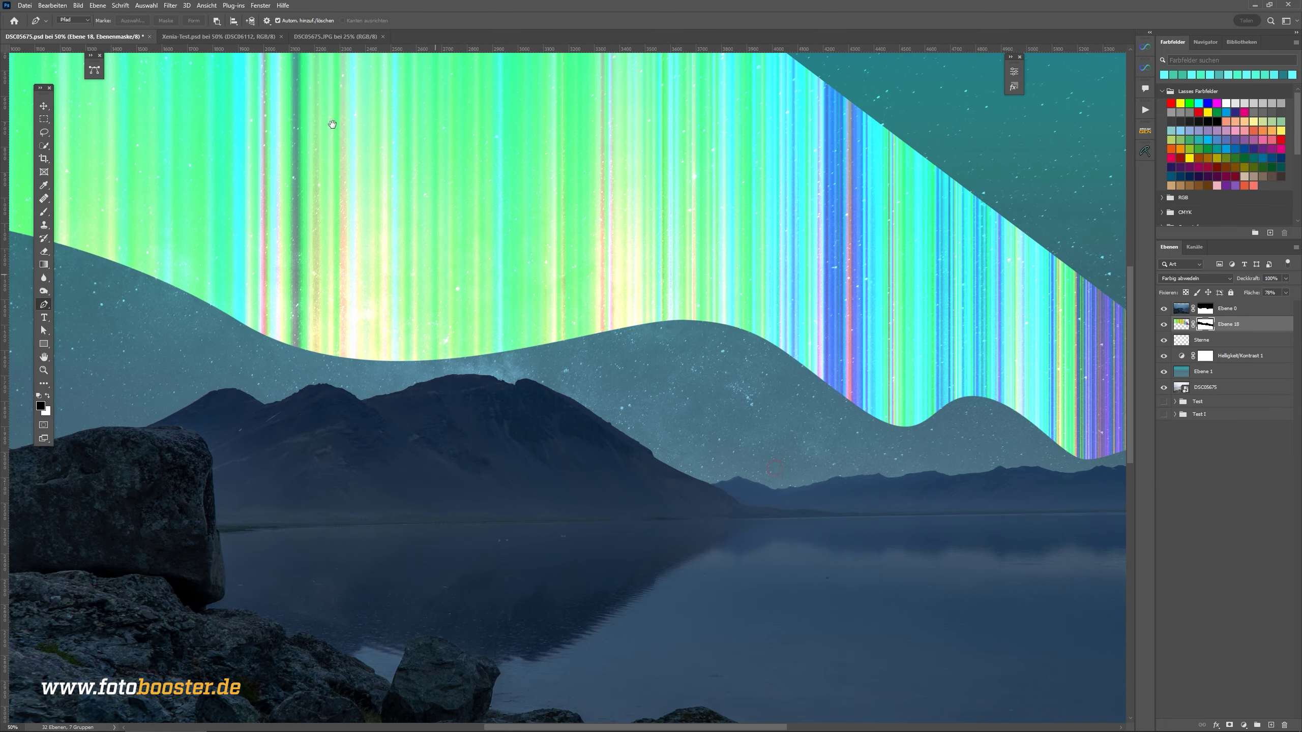
- Apply a Gaussian Blur of about 29 px radius to the aurora mask
left_click(176, 9)
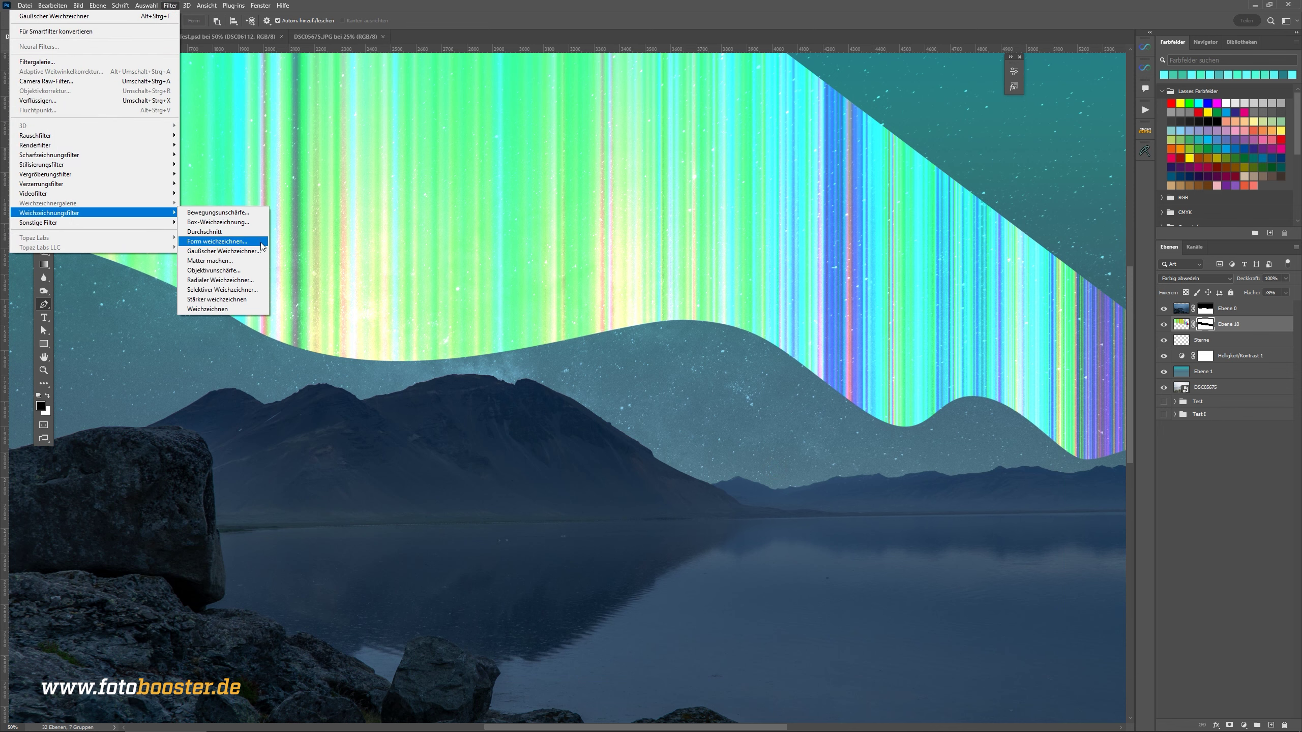
left_click(260, 250)
left_click_drag(509, 303, 500, 307)
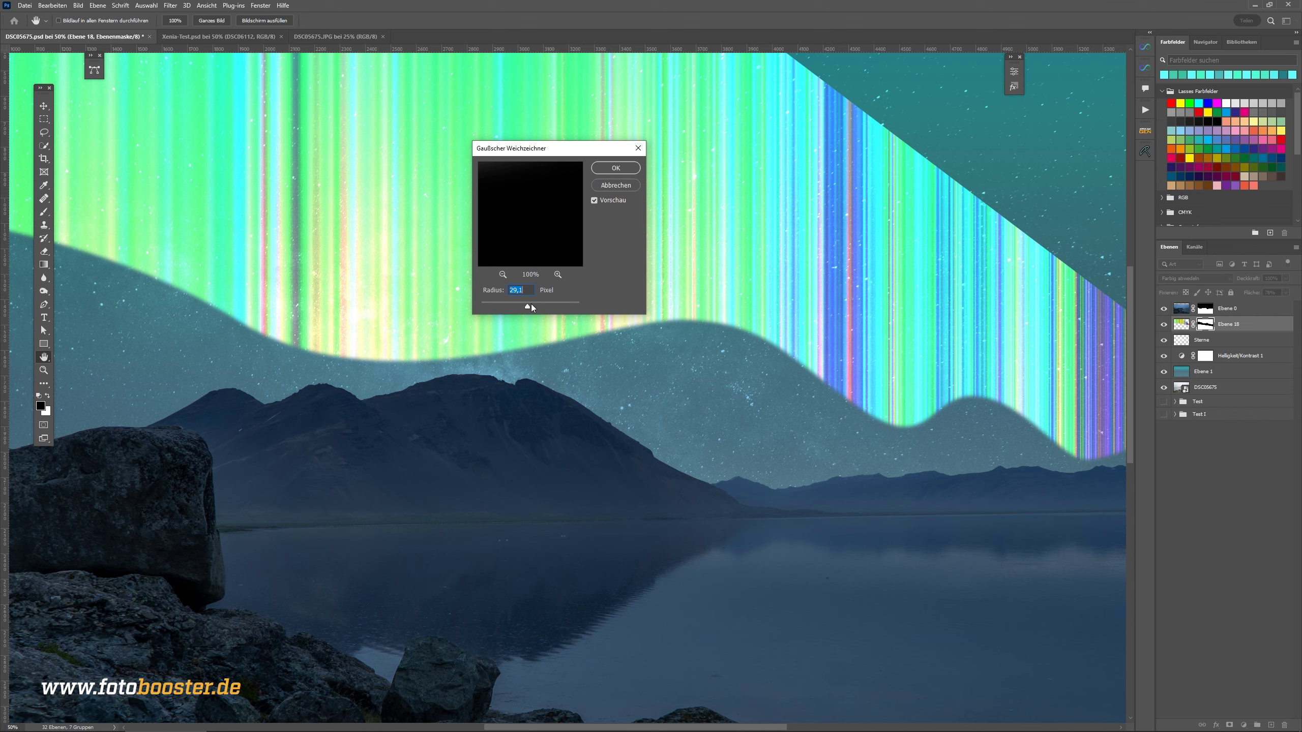
left_click(540, 346, "alt")
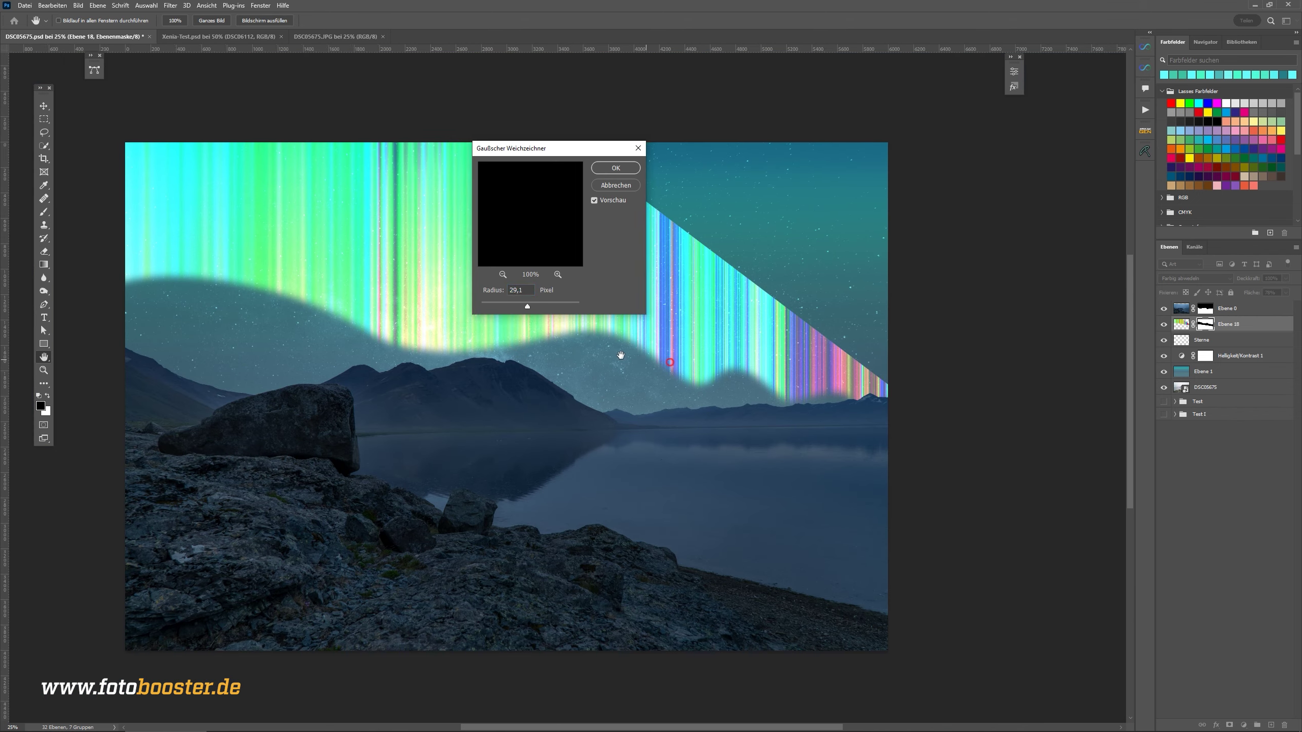
left_click_drag(615, 354, 718, 349)
left_click(620, 173)
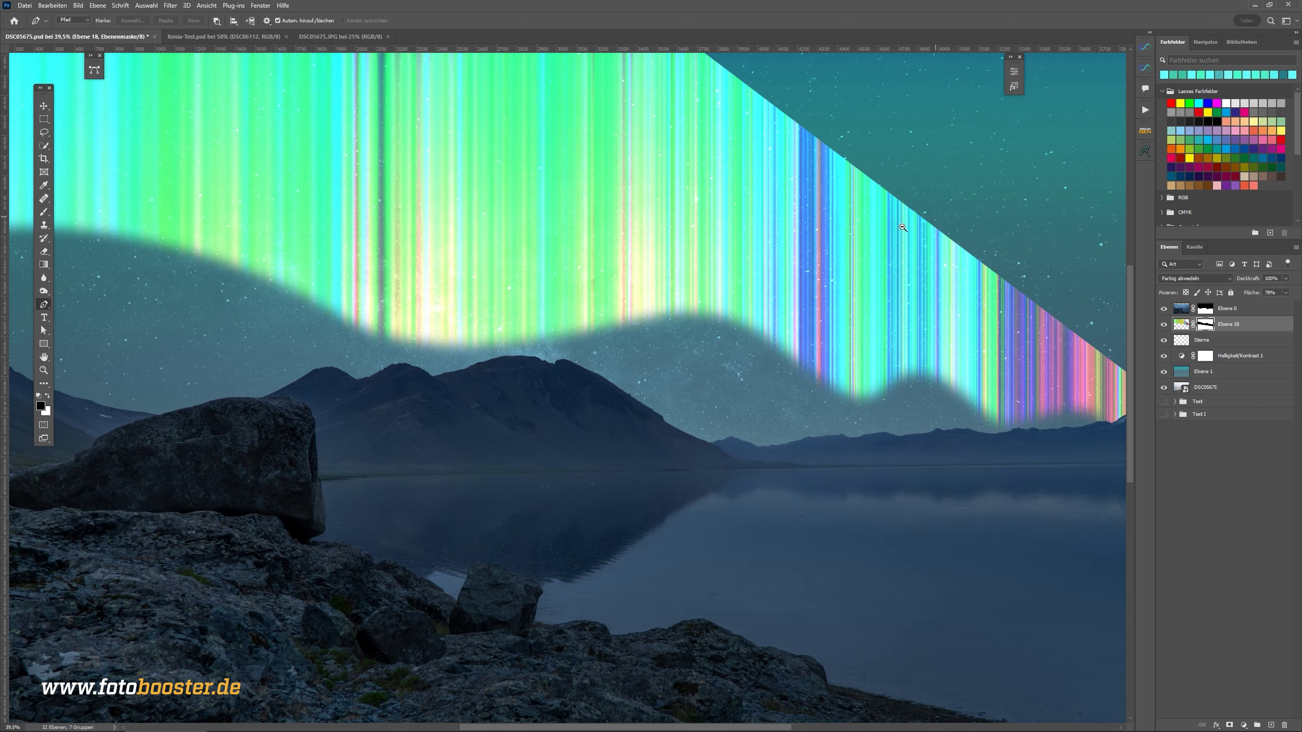
scroll(847, 380, "down", 2)
scroll(847, 381, "up", 3)
scroll(847, 380, "down", 1)
- Set up a soft black brush on the aurora mask with 100% flow
scroll(847, 381, "down", 1)
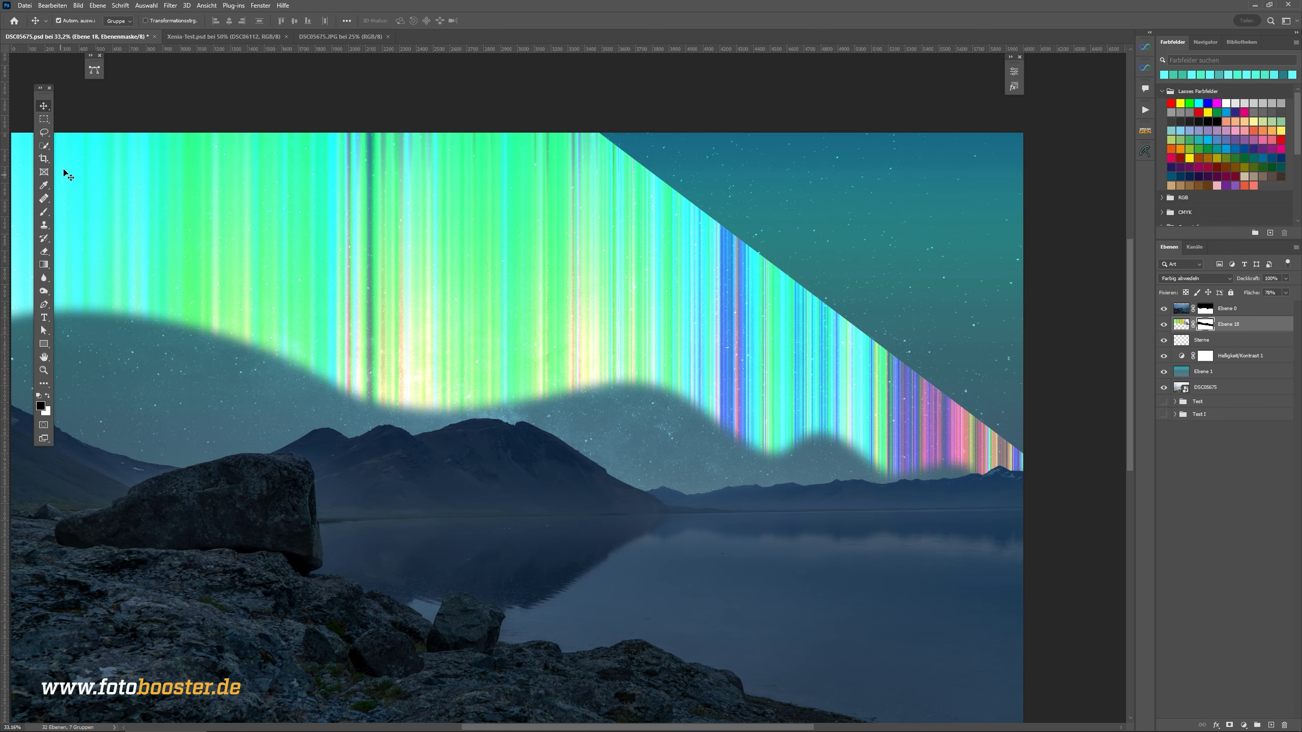
left_click(43, 211)
mouse_move(483, 200)
left_mouse_down()
mouse_move(512, 280)
mouse_move(500, 287)
left_mouse_up()
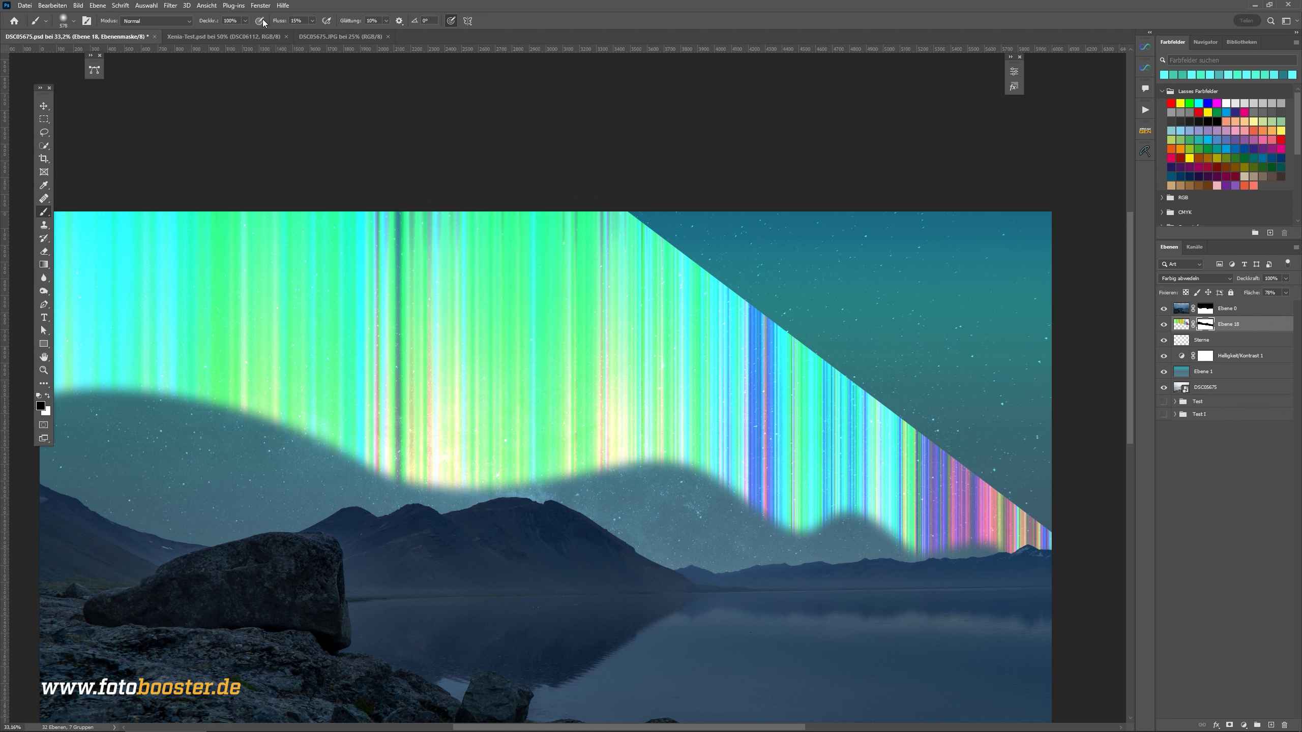
left_click_drag(275, 22, 359, 22)
scroll(457, 241, "up", 1)
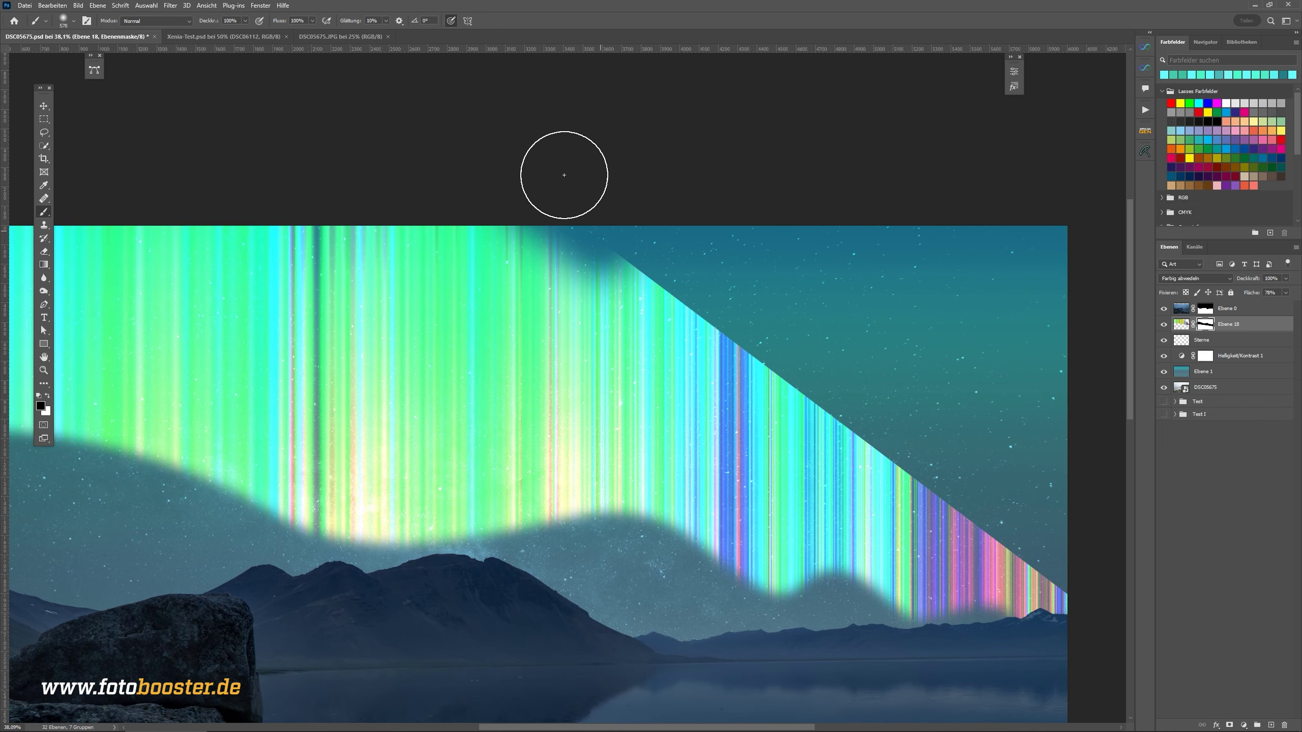
- Paint along the aurora's hard diagonal upper-right edge to break it into a wavy outline
left_click_drag(594, 226, 713, 282)
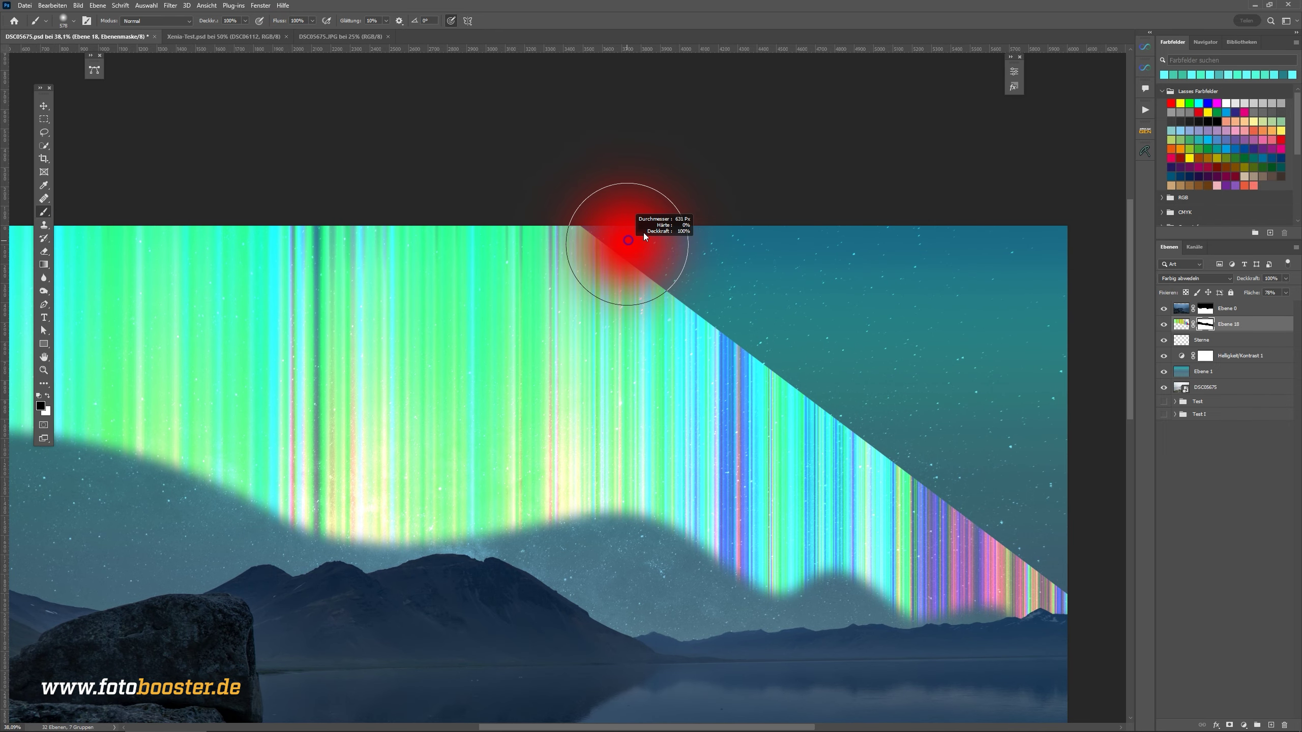
left_click_drag(628, 240, 495, 168)
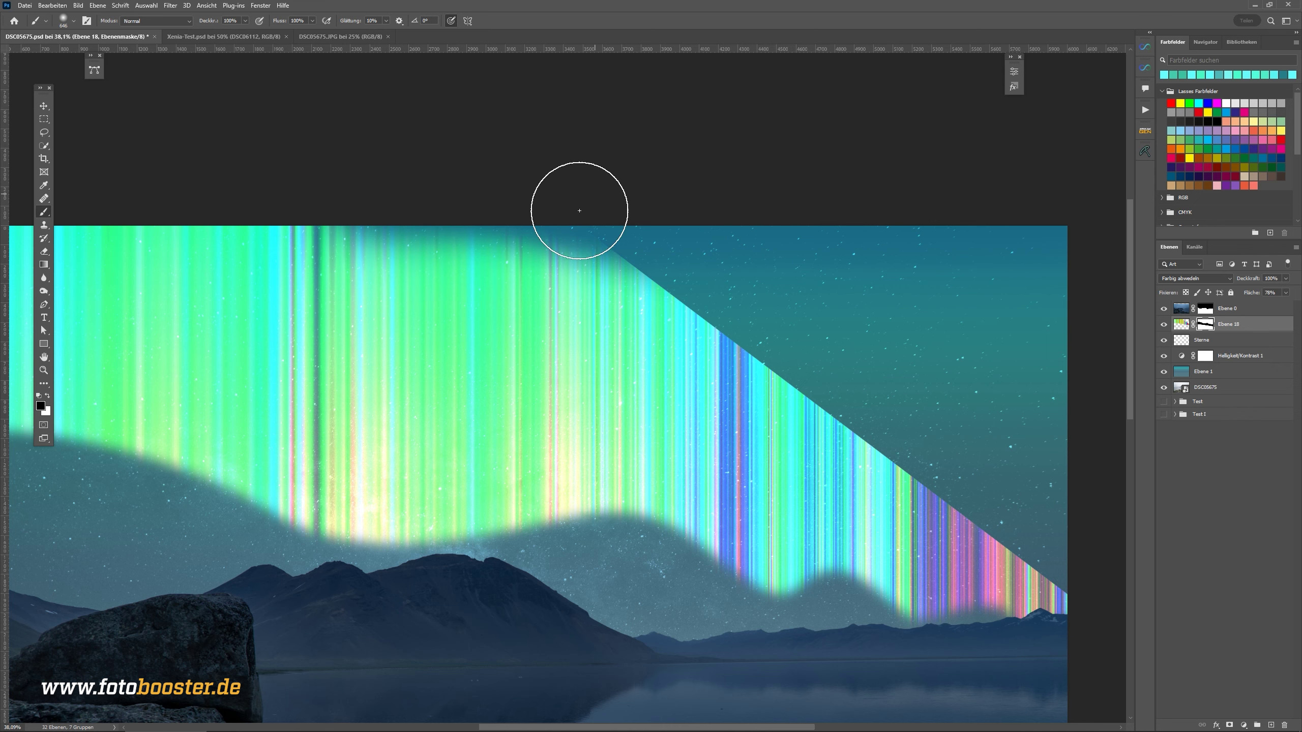
left_click_drag(514, 204, 667, 300)
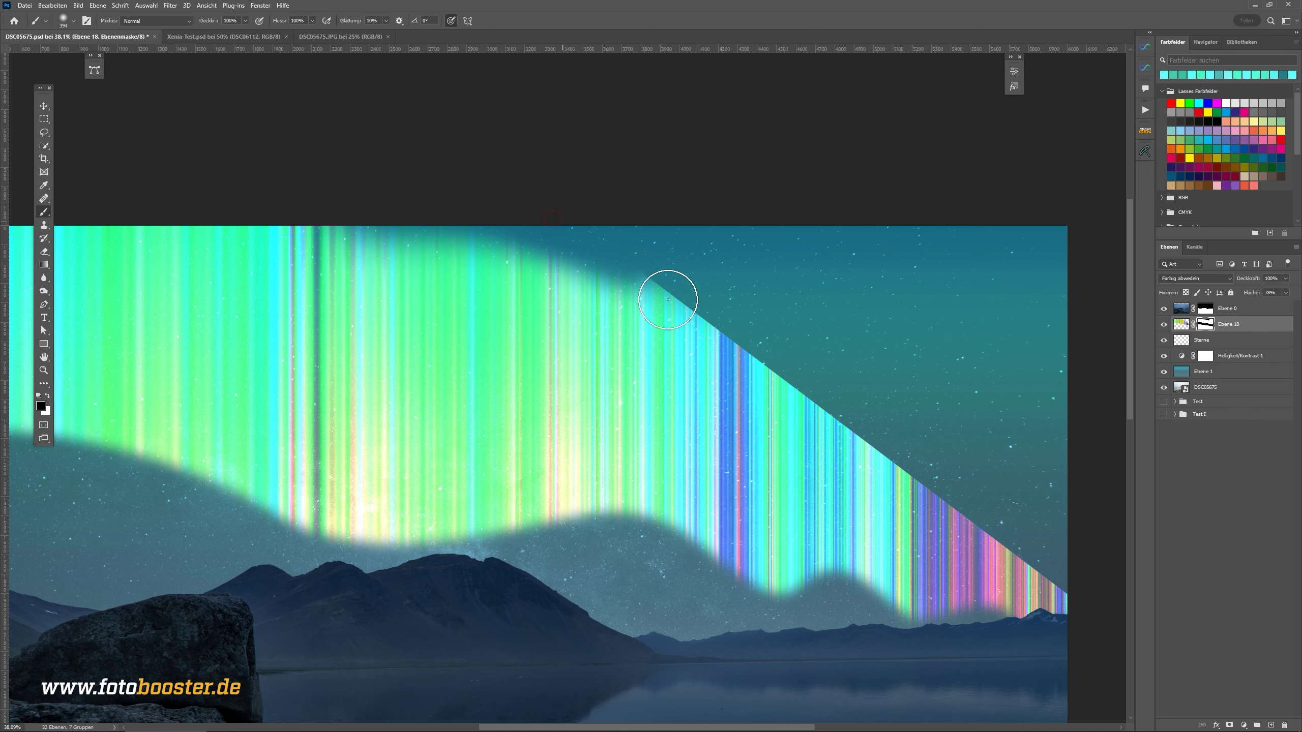
scroll(674, 325, "up", 2)
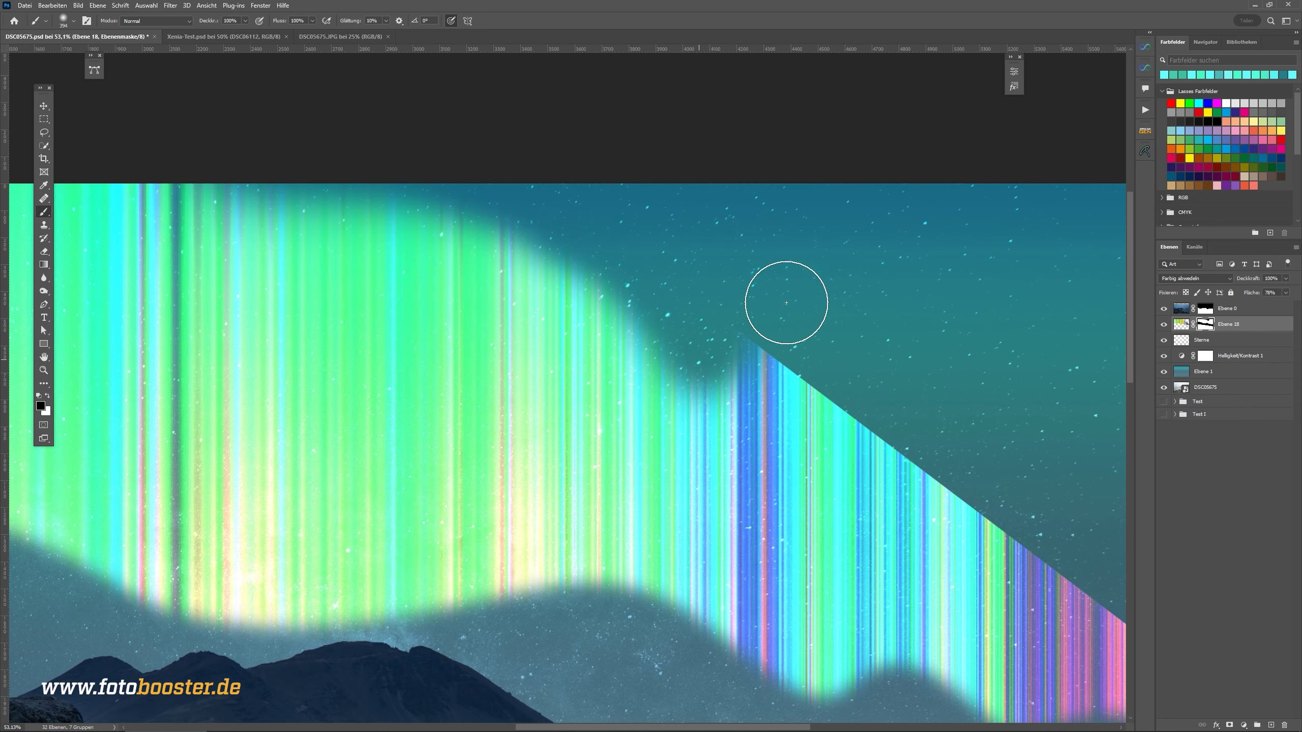
left_click_drag(786, 303, 642, 169)
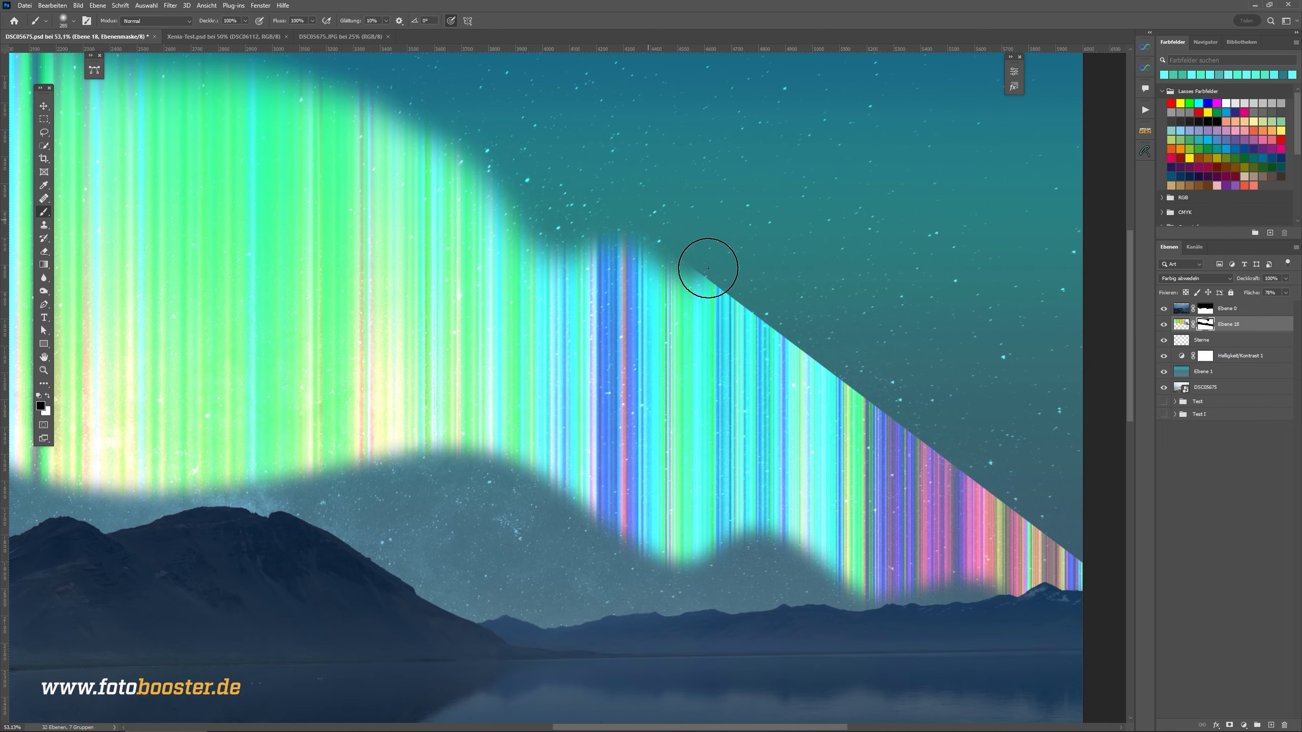
mouse_move(610, 205)
left_mouse_down()
mouse_move(707, 262)
mouse_move(810, 369)
left_mouse_up()
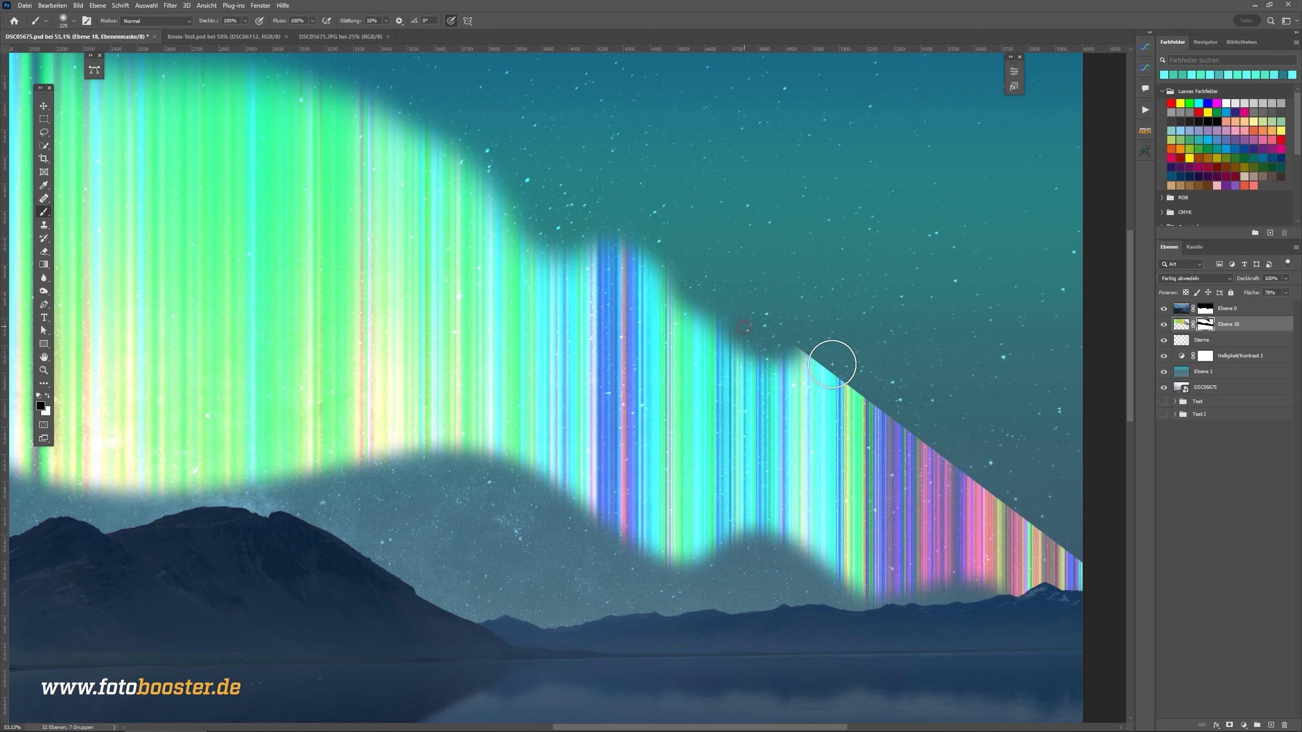
mouse_move(686, 294)
left_mouse_down()
mouse_move(733, 338)
mouse_move(799, 359)
left_mouse_up()
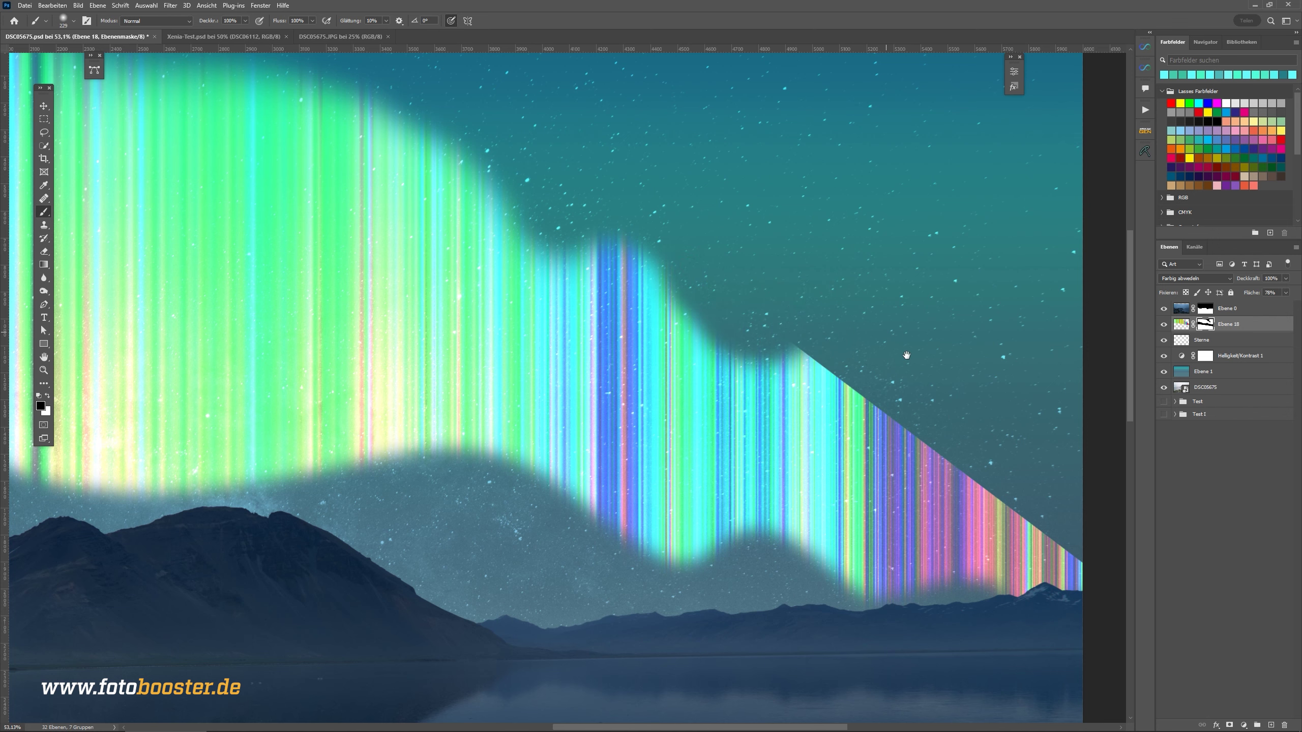
left_click_drag(907, 355, 654, 255)
mouse_move(514, 252)
left_mouse_down()
mouse_move(743, 398)
mouse_move(742, 305)
mouse_move(788, 352)
left_mouse_up()
left_click_drag(793, 367, 713, 312)
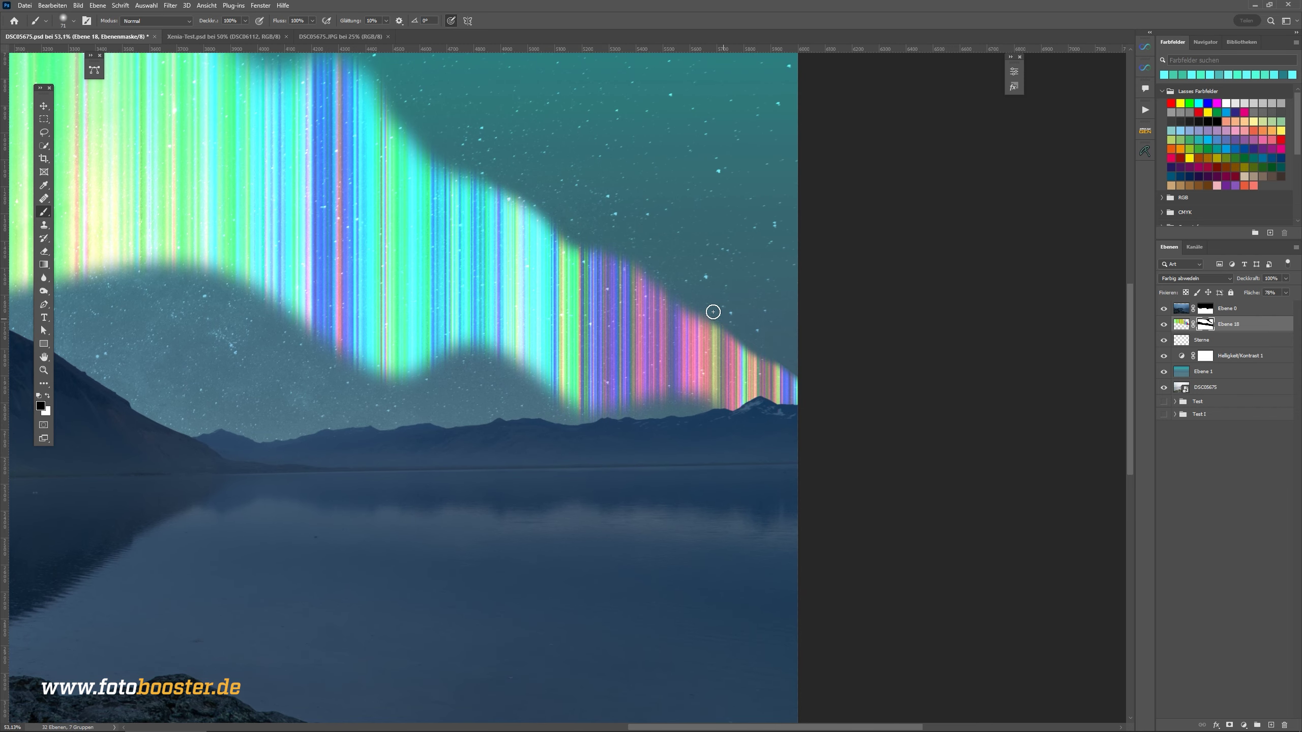
left_click_drag(773, 371, 880, 364)
- Undo the last two mask strokes and switch the paint colour to white
key("ctrl+z")
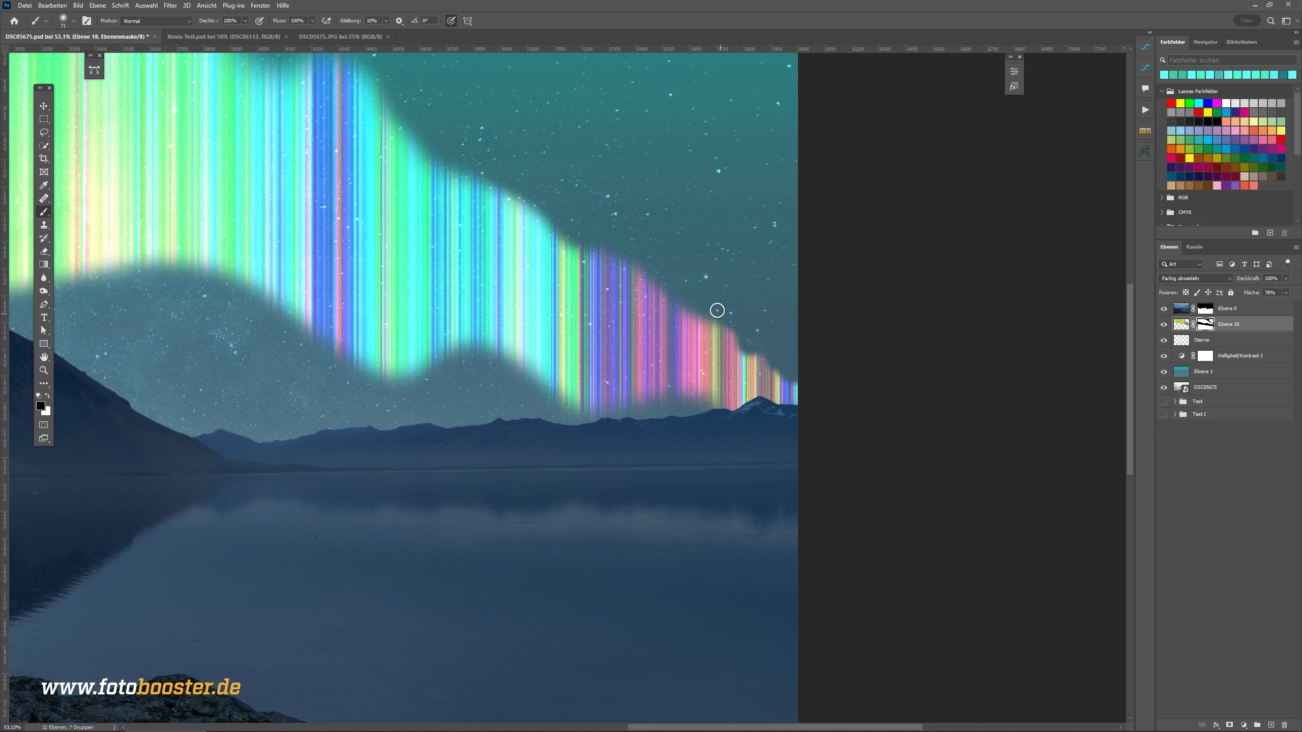
key("ctrl+z")
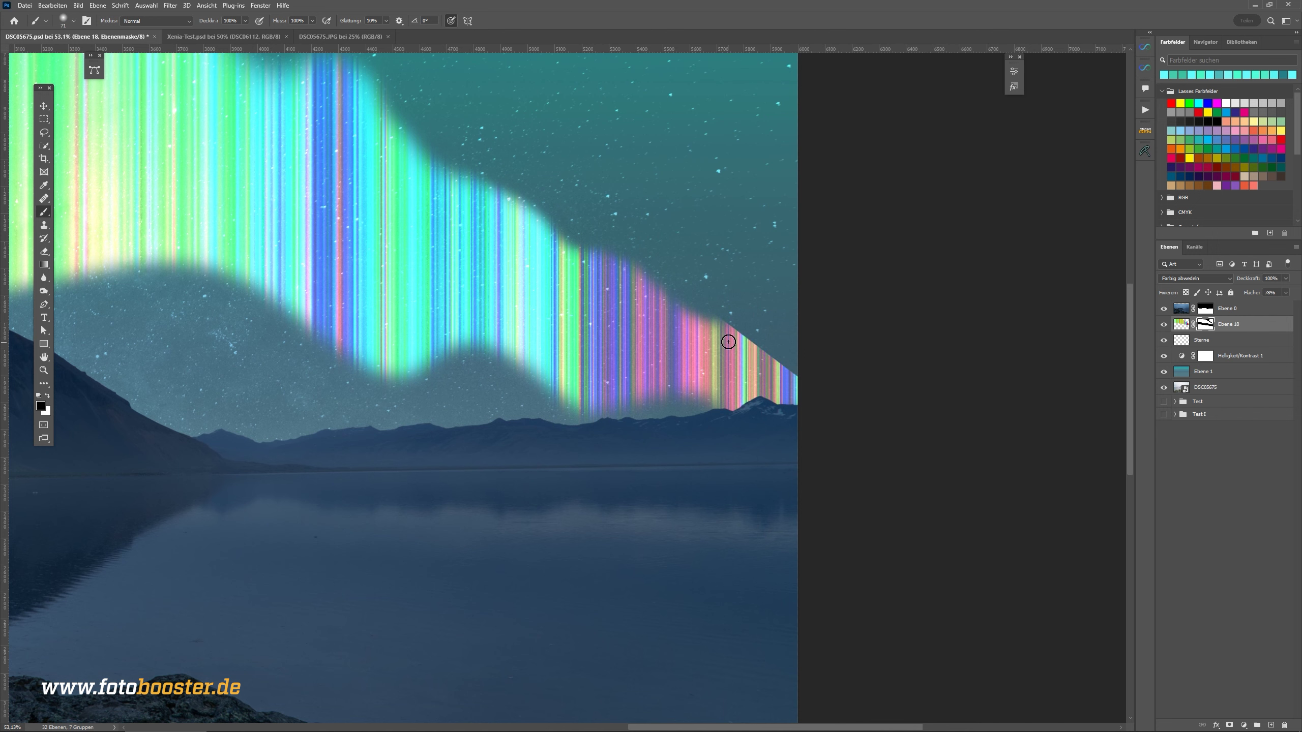
key("x")
mouse_move(679, 328)
left_mouse_down()
mouse_move(744, 360)
mouse_move(724, 369)
left_mouse_up()
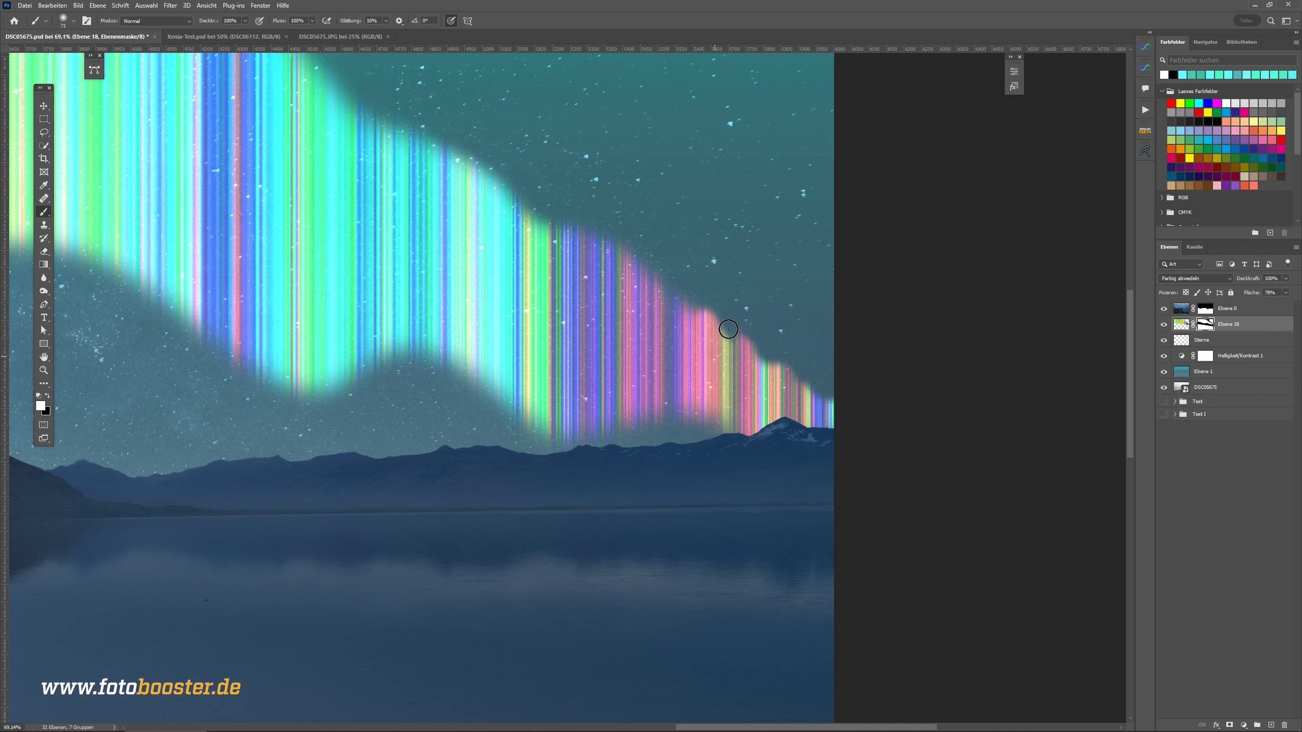
mouse_move(664, 239)
left_mouse_down()
mouse_move(548, 326)
mouse_move(579, 315)
left_mouse_up()
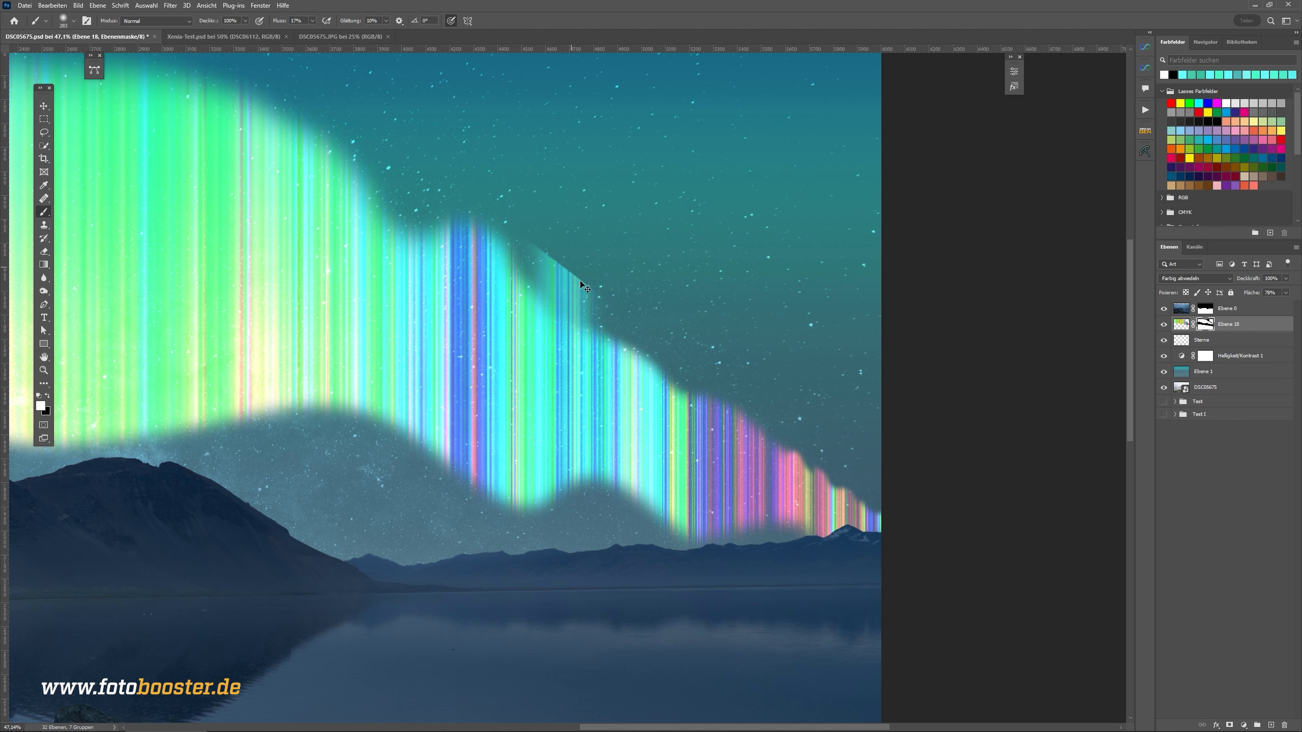
- Switch back to black and paint away strips of the aurora's stepped right edge
key("x")
left_click_drag(566, 359, 558, 355)
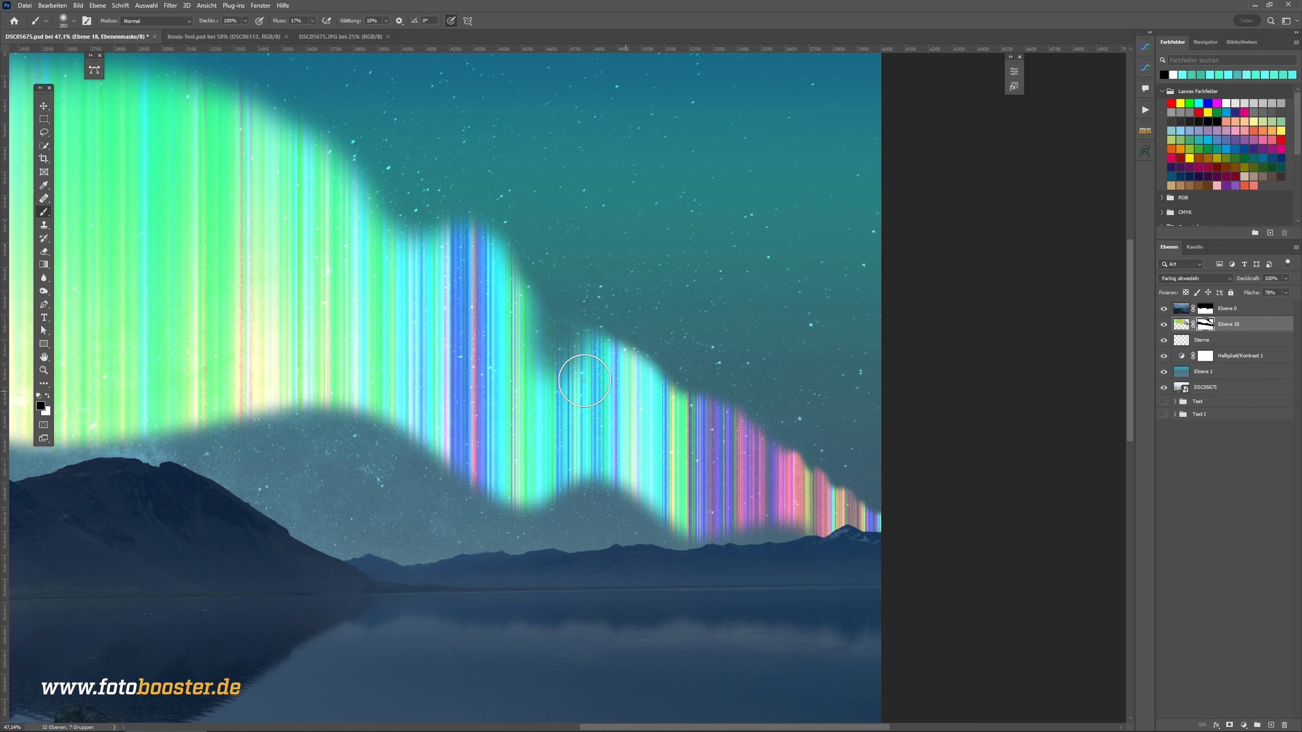
scroll(416, 261, "down", 1)
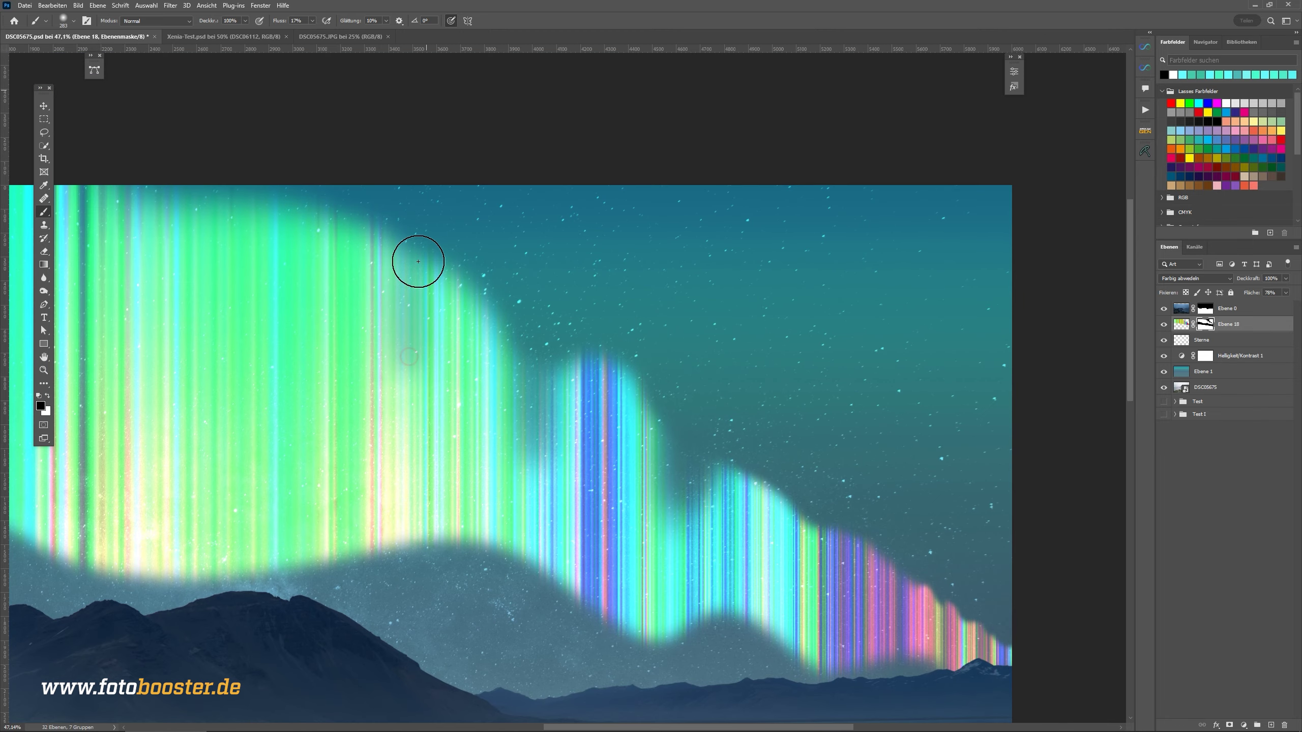
scroll(541, 357, "down", 1)
scroll(541, 356, "down", 1)
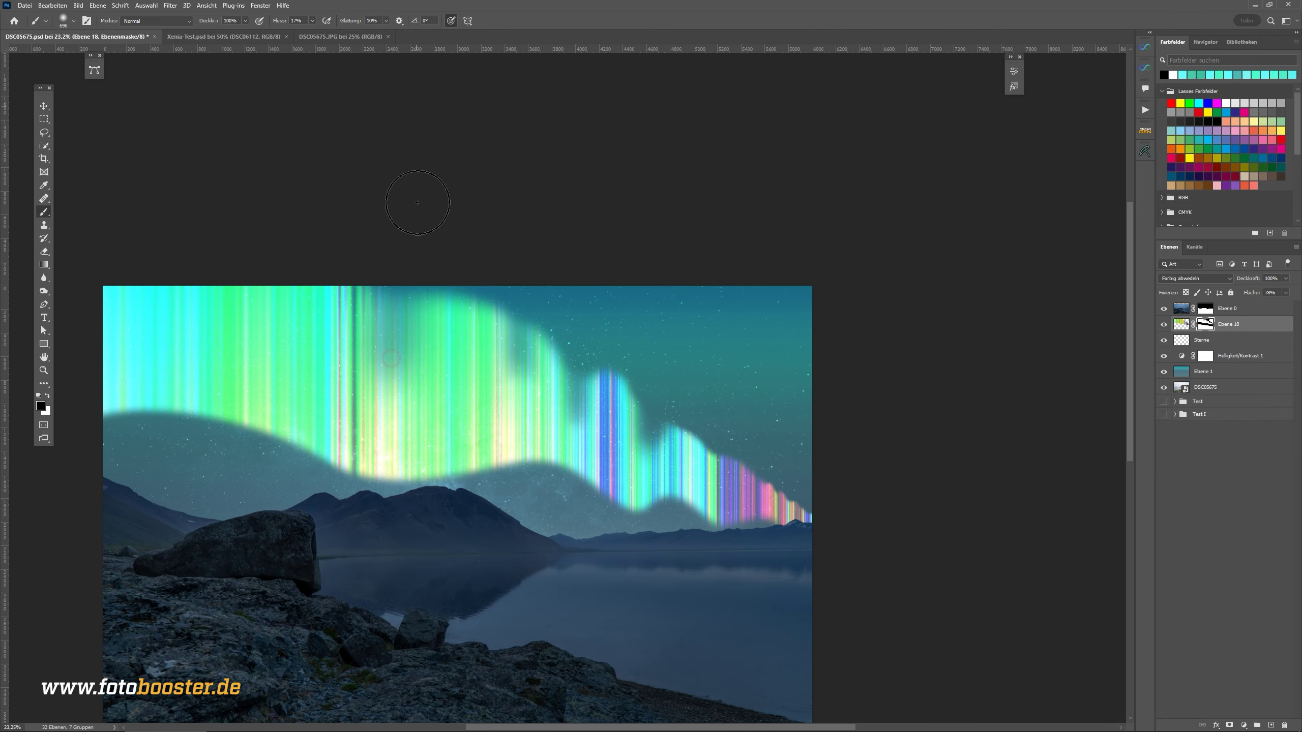
scroll(712, 458, "up", 2)
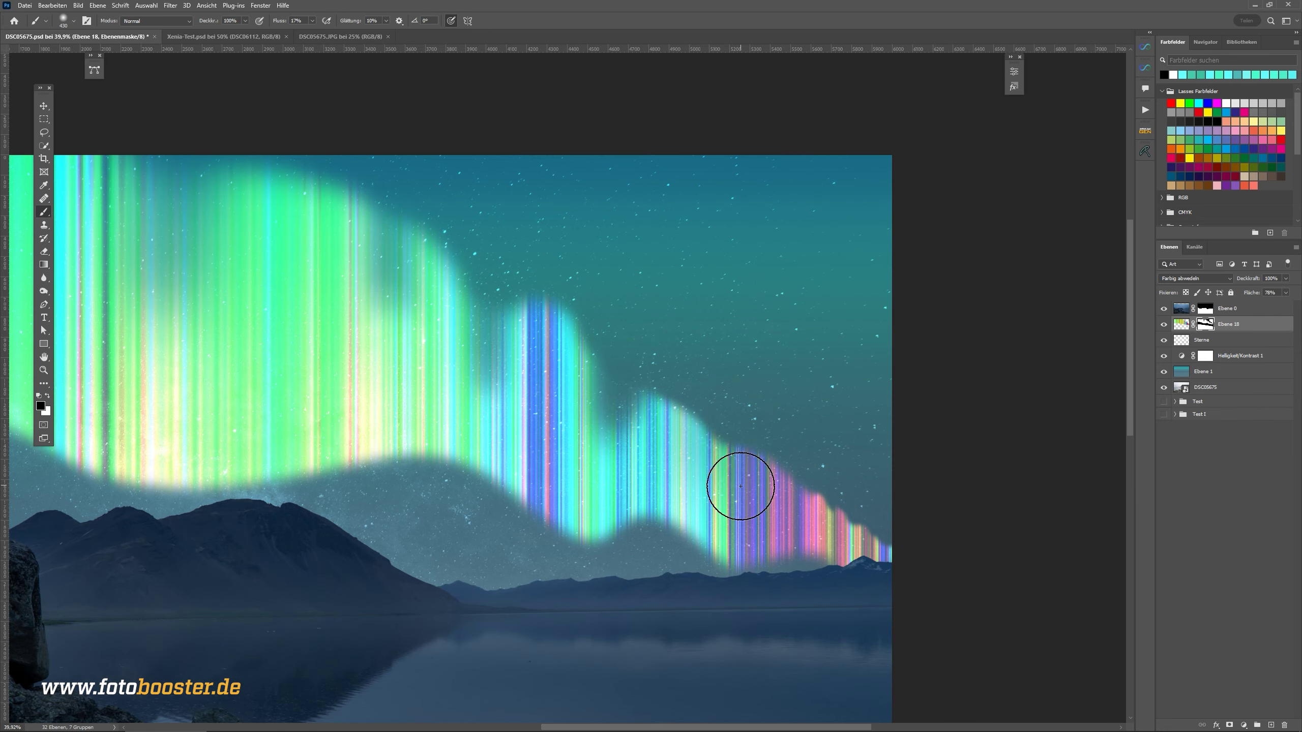
key("bracketleft")
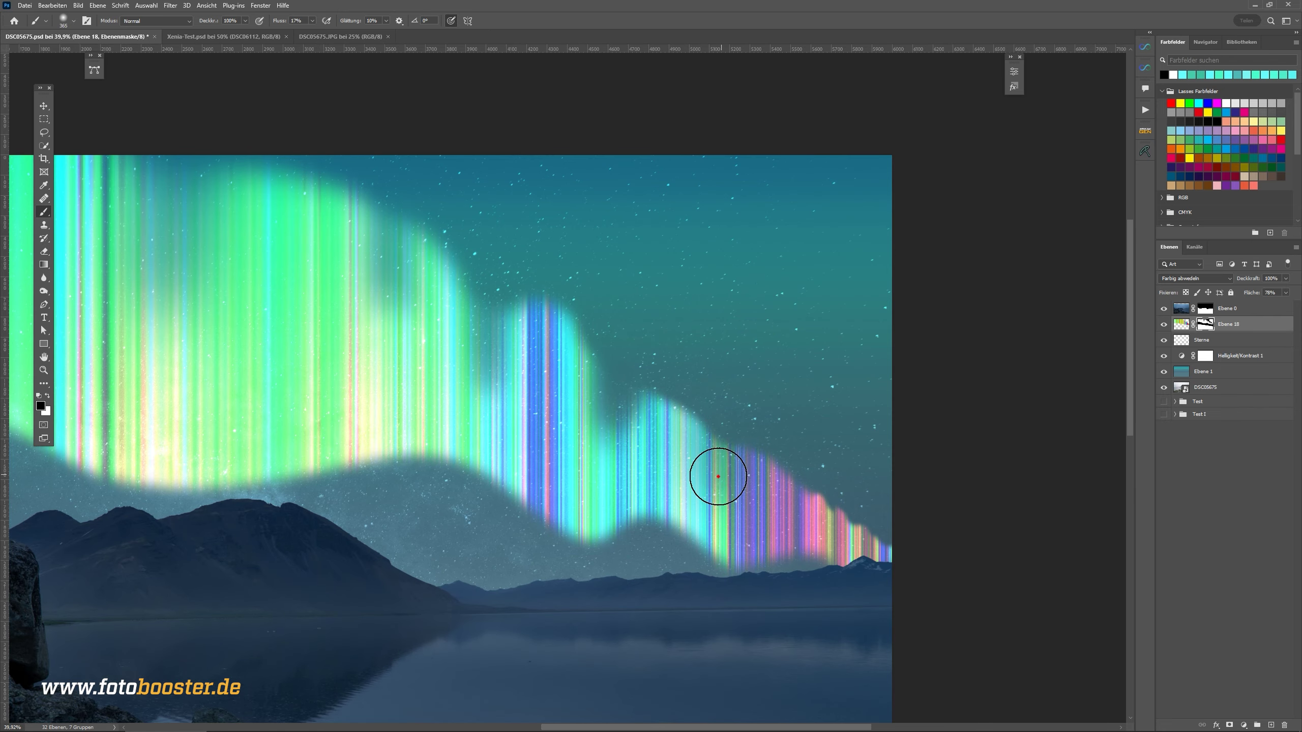
left_click(729, 409, "alt")
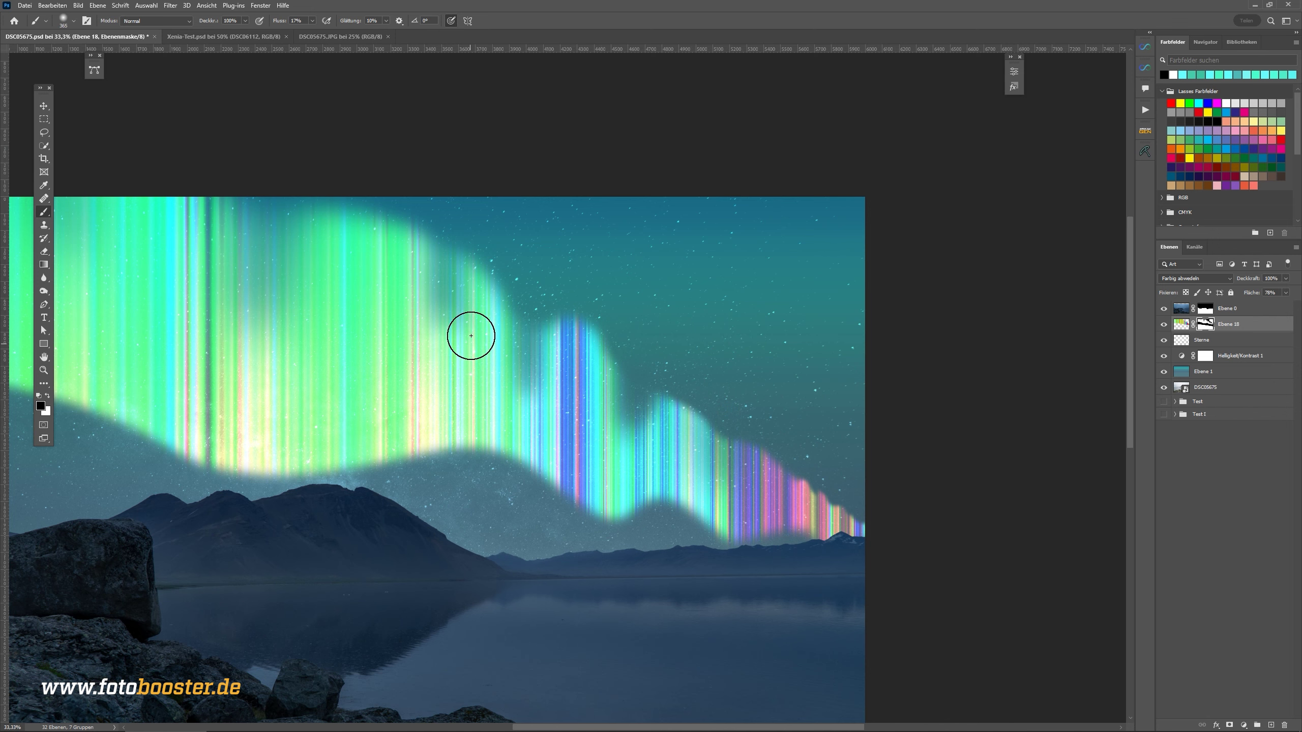
left_click_drag(434, 382, 456, 2)
left_click_drag(356, 306, 610, 334)
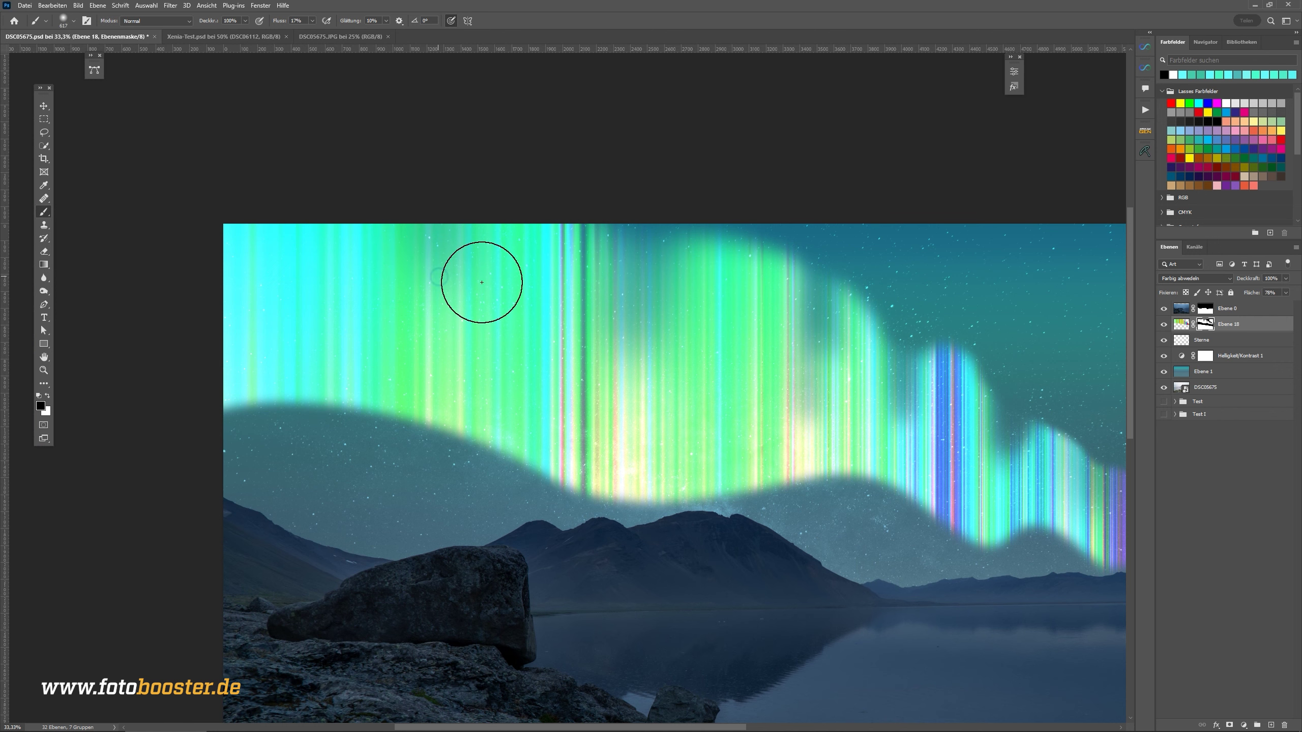
- Resize the brush repeatedly and fade the aurora's right end into soft streaks above the mountains
mouse_move(429, 323)
left_mouse_down()
mouse_move(443, 318)
mouse_move(420, 288)
left_mouse_up()
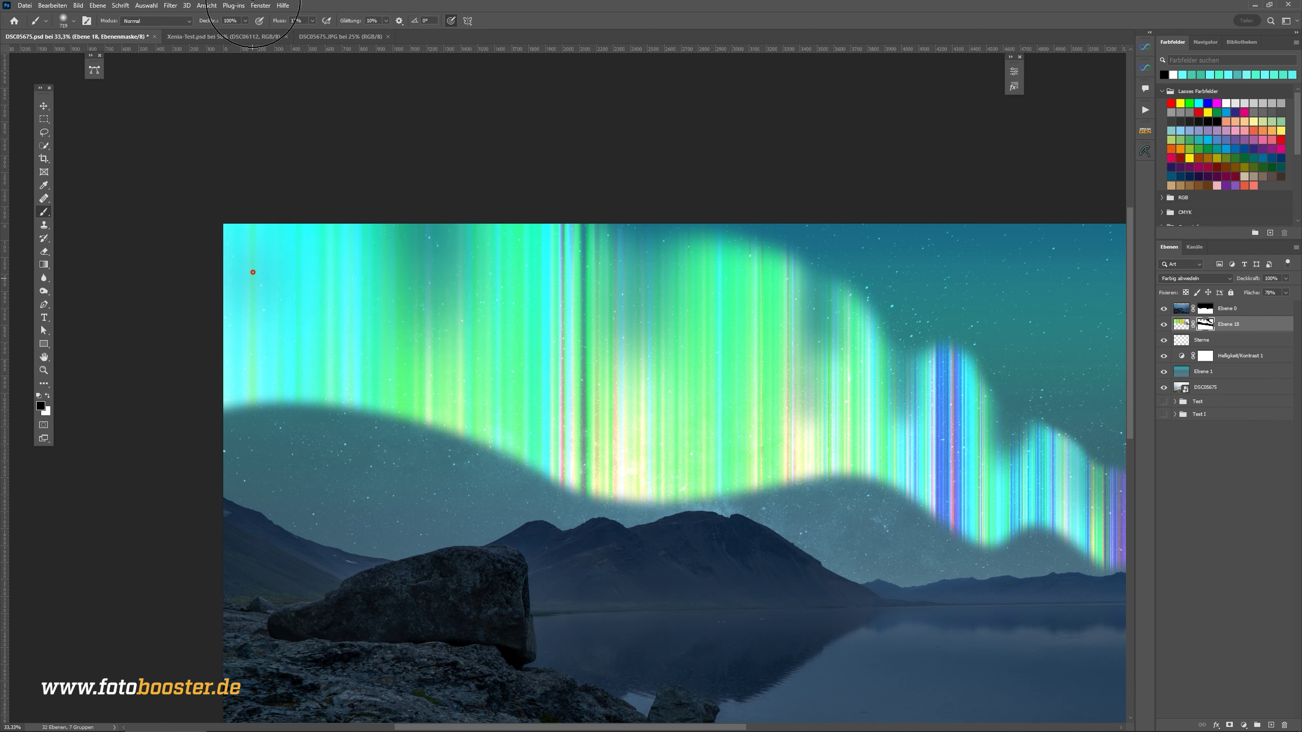
left_click_drag(458, 195, 634, 223)
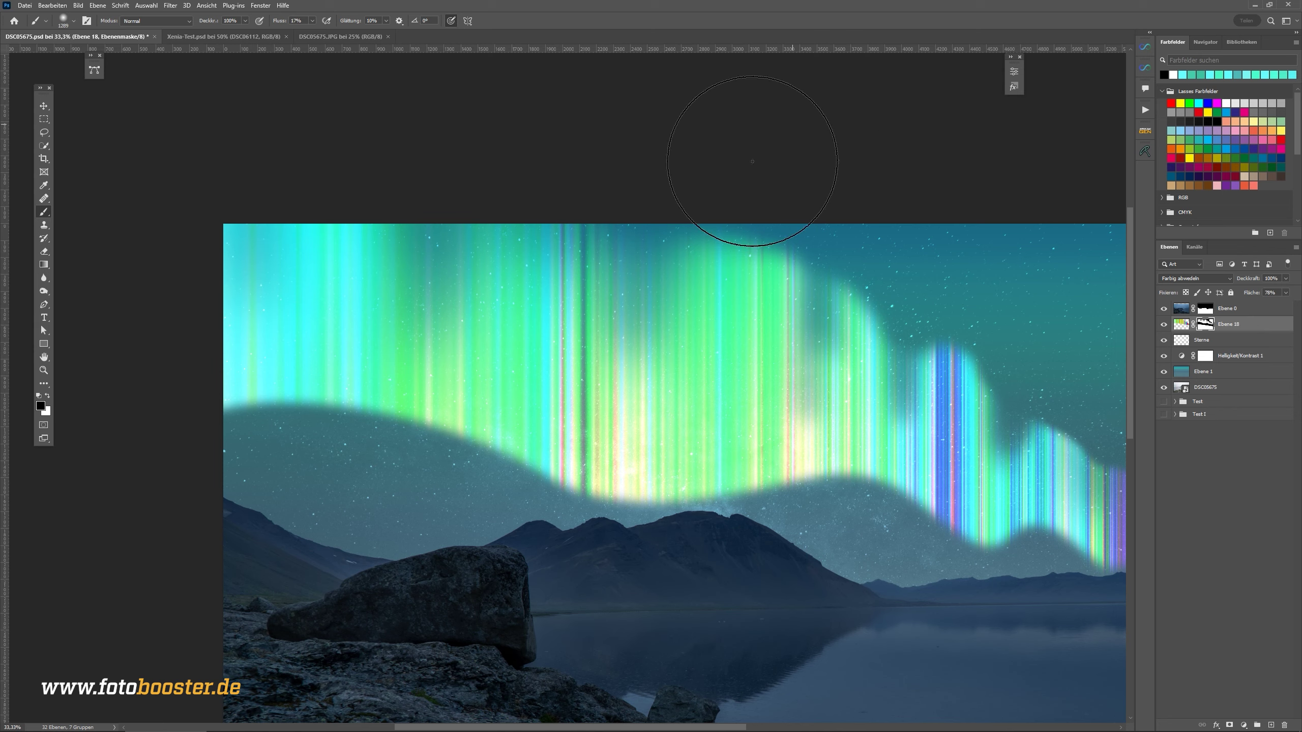
mouse_move(936, 318)
left_mouse_down()
mouse_move(655, 224)
mouse_move(610, 224)
left_mouse_up()
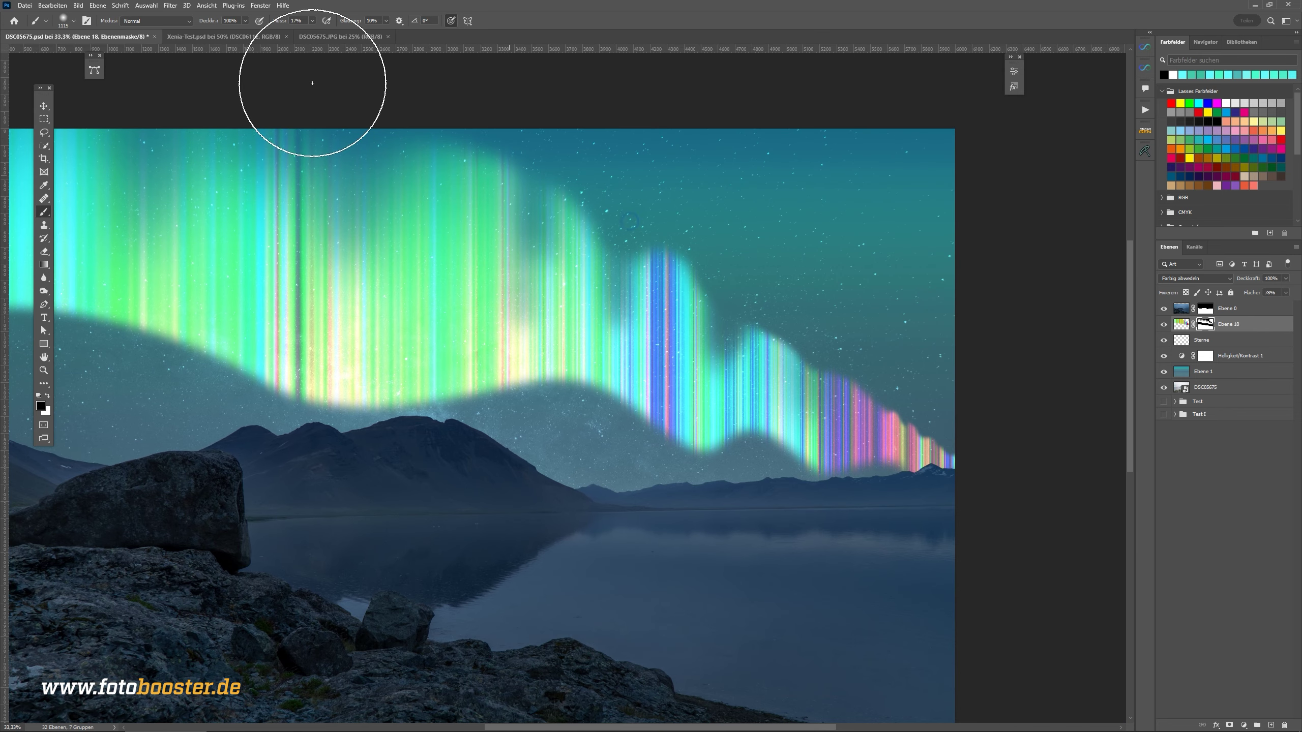
left_click_drag(755, 270, 663, 286)
scroll(721, 283, "down", 5)
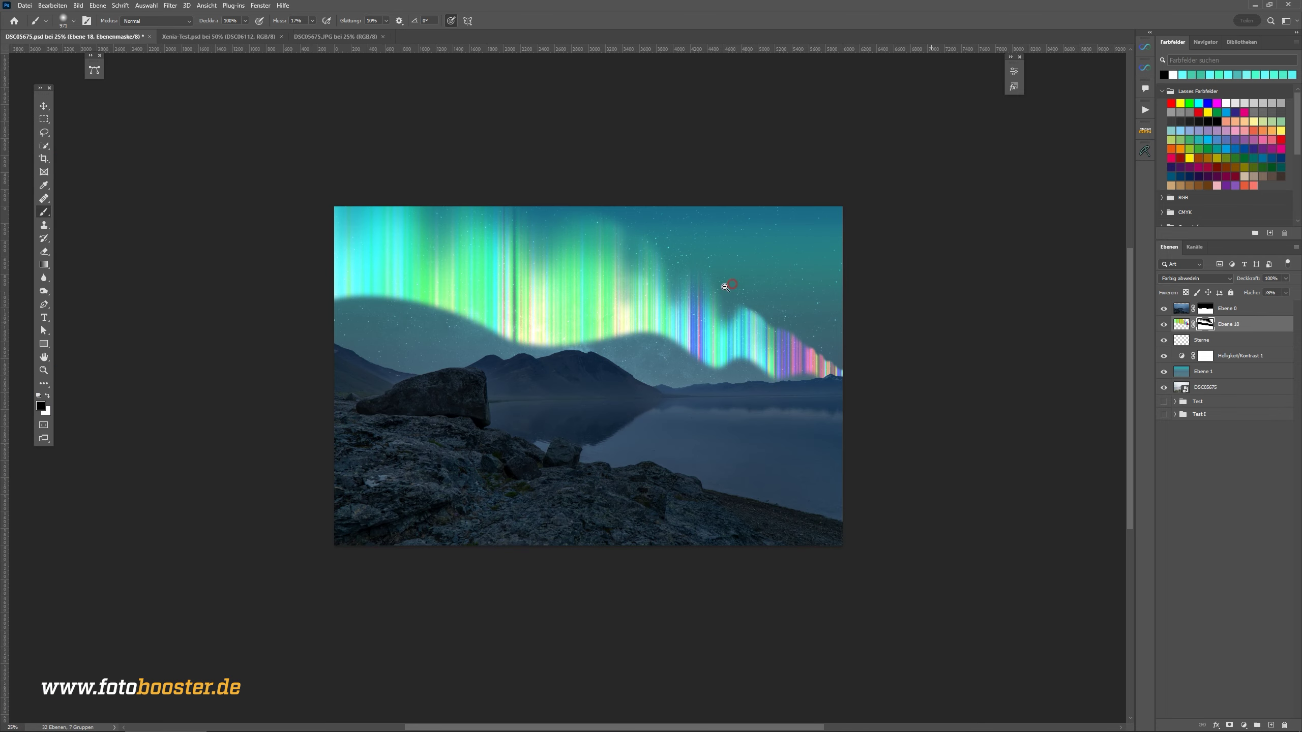
scroll(662, 267, "up", 4)
left_click_drag(720, 238, 656, 209)
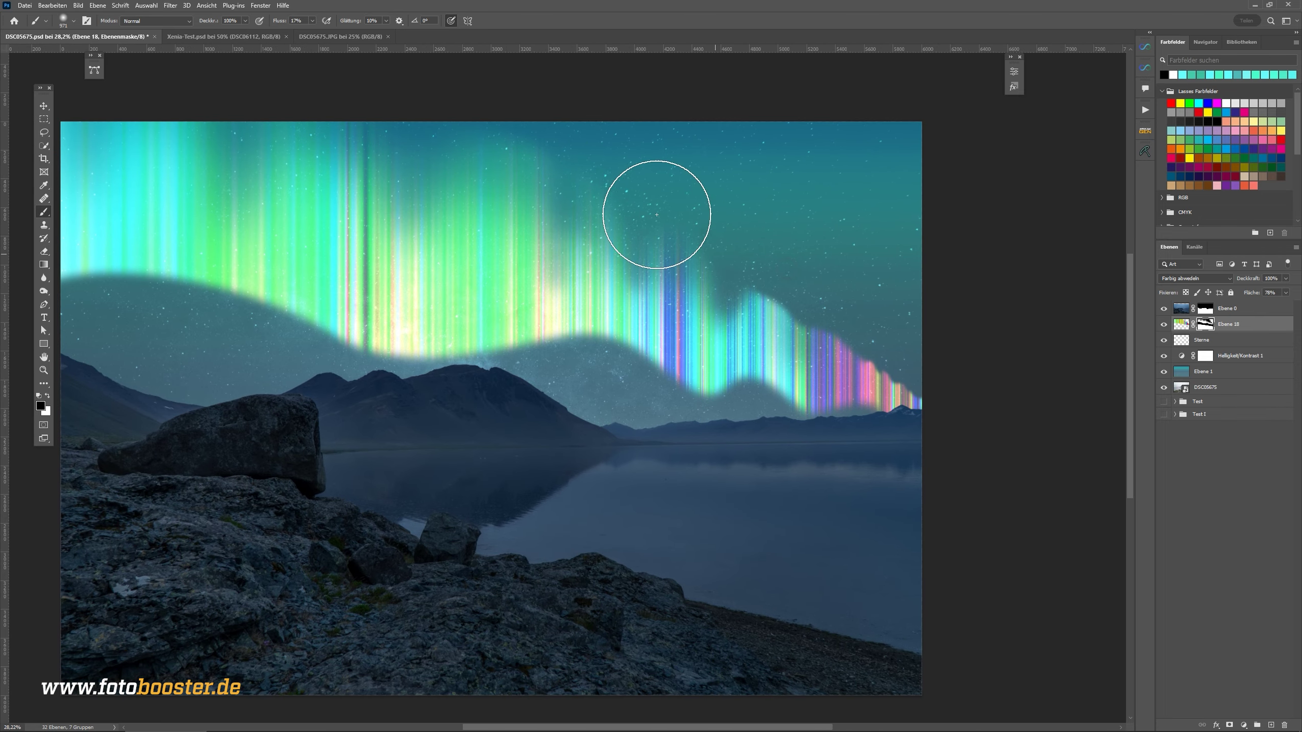
left_click_drag(732, 291, 697, 267)
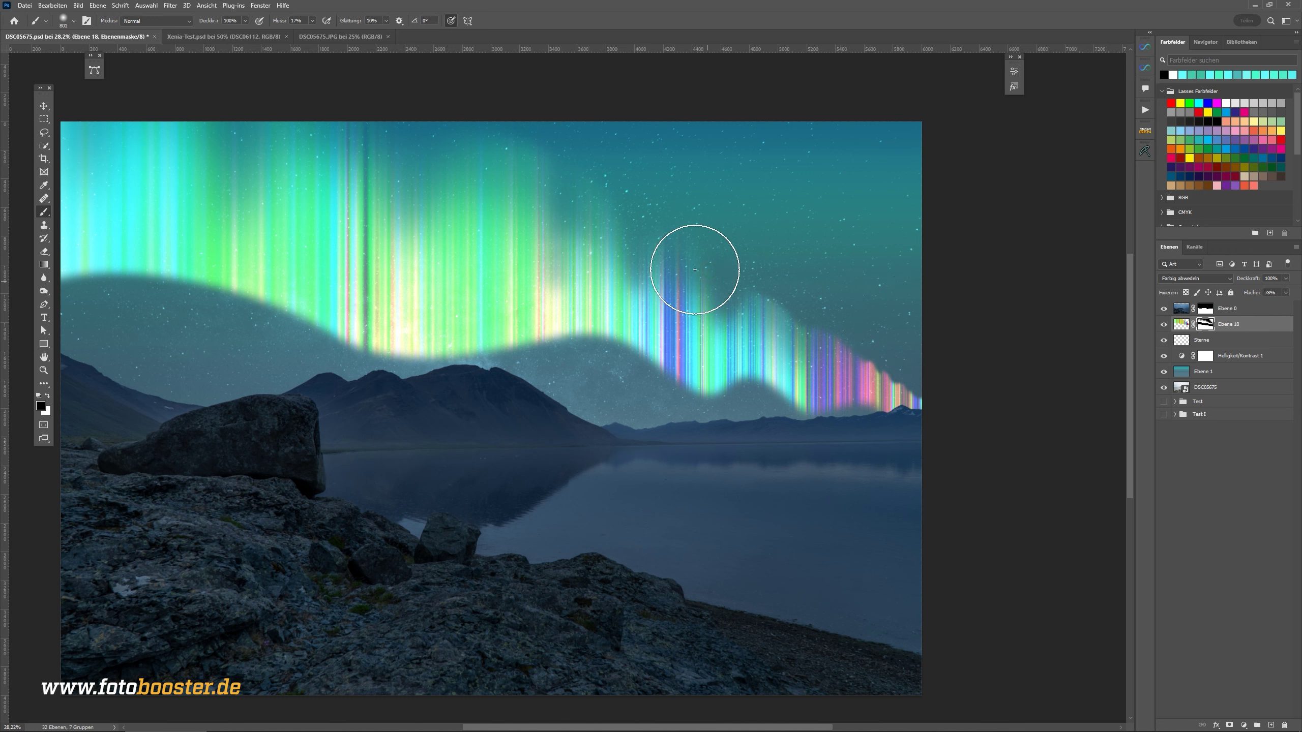
left_click_drag(823, 300, 805, 299)
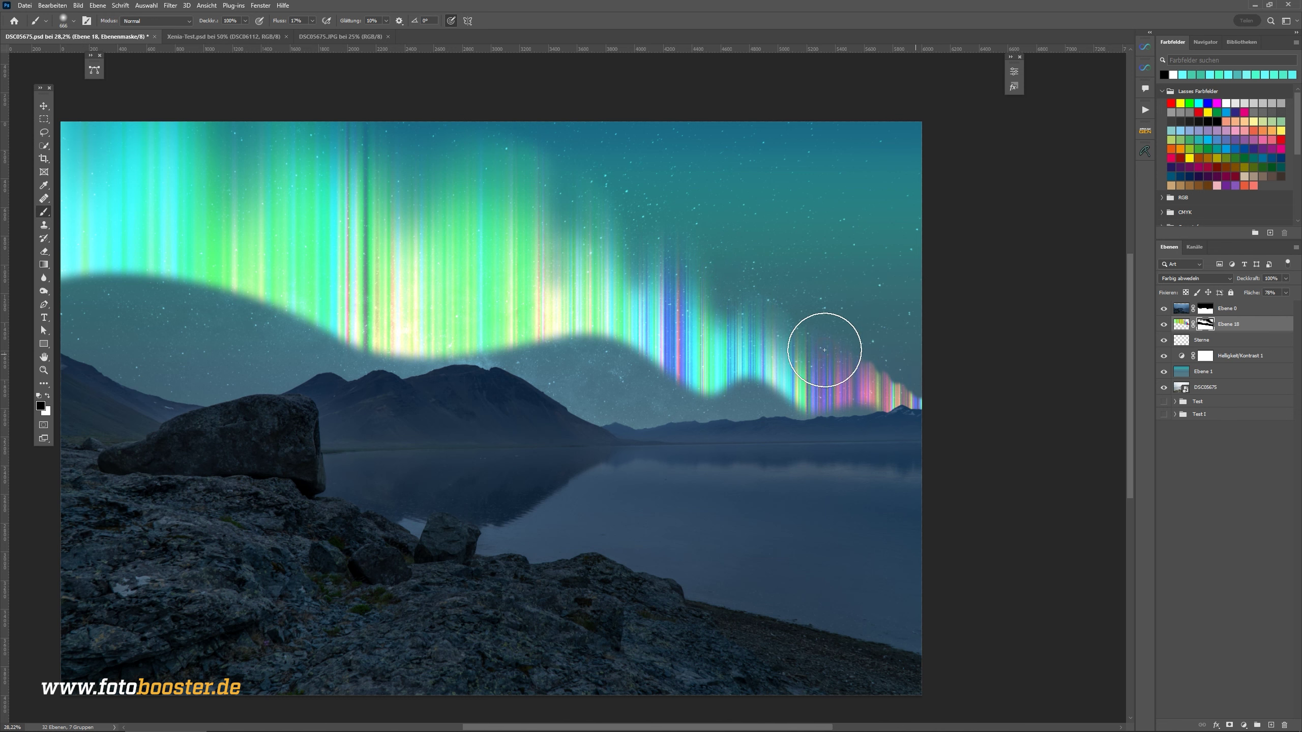
scroll(862, 363, "up", 5)
left_click_drag(905, 352, 825, 348)
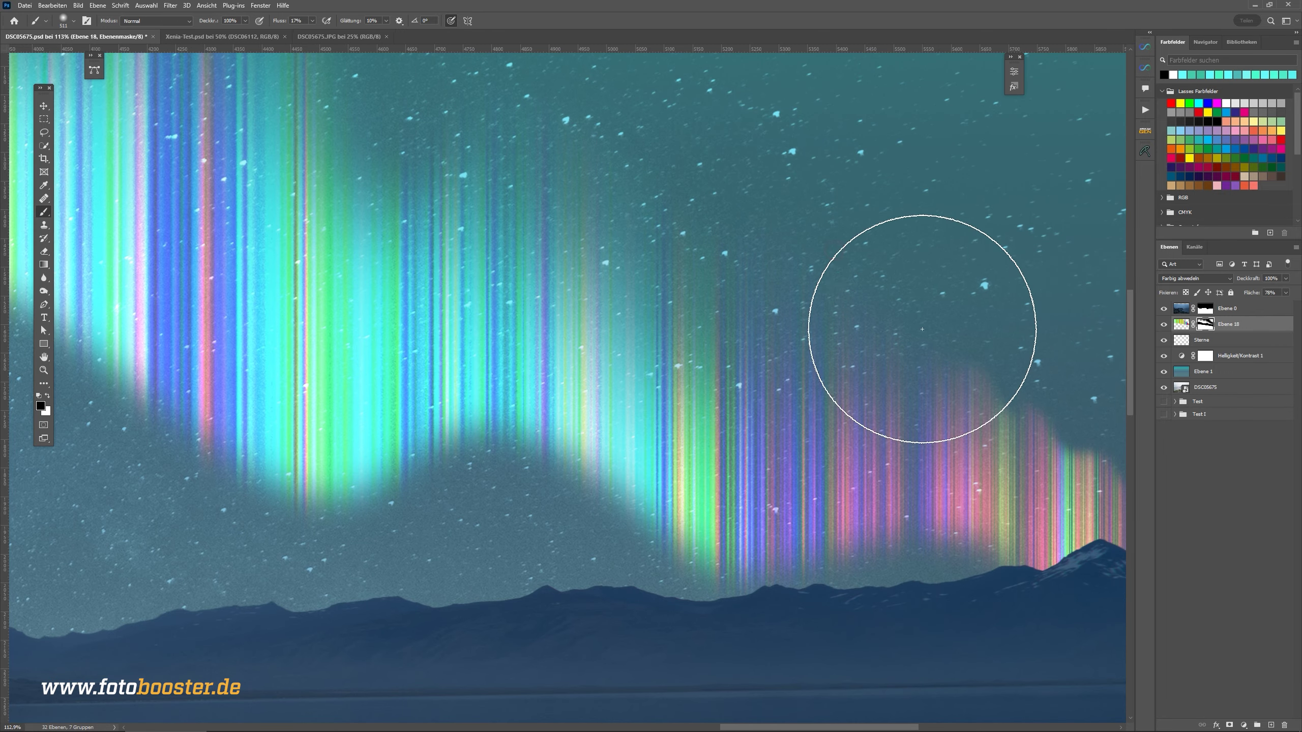
left_click_drag(910, 326, 712, 233)
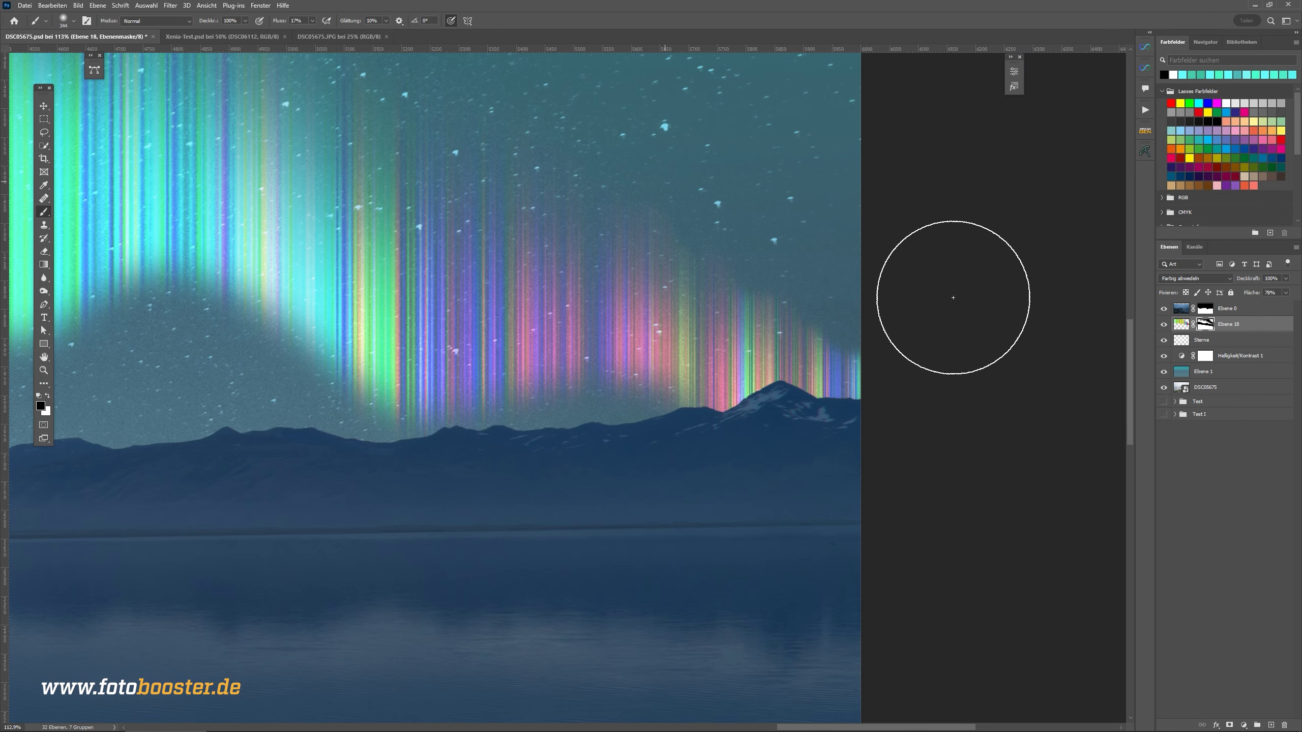
left_click_drag(784, 262, 762, 263)
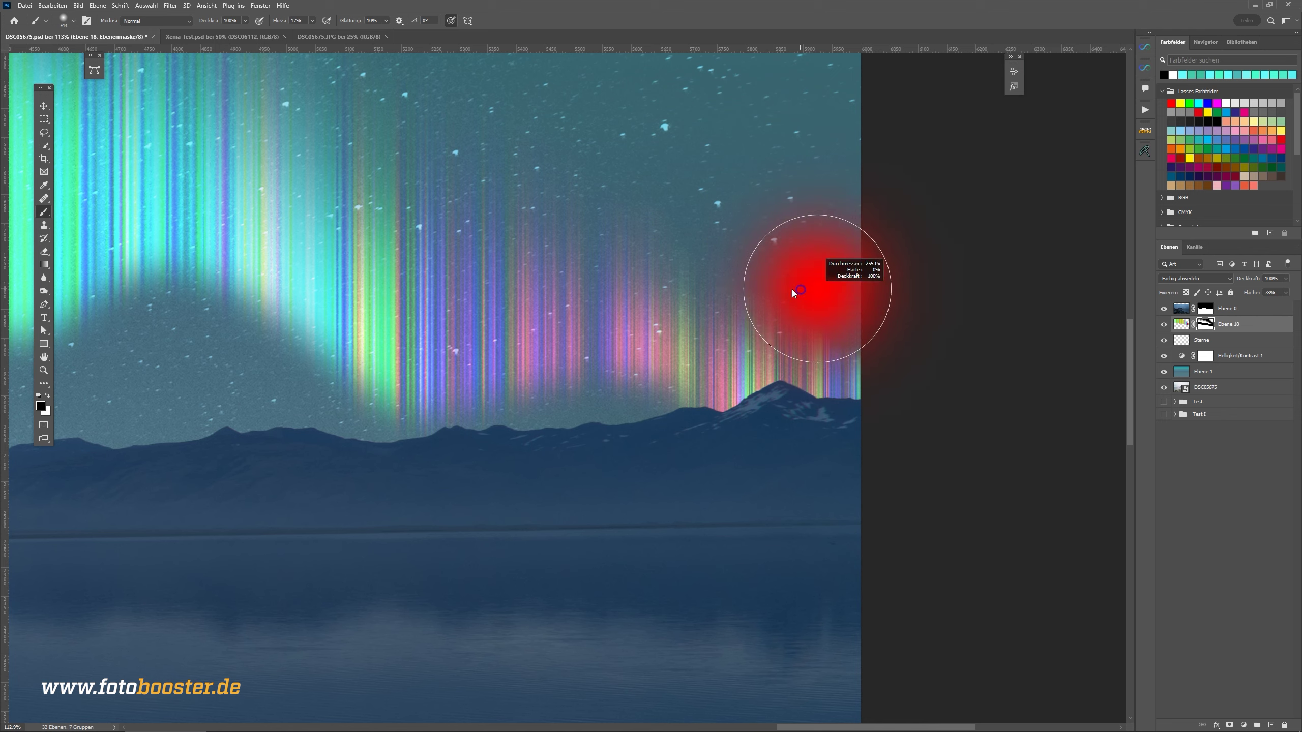
scroll(665, 314, "down", 1)
scroll(666, 315, "down", 3)
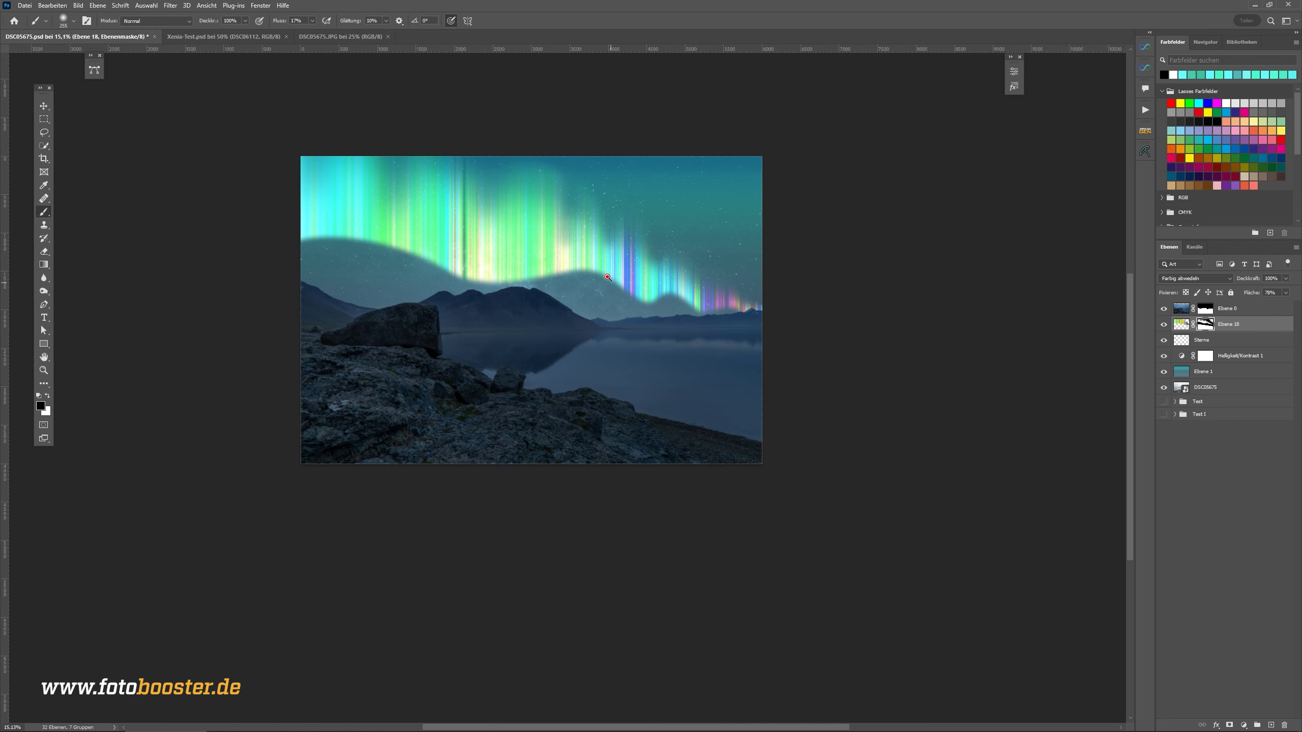
scroll(663, 256, "up", 3)
- Enlarge the brush, then bring up the adjustment layer list in the Layers panel
left_click_drag(646, 256, 677, 256)
scroll(656, 80, "down", 2)
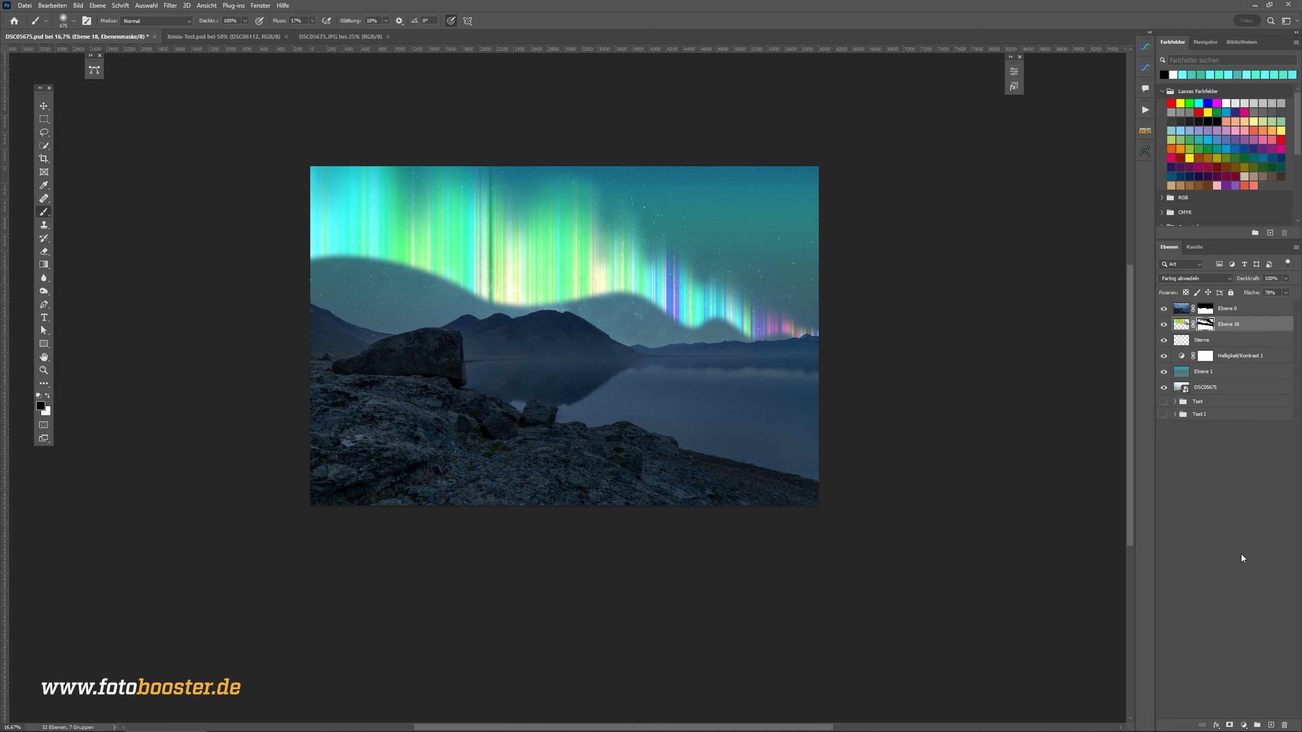
left_click(1245, 725)
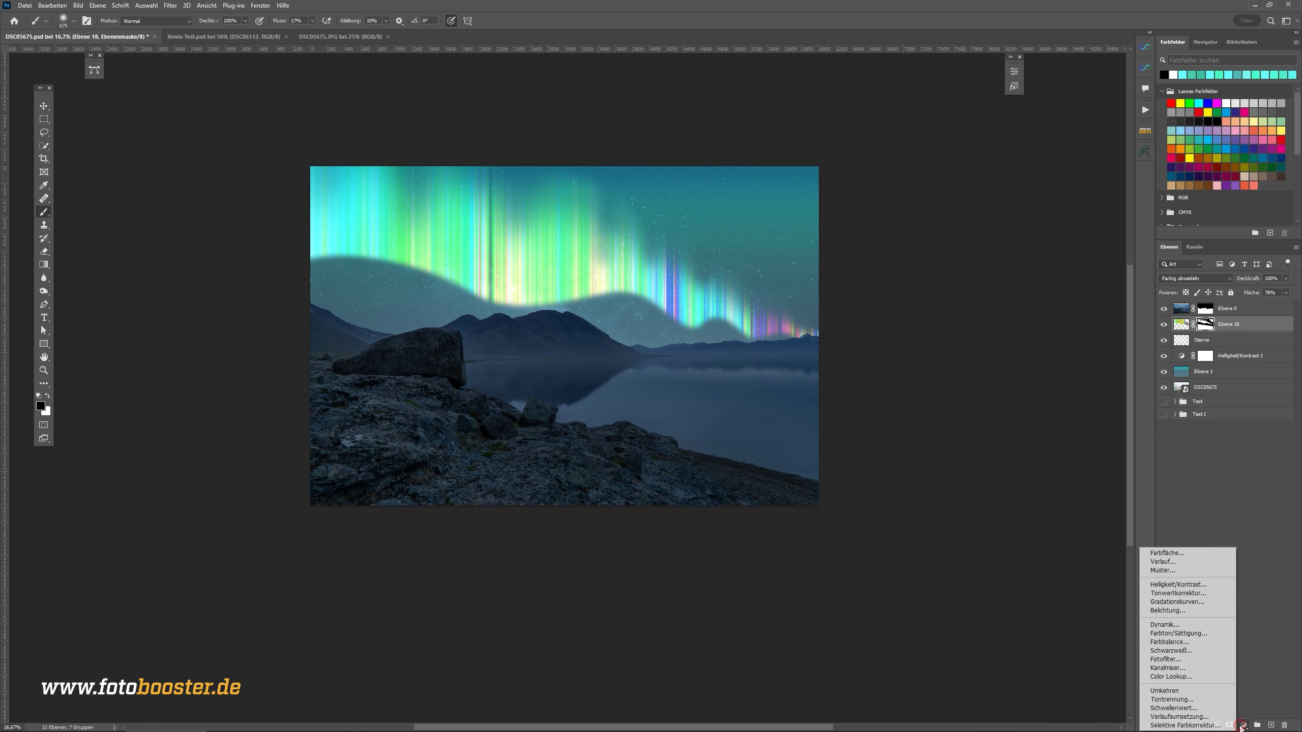
- Add a Levels (Tonwertkorrektur) adjustment with the midtone gamma dragged to about 0,67
left_click(1163, 594)
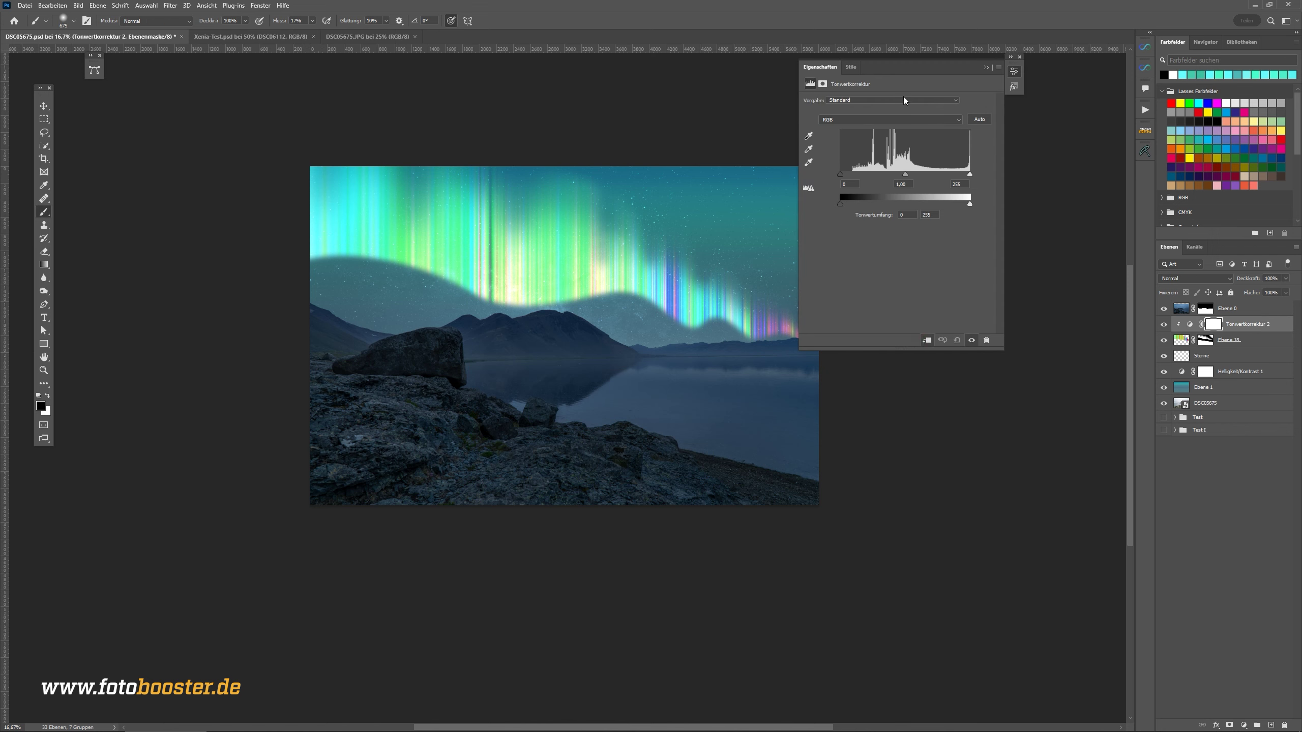
left_click_drag(906, 71, 974, 92)
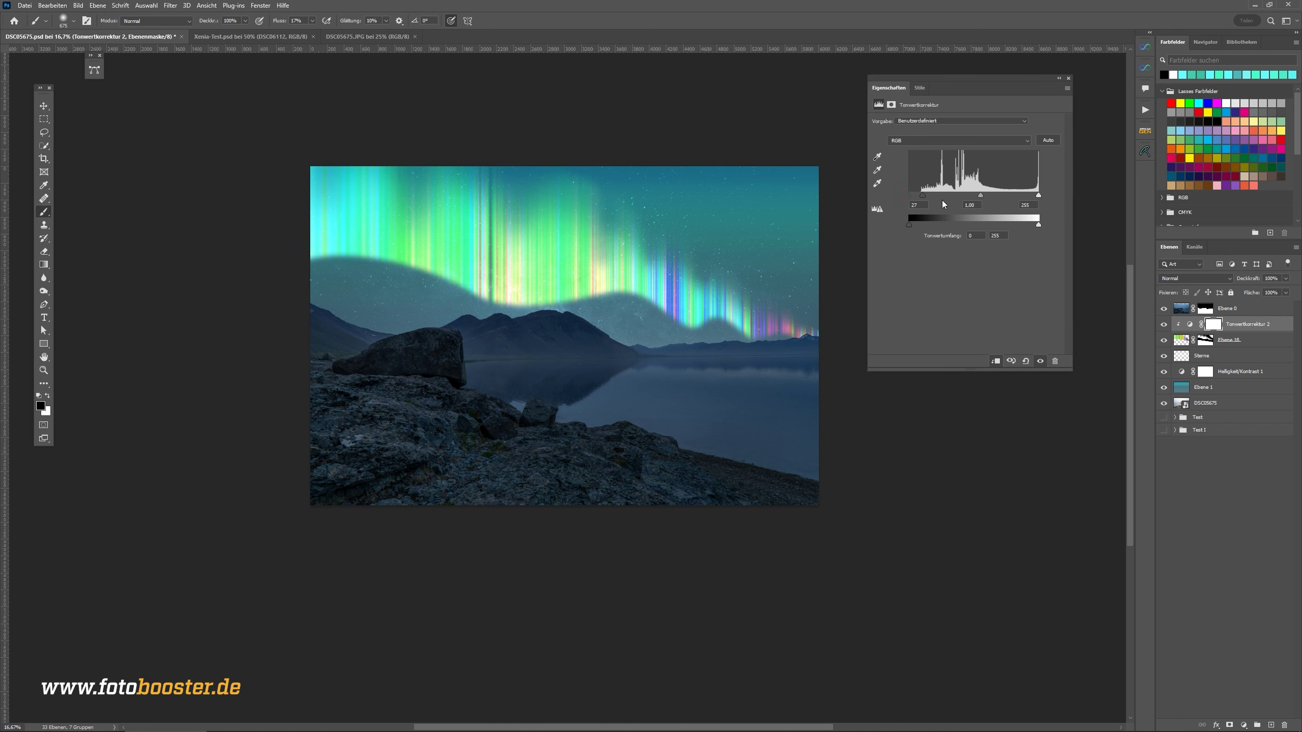
left_click_drag(981, 195, 996, 198)
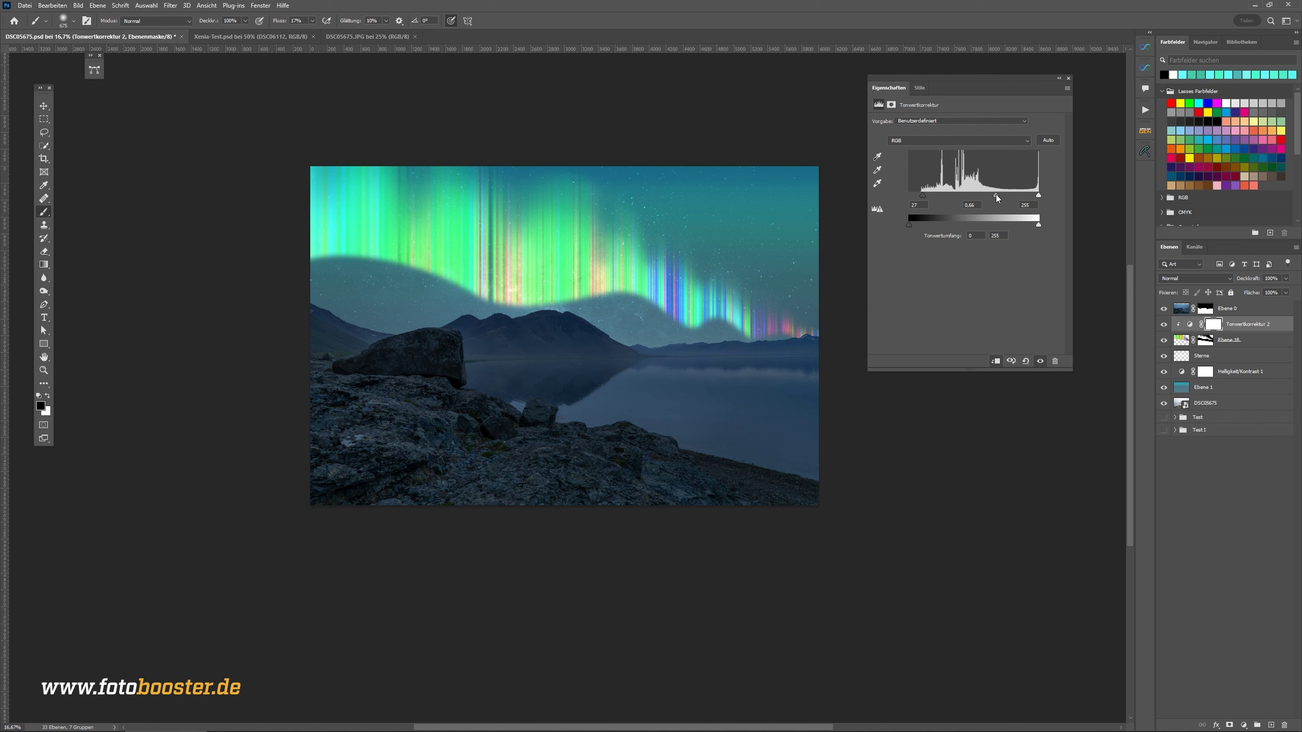
left_click_drag(992, 197, 995, 198)
left_click(1059, 77)
scroll(607, 254, "up", 3)
scroll(607, 253, "down", 2)
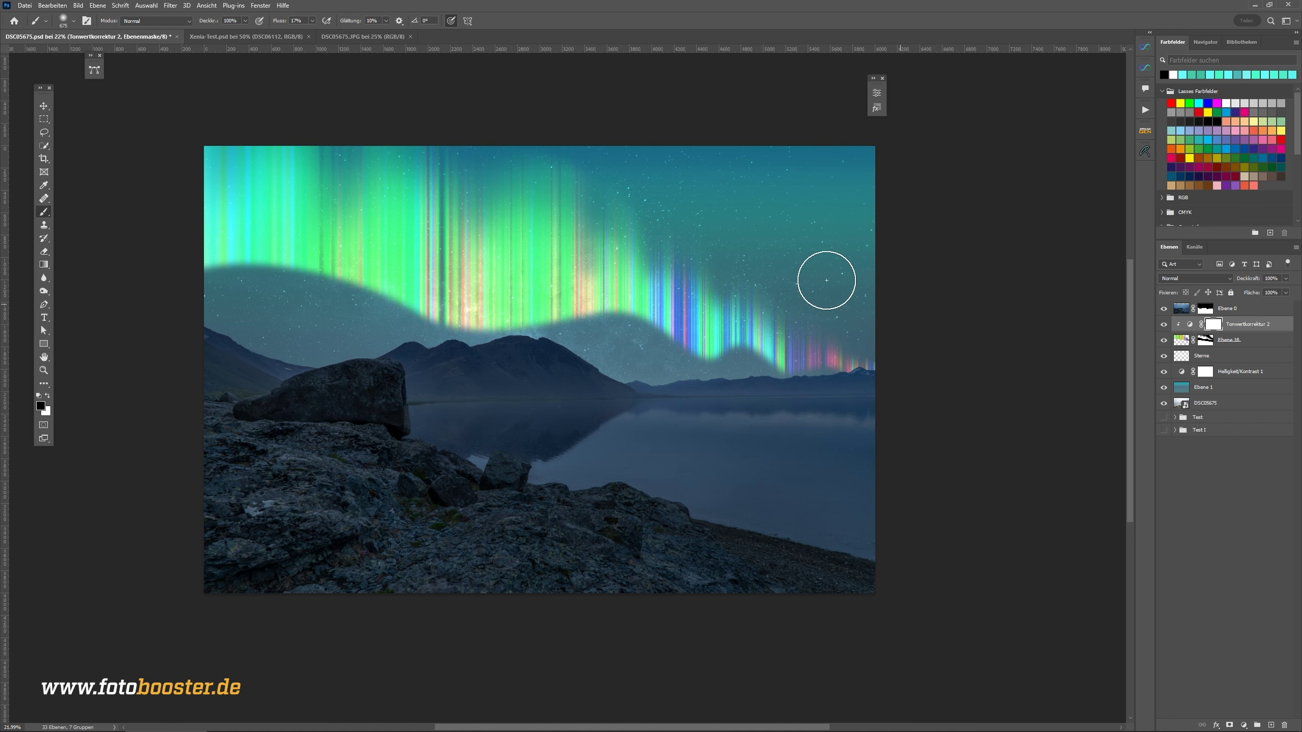
- Add a clipped Hue/Saturation layer with Colorize on, hue about 166 and raised saturation
left_click(1246, 727)
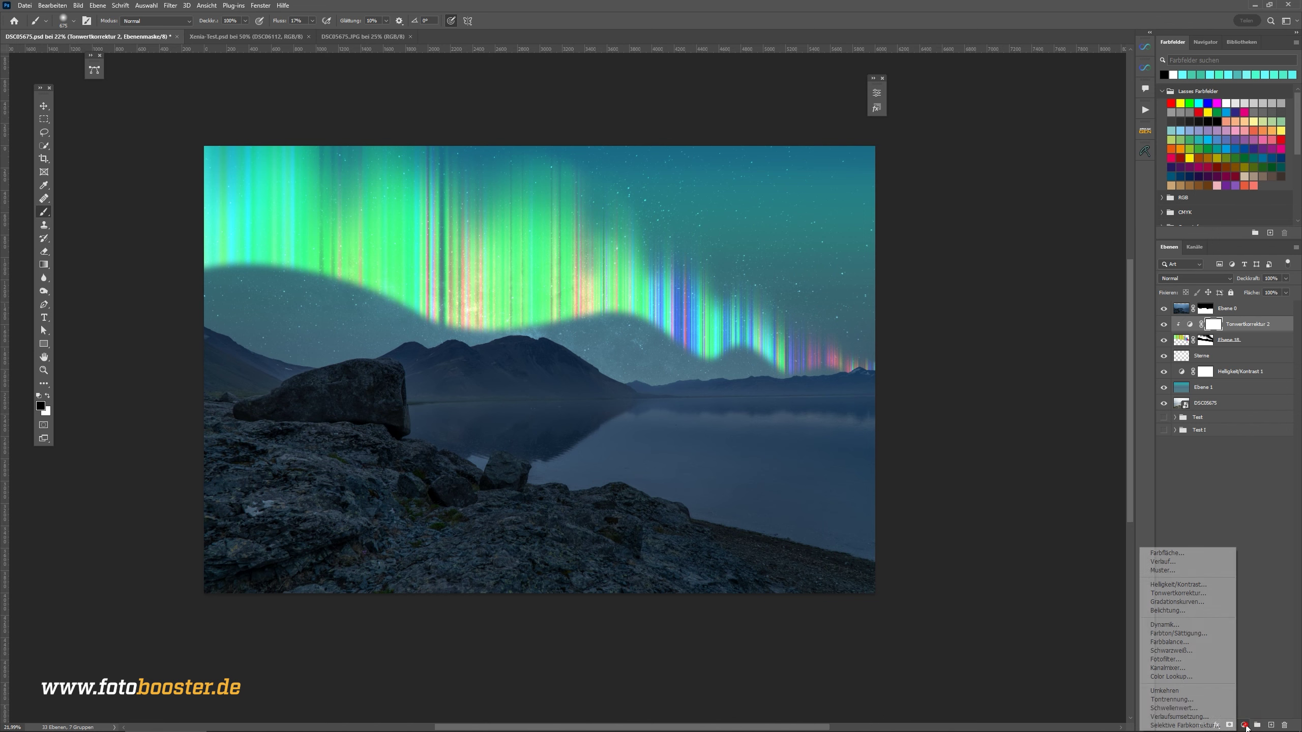
left_click(1188, 634)
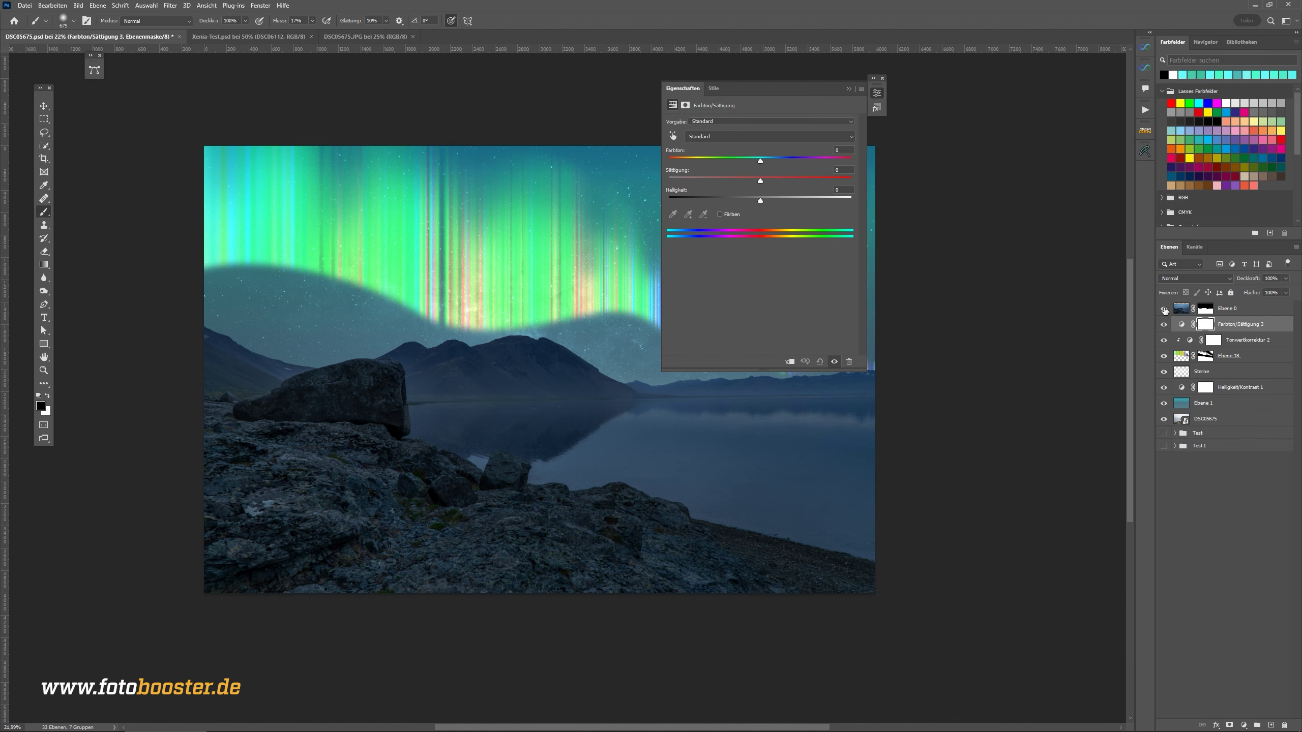
left_click(720, 214)
left_click(790, 361)
left_click_drag(797, 90, 1023, 90)
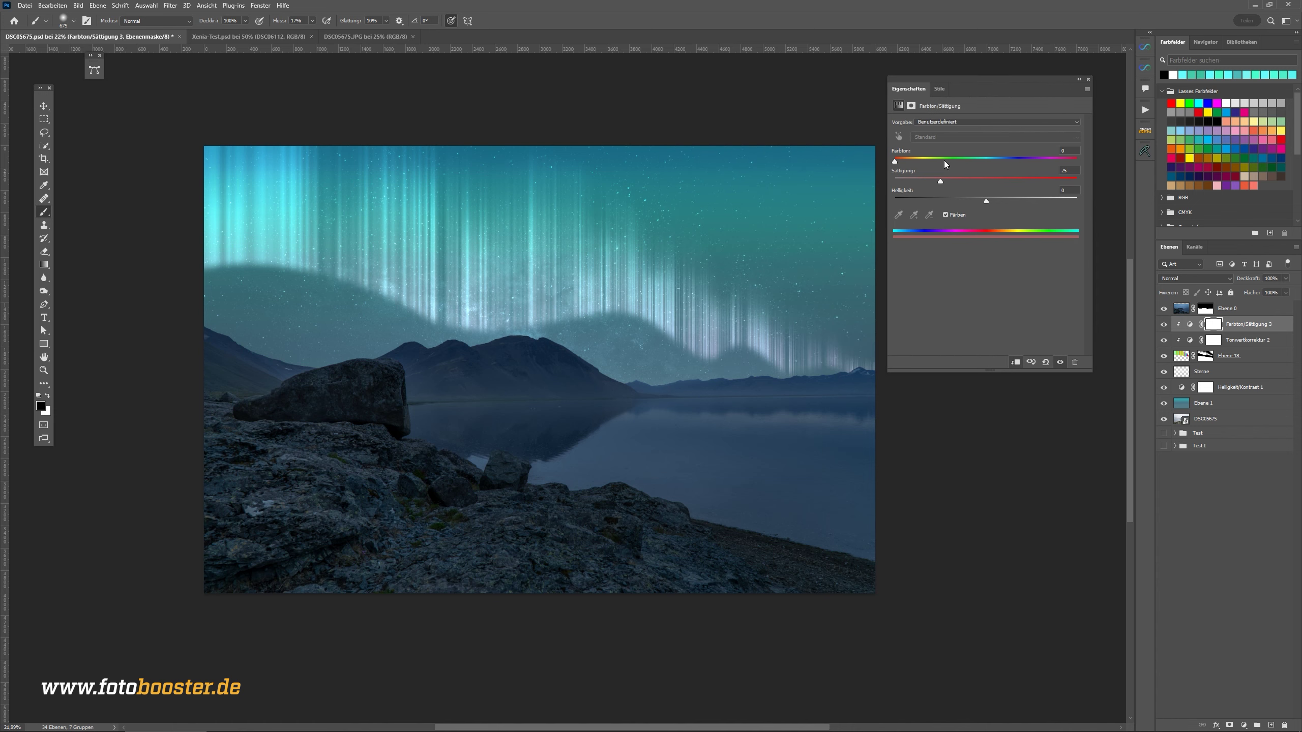
left_click(971, 159)
left_click_drag(967, 188, 960, 161)
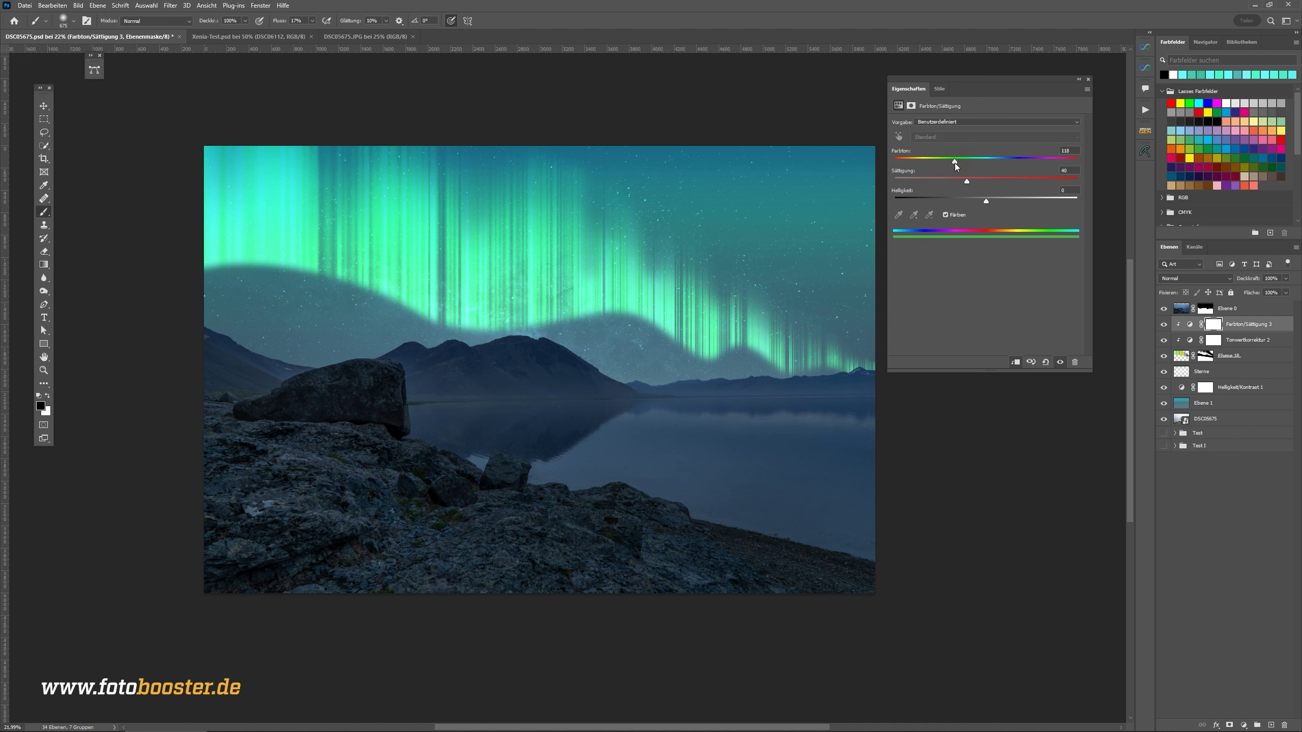
left_click(1079, 79)
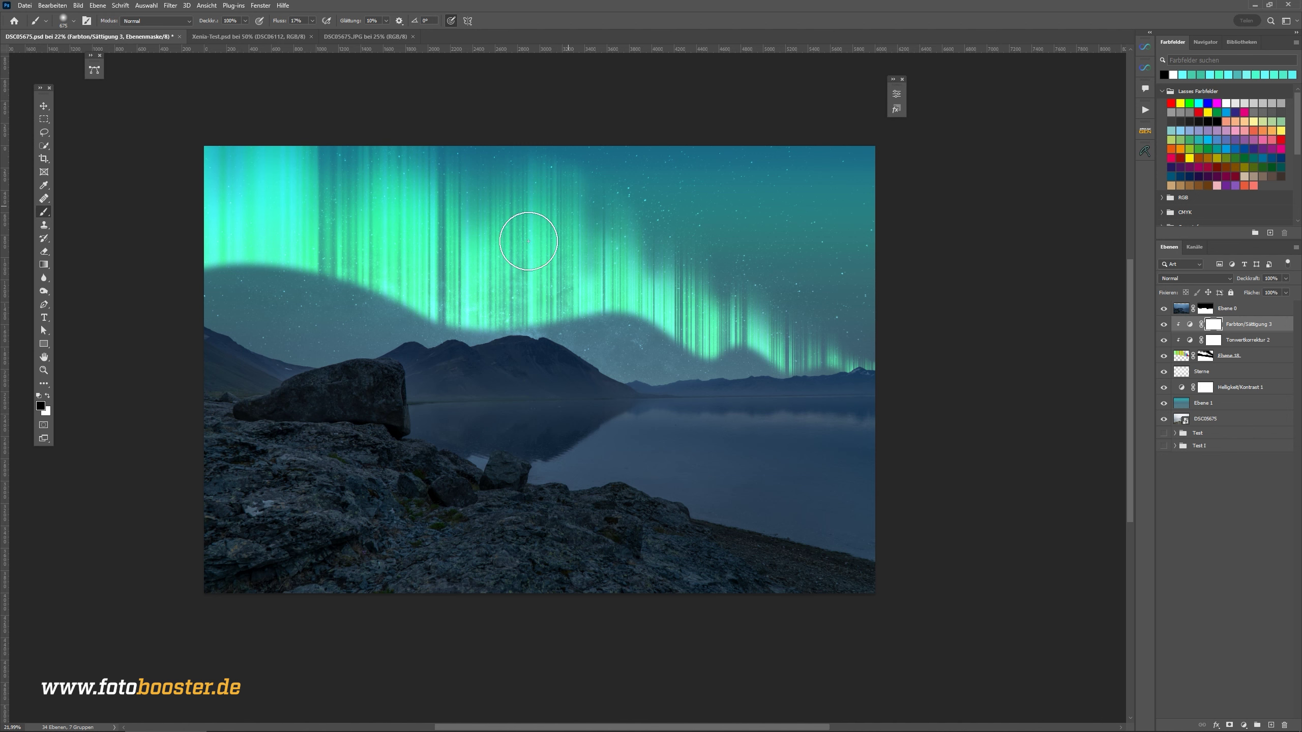
- Raise the Hue/Saturation layer's opacity to 93% and fit the image in the window
left_click_drag(1239, 278, 1247, 279)
scroll(411, 271, "down", 2)
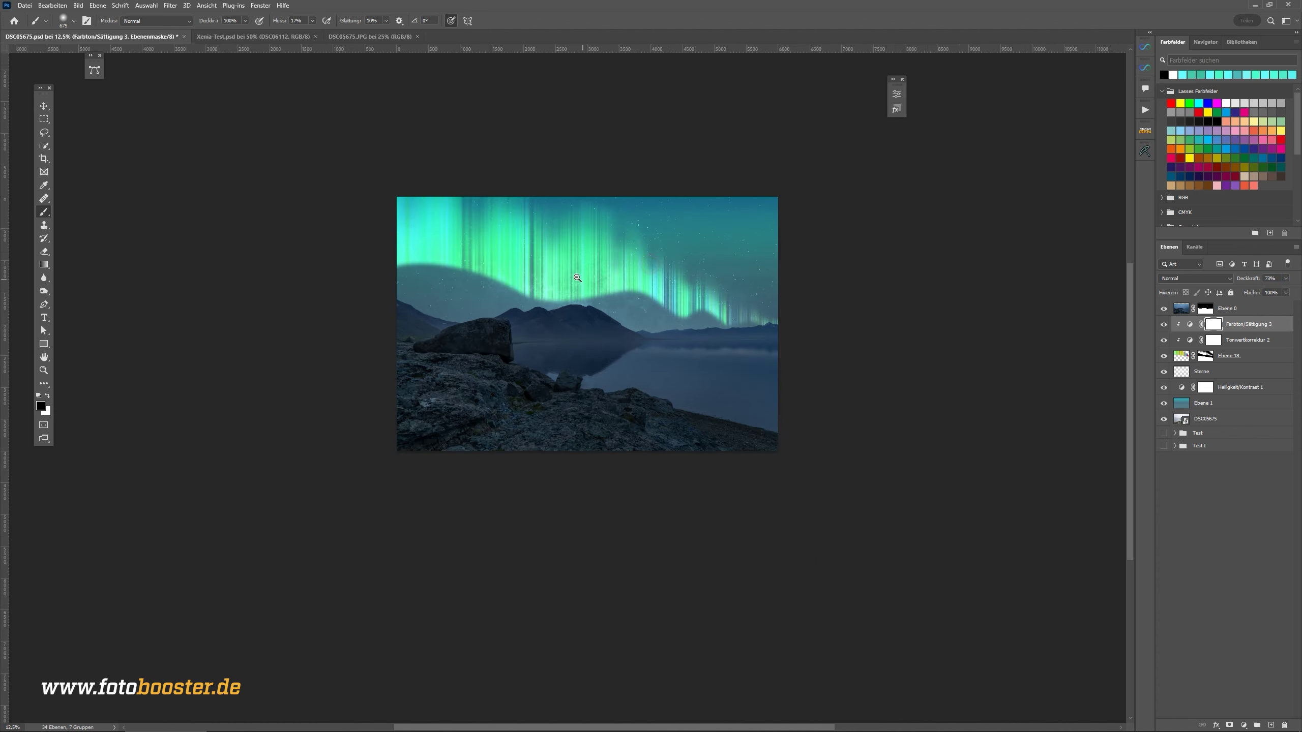
scroll(411, 271, "up", 5)
key("ctrl+0")
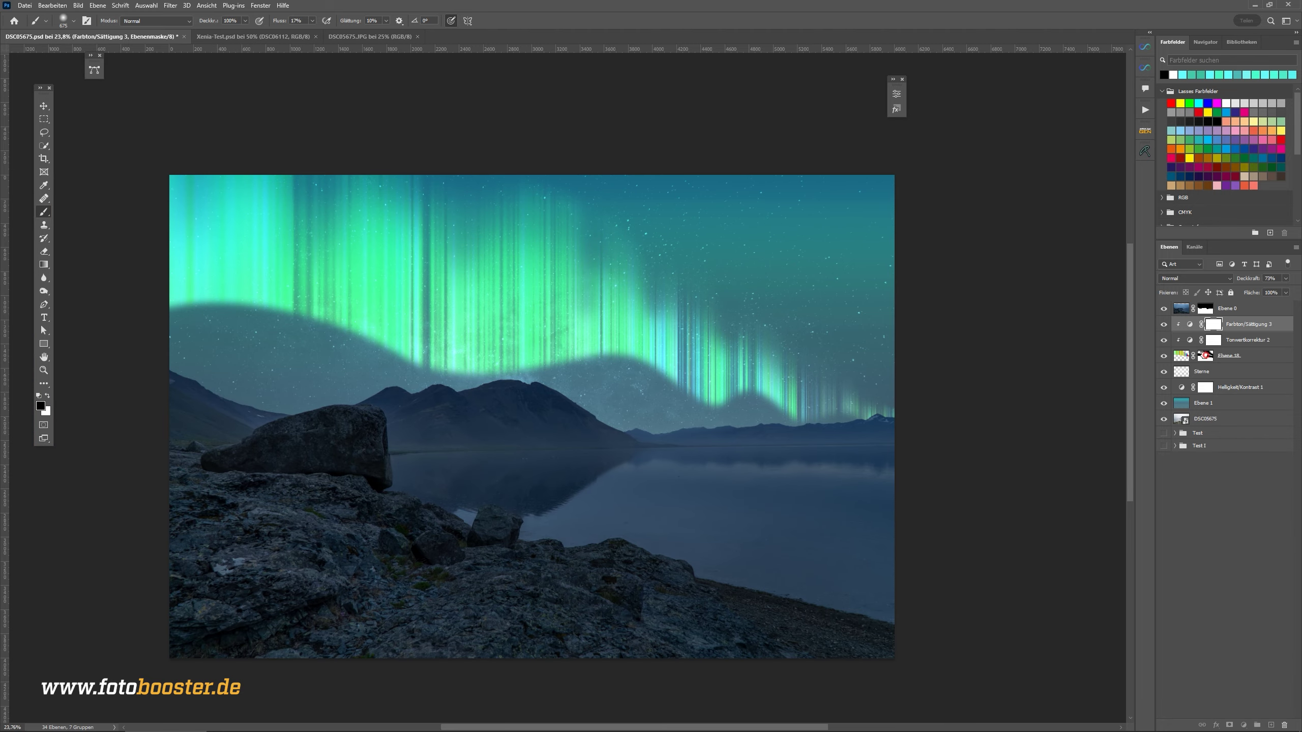
- Paint soft black strokes on the Ebene 18 mask fading the aurora's top-left, middle and lower edge
left_click(1206, 356)
left_click_drag(562, 202, 328, 191)
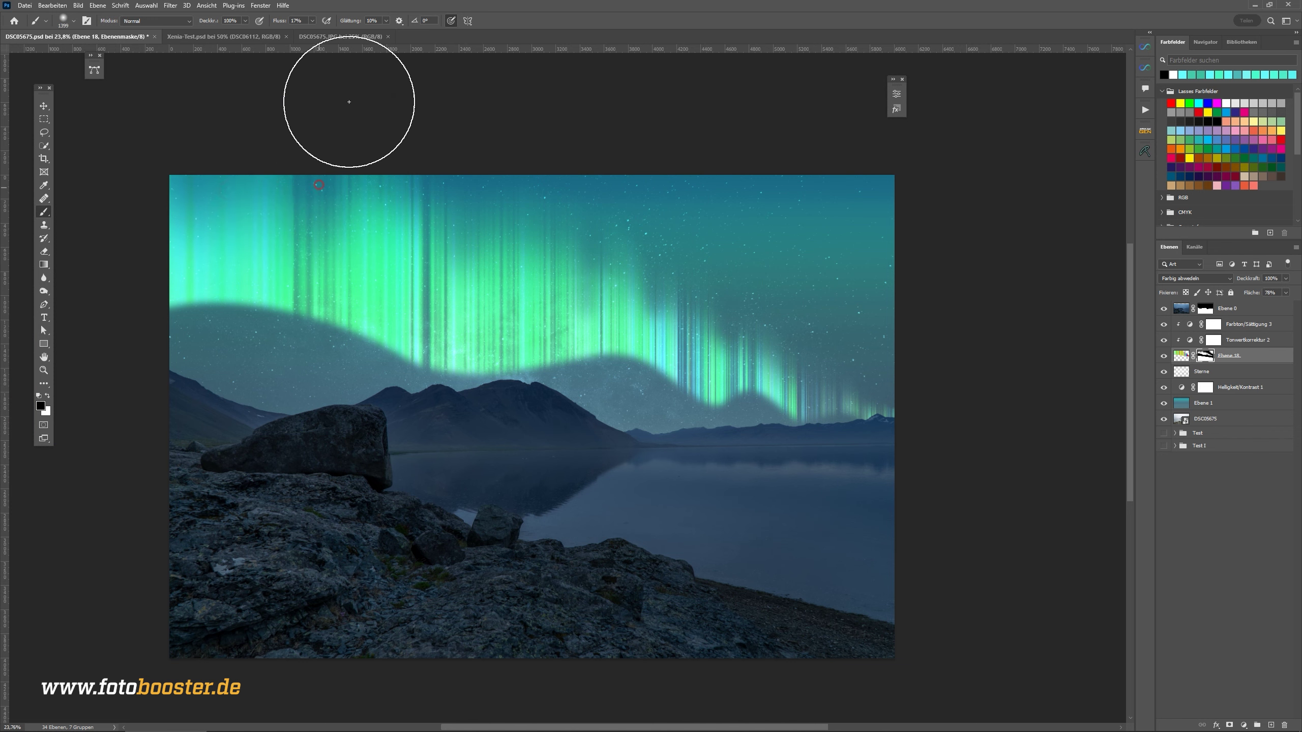
left_click_drag(456, 258, 469, 245)
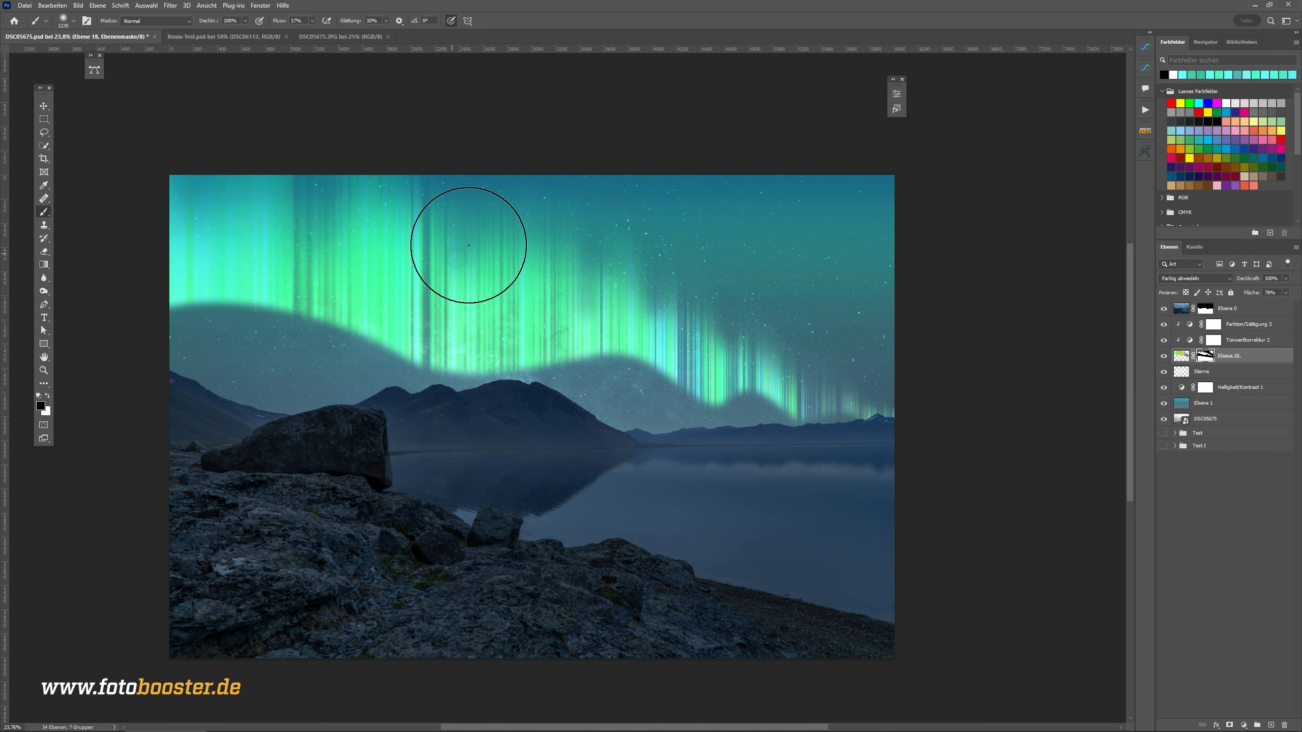
left_click_drag(697, 288, 685, 290)
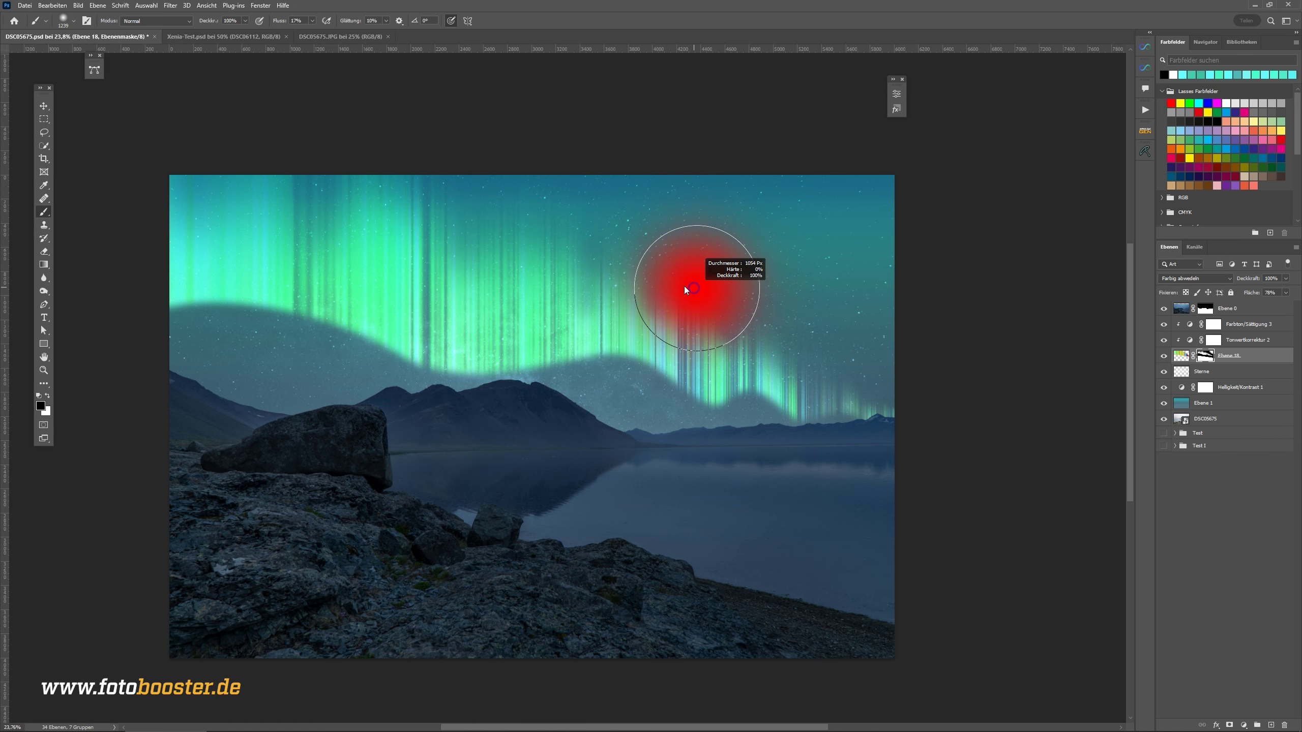
scroll(834, 393, "down", 1)
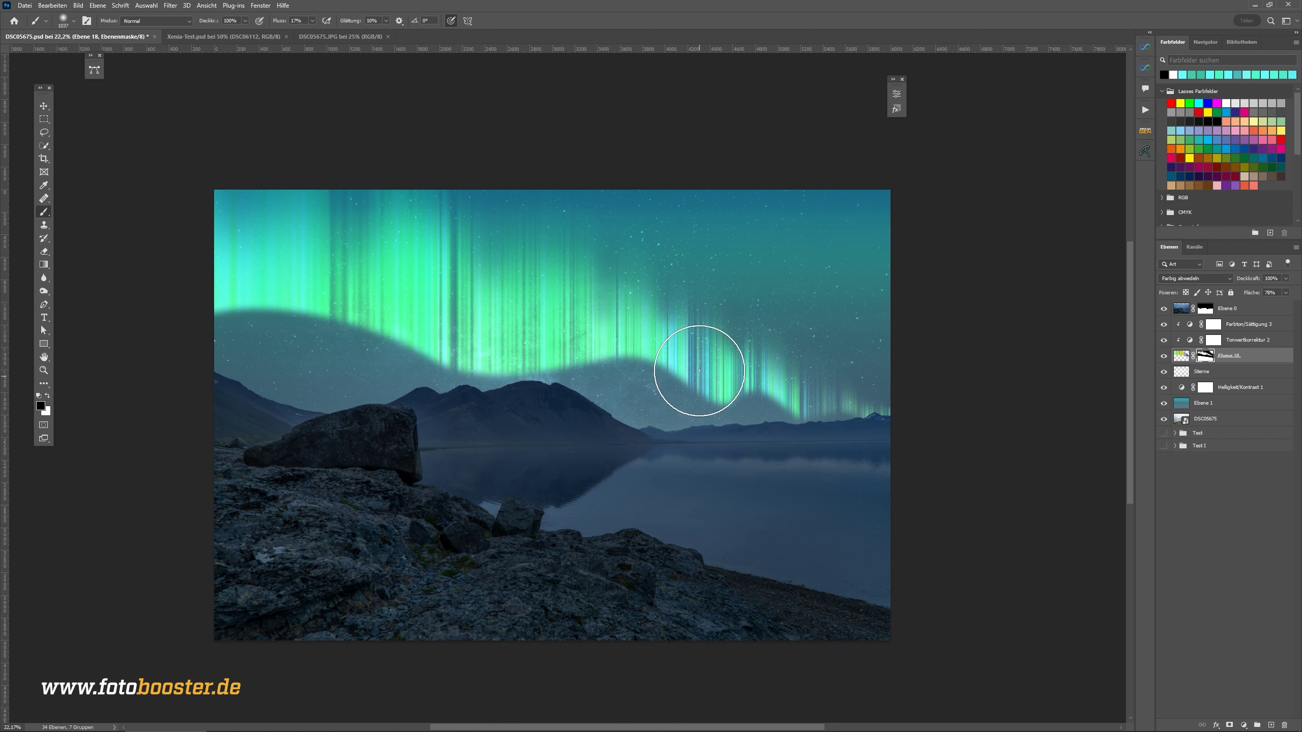
left_click_drag(665, 375, 638, 385)
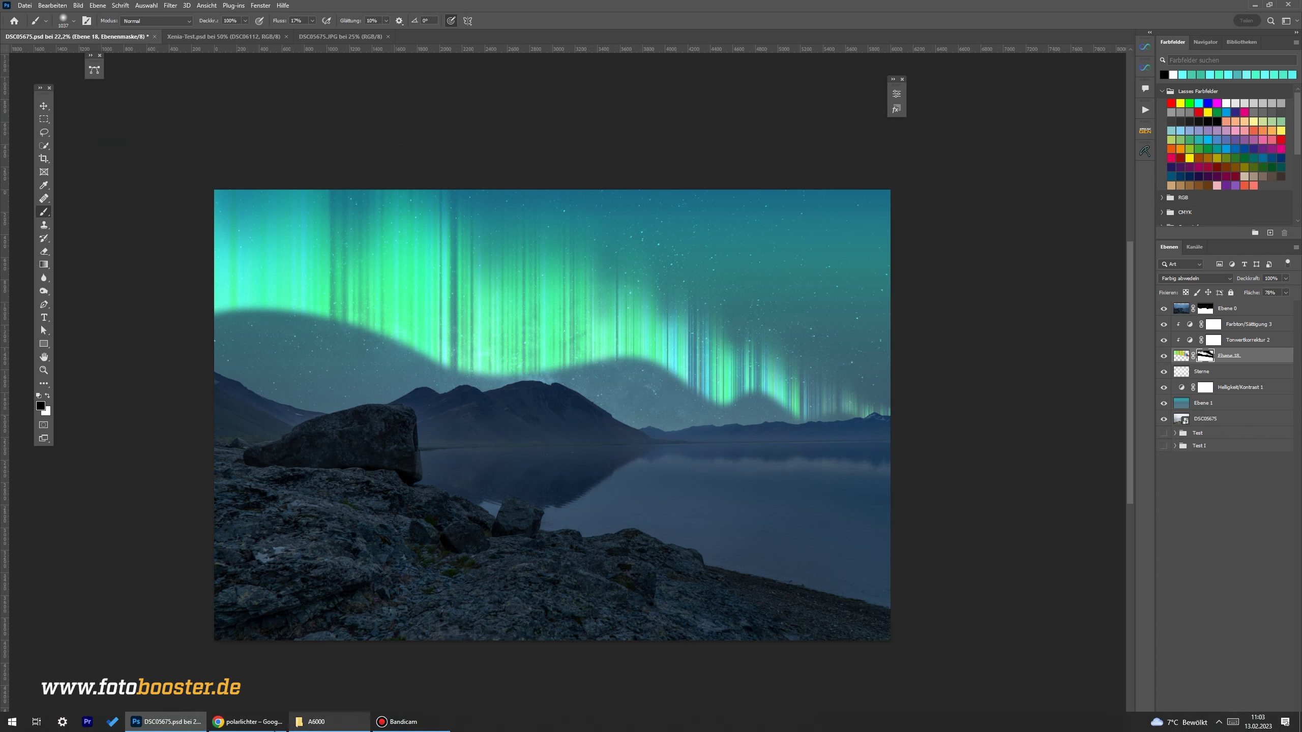
left_click(249, 722)
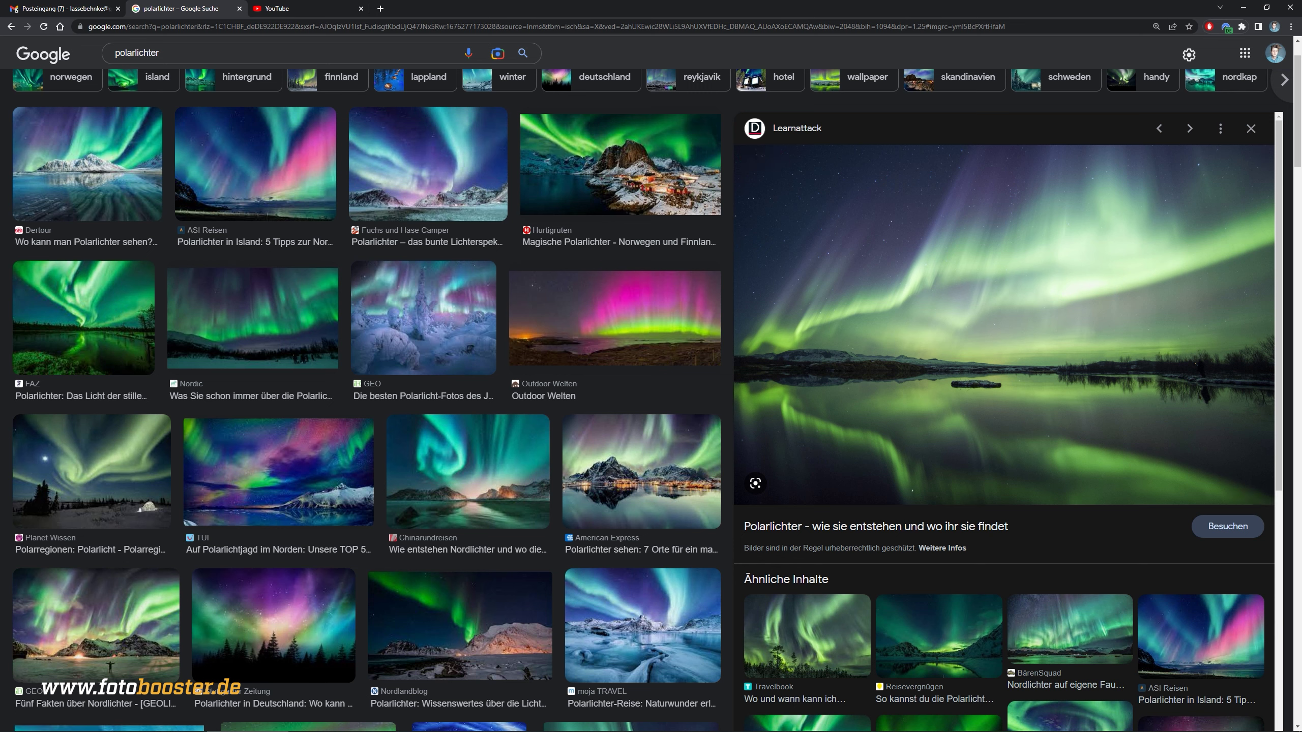
left_click(172, 723)
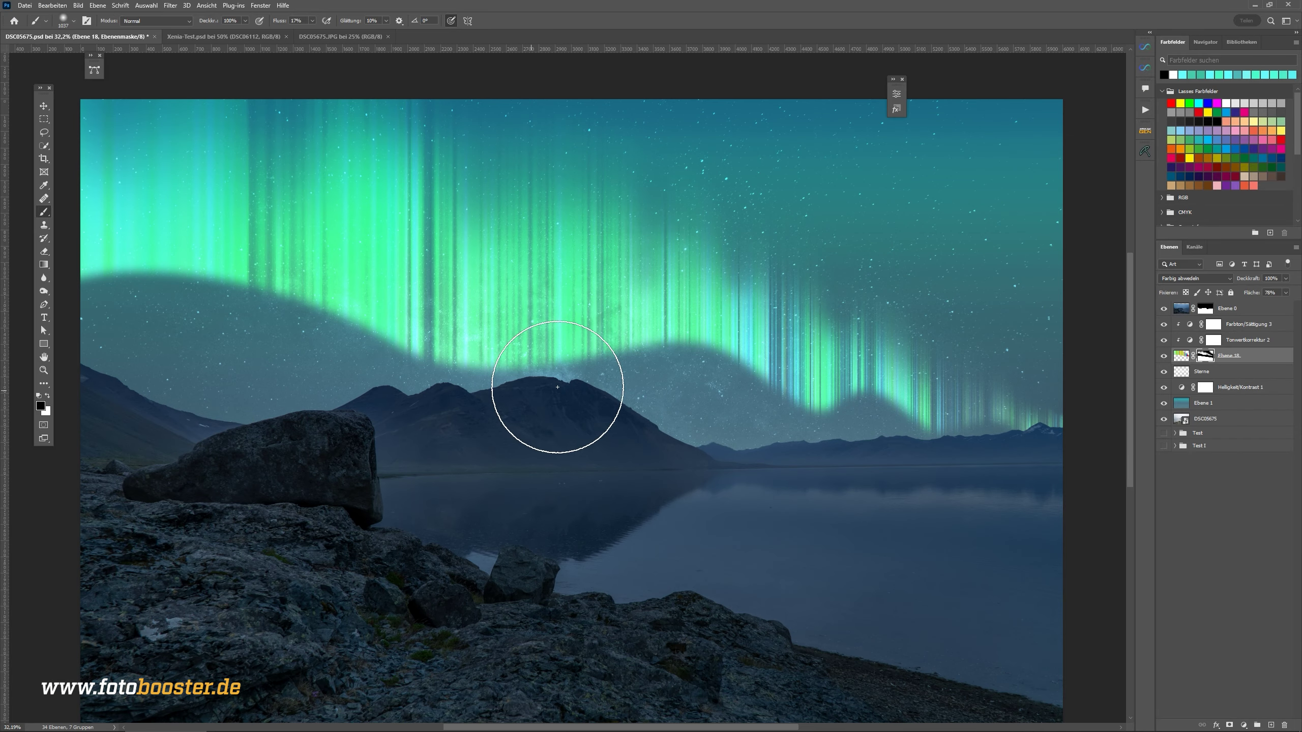
- Add a new empty layer and sample the aurora's bright green as the brush colour
left_click(1272, 726)
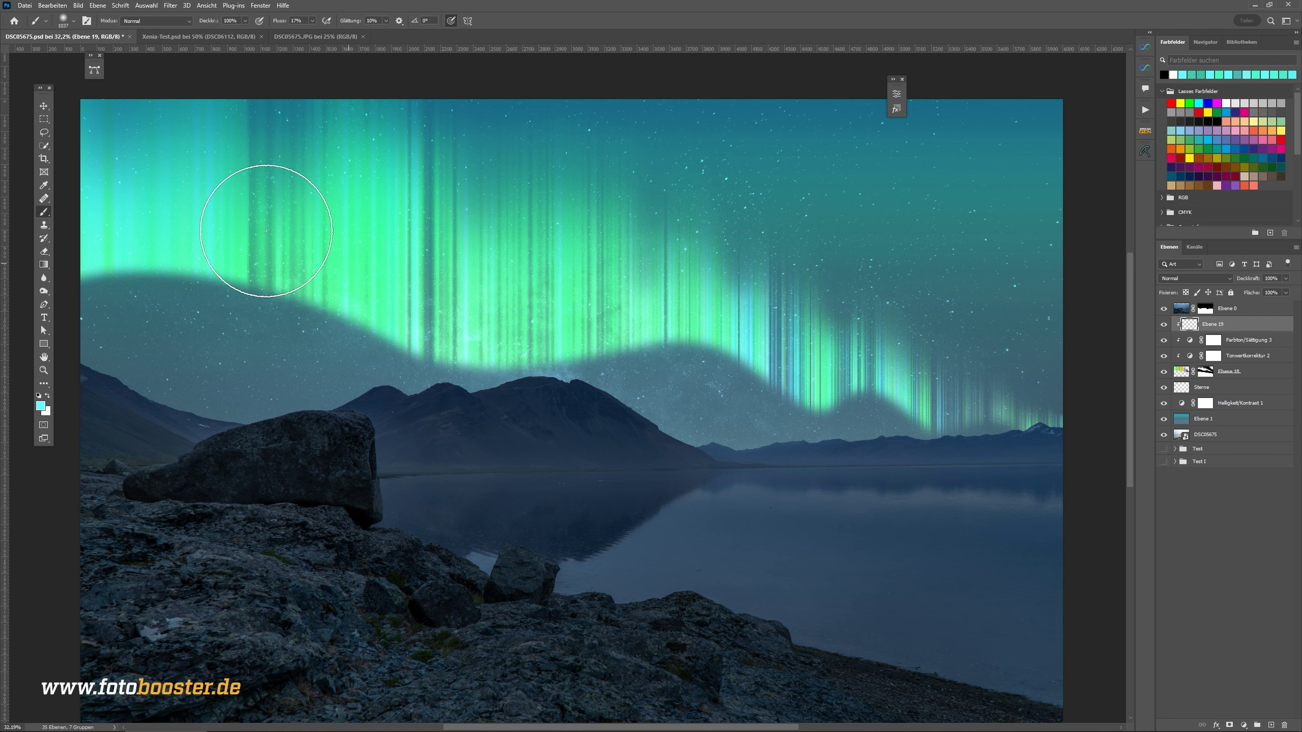
left_click(44, 186)
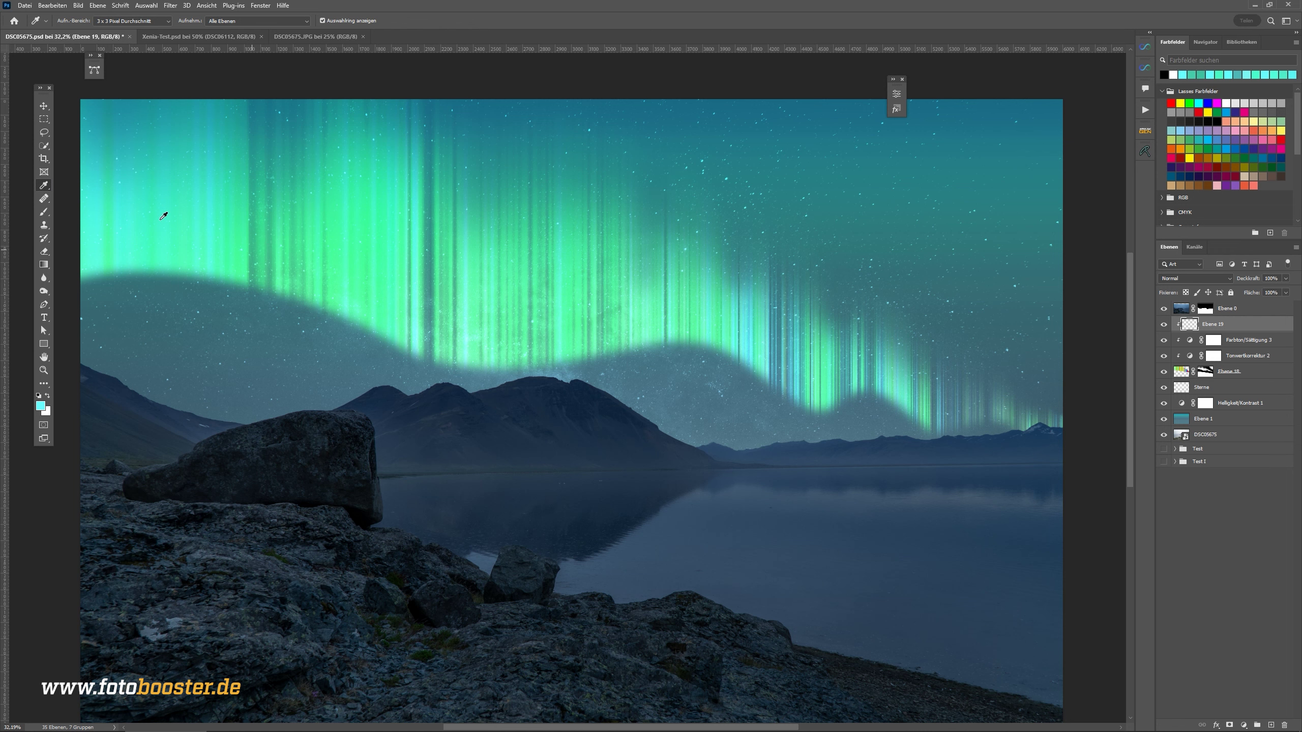
left_click(368, 312)
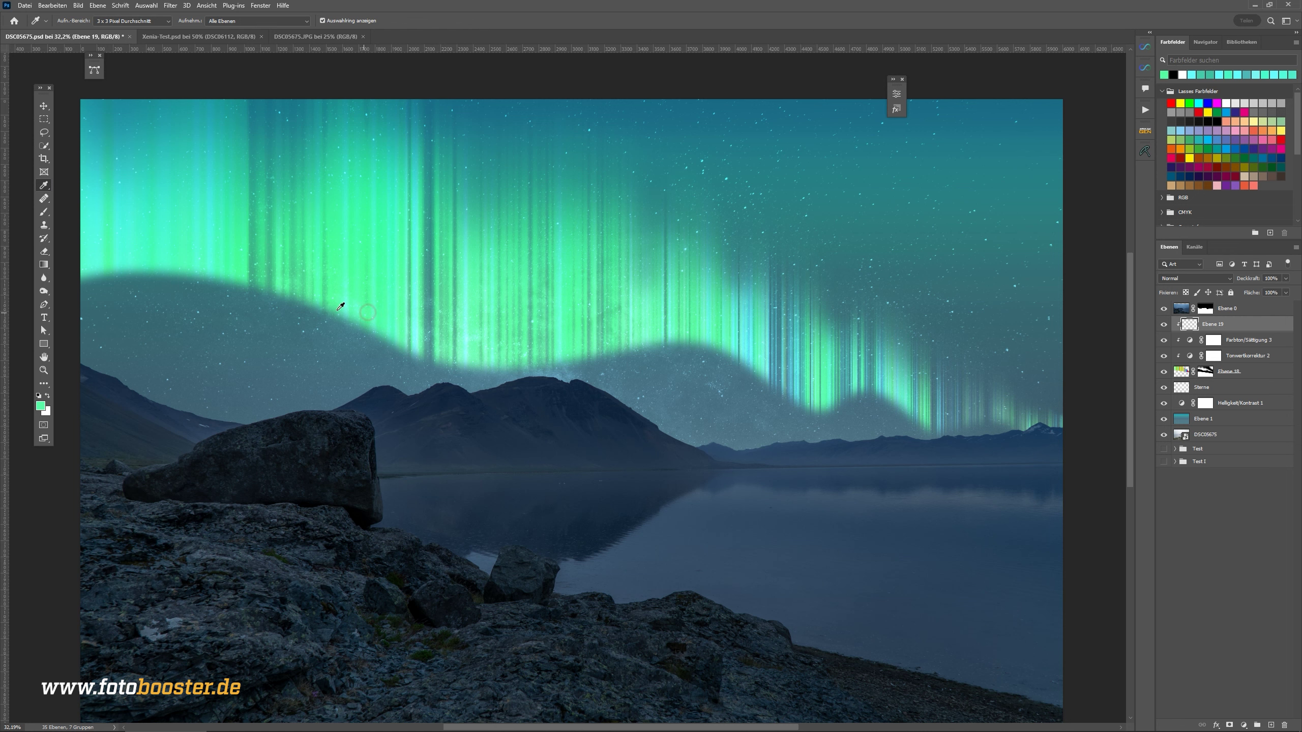
left_click(44, 211)
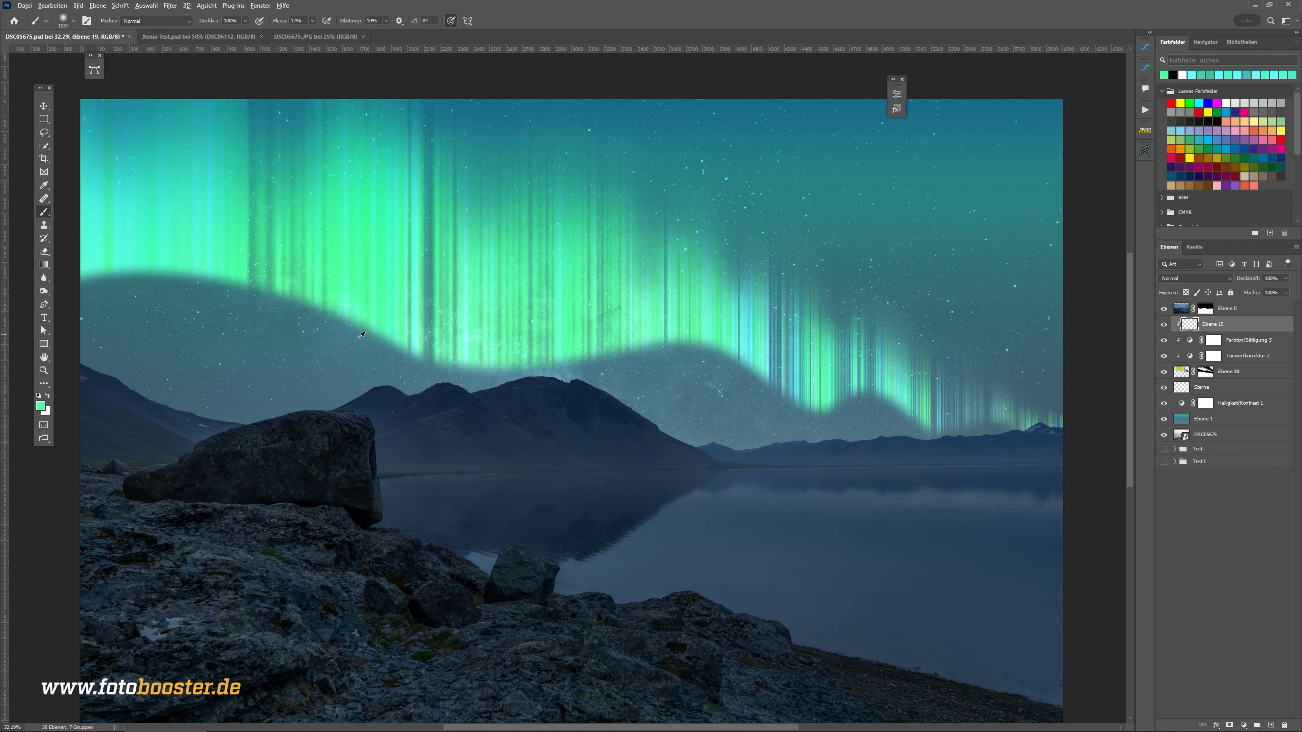
- Shrink the brush to about 484 px and paint green glow along the aurora's wavy base
left_click_drag(360, 339, 369, 325)
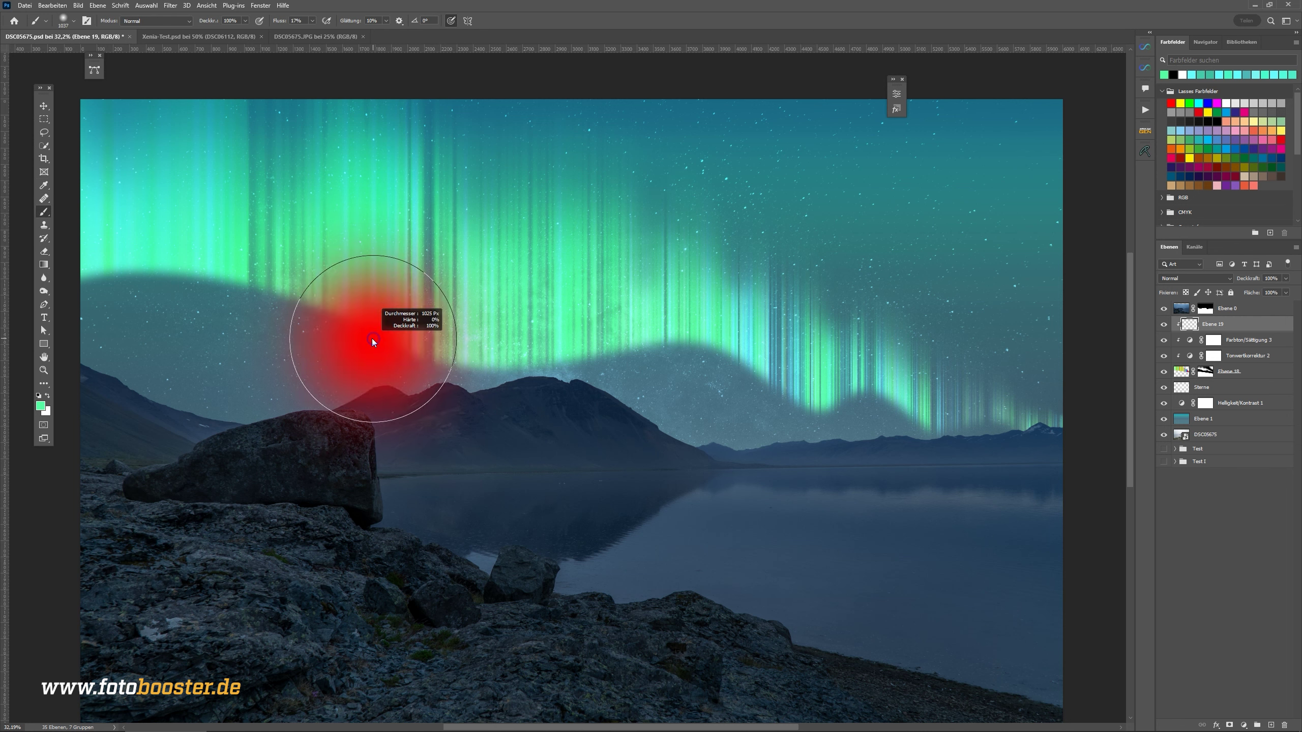
left_click(360, 309, "alt")
scroll(538, 372, "up", 1)
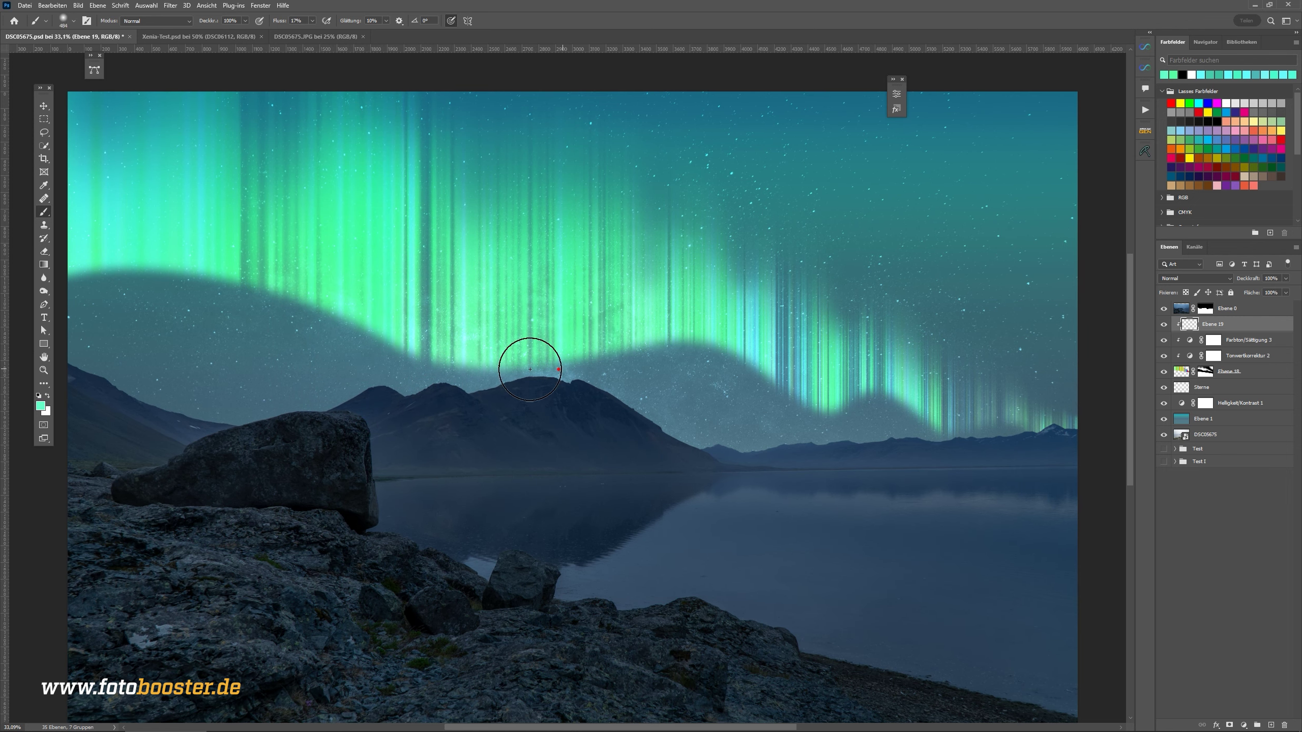
left_click_drag(530, 369, 474, 363)
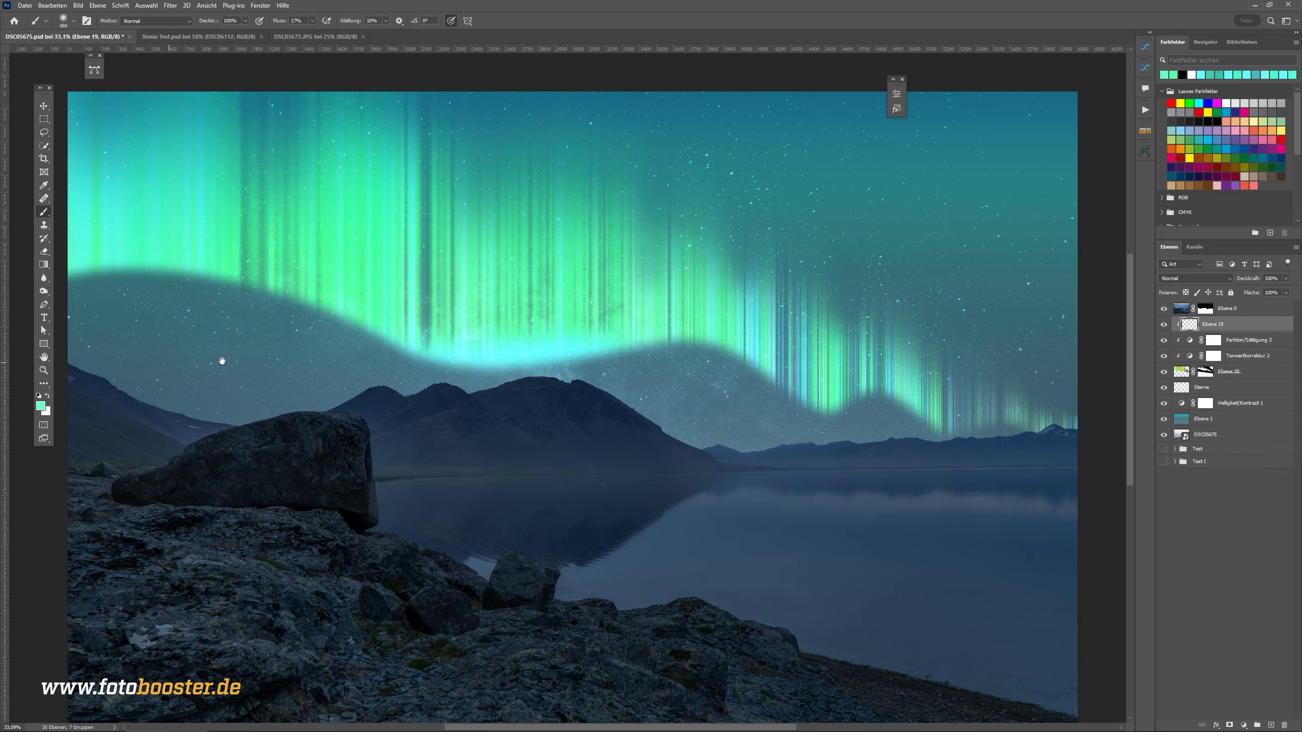
left_click_drag(222, 361, 494, 418)
left_click(629, 330, "alt")
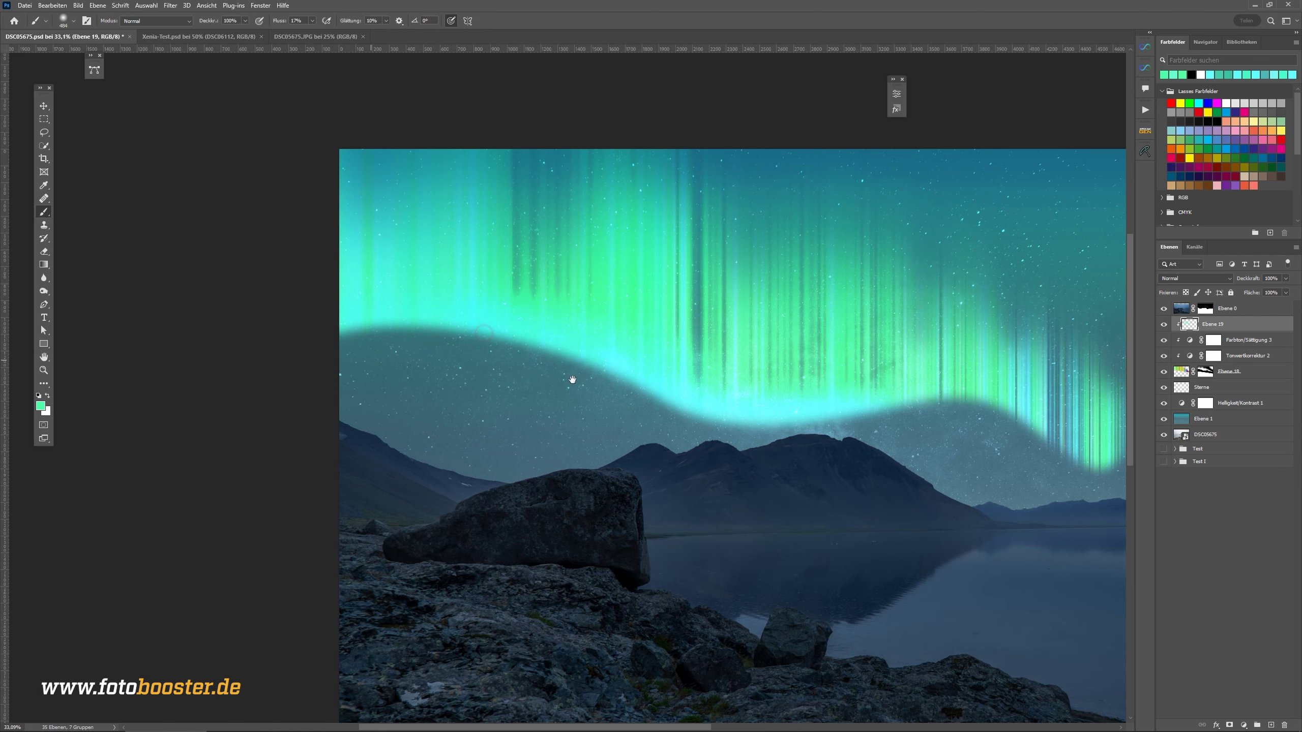
left_click_drag(572, 380, 302, 326)
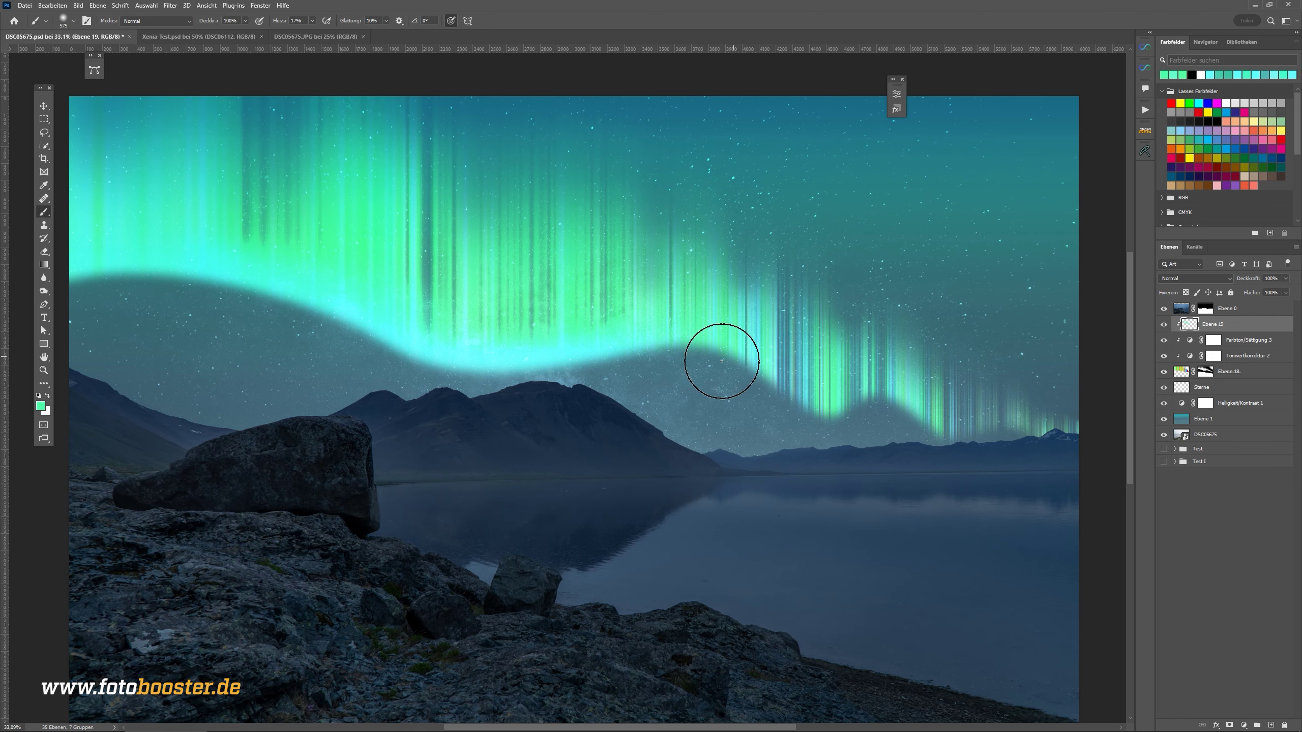
left_click_drag(478, 362, 340, 357)
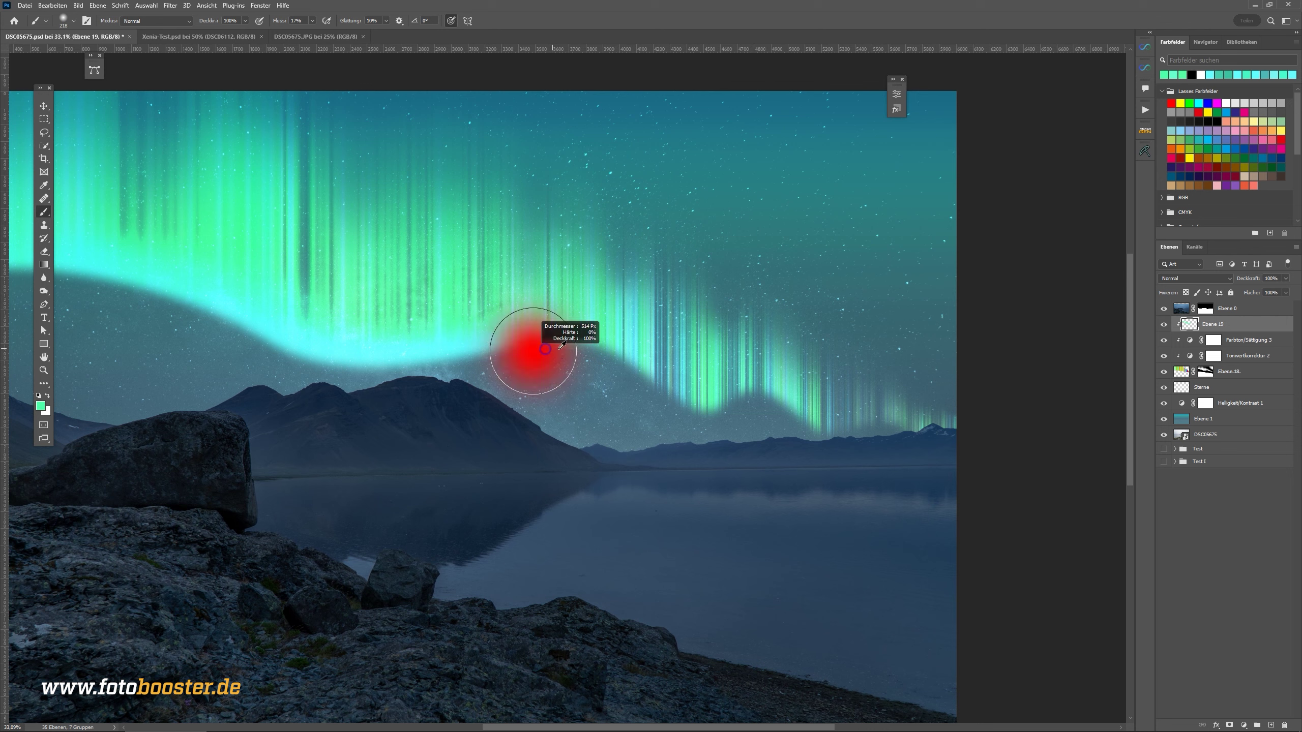
mouse_move(620, 360)
left_mouse_down()
mouse_move(549, 329)
mouse_move(682, 442)
mouse_move(726, 451)
mouse_move(660, 399)
mouse_move(721, 422)
mouse_move(697, 410)
mouse_move(834, 428)
mouse_move(778, 430)
mouse_move(843, 446)
mouse_move(828, 449)
mouse_move(928, 439)
mouse_move(900, 442)
left_mouse_up()
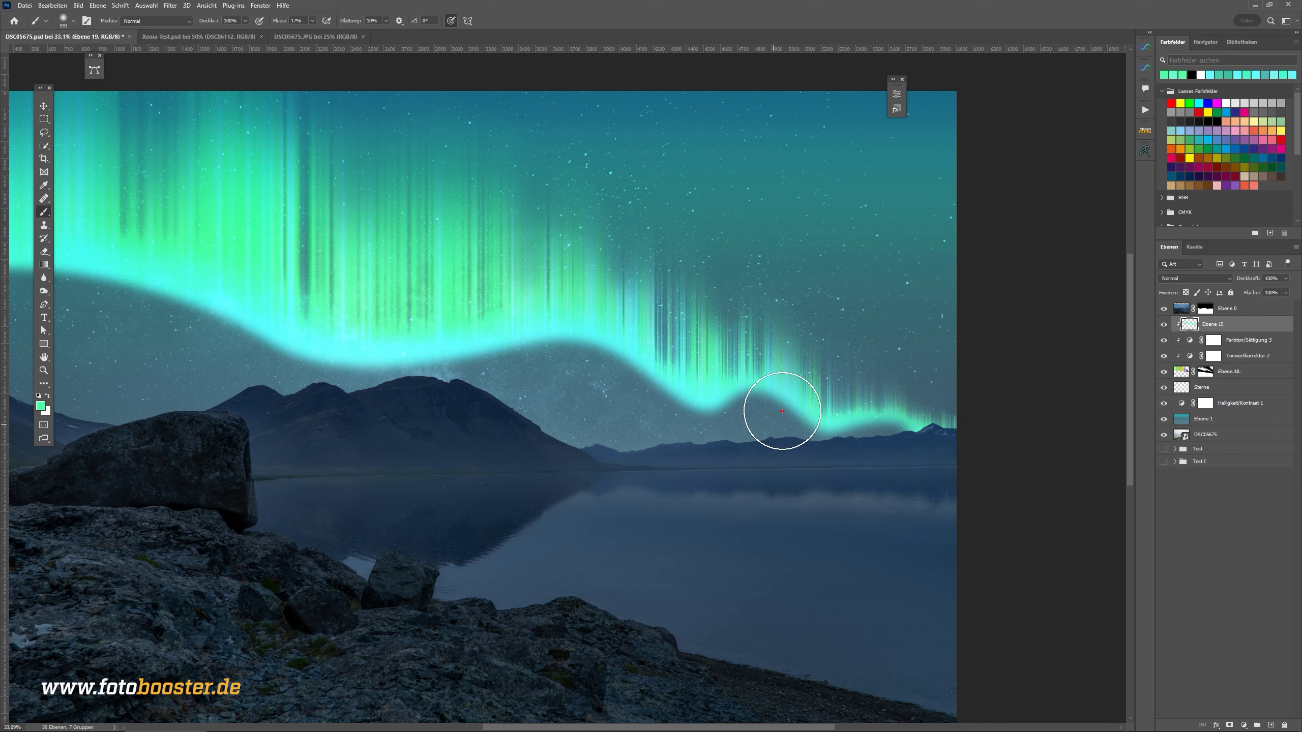
- Make the brush smaller, review the whole aurora, and set Ebene 19's fill to 96%
left_click_drag(367, 366, 596, 466)
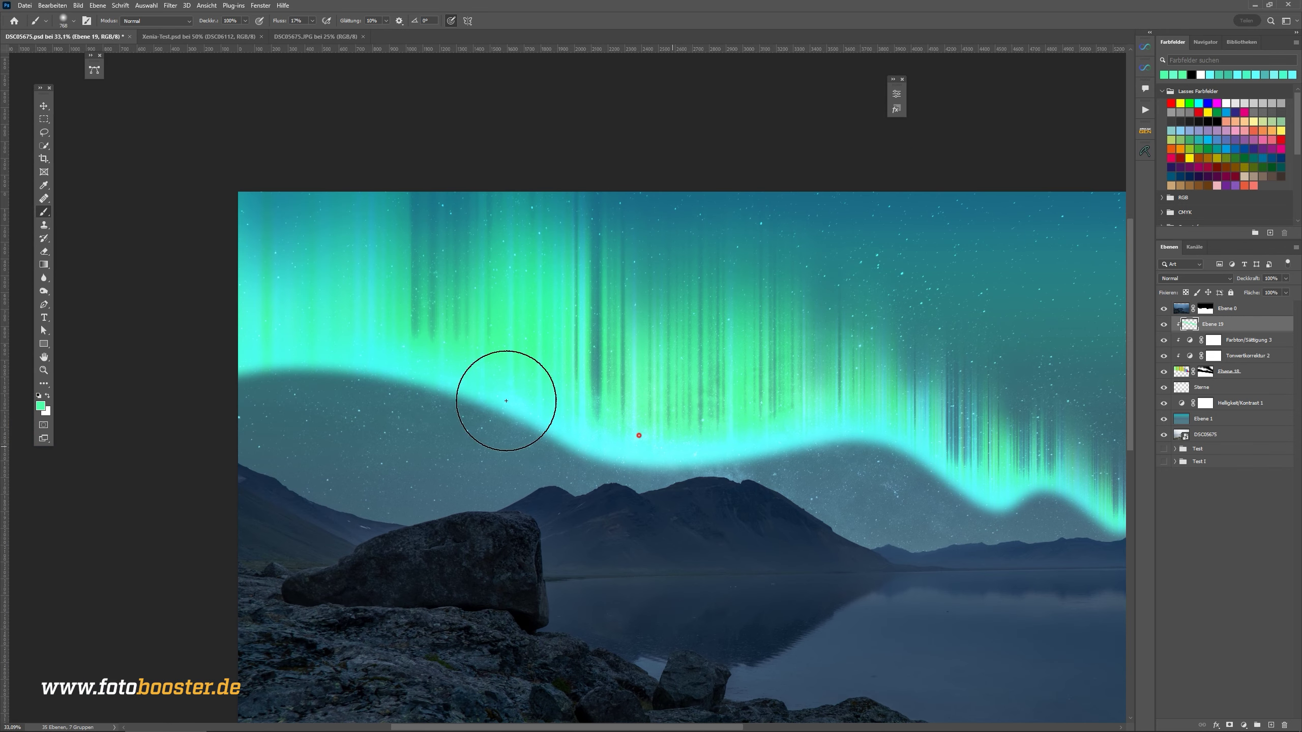
scroll(754, 410, "down", 1)
left_click_drag(635, 413, 608, 424)
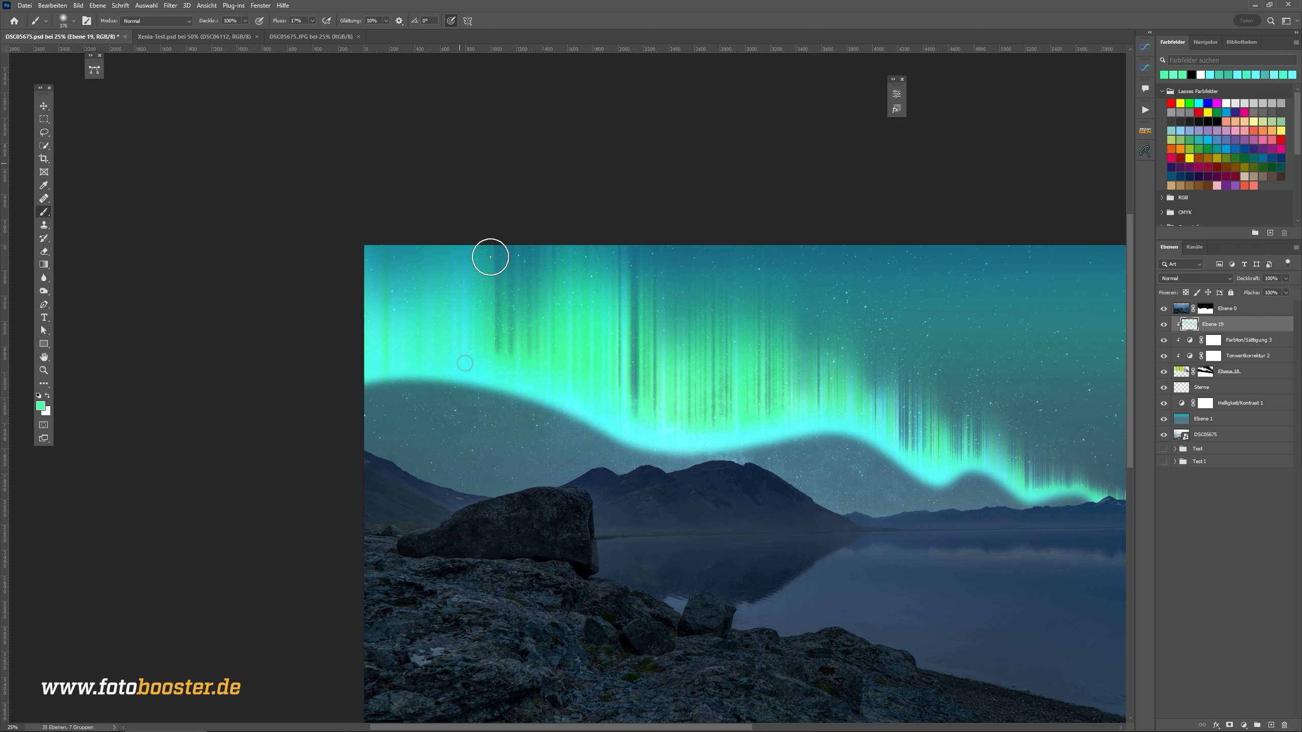
left_click_drag(465, 363, 391, 332)
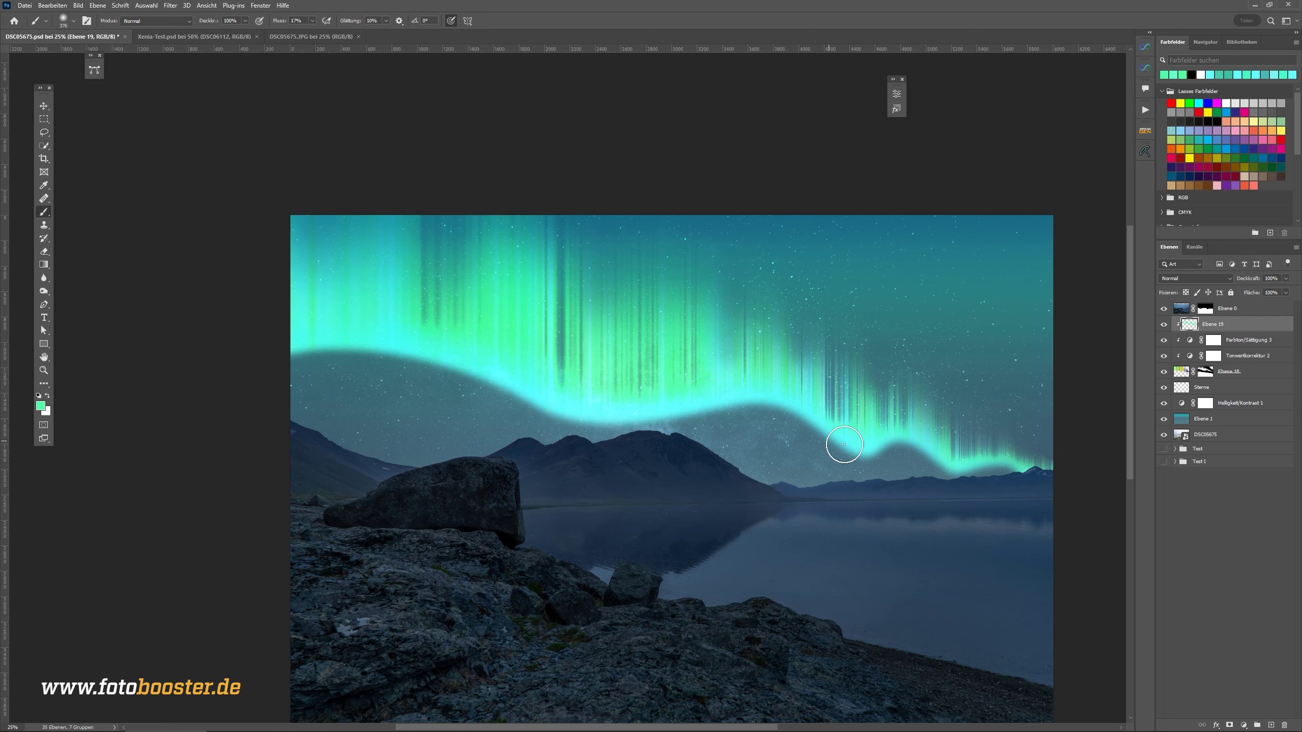
scroll(644, 386, "down", 1)
scroll(643, 385, "down", 1)
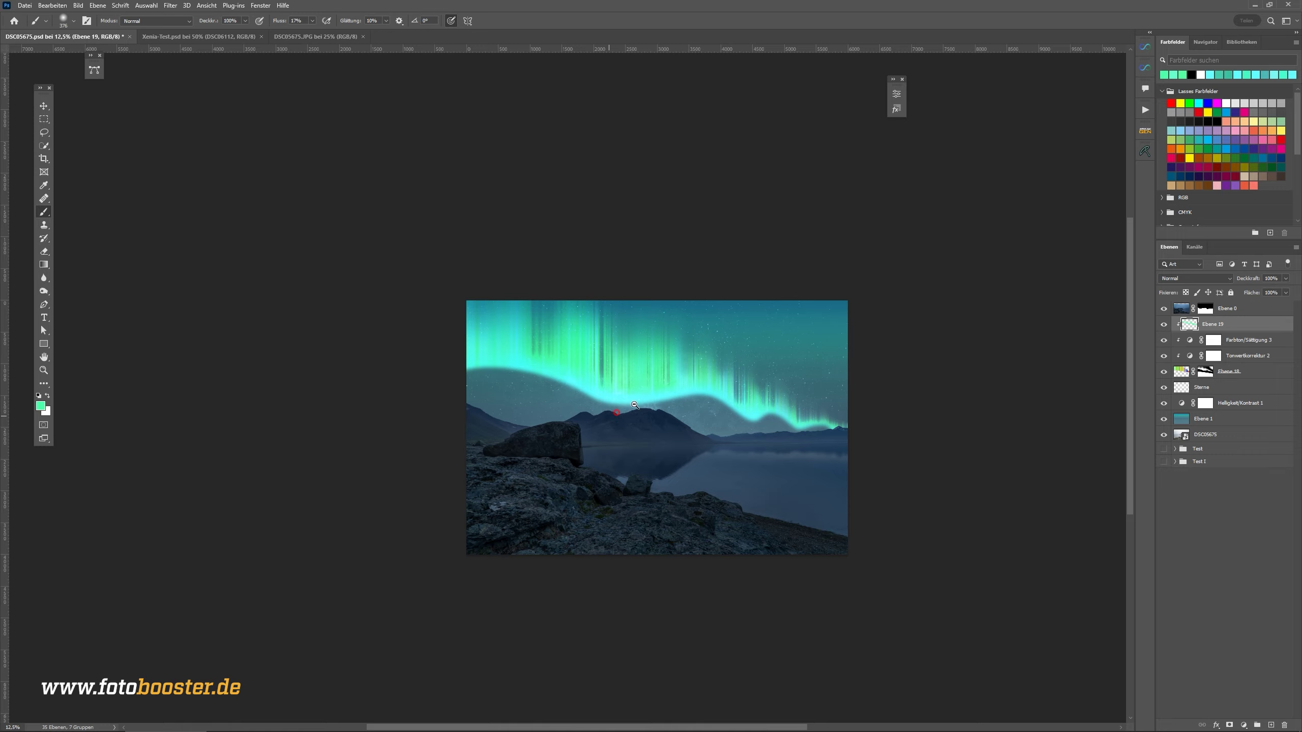
scroll(646, 384, "up", 1)
scroll(667, 382, "down", 1)
scroll(706, 375, "up", 2)
scroll(705, 376, "down", 2)
scroll(706, 375, "left", 2)
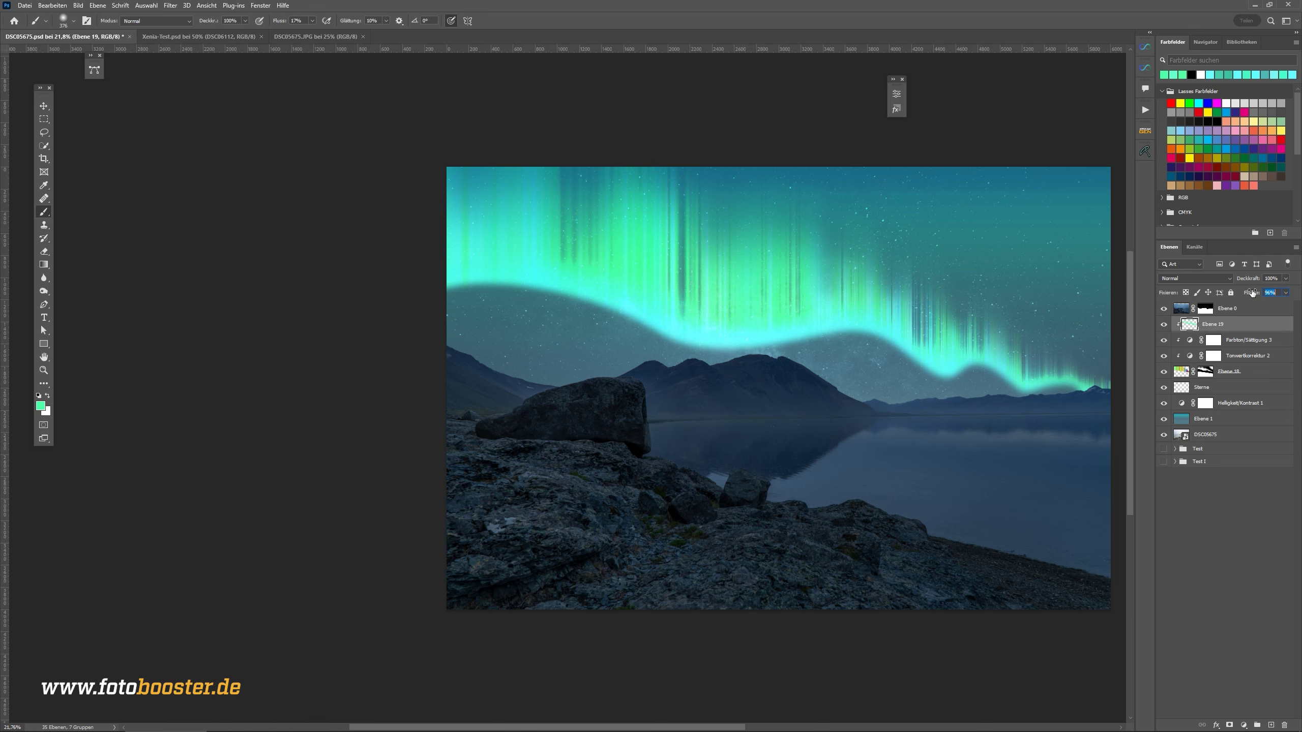
scroll(718, 287, "down", 2)
scroll(718, 287, "right", 4)
scroll(721, 282, "right", 3)
scroll(349, 154, "up", 1)
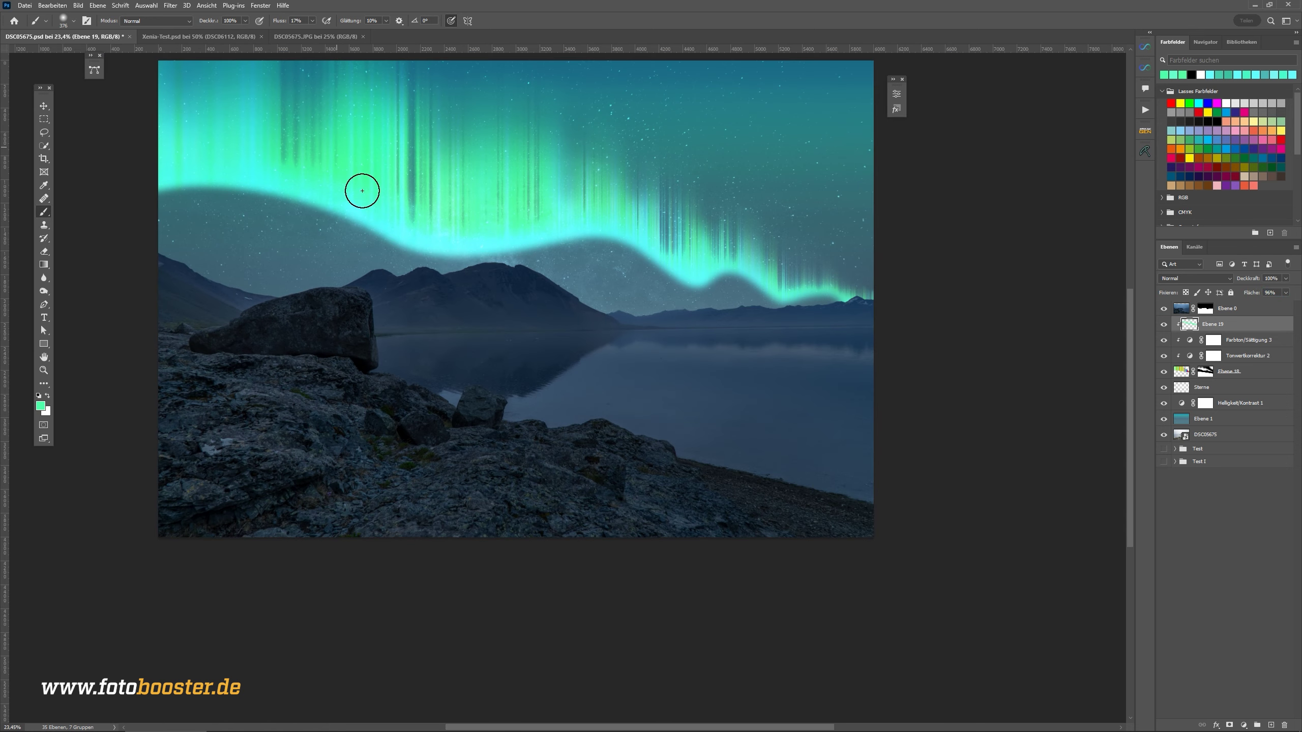
scroll(362, 191, "down", 1)
scroll(666, 251, "up", 2)
scroll(666, 251, "left", 2)
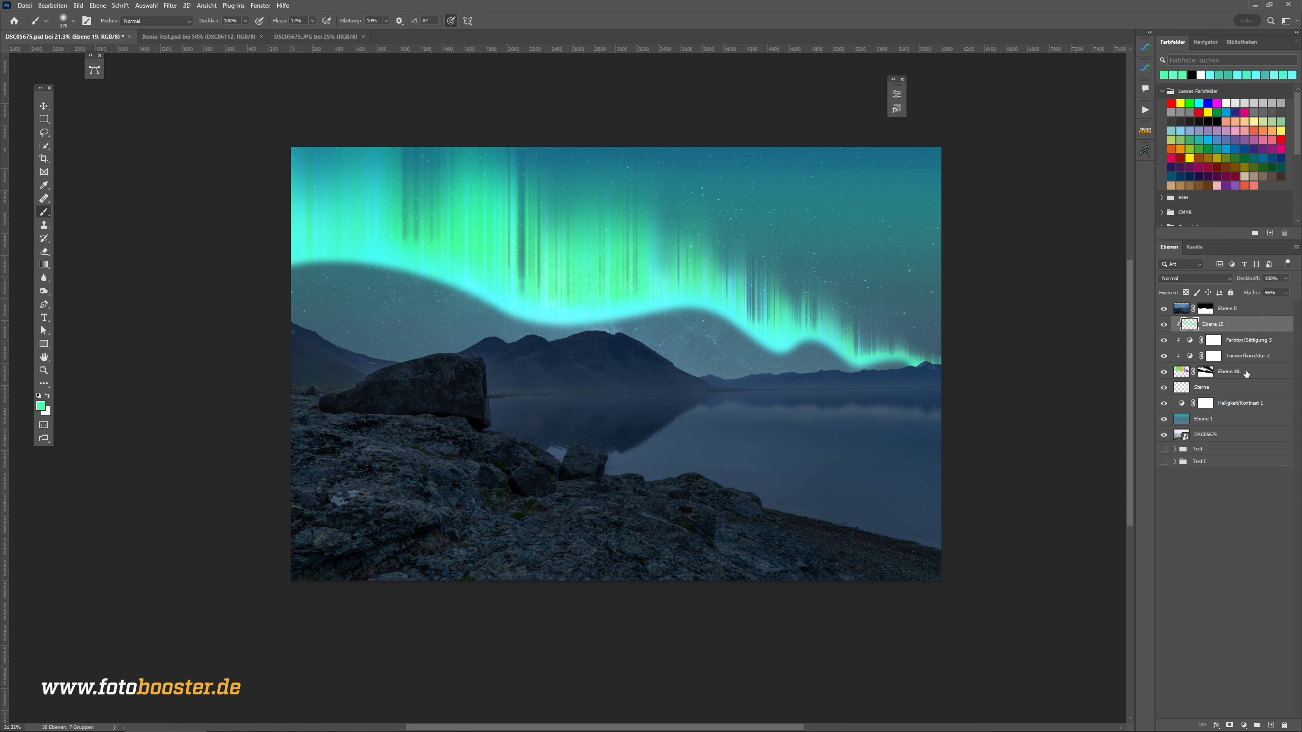
- Split and adjust Ebene 19's Blend If sliders so dark and bright underlying tones blend softly
right_click(1249, 334)
left_click(1154, 303)
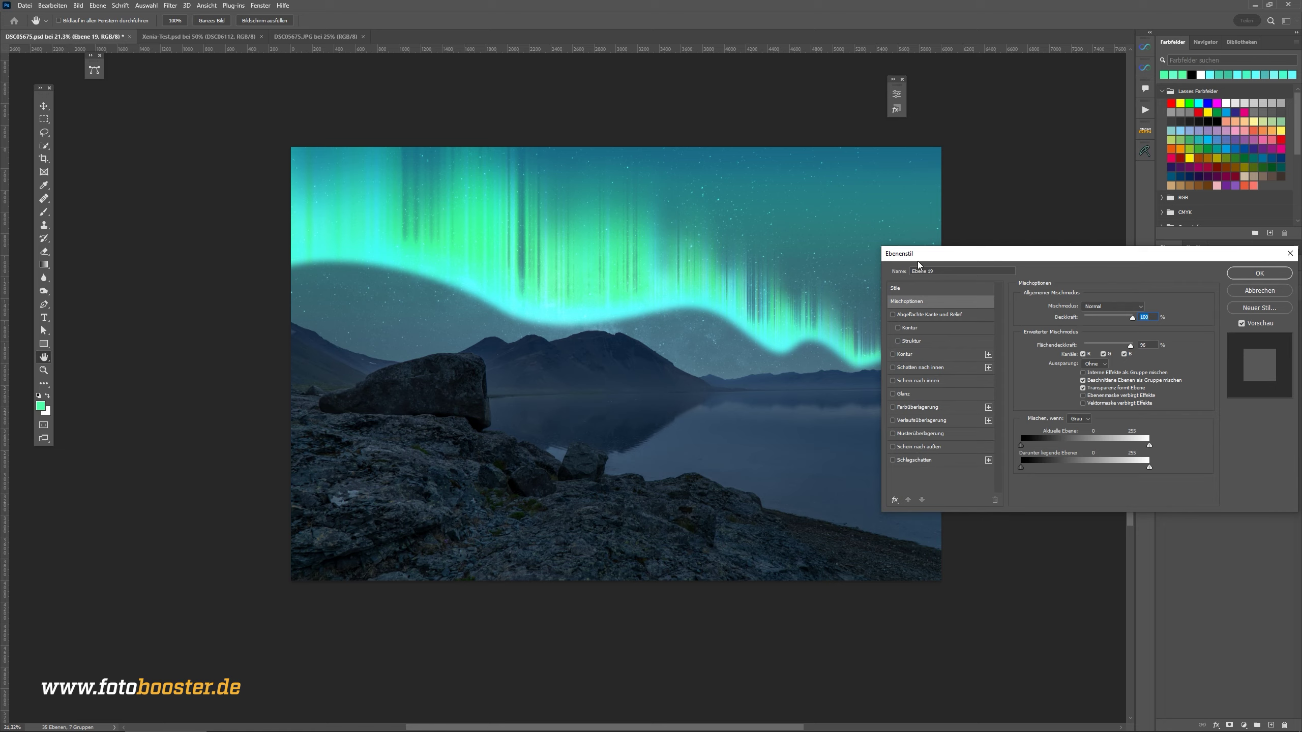
left_click_drag(918, 263, 1008, 101)
scroll(752, 315, "up", 3)
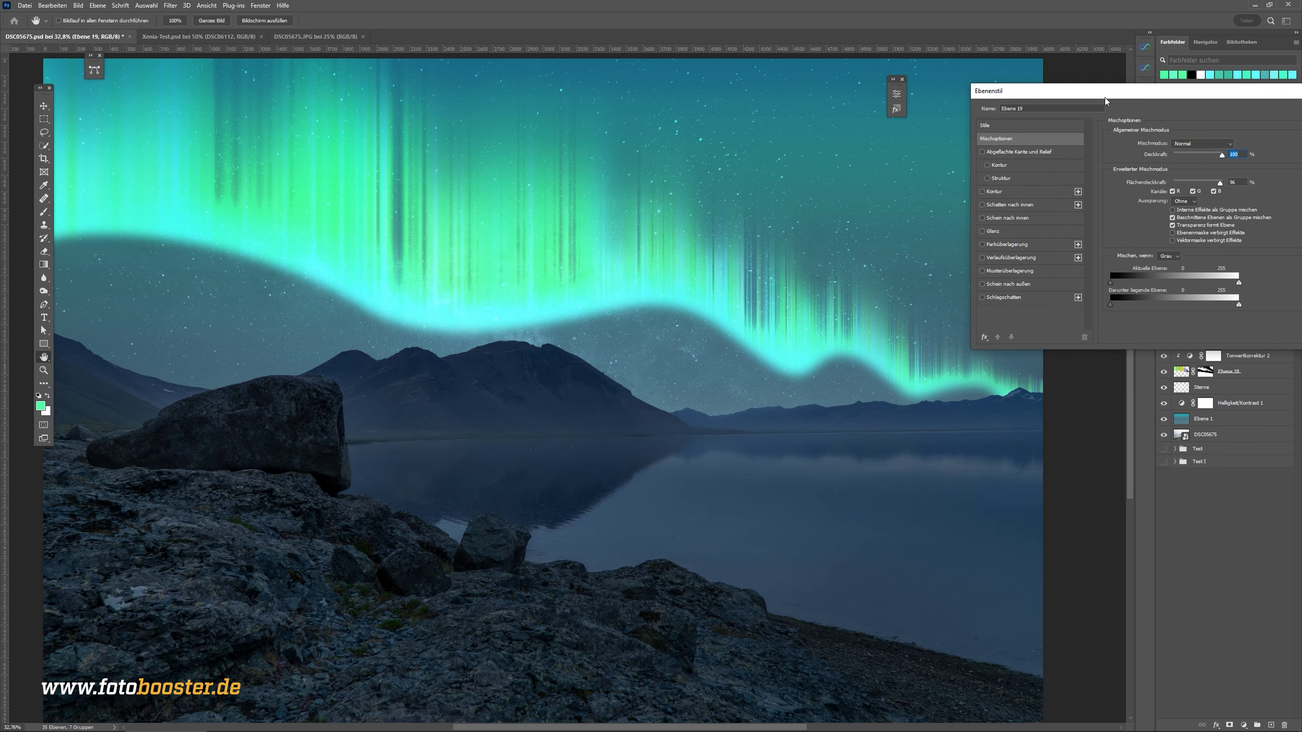
left_click_drag(1105, 100, 980, 42)
left_click_drag(992, 249, 1016, 240)
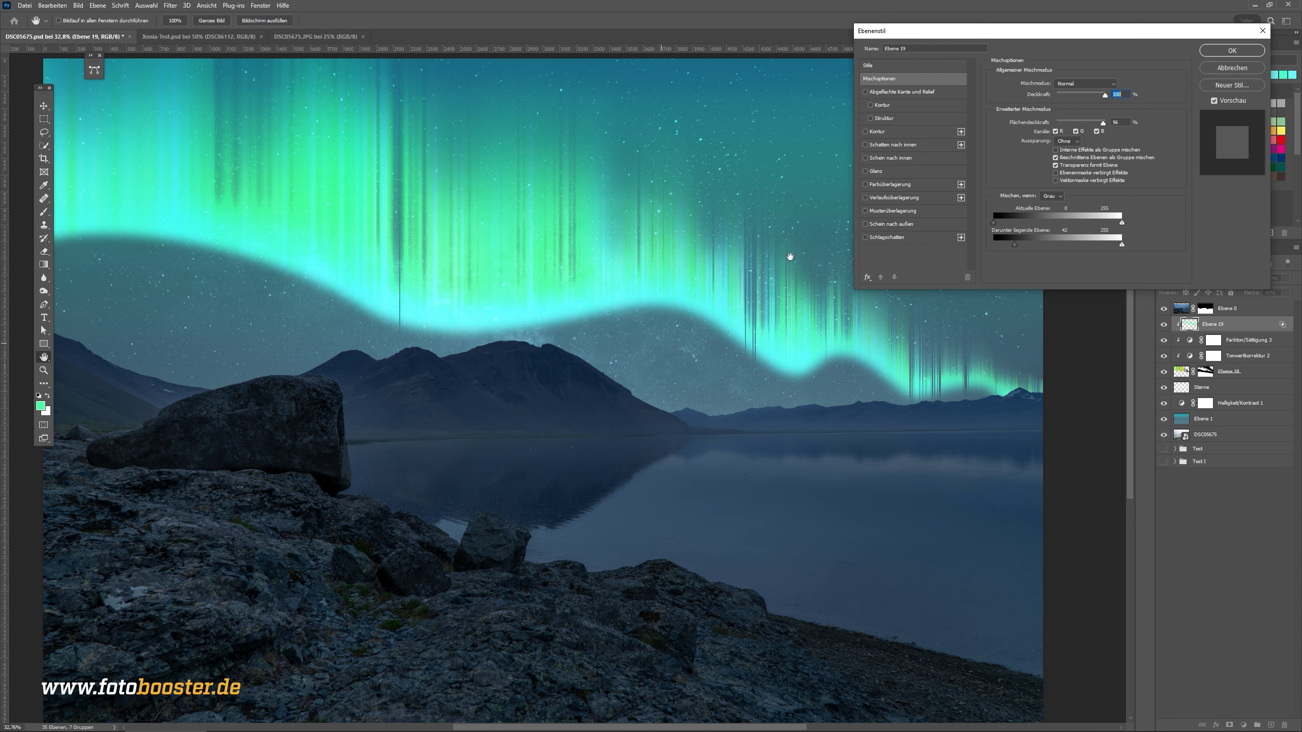
left_click_drag(1015, 244, 1032, 244, "alt")
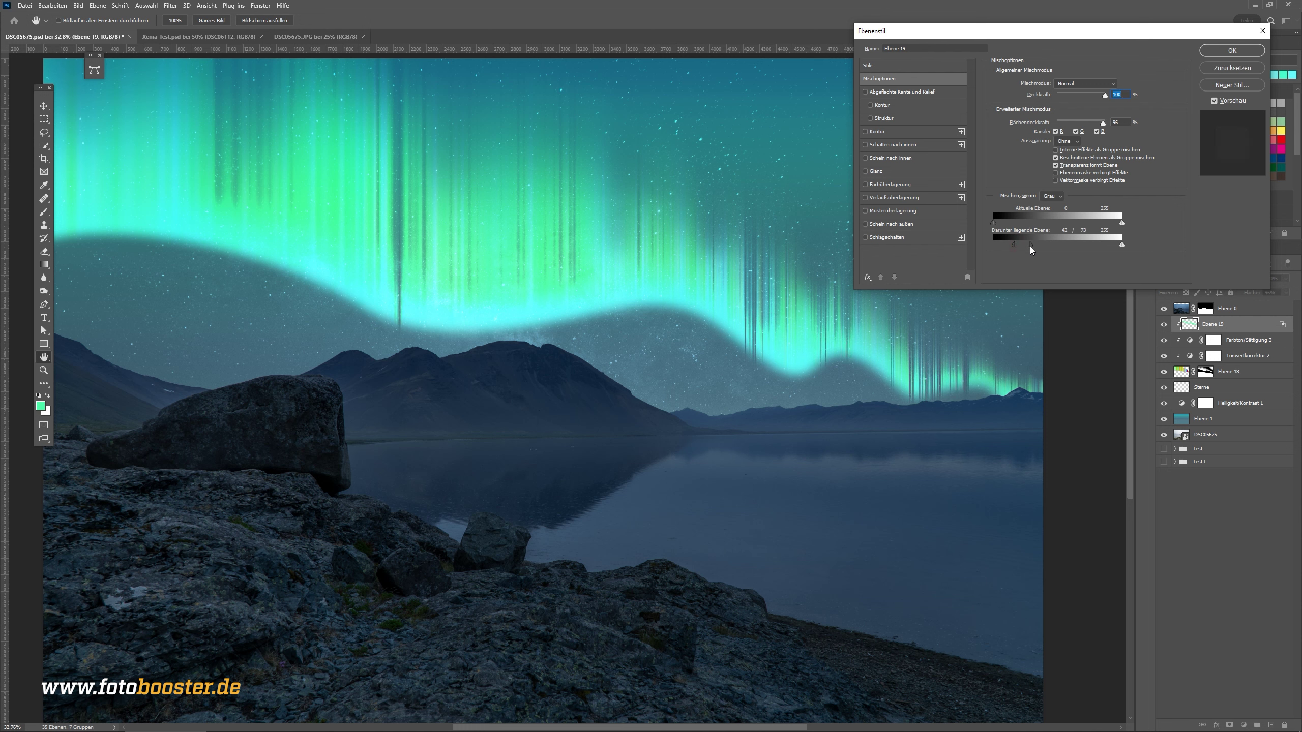
mouse_move(1006, 246)
left_mouse_down()
mouse_move(960, 249)
mouse_move(993, 246)
left_mouse_up()
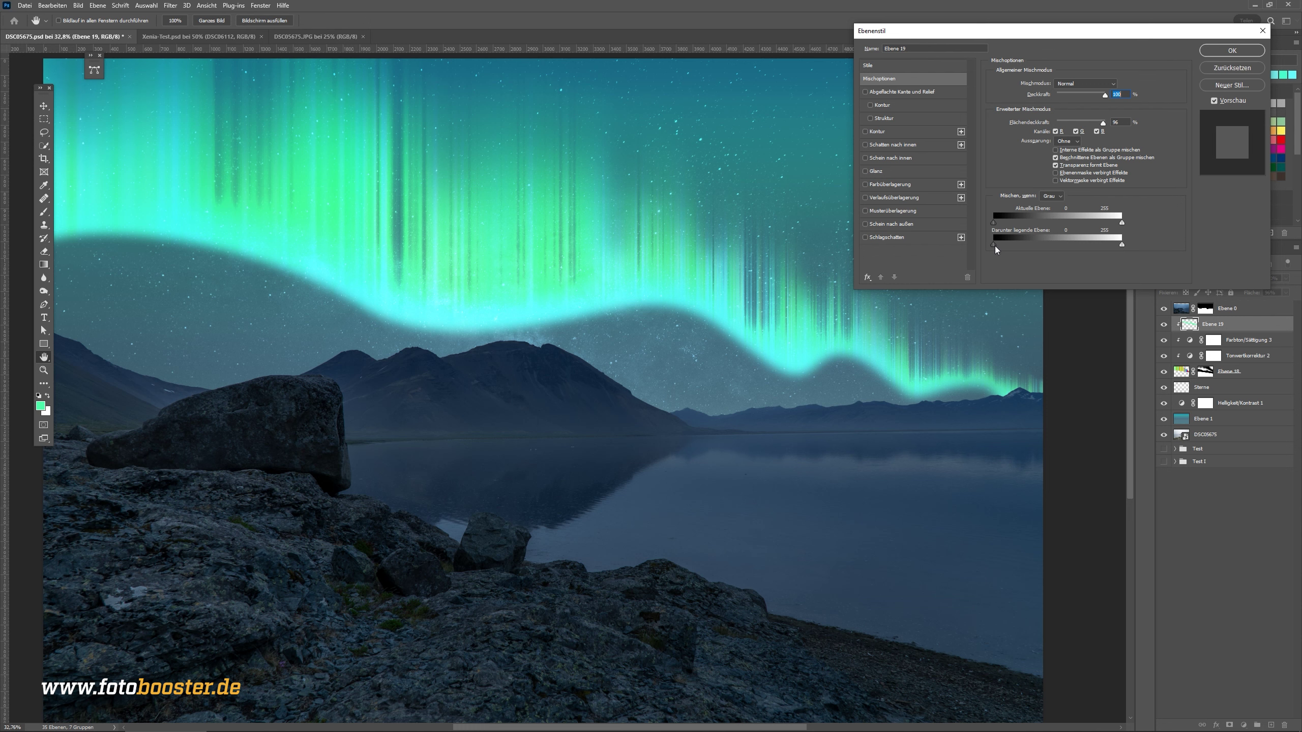
left_click_drag(1003, 250, 1020, 249)
left_click_drag(1004, 224, 992, 224)
mouse_move(1073, 243)
left_mouse_down()
mouse_move(1184, 249)
mouse_move(1120, 246)
left_mouse_up()
mouse_move(1026, 243)
left_mouse_down()
mouse_move(1076, 248)
mouse_move(1055, 245)
left_mouse_up()
- Confirm Ebene 19's blending, then set Ebene 18's Blend If to fade darker aurora streaks
left_click(1242, 52)
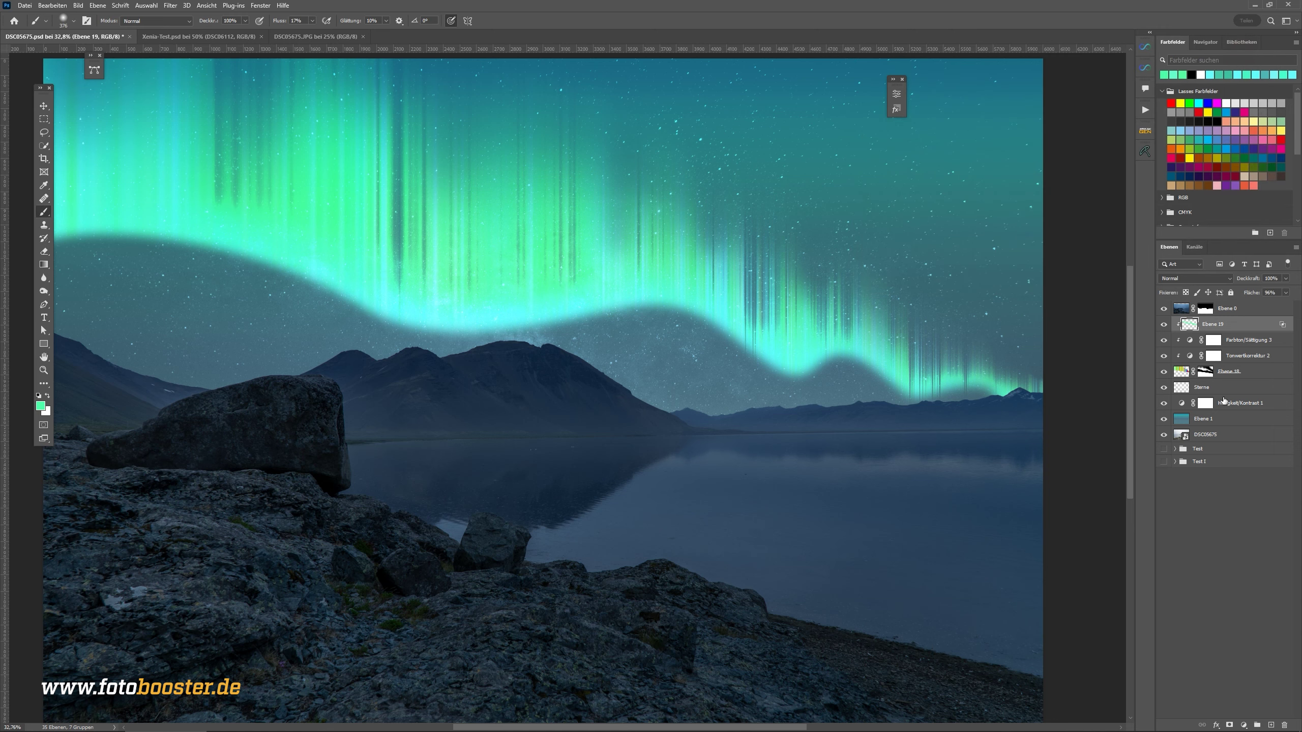
double_click(1259, 374)
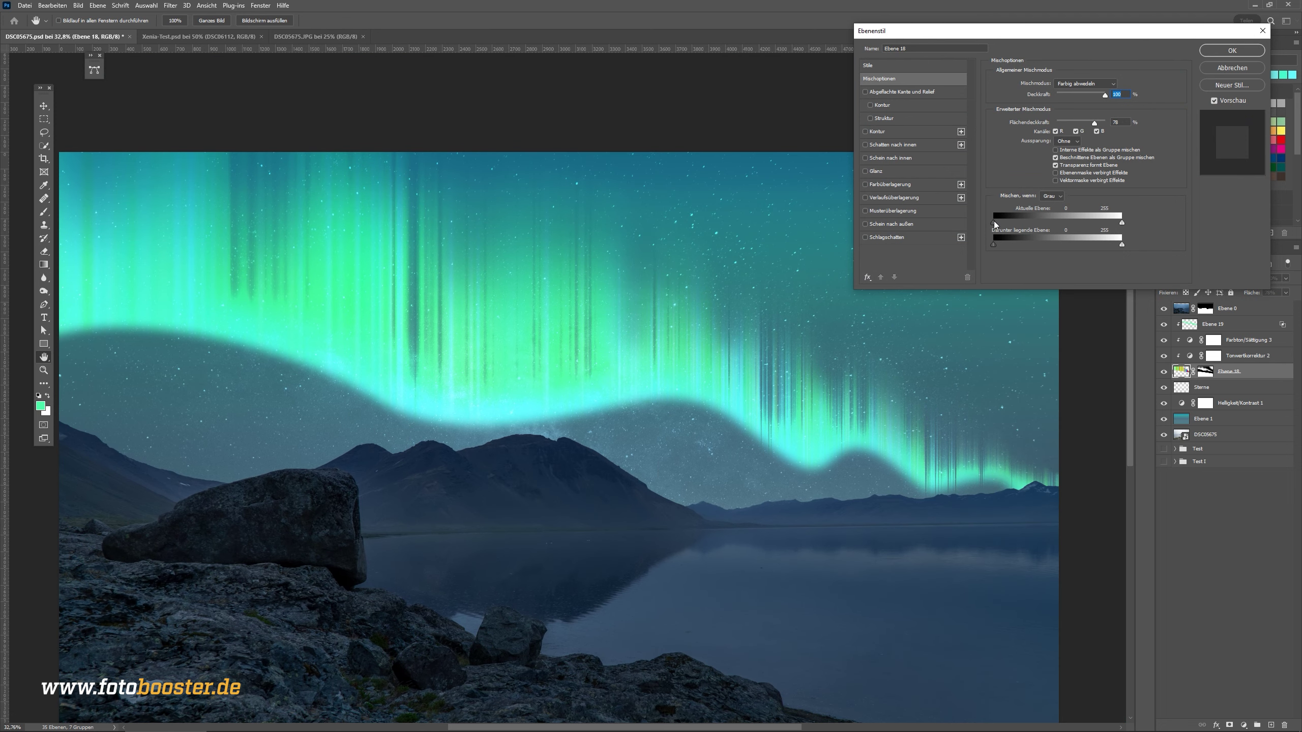
mouse_move(992, 244)
left_mouse_down()
mouse_move(1046, 244)
mouse_move(993, 244)
mouse_move(999, 225)
left_mouse_up()
left_click_drag(1017, 229, 1089, 233)
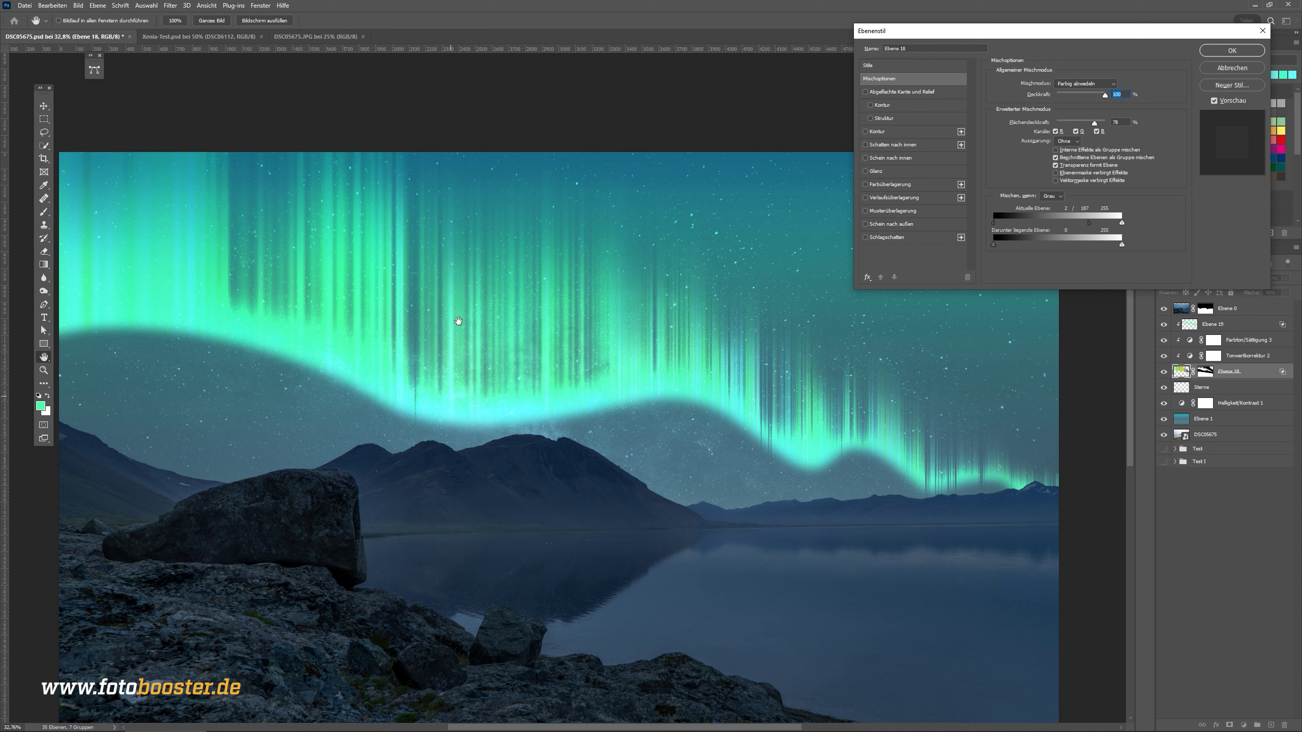
key("alt")
left_click_drag(1095, 224, 1083, 232)
left_click(1236, 50)
- Slightly lower Ebene 19's underlying dark blend threshold, then bring up the aurora reference photos
left_click(1237, 328)
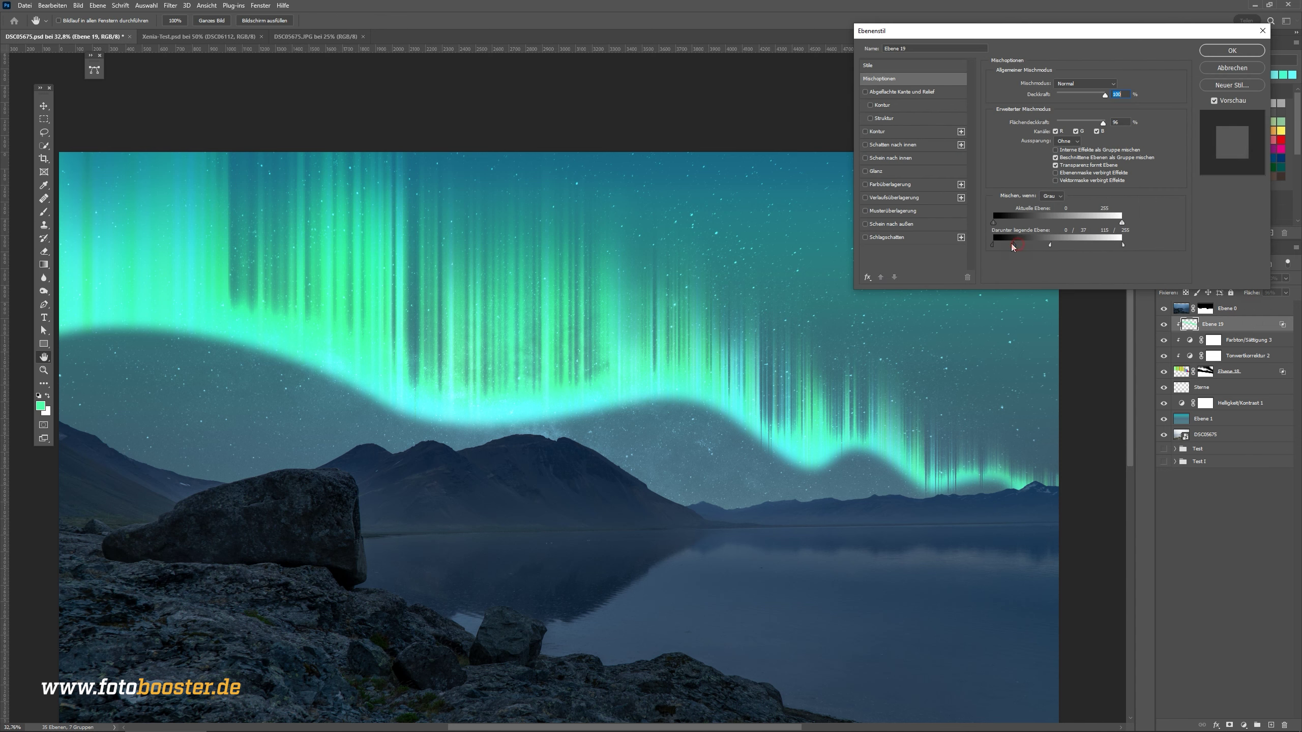
left_click_drag(1012, 248, 1009, 246)
left_click_drag(757, 408, 763, 452)
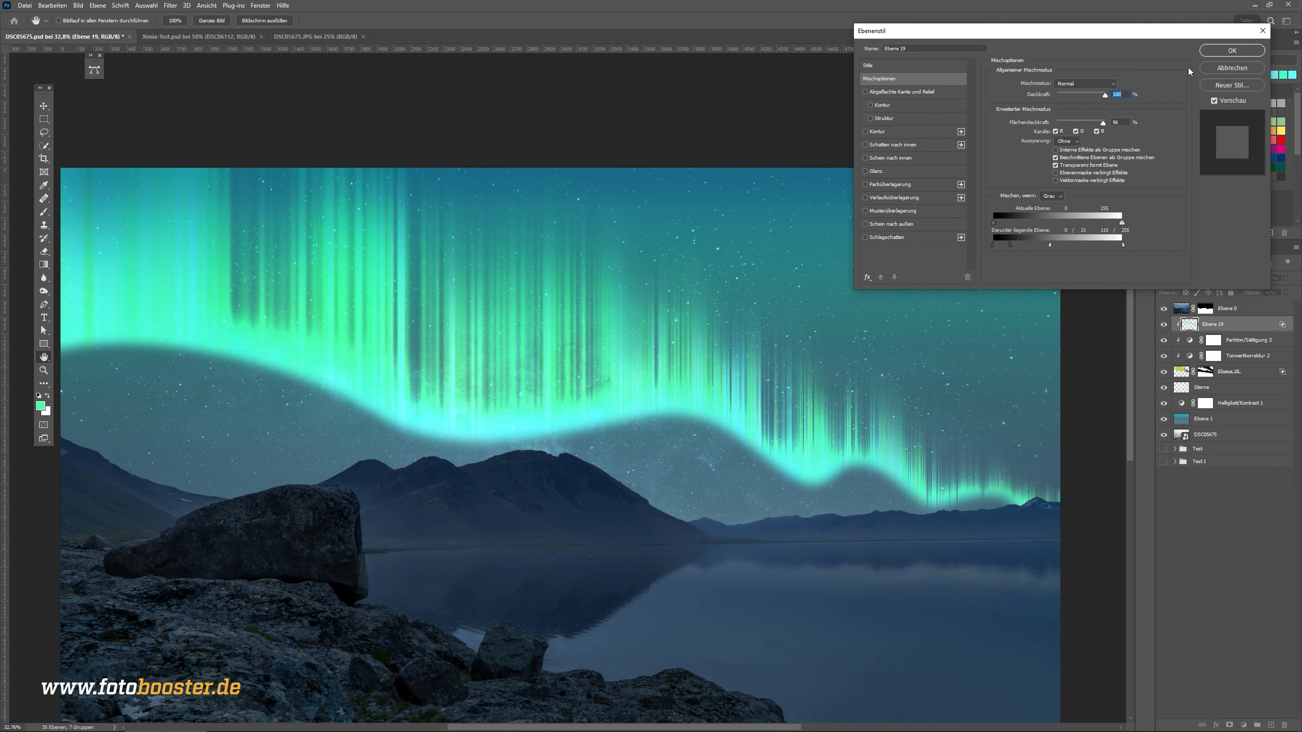
left_click(1232, 50)
key("b")
scroll(511, 328, "down", 3)
scroll(511, 328, "up", 2)
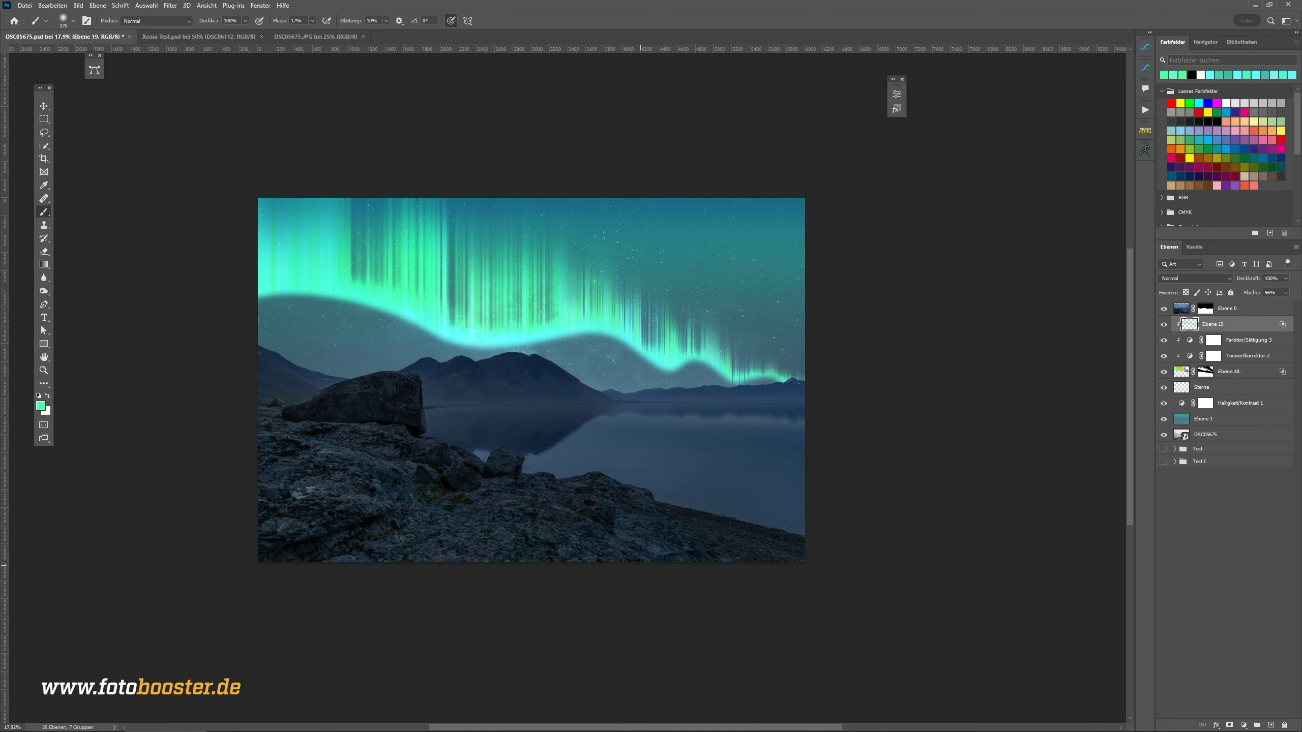
left_click(246, 722)
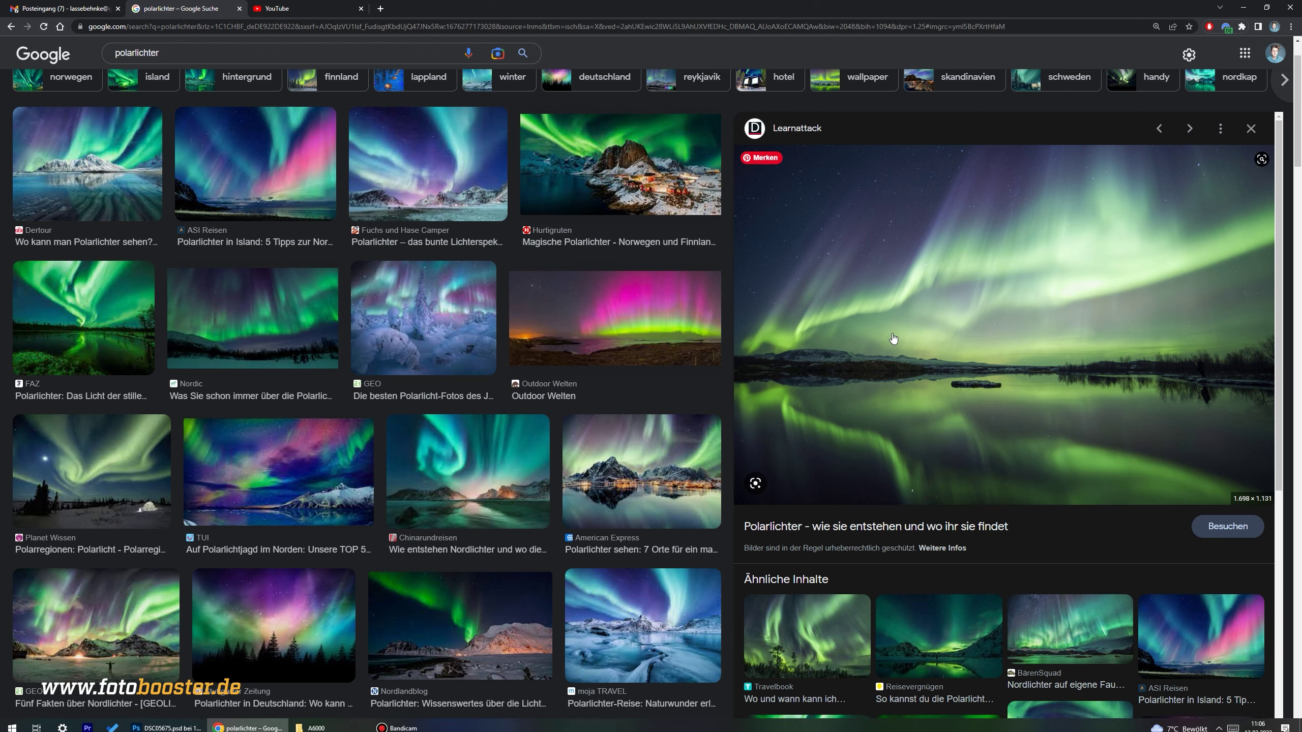
mouse_move(860, 383)
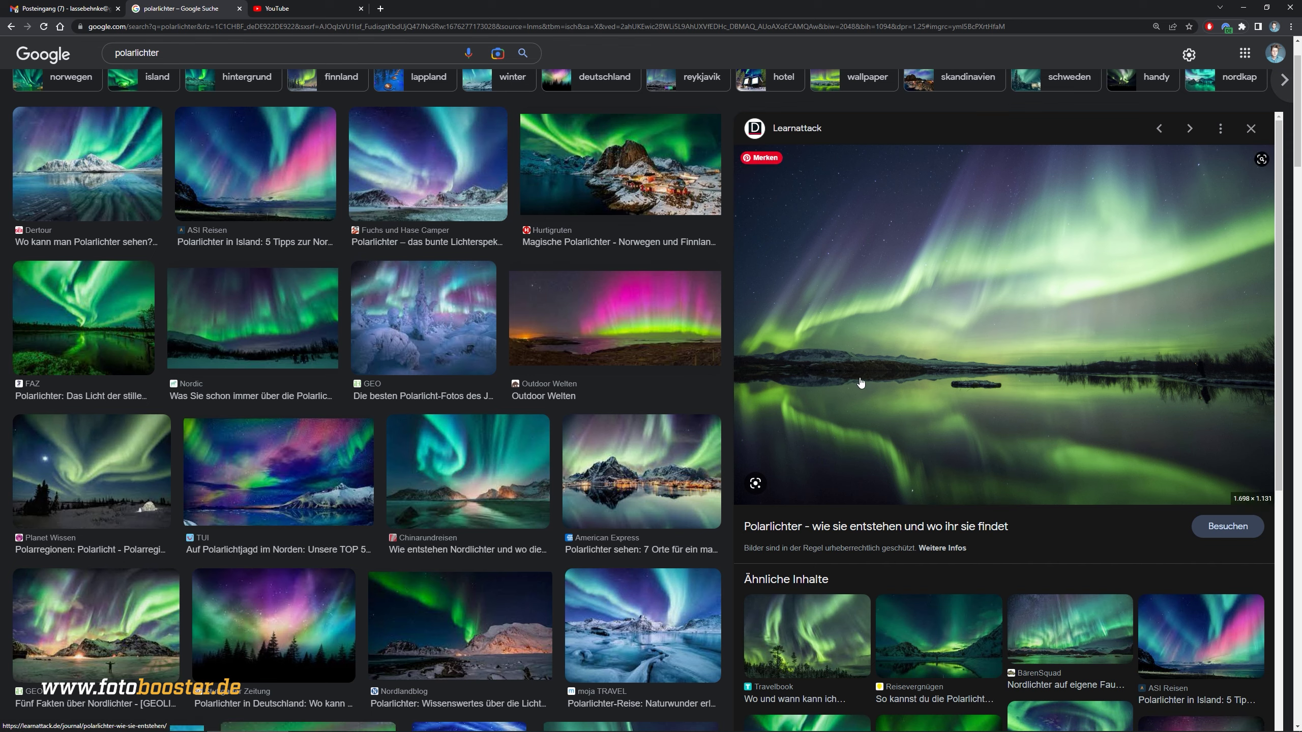
- Return from the Chrome reference photo to the Photoshop aurora composite
left_click(169, 727)
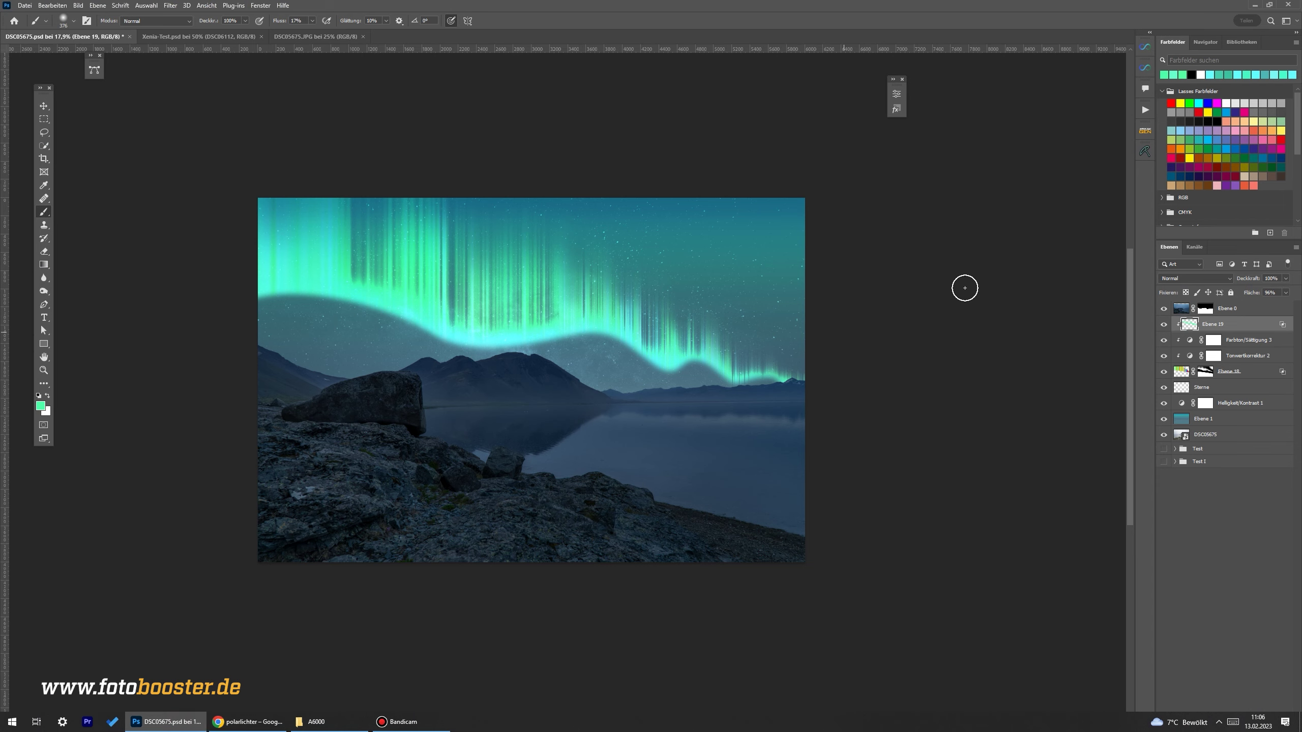
- Apply a perspective transform to Ebene 18–19, pulling the aurora's top corners inward
left_click(1253, 372, "shift")
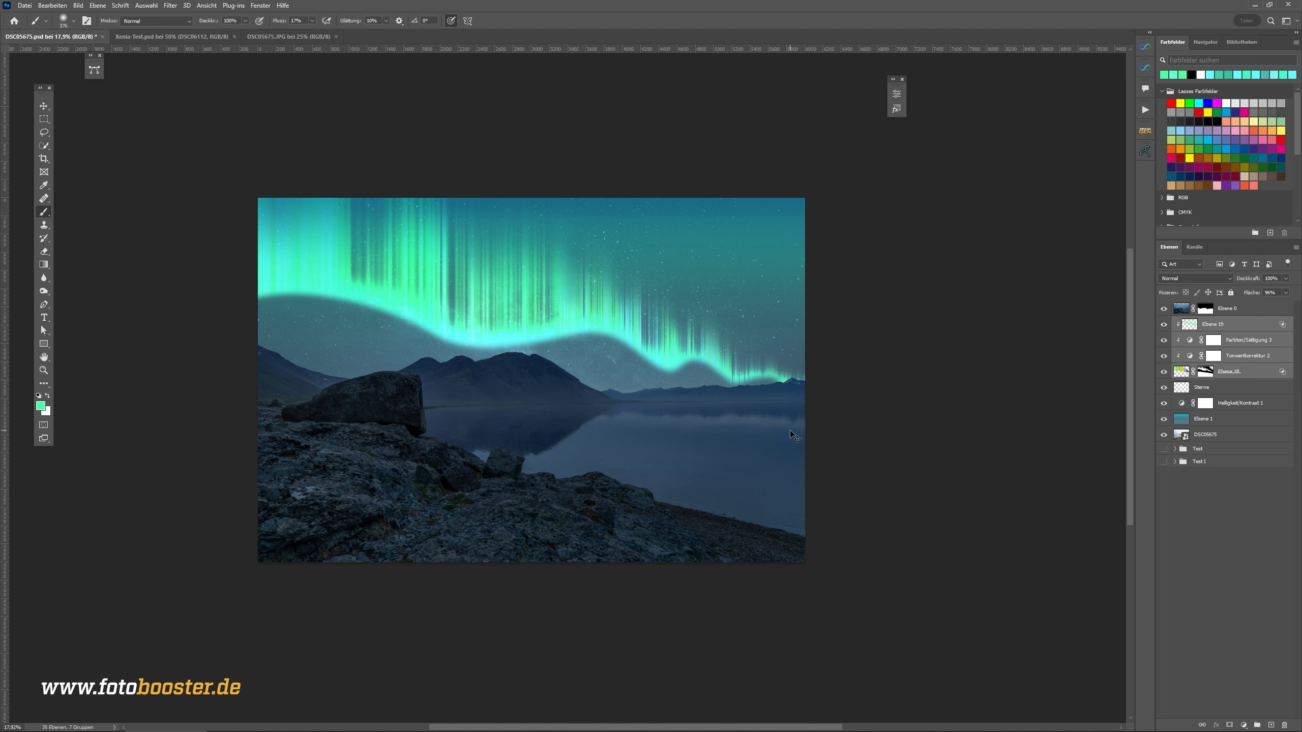
key("ctrl+t")
right_click(486, 231)
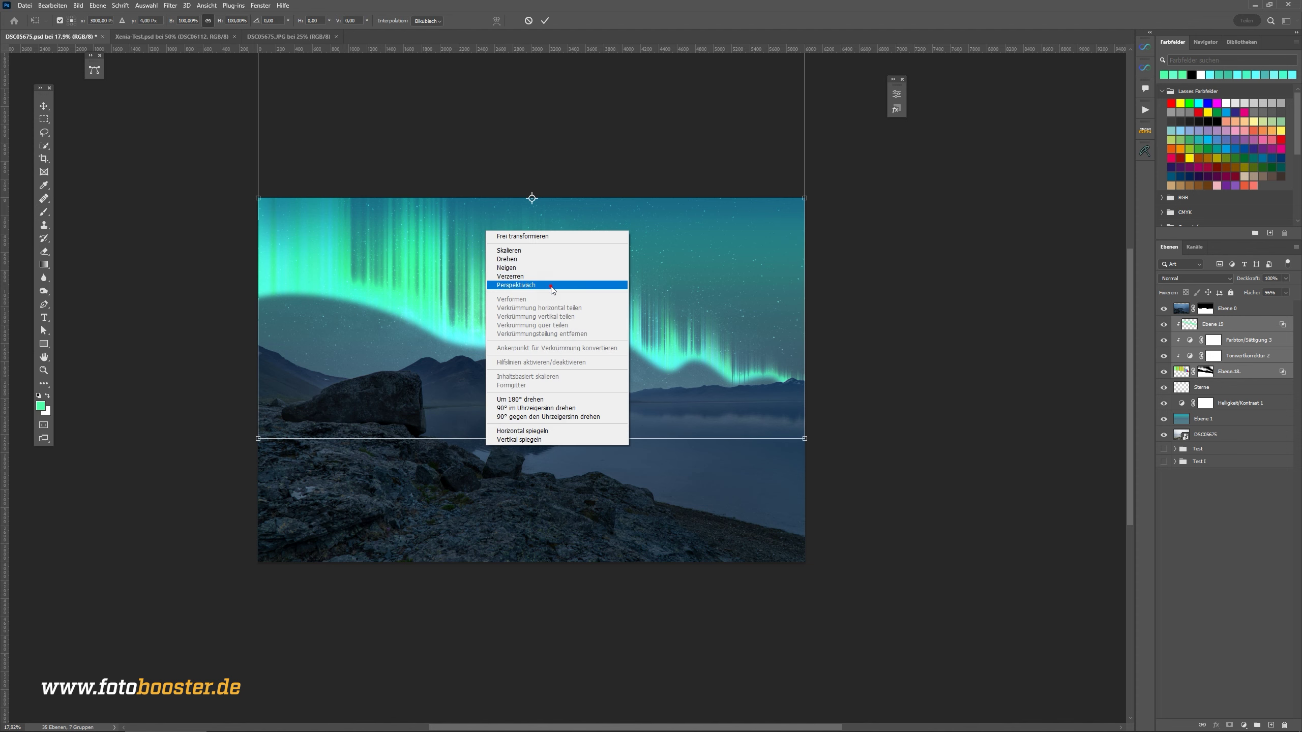
left_click(512, 282)
scroll(706, 353, "down", 2)
scroll(706, 354, "up", 3)
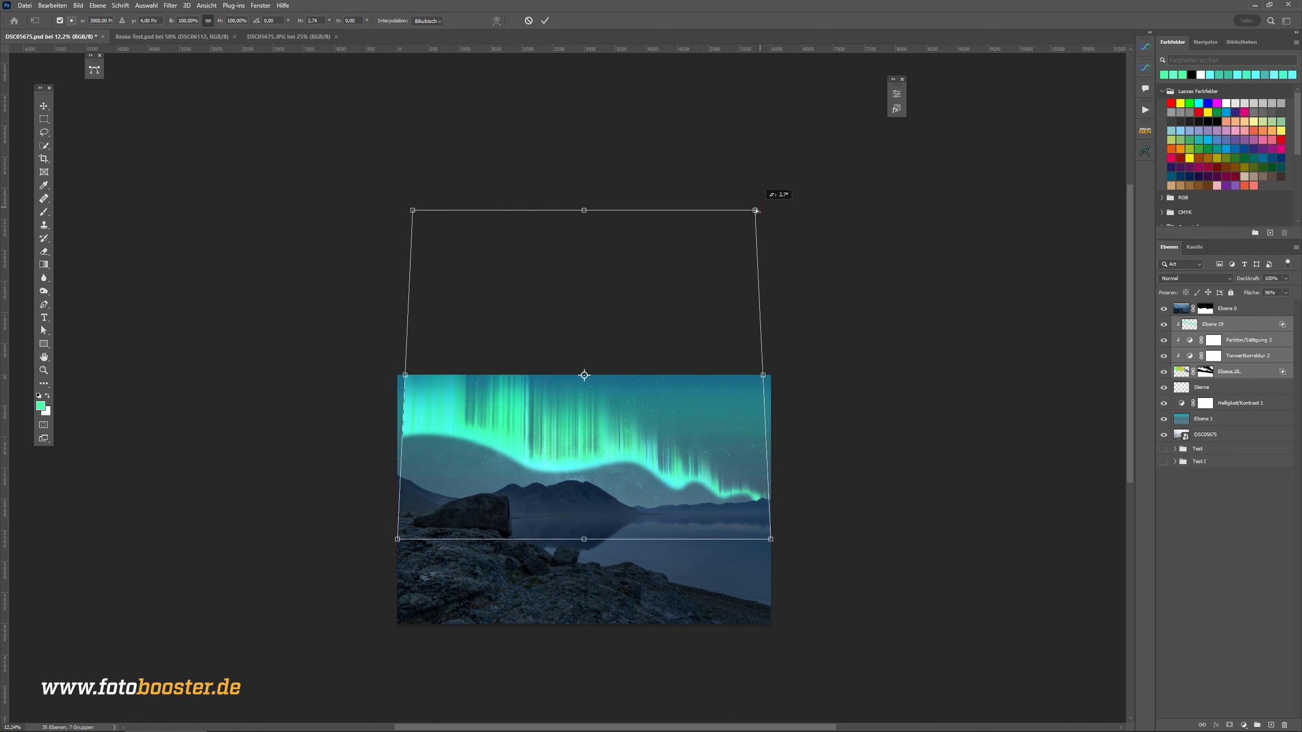
left_click_drag(774, 211, 670, 221)
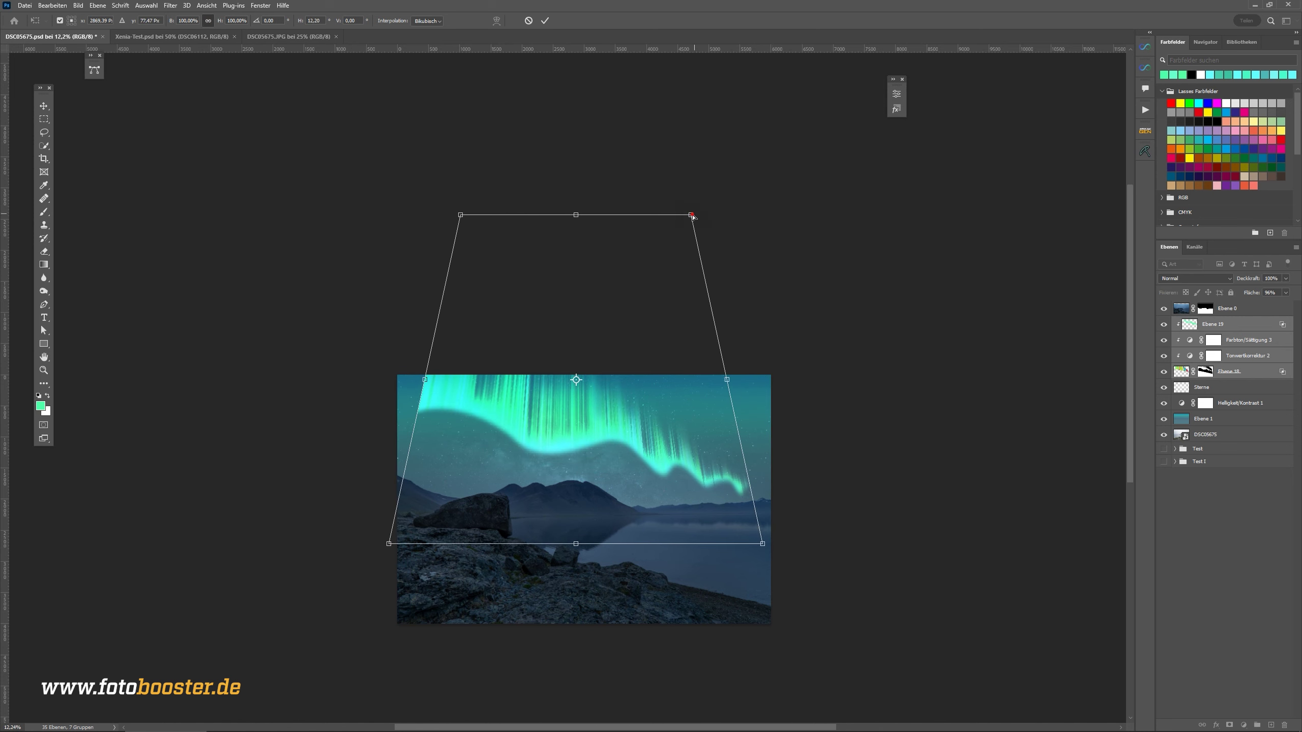
left_click_drag(634, 377, 642, 400)
- Distort the aurora's corners to widen it left and stretch its right side, then commit
right_click(636, 441)
left_click(548, 487)
left_click_drag(772, 565, 810, 568)
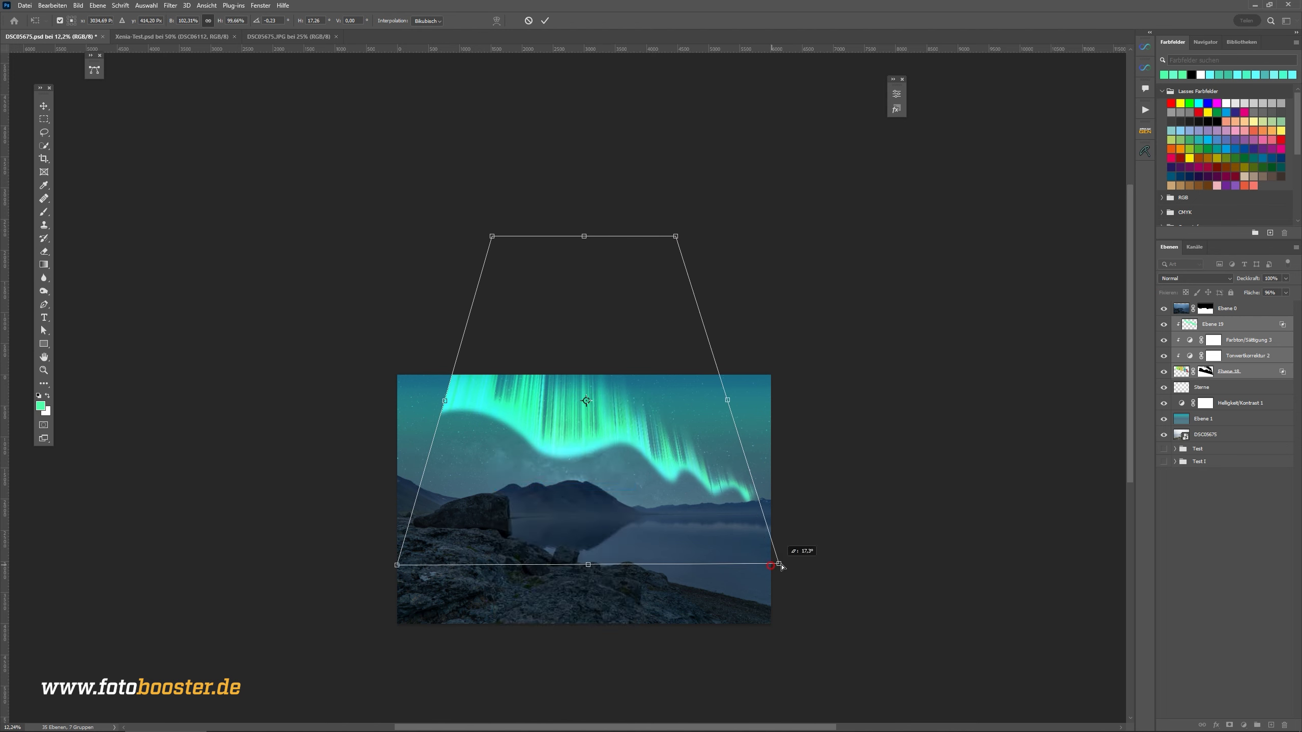
left_click_drag(442, 409, 376, 408)
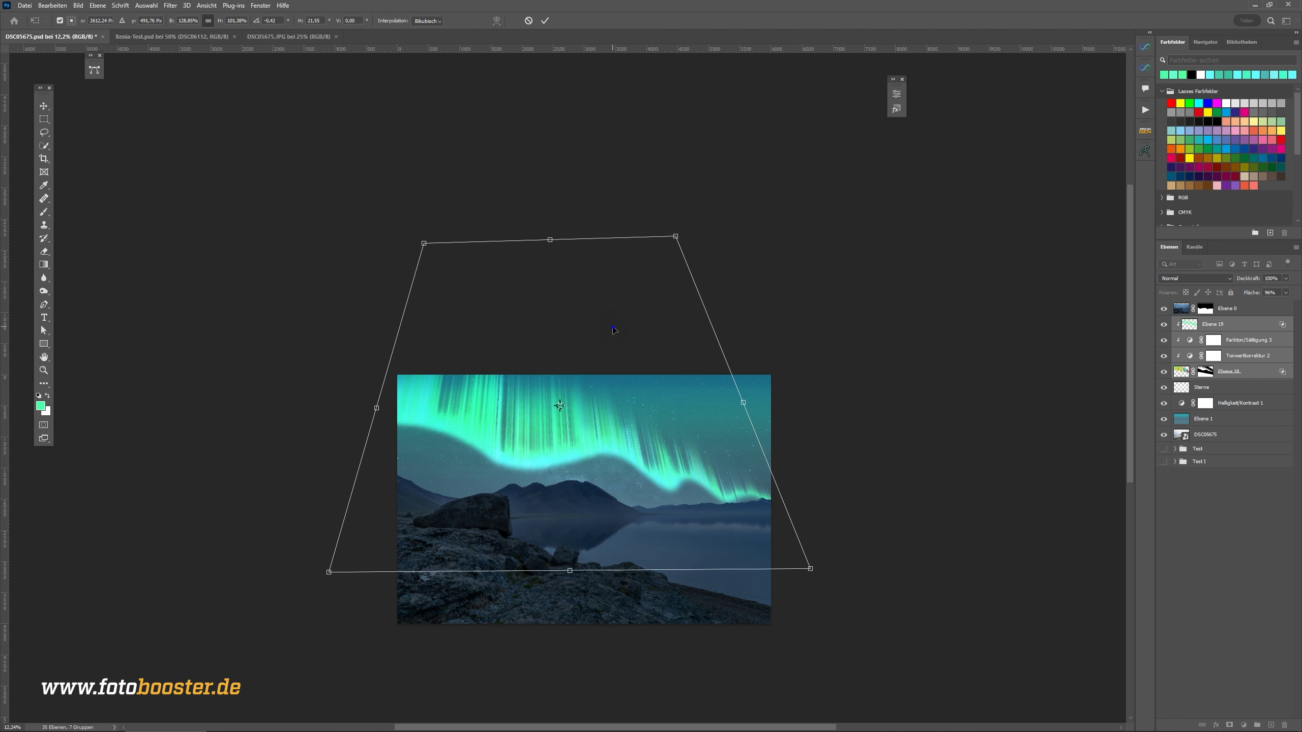
left_click_drag(424, 244, 447, 244)
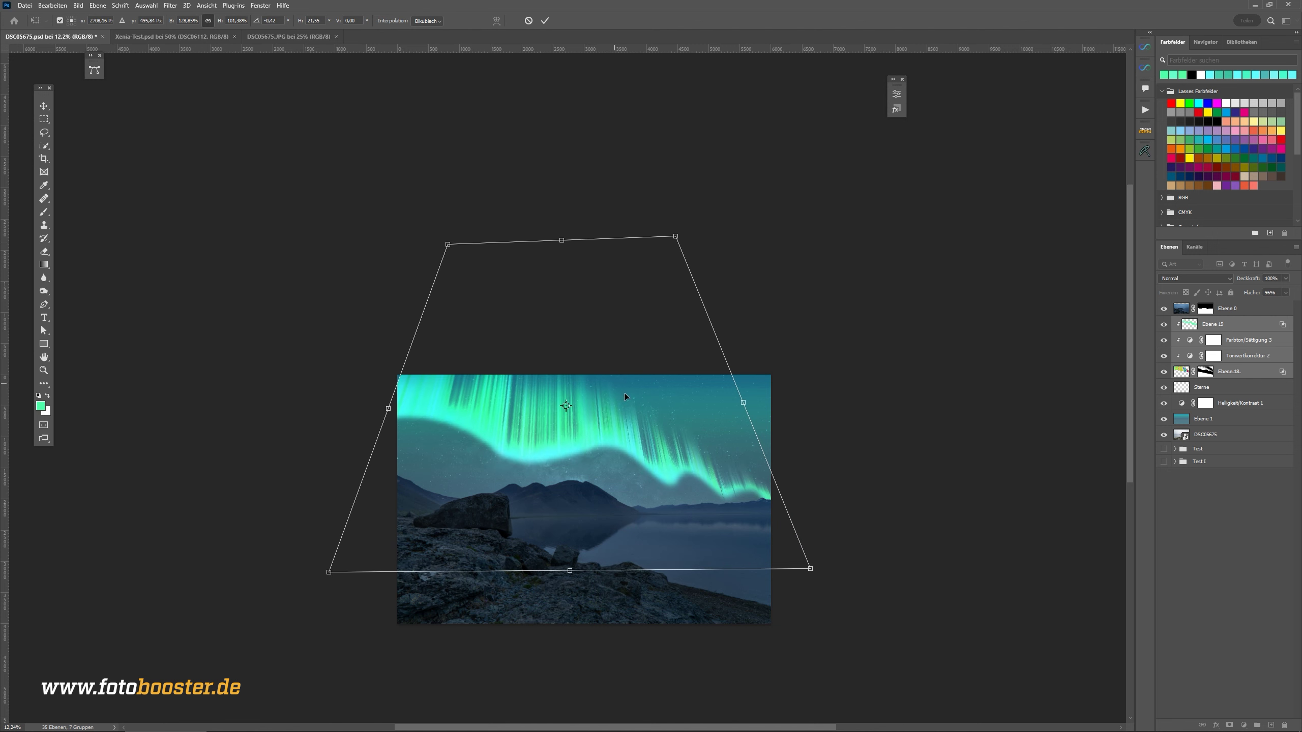
left_click_drag(675, 418, 664, 420)
left_click_drag(740, 410, 765, 405)
key("Return")
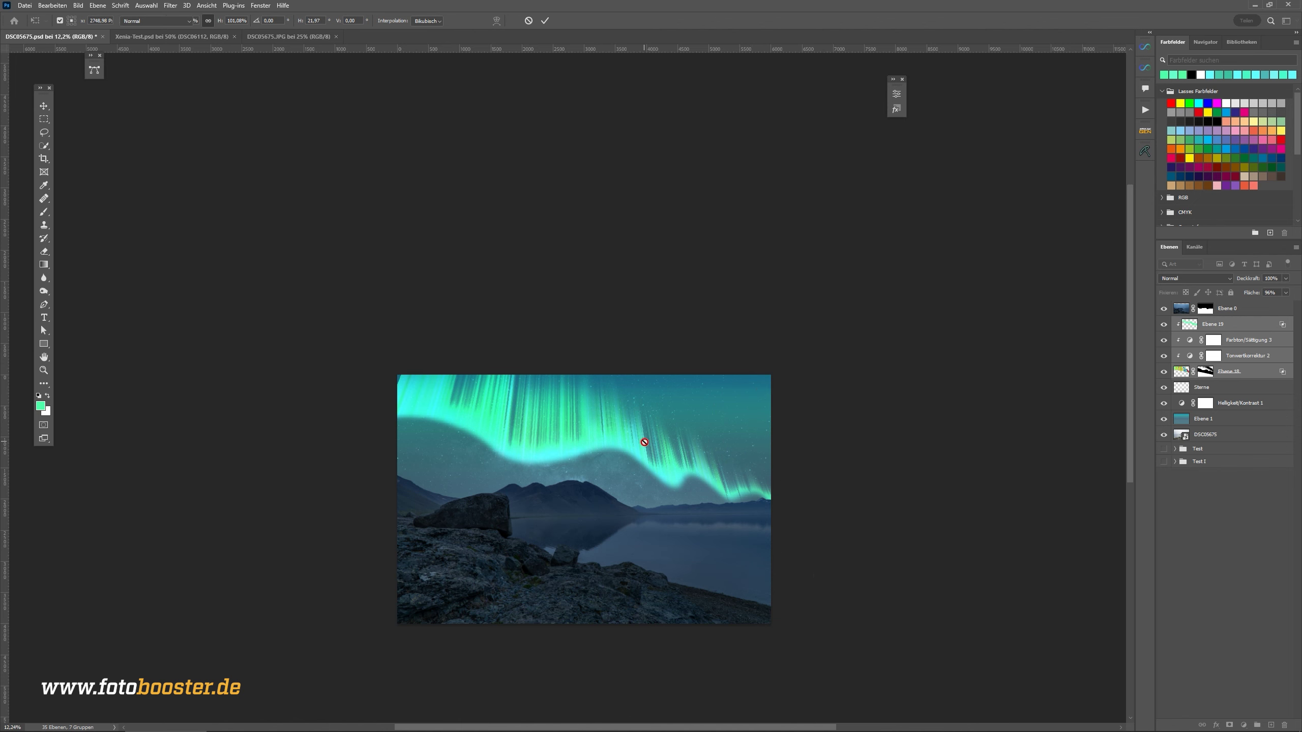
- Target Ebene 18's layer mask and resize the brush for fading the aurora streaks
left_click_drag(559, 452, 710, 424)
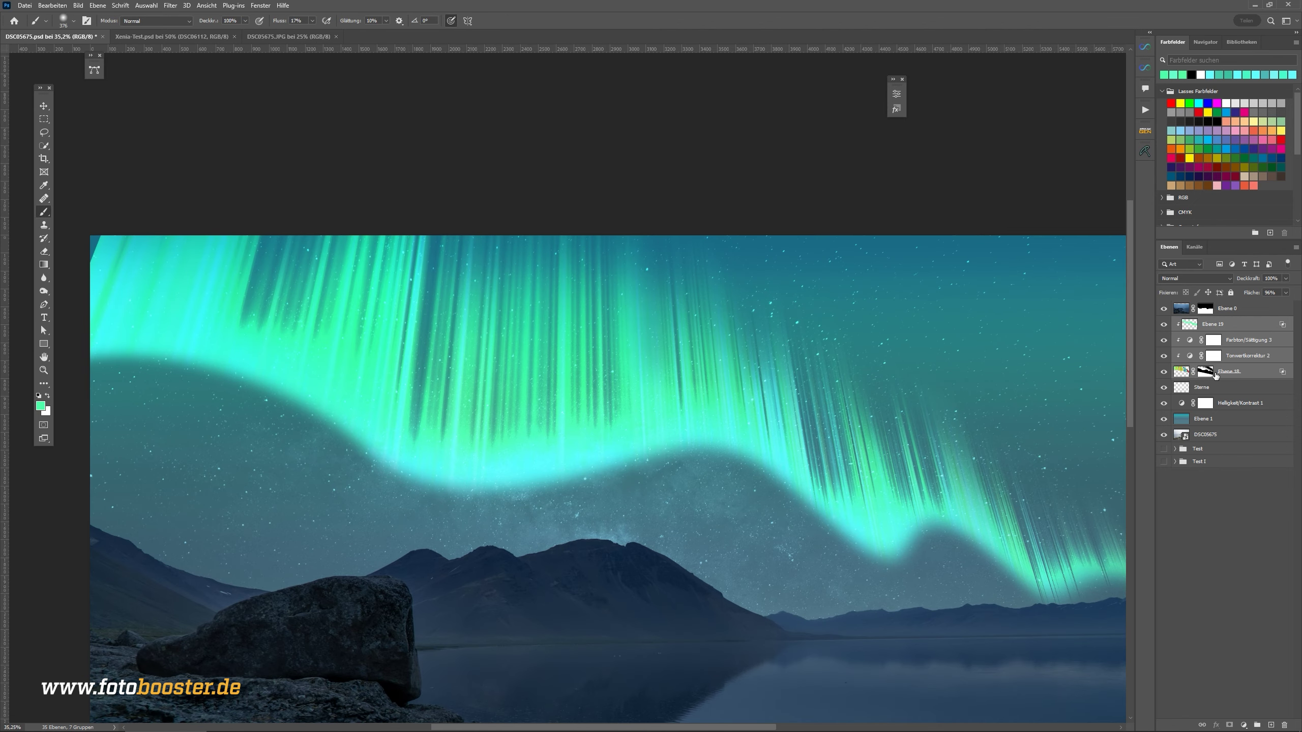
left_click(1216, 375)
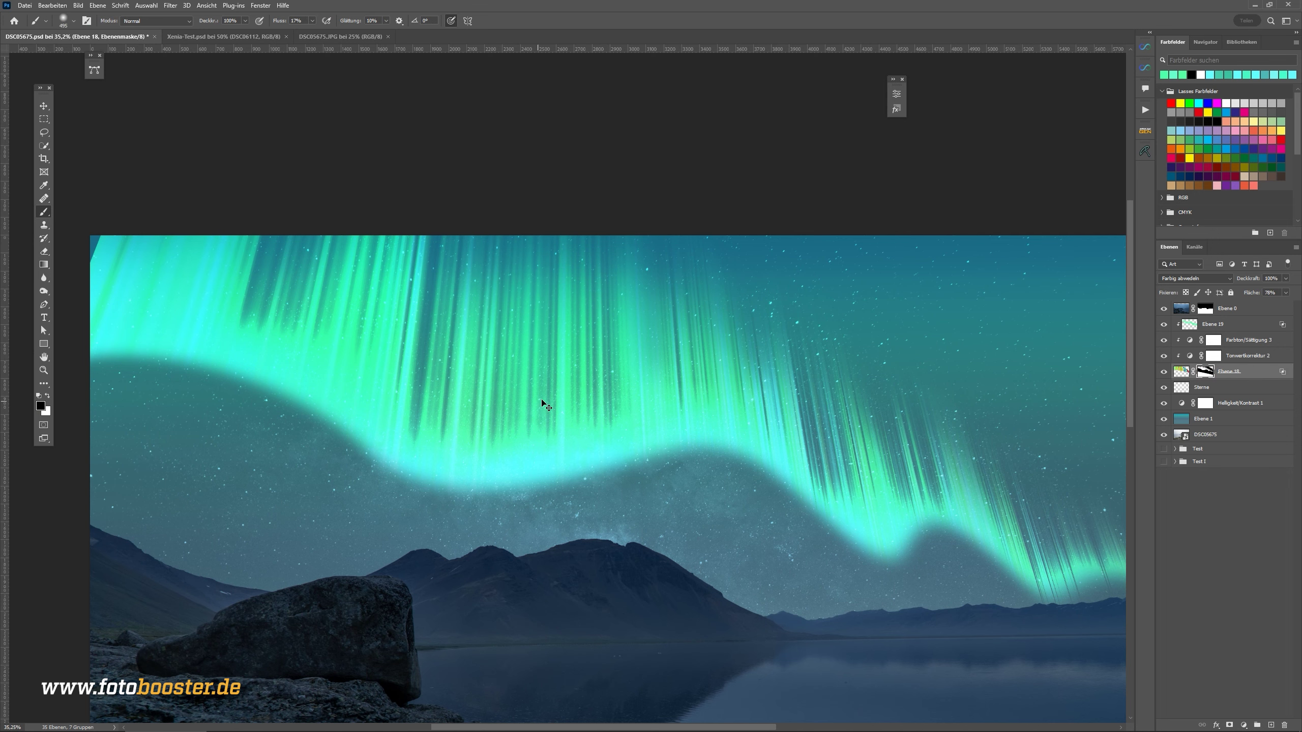
left_click_drag(931, 505, 849, 481)
key("bracketleft")
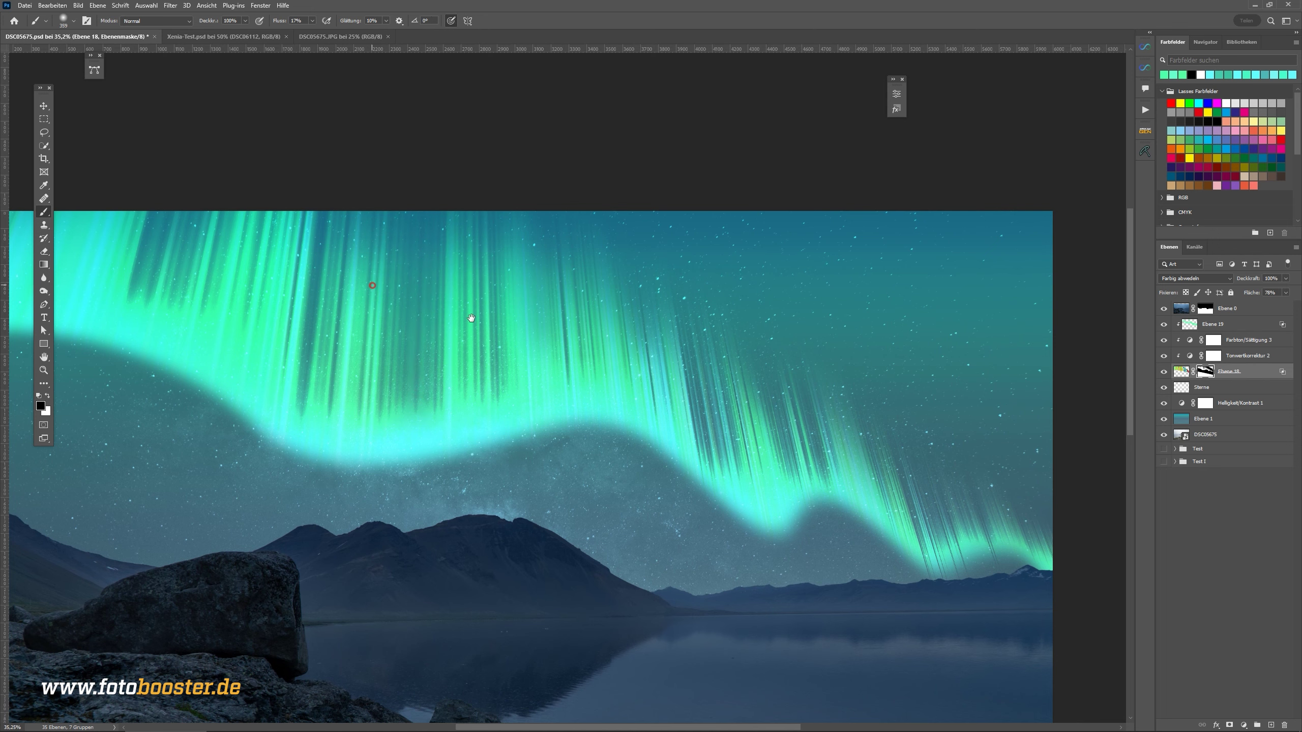
left_click_drag(417, 387, 572, 441)
key("bracketright")
key("bracketright")
key("bracketright")
right_click(515, 369, "alt")
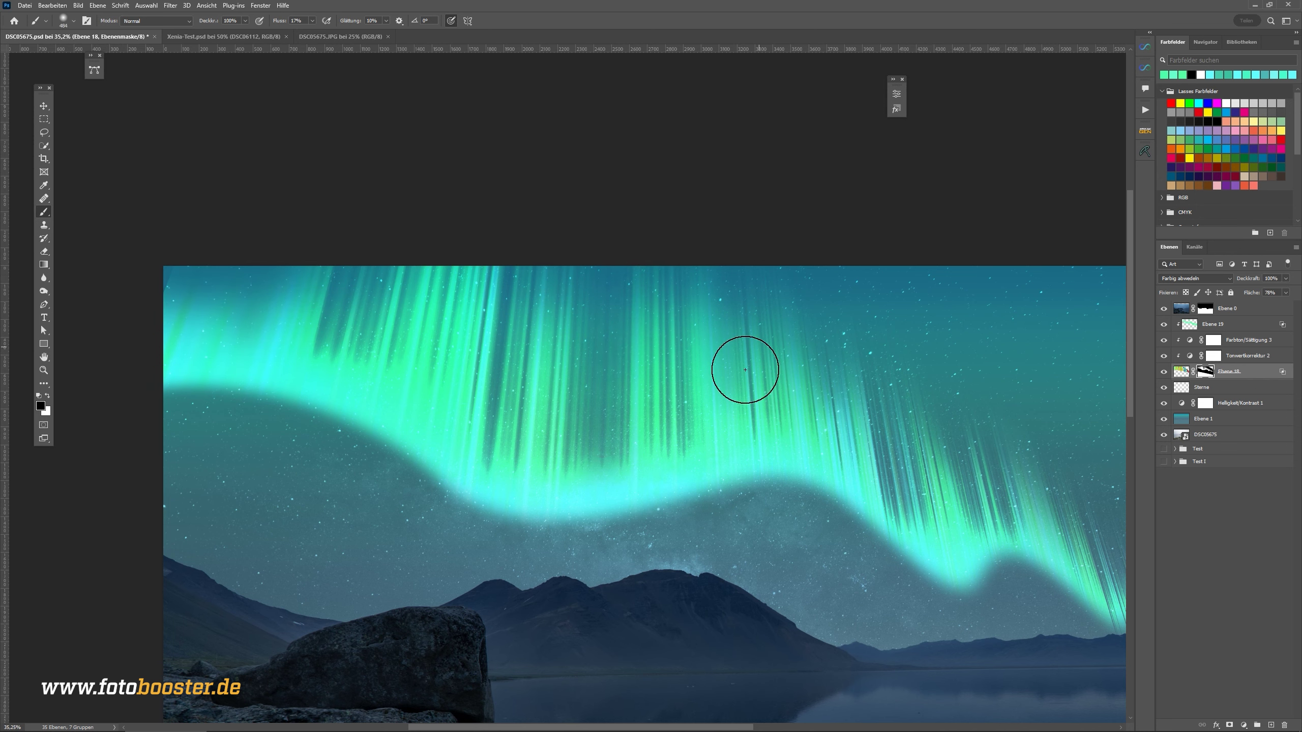
- Set Tonwertkorrektur 2's output levels to 0 and 208 to dim the aurora glow
left_click(1191, 357)
double_click(1191, 357)
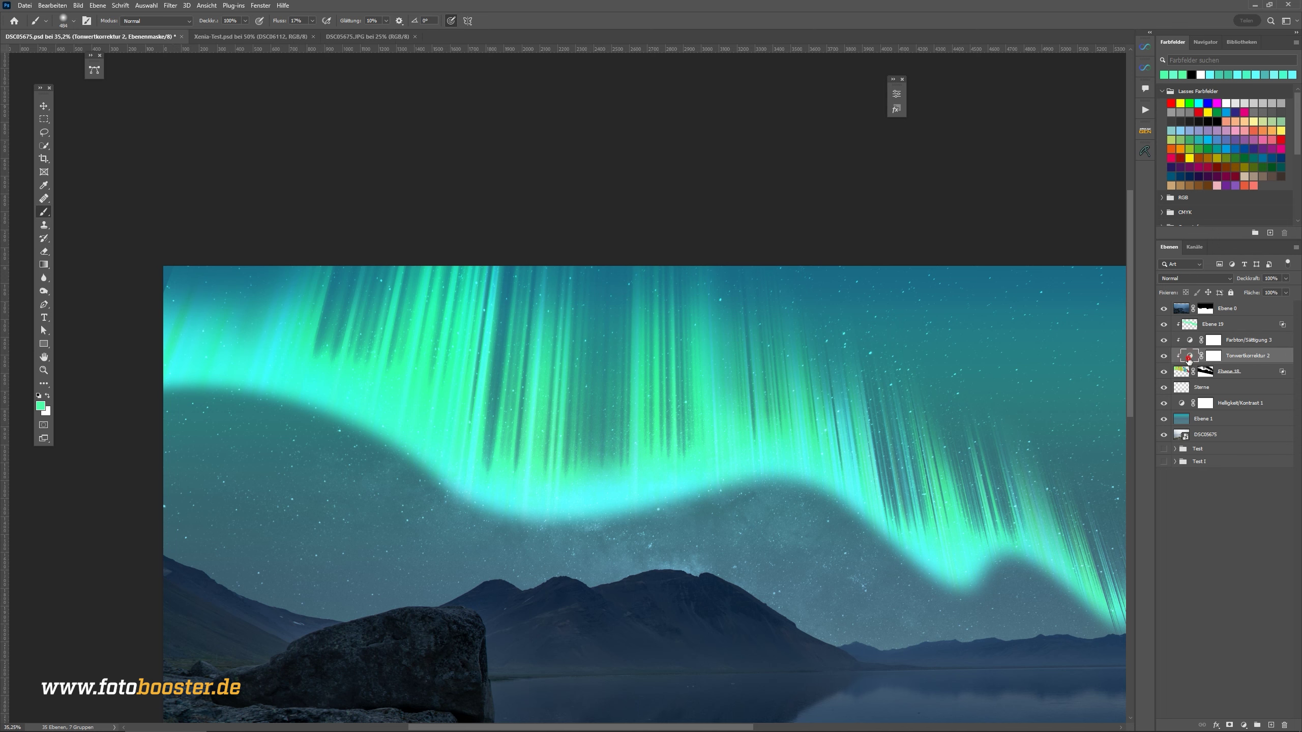
left_click_drag(731, 224, 723, 226)
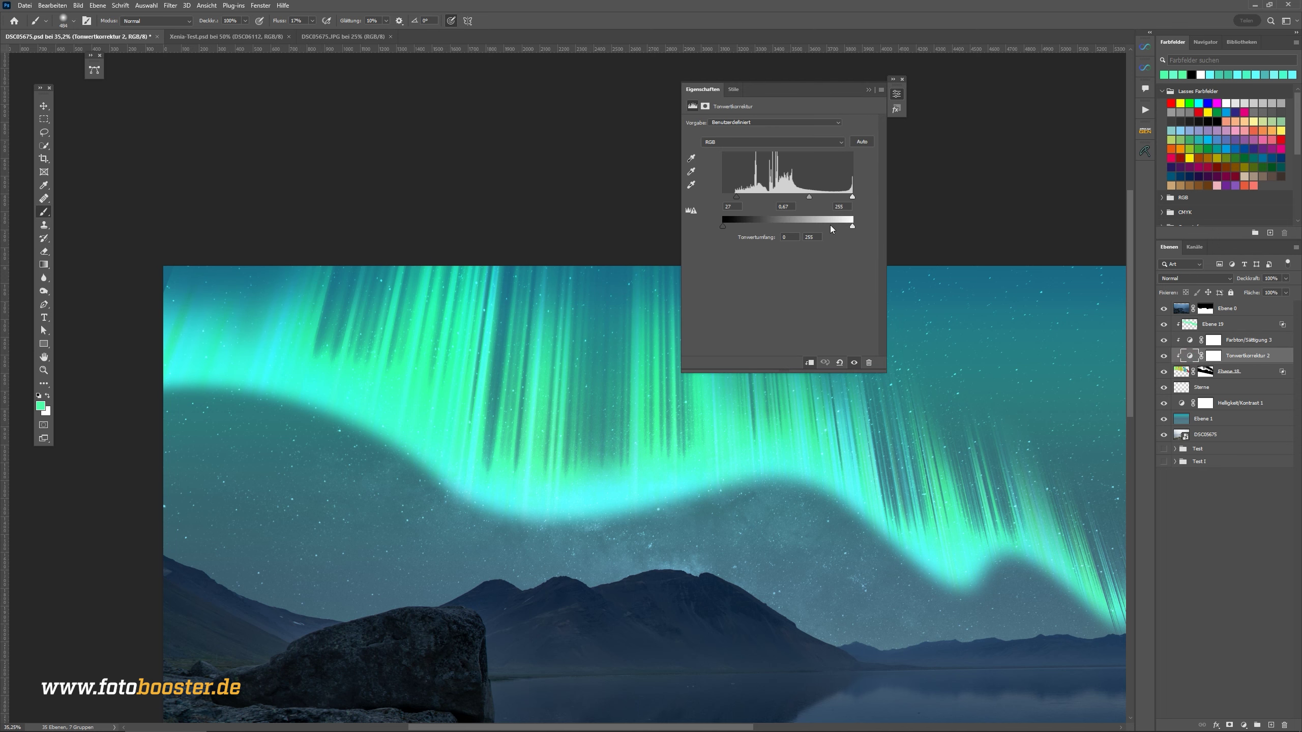
left_click_drag(841, 230, 825, 229)
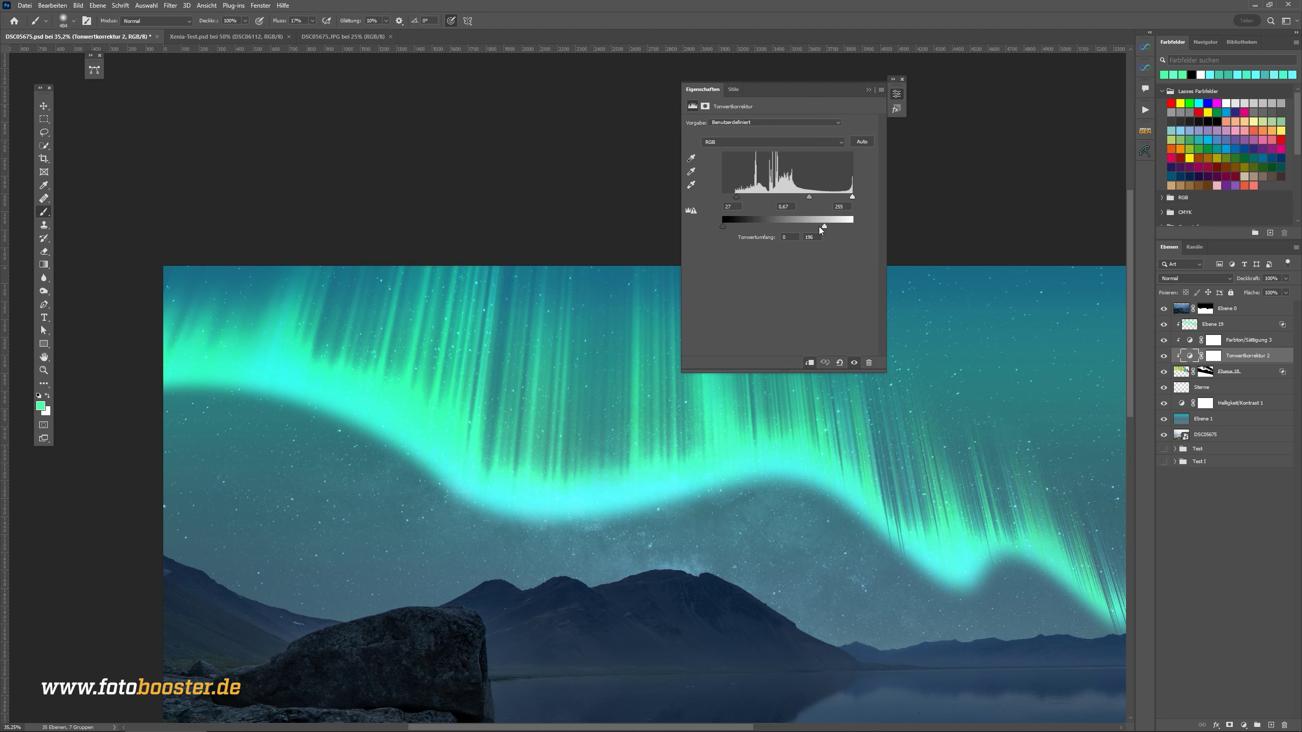
left_click_drag(822, 228, 803, 199)
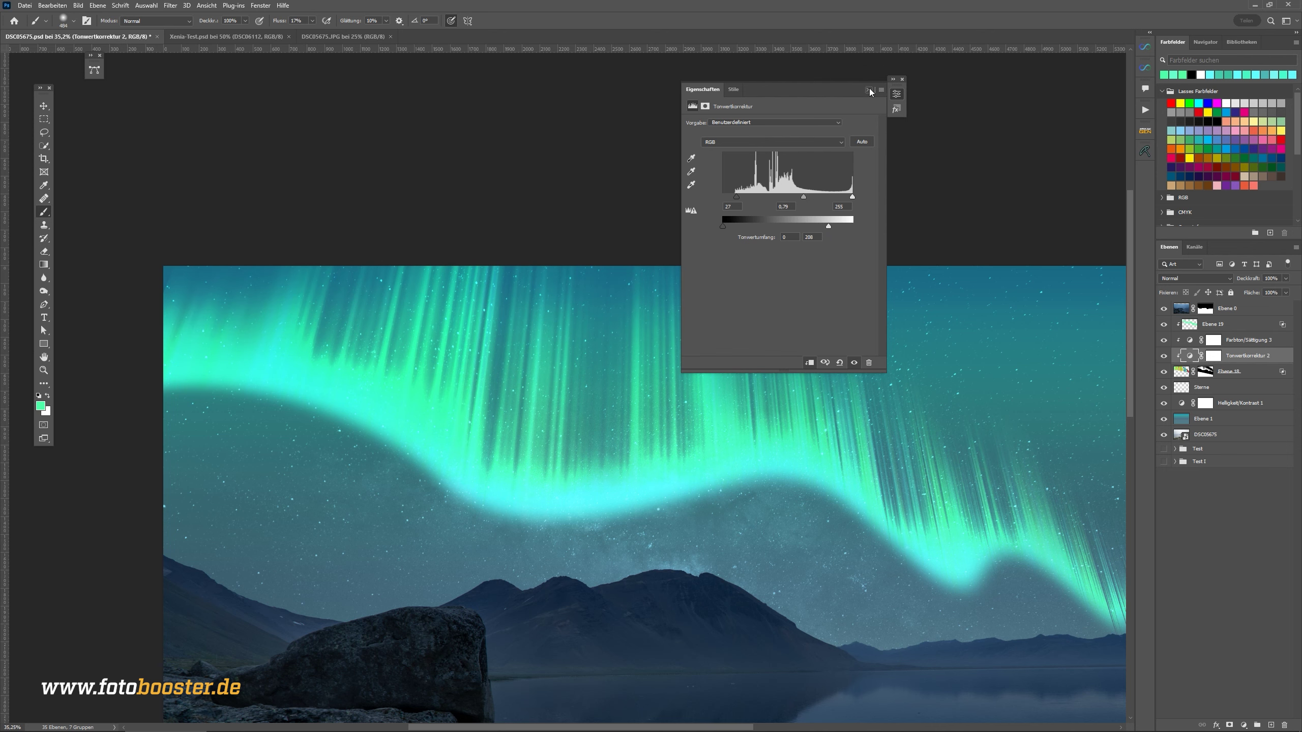
left_click(868, 90)
scroll(636, 469, "down", 2)
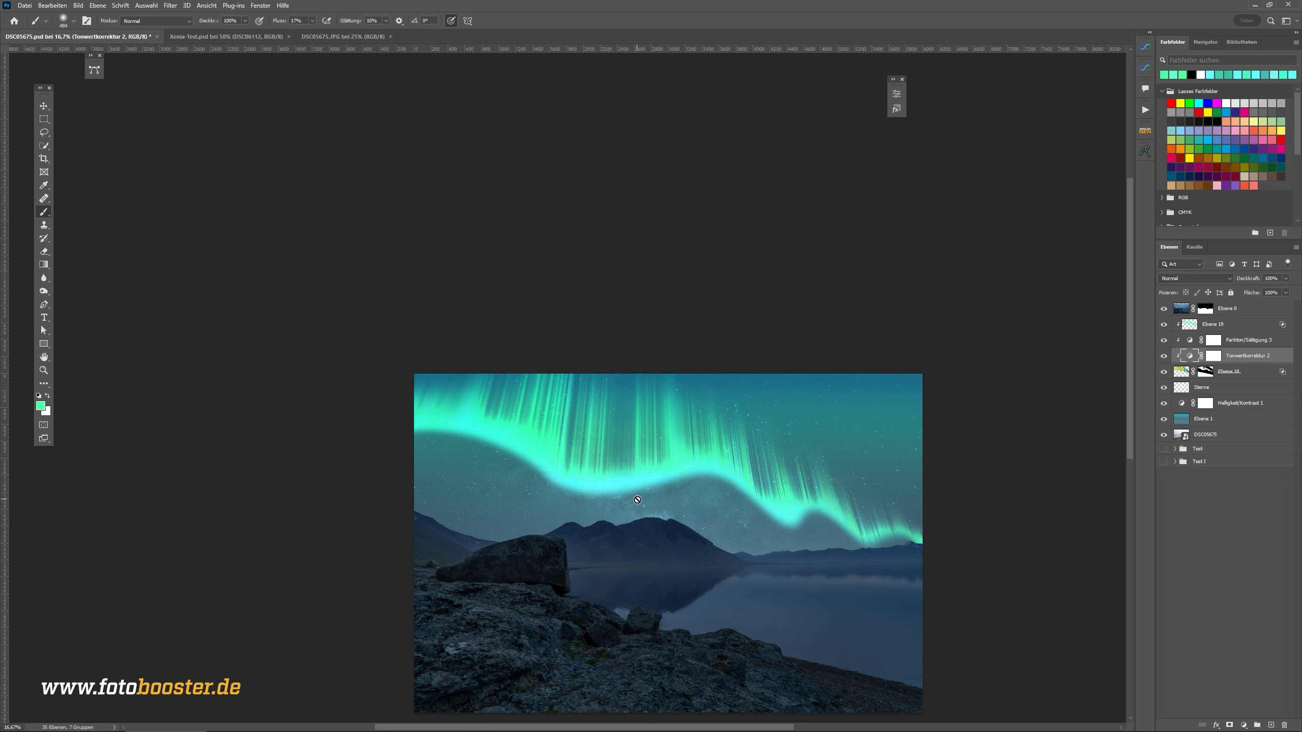
scroll(637, 500, "up", 1)
scroll(712, 511, "up", 1)
- Paint black on Ebene 18's mask to hide aurora streaks in the upper sky
left_click(1213, 375)
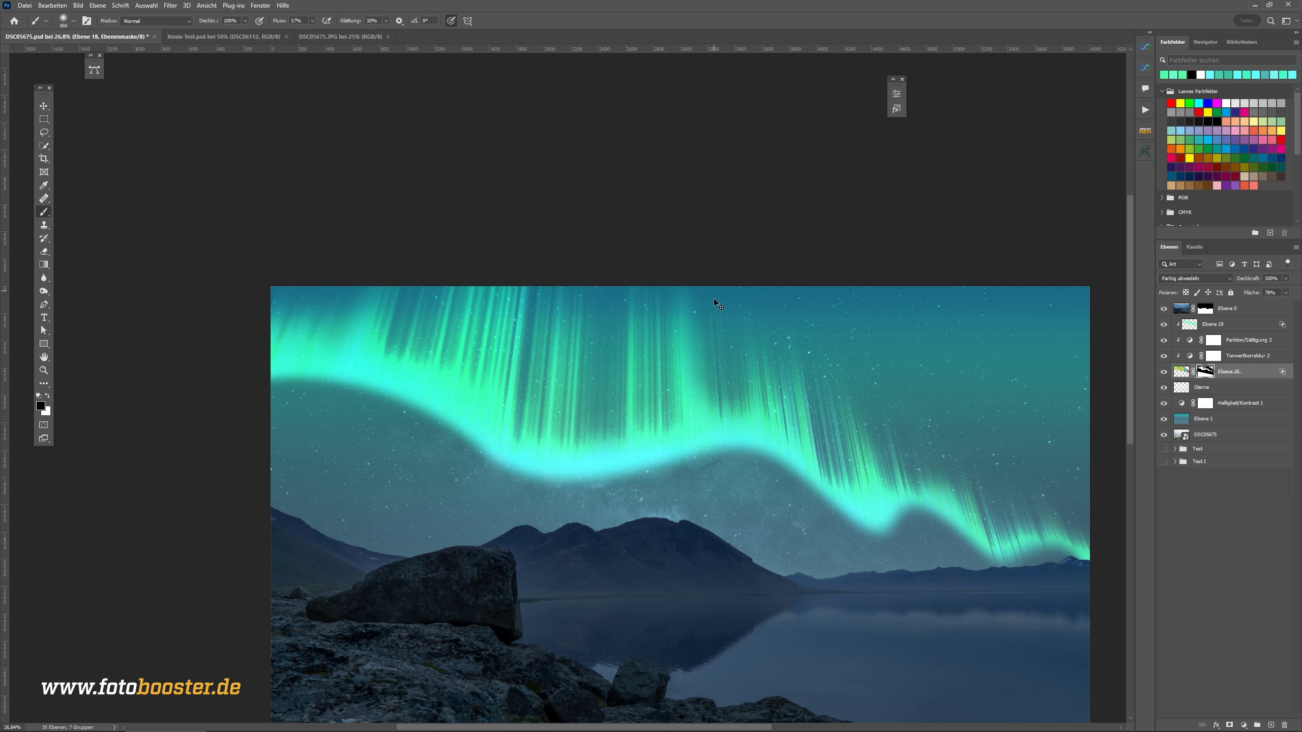
key("bracketleft")
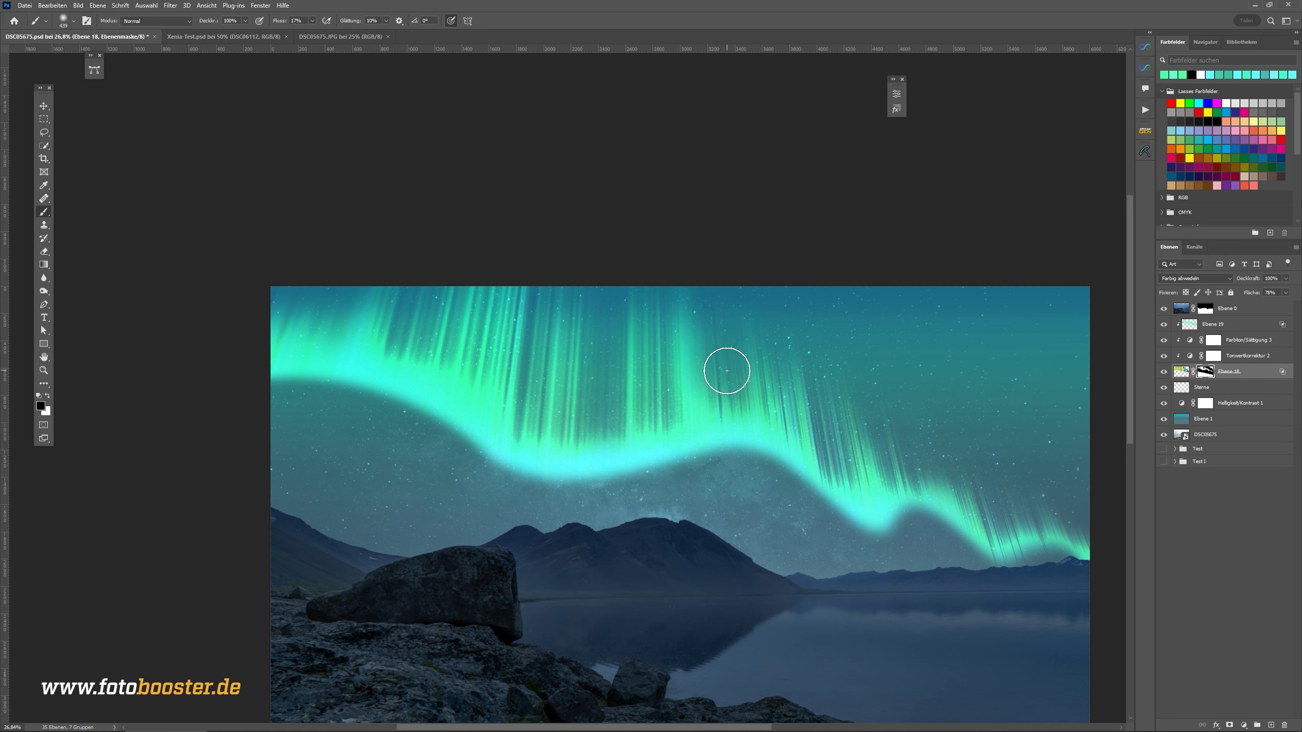
left_click_drag(1035, 500, 1082, 528)
left_click_drag(517, 300, 610, 328)
key("bracketright")
key("bracketright")
key("bracketright")
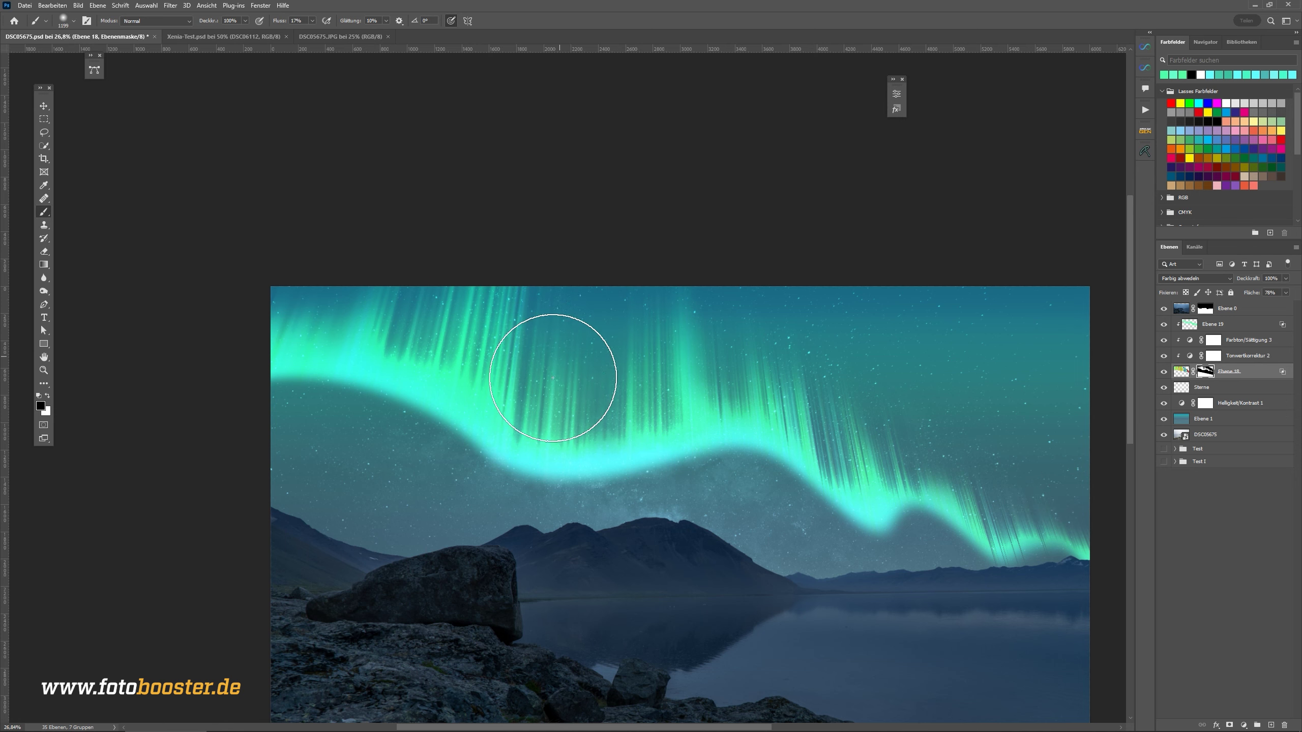
scroll(696, 385, "down", 2)
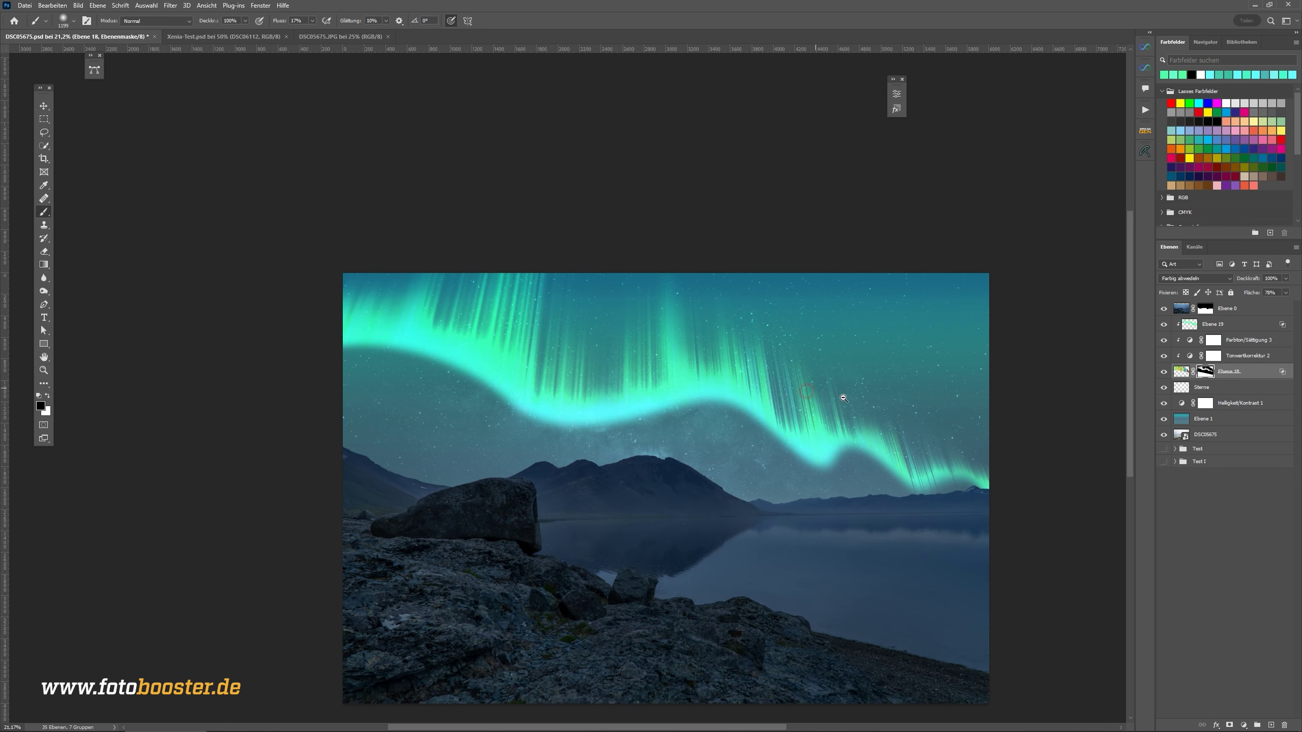
scroll(794, 394, "up", 2)
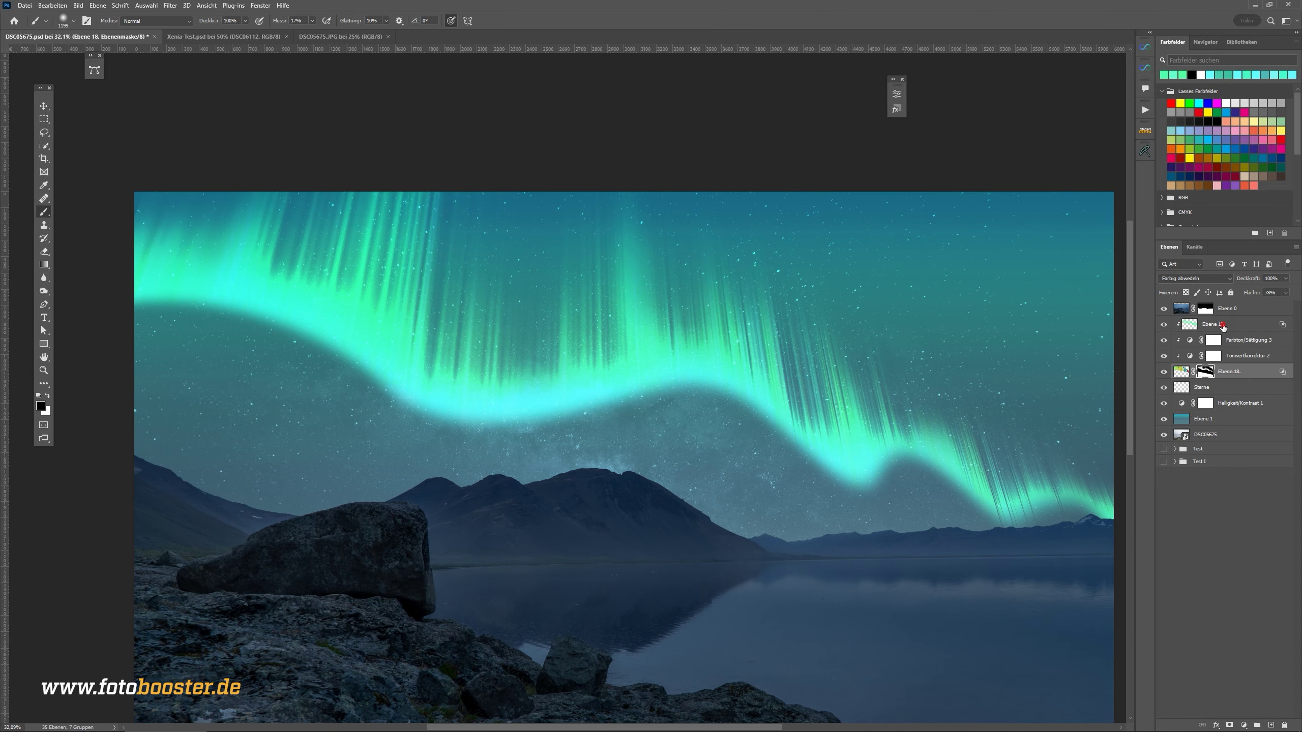
- Lower the Ebene 19 aurora layer's fill to 80%
left_click(1225, 324)
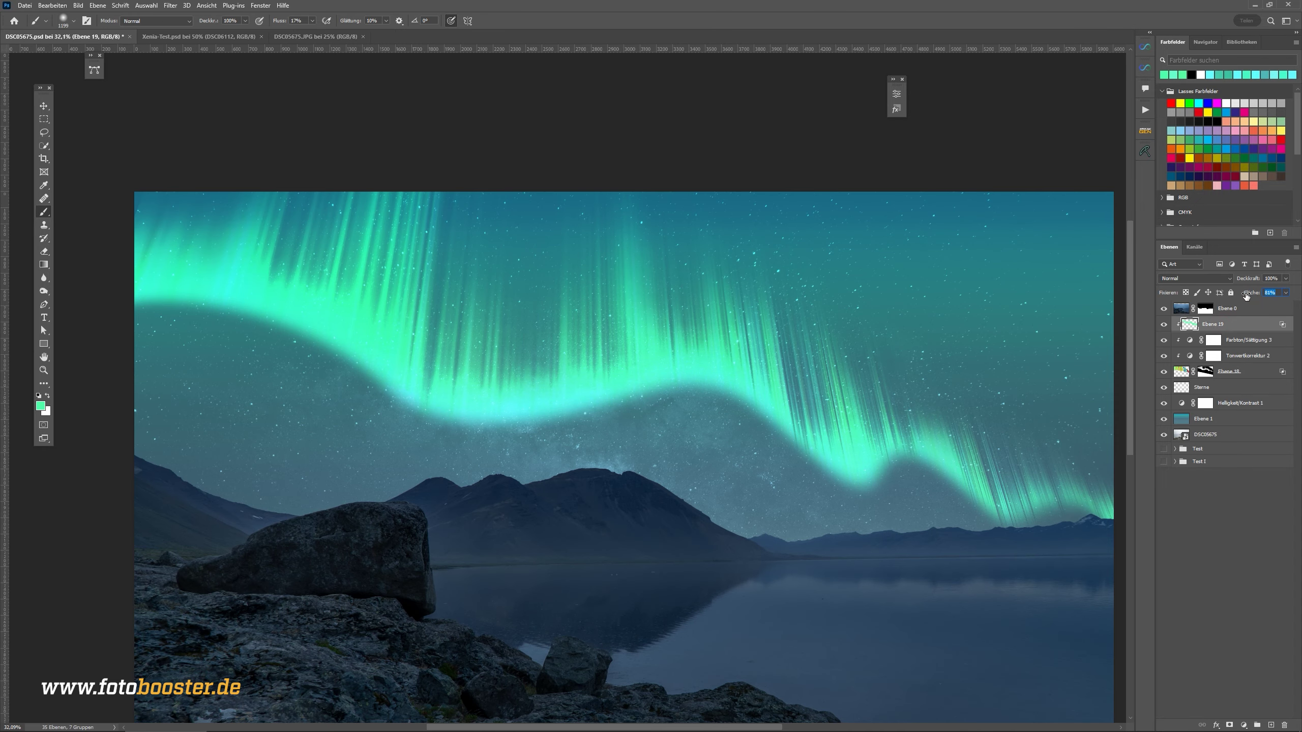
left_click_drag(1251, 297, 1245, 297)
scroll(696, 358, "down", 3)
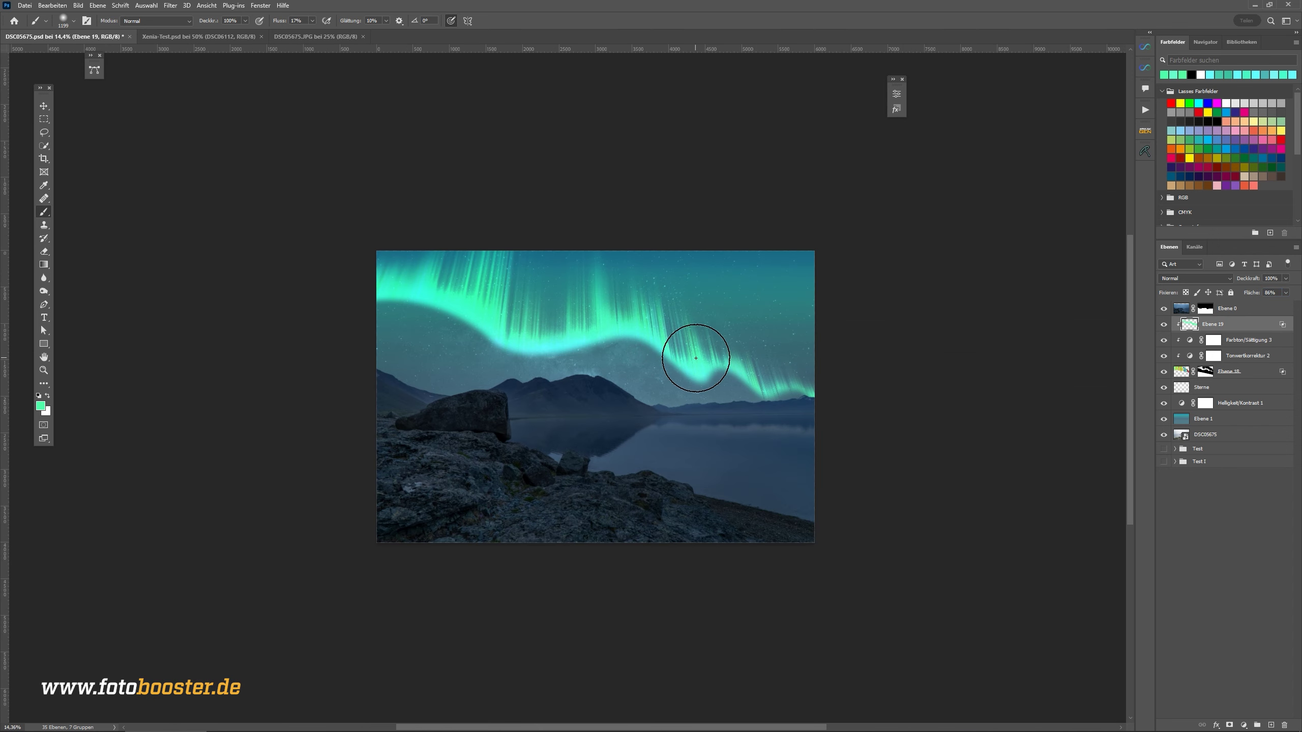
scroll(546, 335, "up", 1)
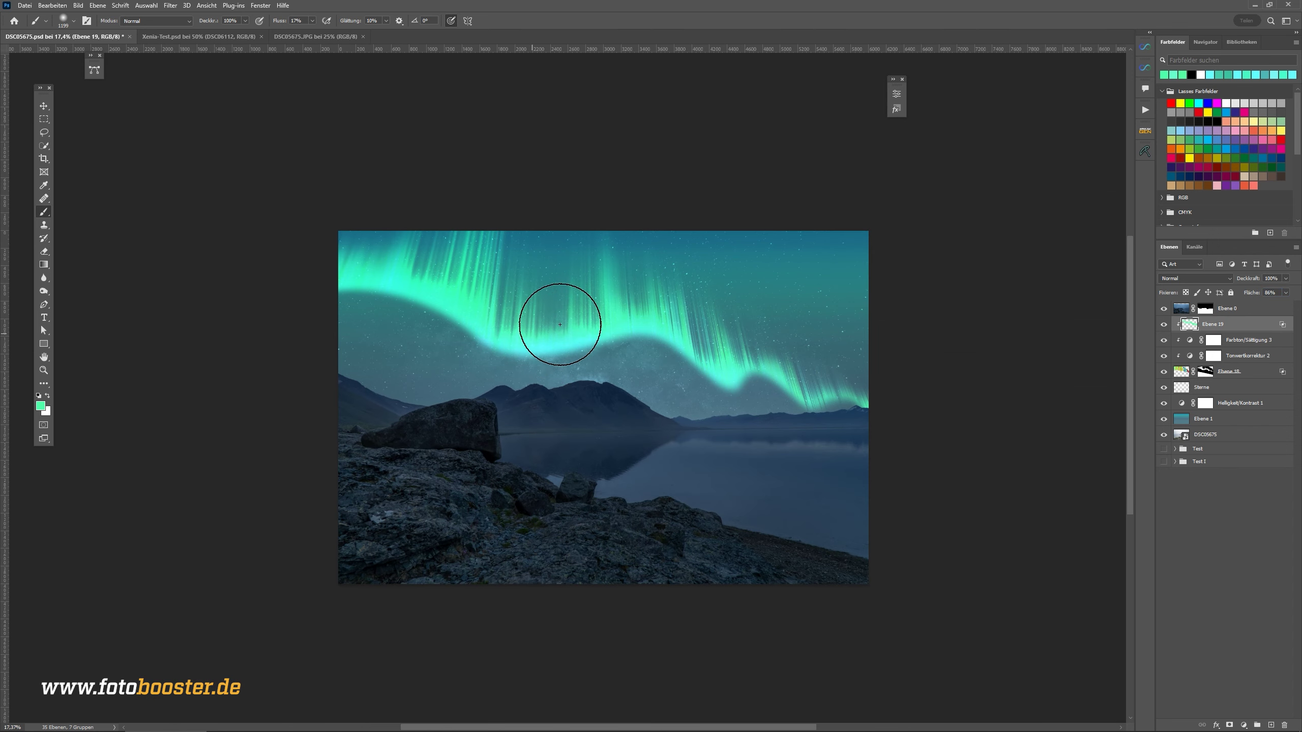
left_click(1253, 339)
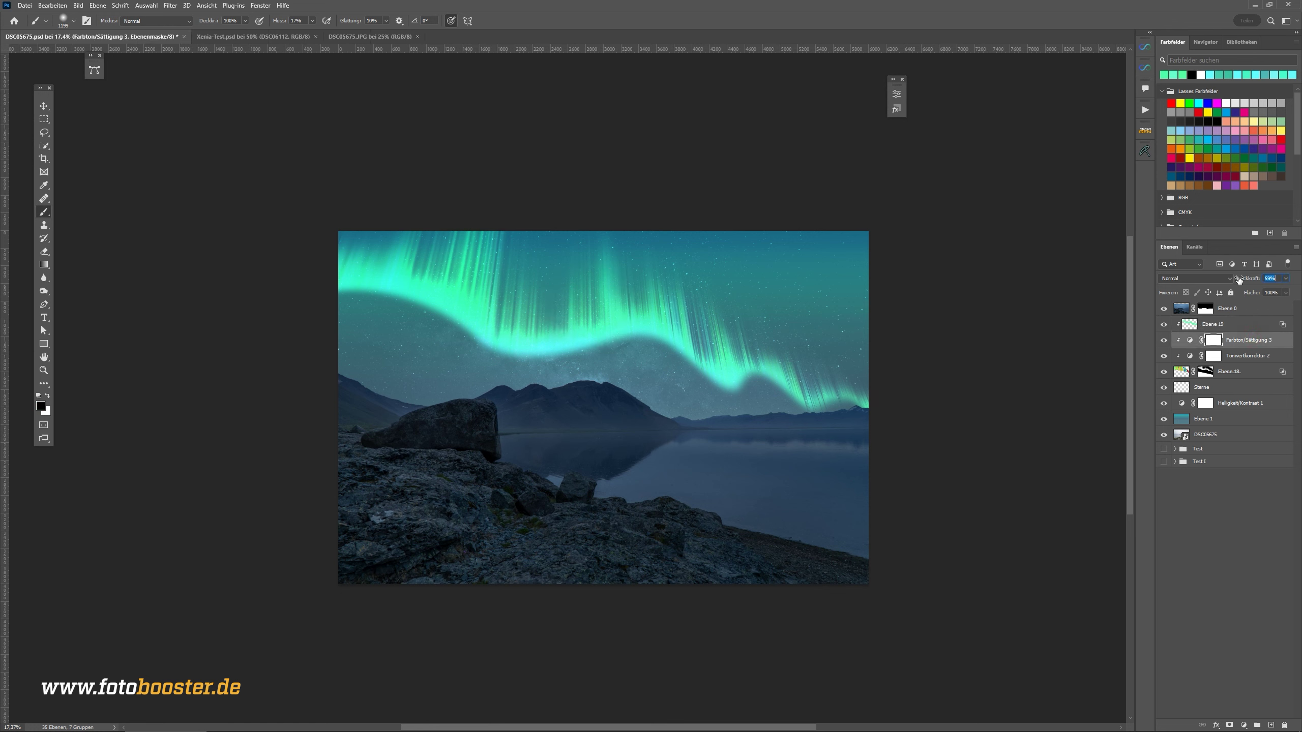
- Lower Farbton/Sättigung 3's opacity and shift its Hue toward a bluer cyan-green
mouse_move(1238, 279)
left_mouse_down()
mouse_move(1222, 281)
mouse_move(1233, 286)
left_mouse_up()
double_click(1193, 340)
left_click_drag(842, 90, 1099, 120)
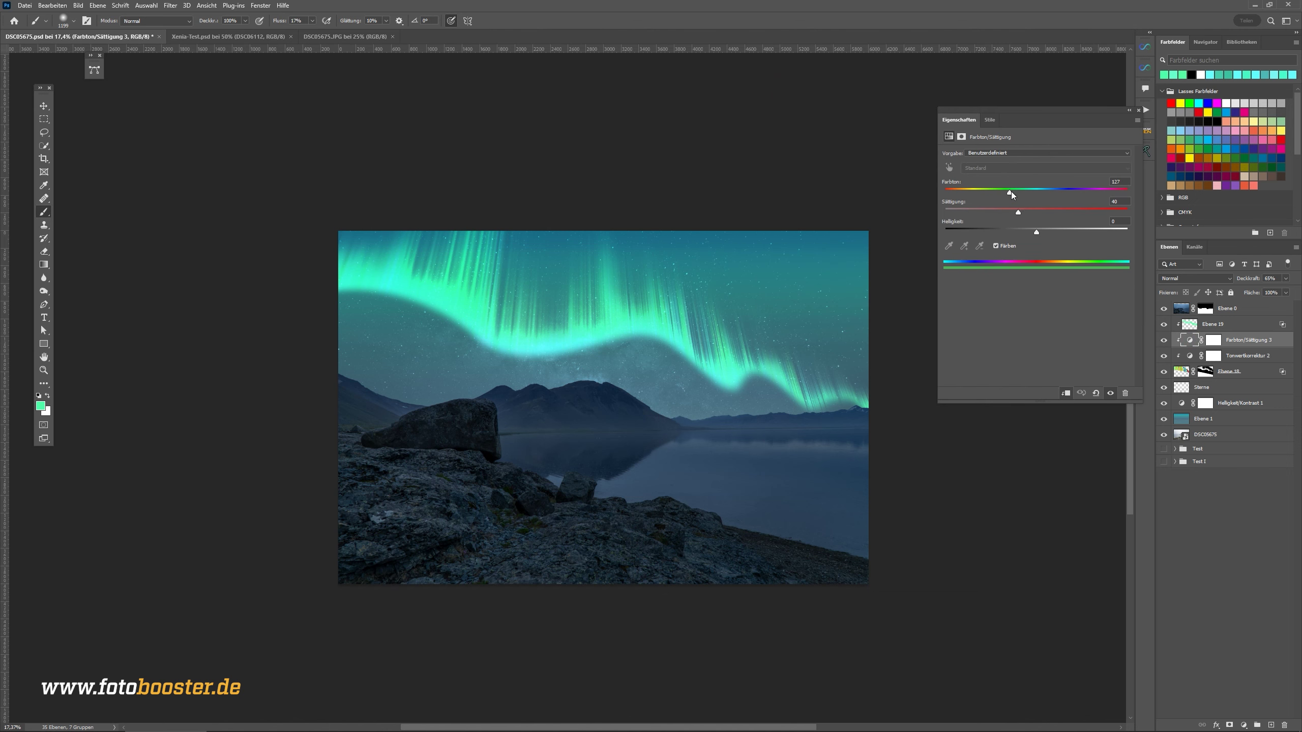
mouse_move(1020, 193)
left_mouse_down()
mouse_move(1072, 193)
mouse_move(1035, 192)
mouse_move(1054, 192)
left_mouse_up()
left_click(1130, 110)
left_click_drag(554, 388, 635, 389)
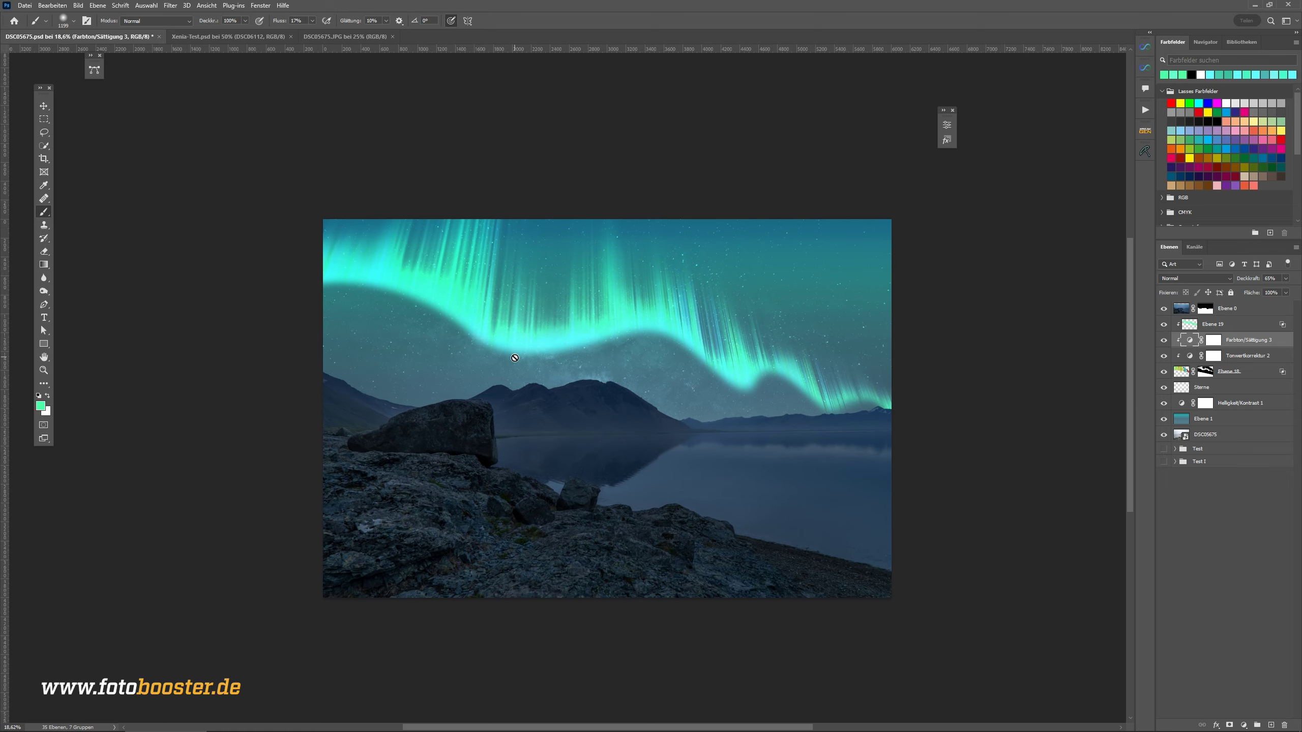
- Paint a brighter cyan glow along the aurora's lower band on Ebene 19 with a ~244 px brush
scroll(827, 417, "up", 2)
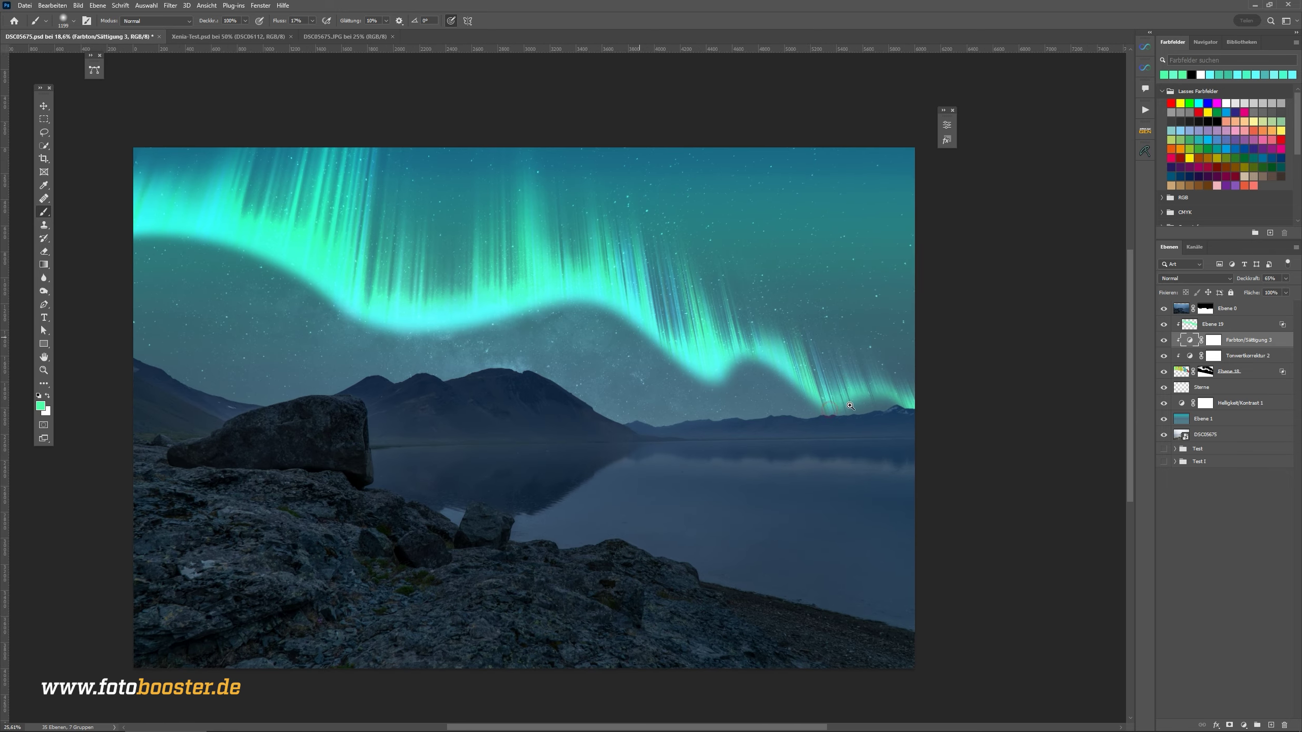
scroll(827, 417, "up", 1)
scroll(827, 417, "up", 2)
key("alt+bracketright")
left_click_drag(834, 376, 739, 388)
left_click(784, 368, "alt")
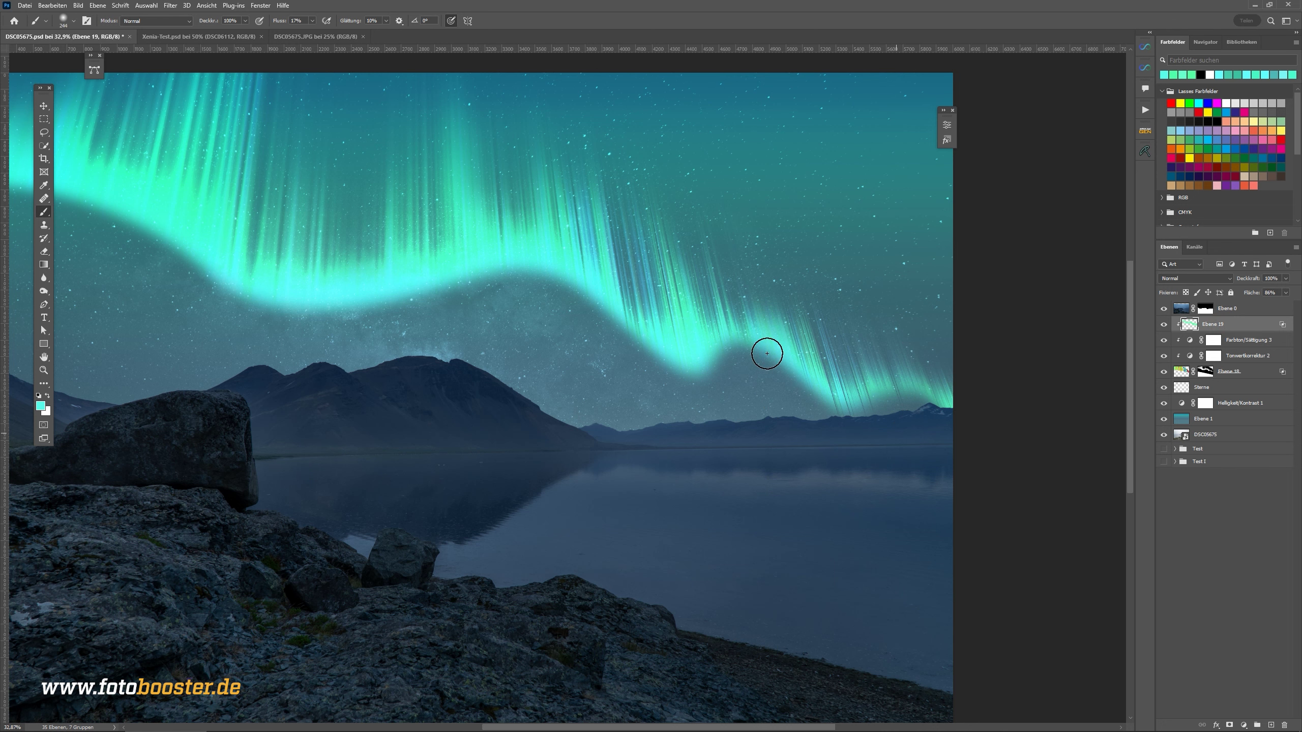
mouse_move(831, 395)
left_mouse_down()
mouse_move(898, 383)
mouse_move(863, 399)
left_mouse_up()
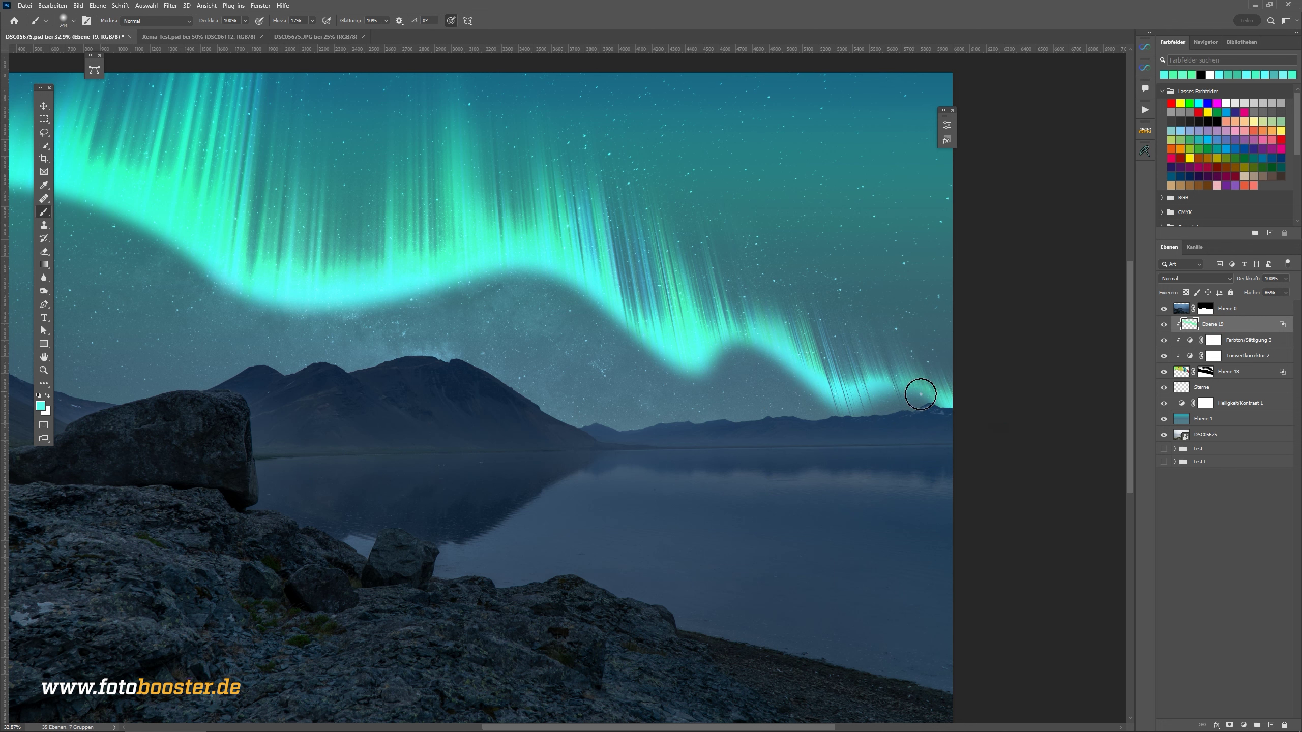
key("ctrl+0")
- Move Ebene 19's Underlying Layer Blend If slider slightly left and confirm
left_click(1164, 324)
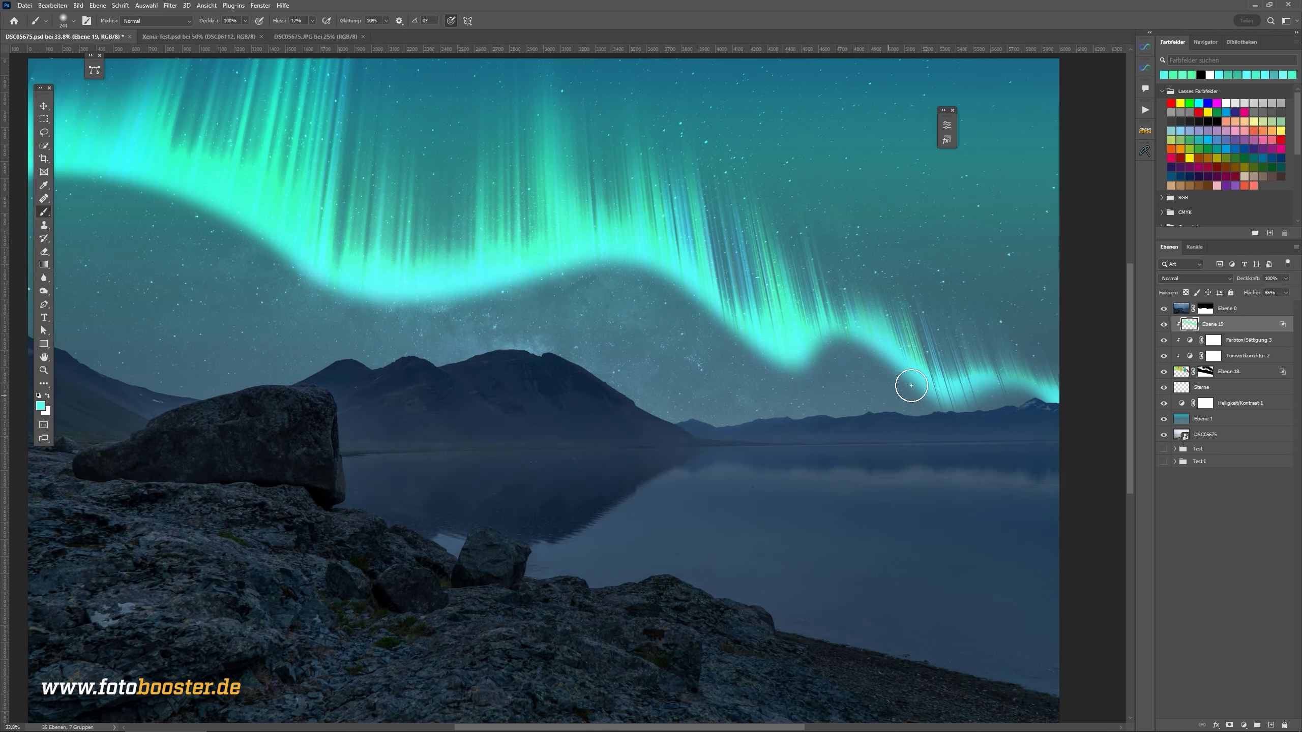
double_click(1265, 323)
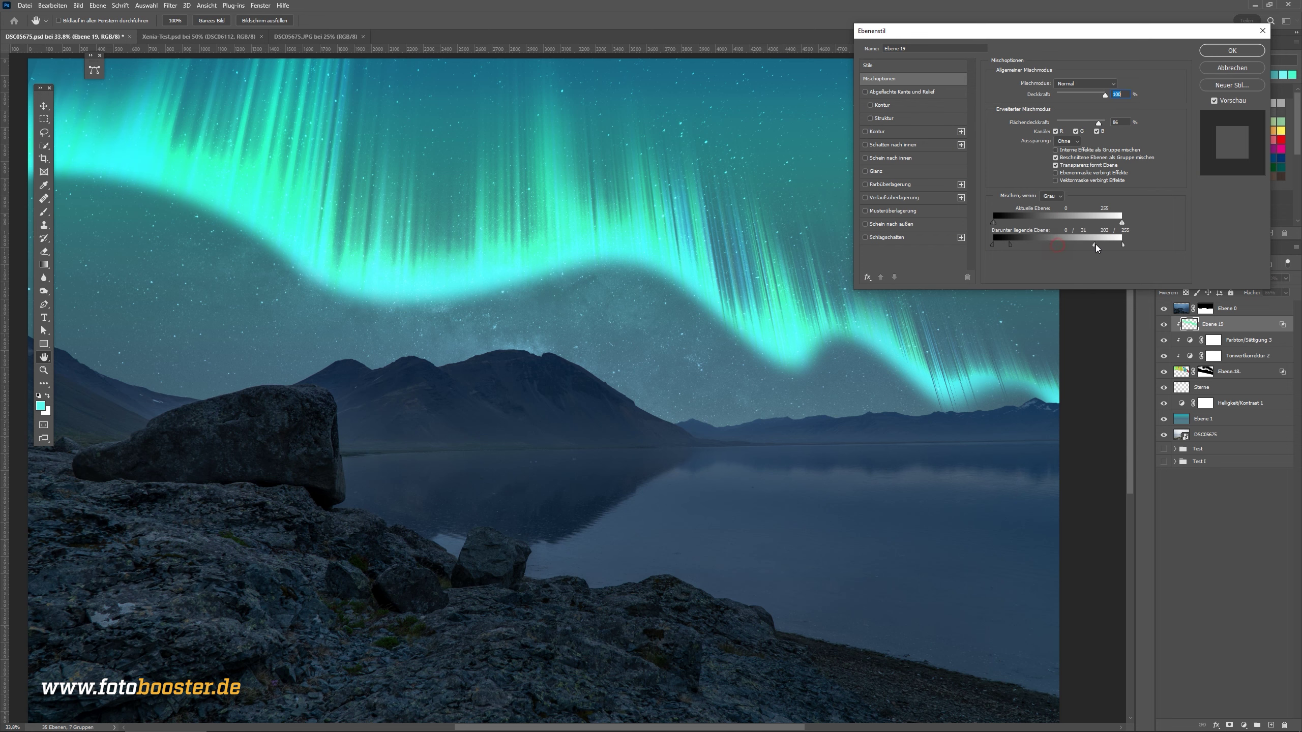
left_click_drag(1010, 245, 1004, 248)
left_click(1233, 51)
scroll(660, 371, "down", 3)
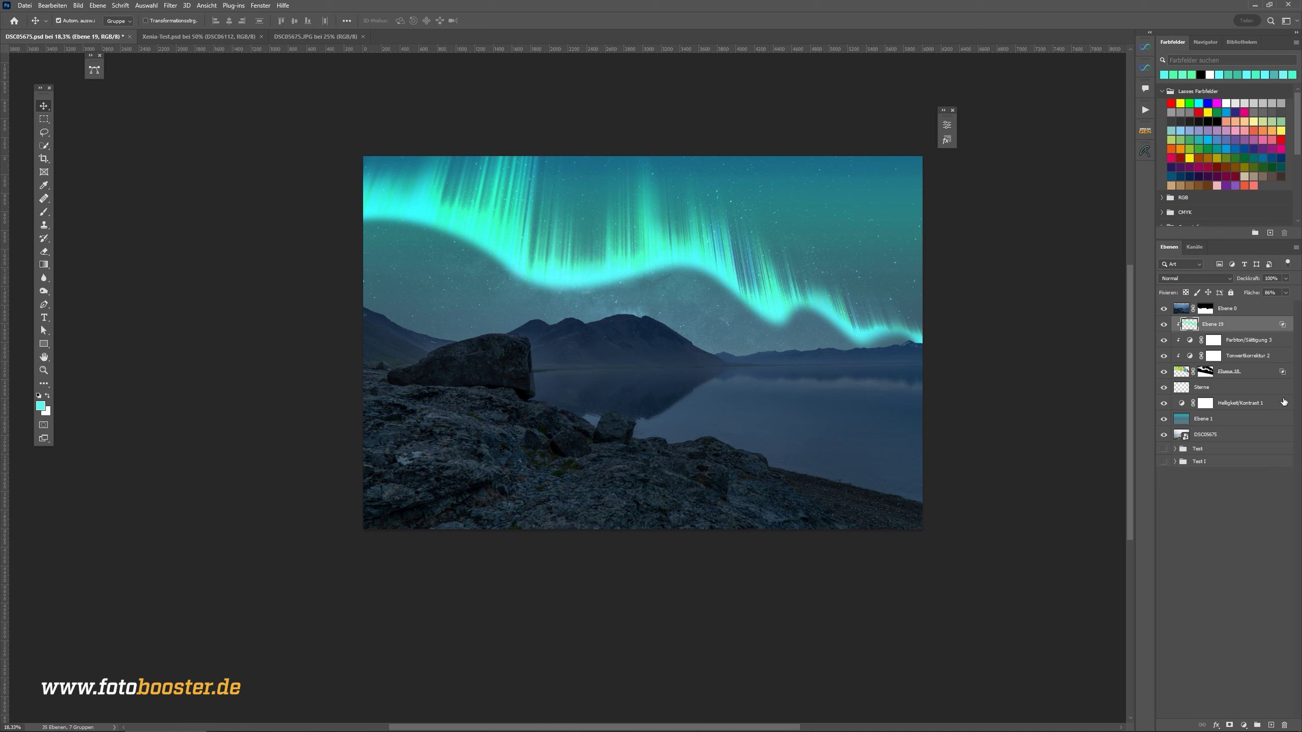
- Group the aurora layers into Gruppe 3 and duplicate the group
left_click(1245, 371, "shift")
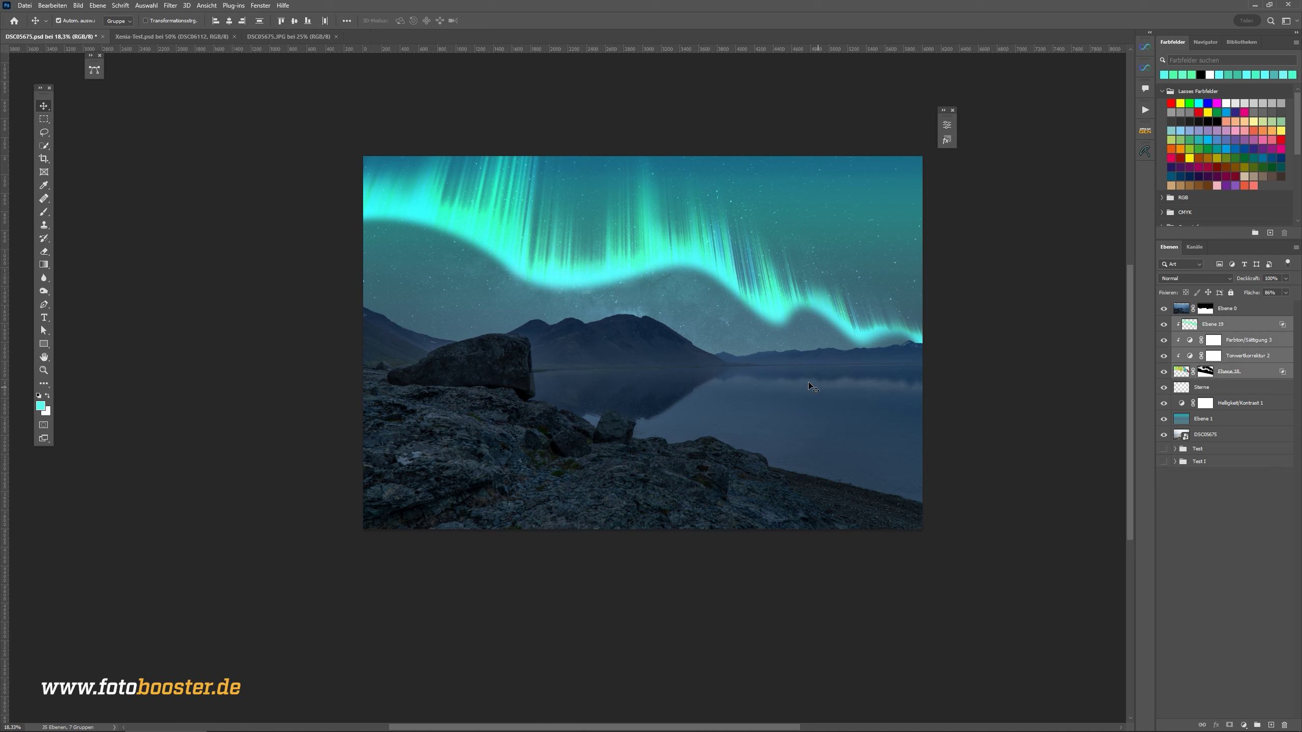
key("ctrl")
key("ctrl+g")
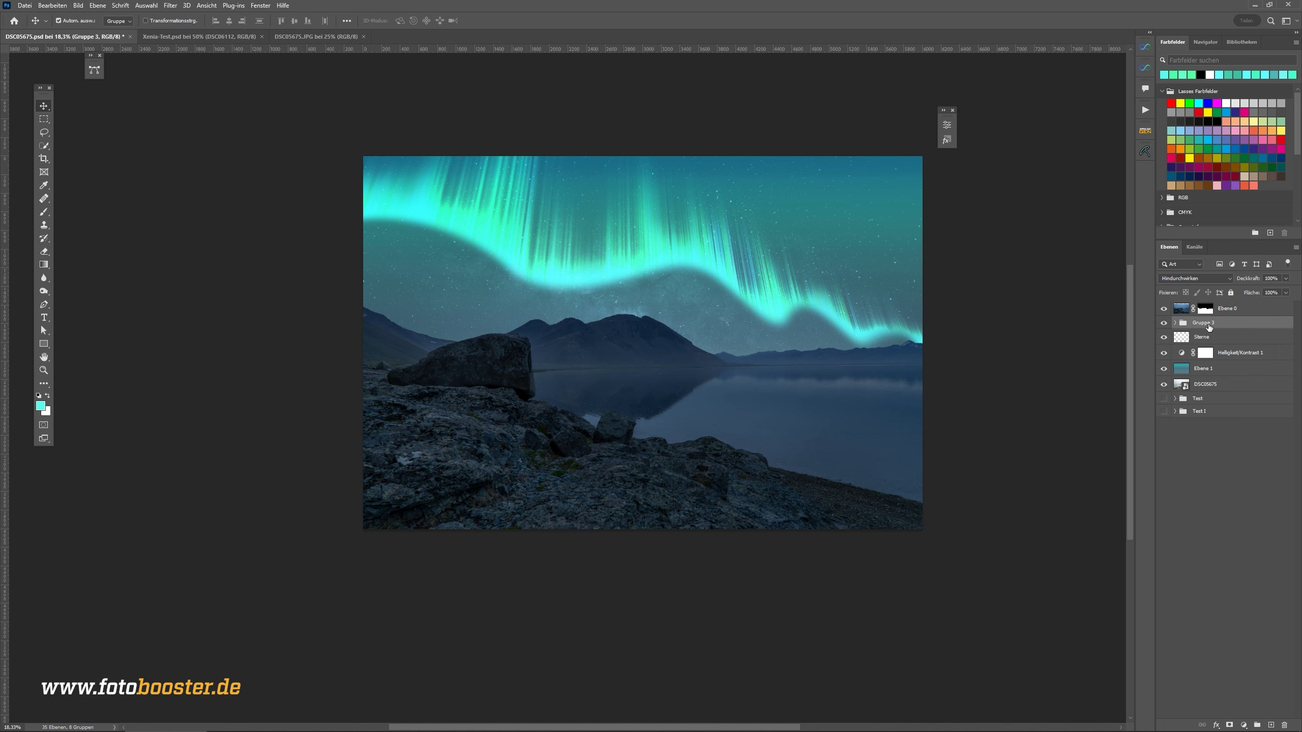
key("ctrl+j")
- Distort the duplicated aurora group, skewing and widening it and moving it down toward the lake
key("ctrl+t")
scroll(812, 347, "down", 2)
left_click_drag(801, 274, 789, 360)
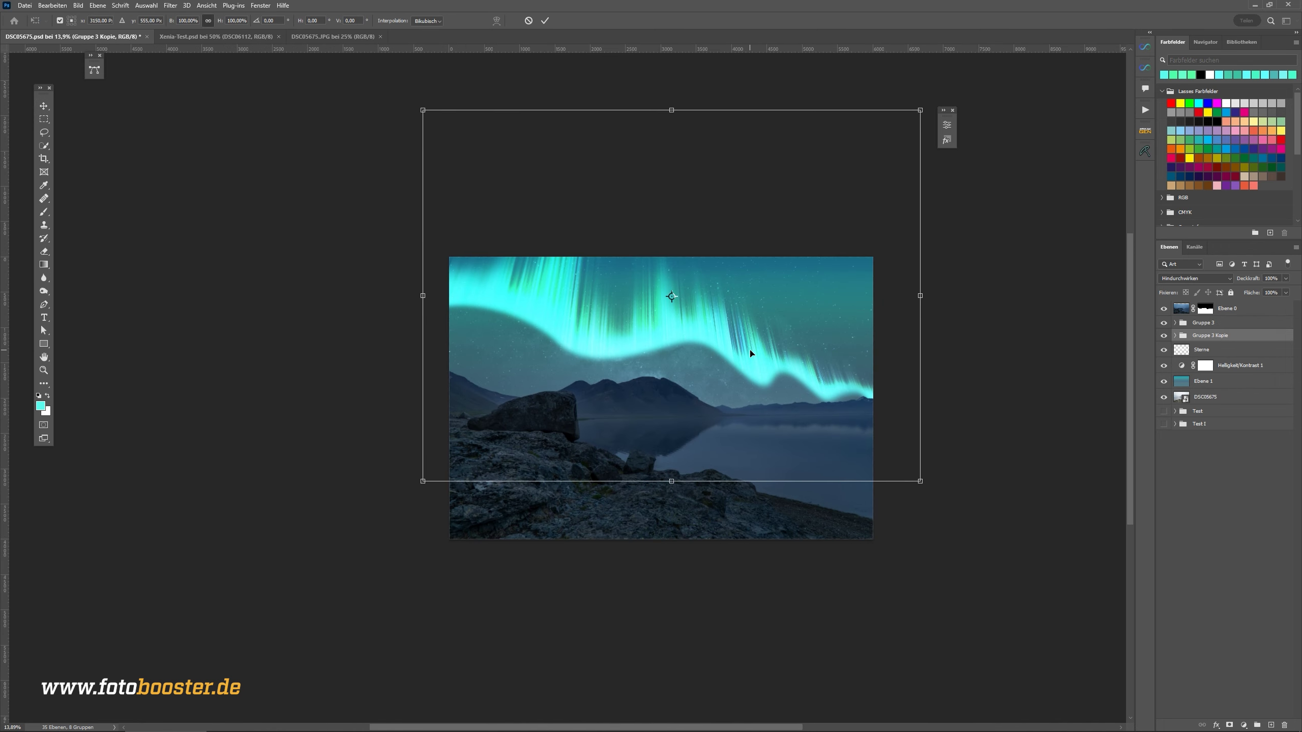
scroll(750, 353, "up", 1)
right_click(456, 303)
left_click(481, 353)
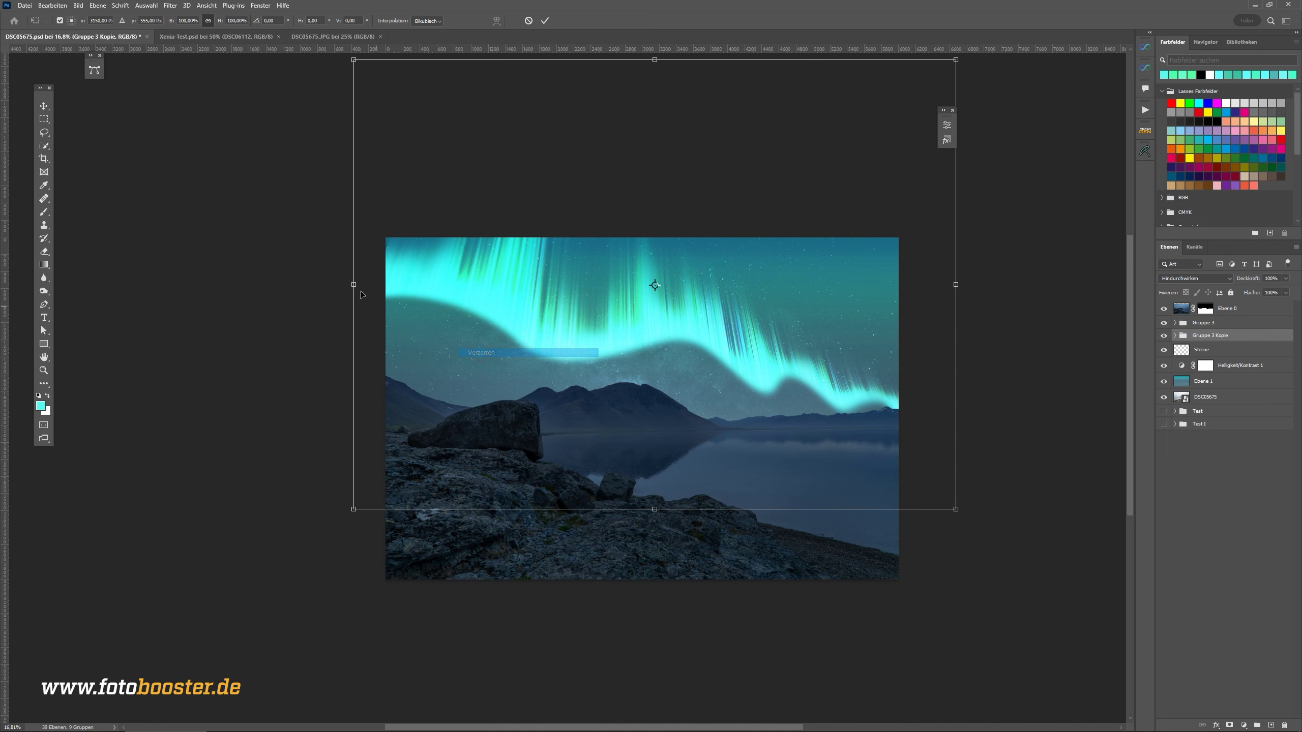
left_click_drag(361, 295, 630, 194)
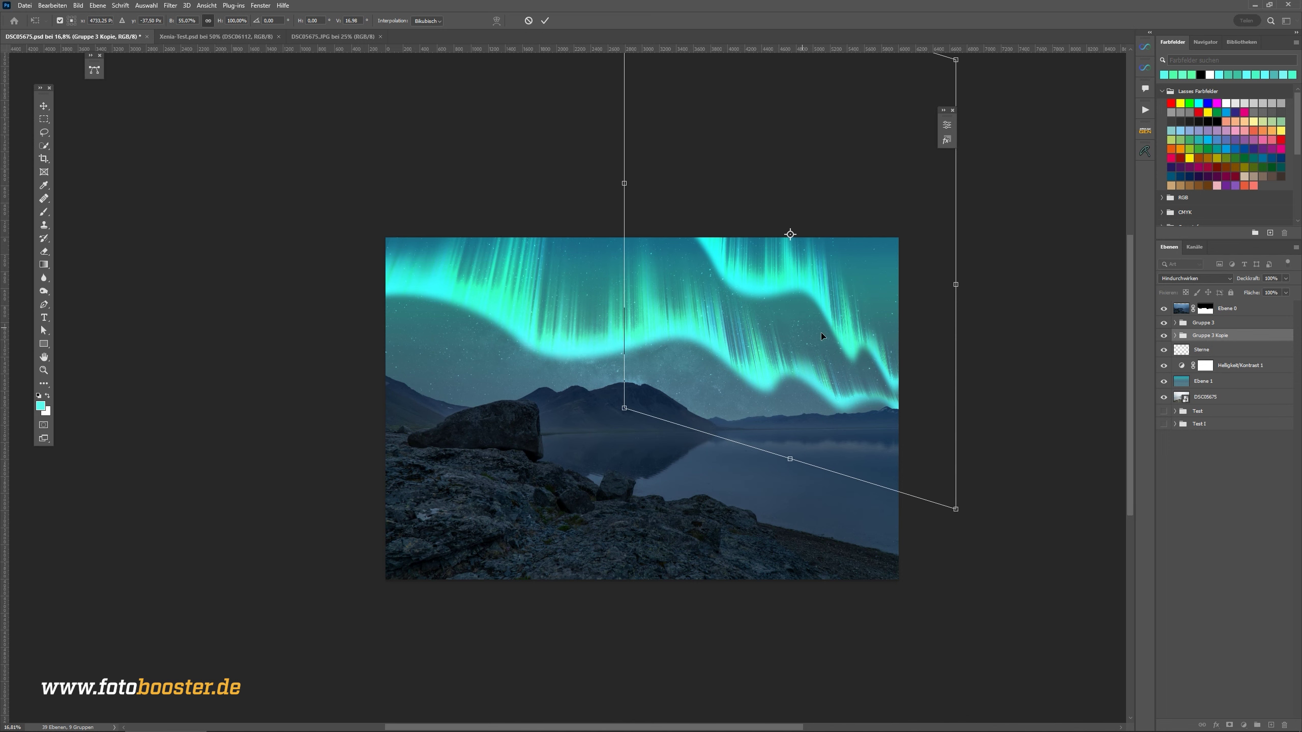
left_click_drag(625, 185, 516, 185)
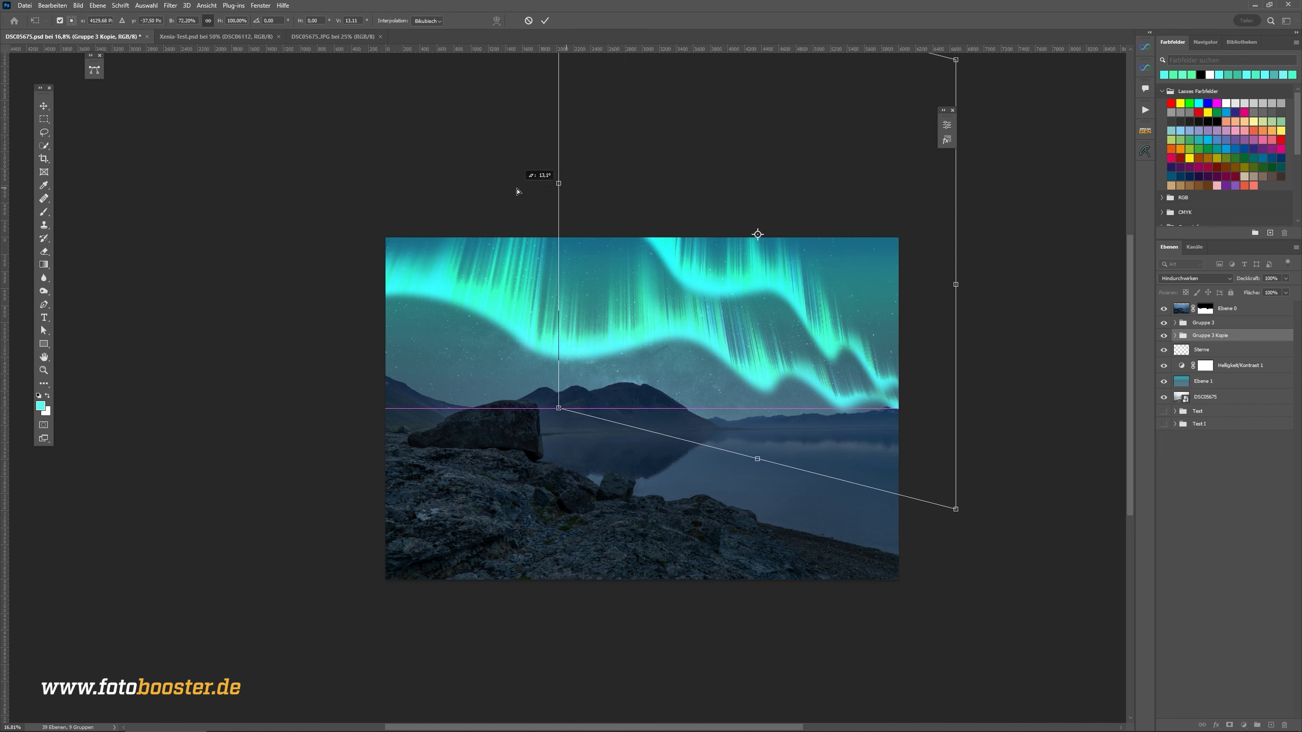
left_click_drag(825, 341, 866, 367)
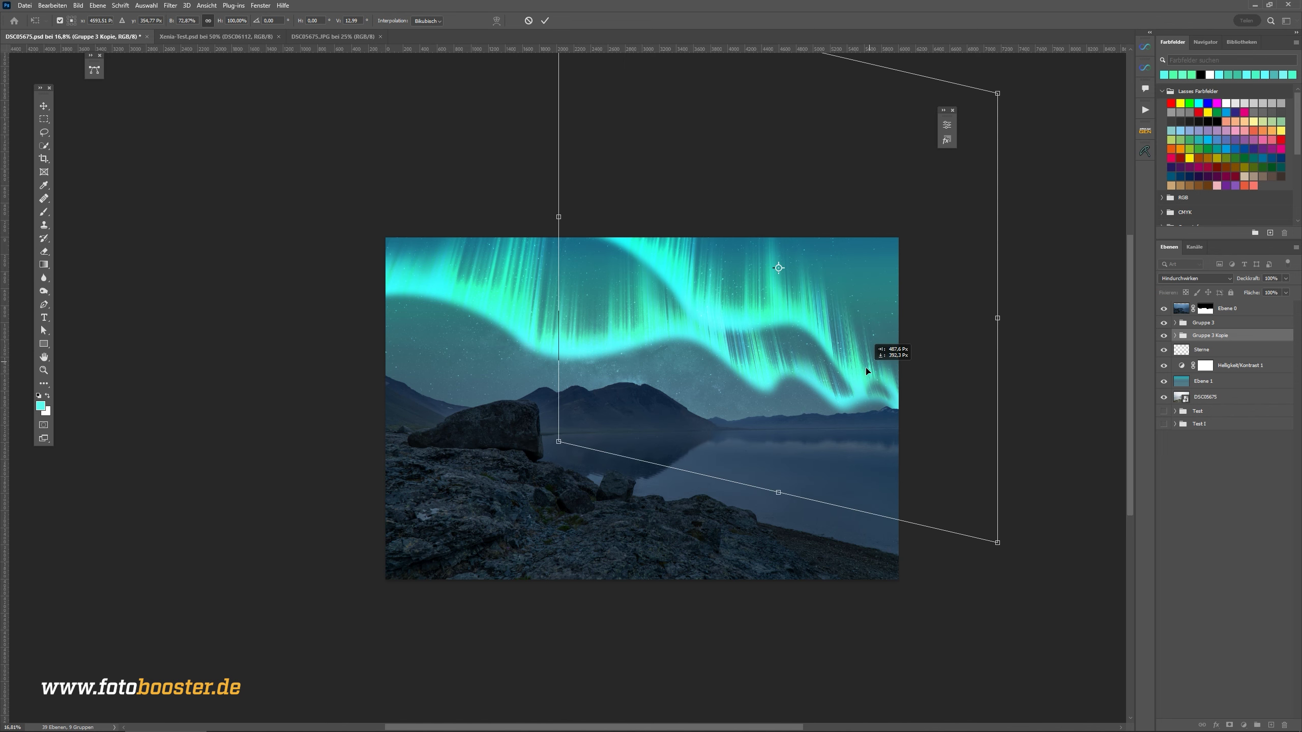
left_click_drag(594, 257, 709, 235)
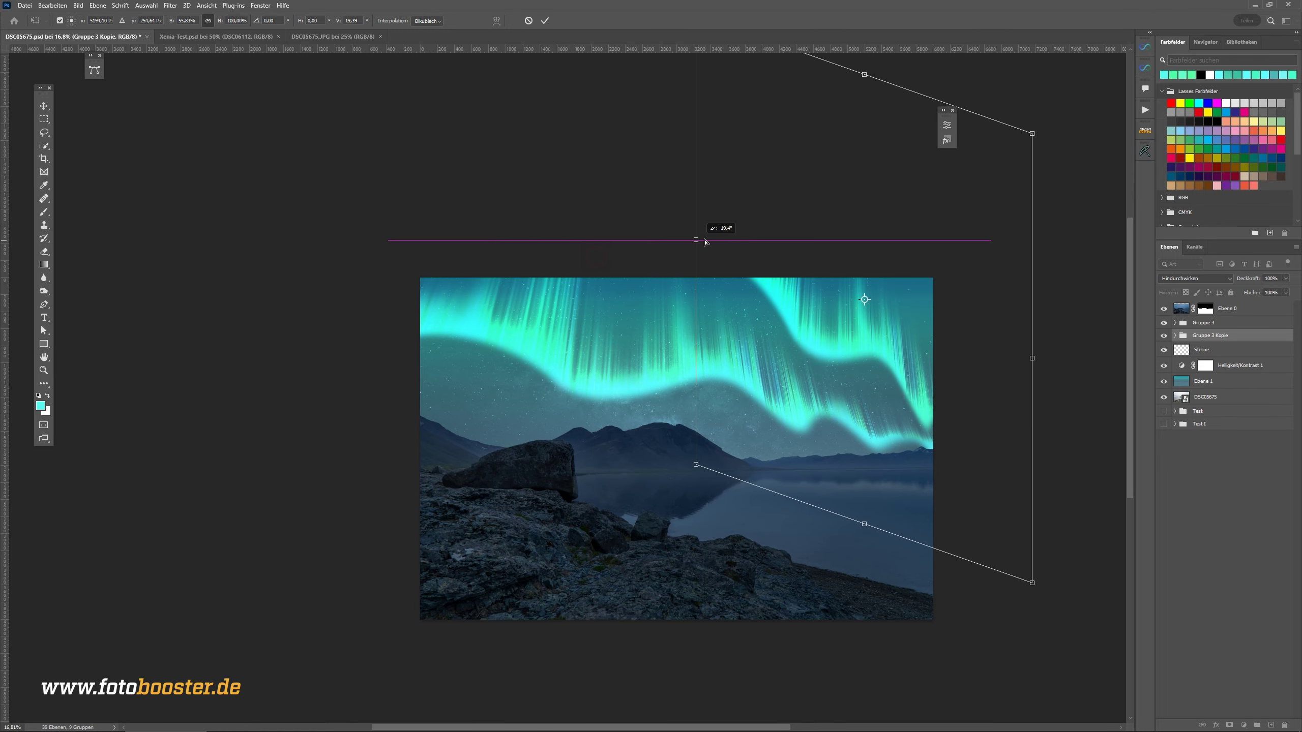
left_click_drag(882, 385, 902, 405)
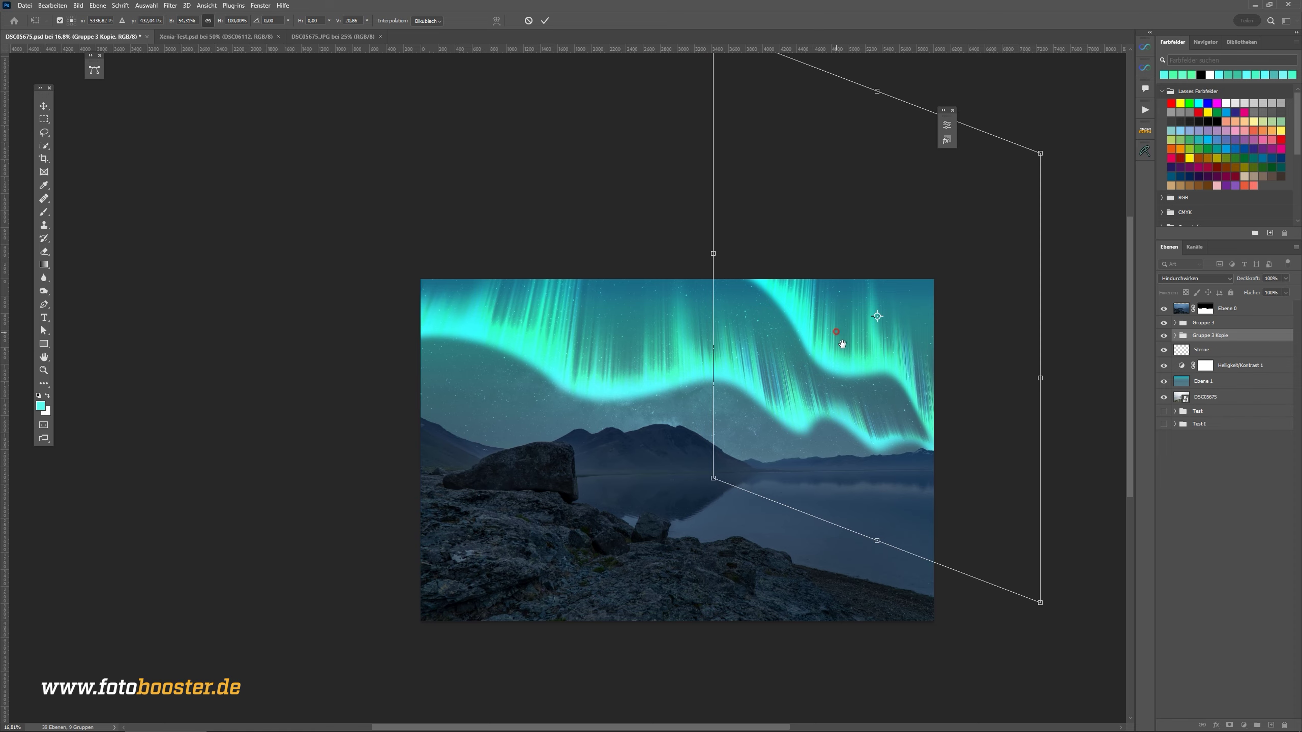
left_click_drag(932, 409, 912, 410)
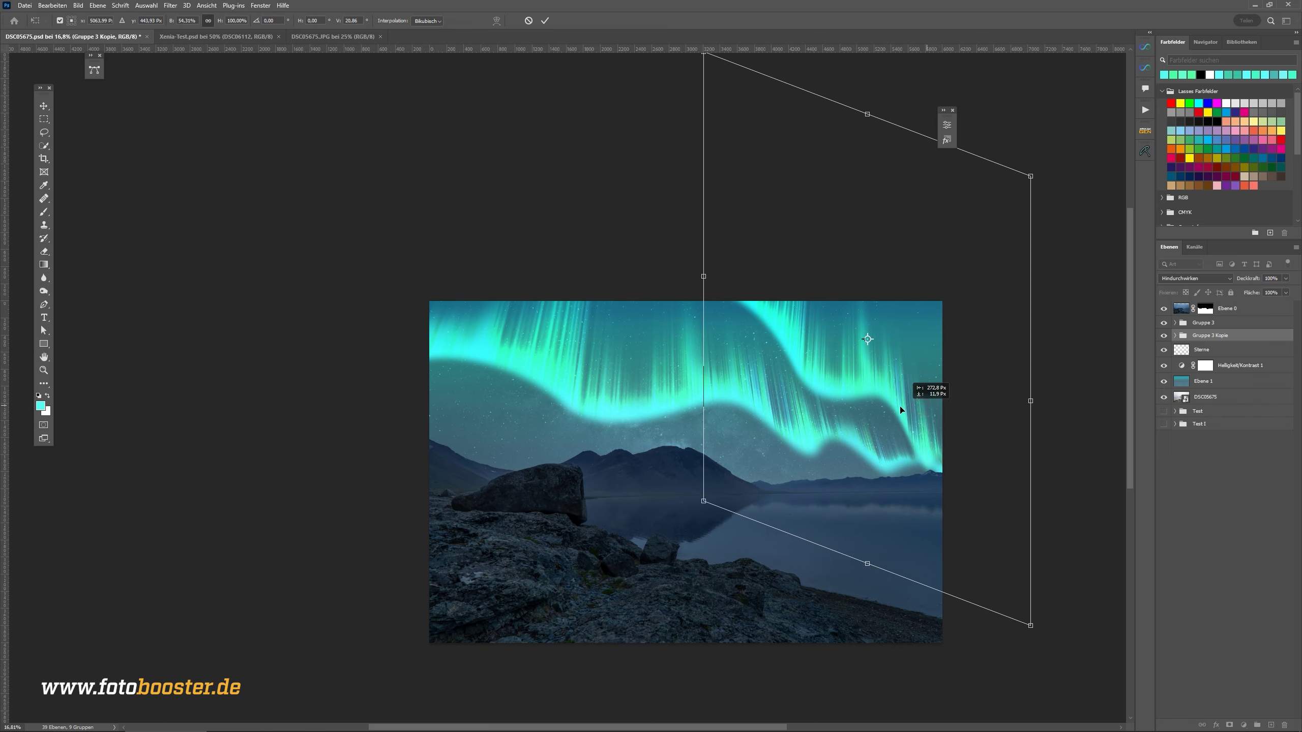
- Free-distort the copy's corners into a broad diagonal curtain and commit the transform
right_click(883, 416)
left_click(781, 461)
right_click(762, 389)
left_click(784, 442)
left_click_drag(1030, 625, 1154, 616)
mouse_move(787, 353)
left_mouse_down()
mouse_move(720, 394)
mouse_move(755, 400)
left_mouse_up()
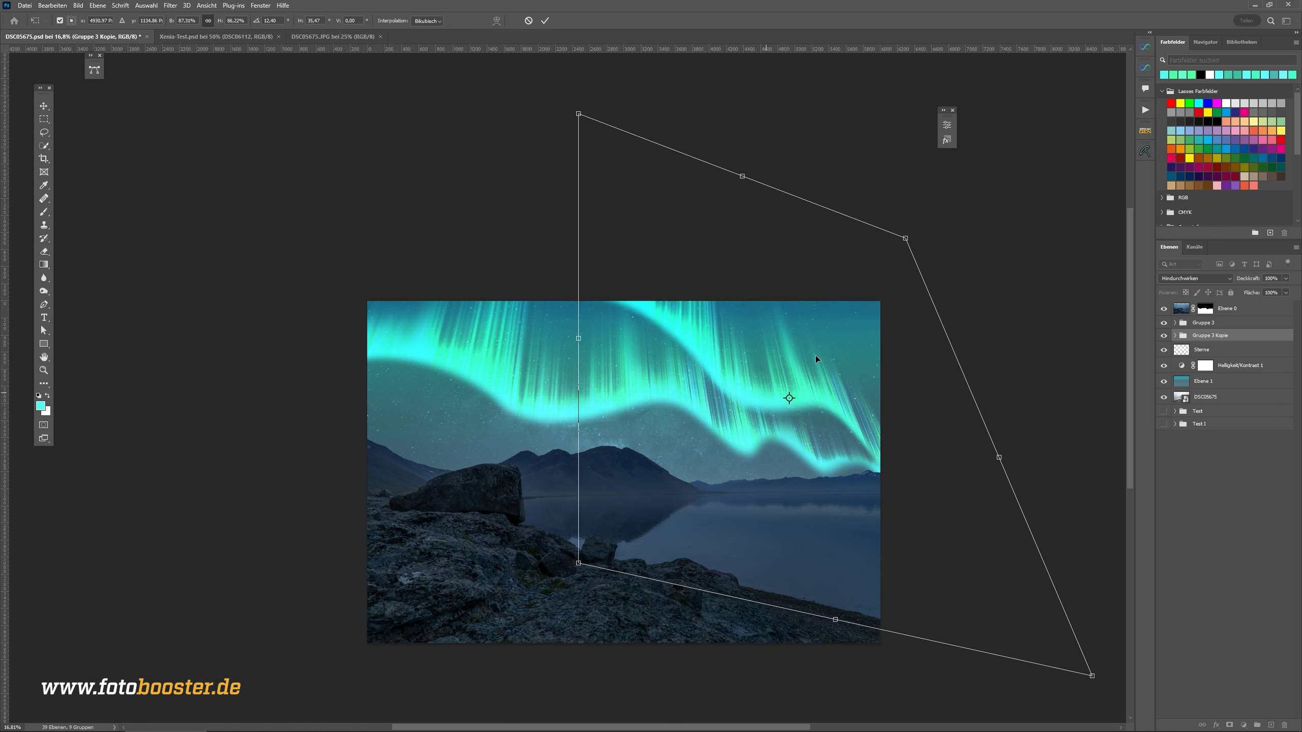
left_click_drag(582, 339, 620, 294)
mouse_move(858, 396)
left_mouse_down()
mouse_move(867, 415)
mouse_move(852, 420)
left_mouse_up()
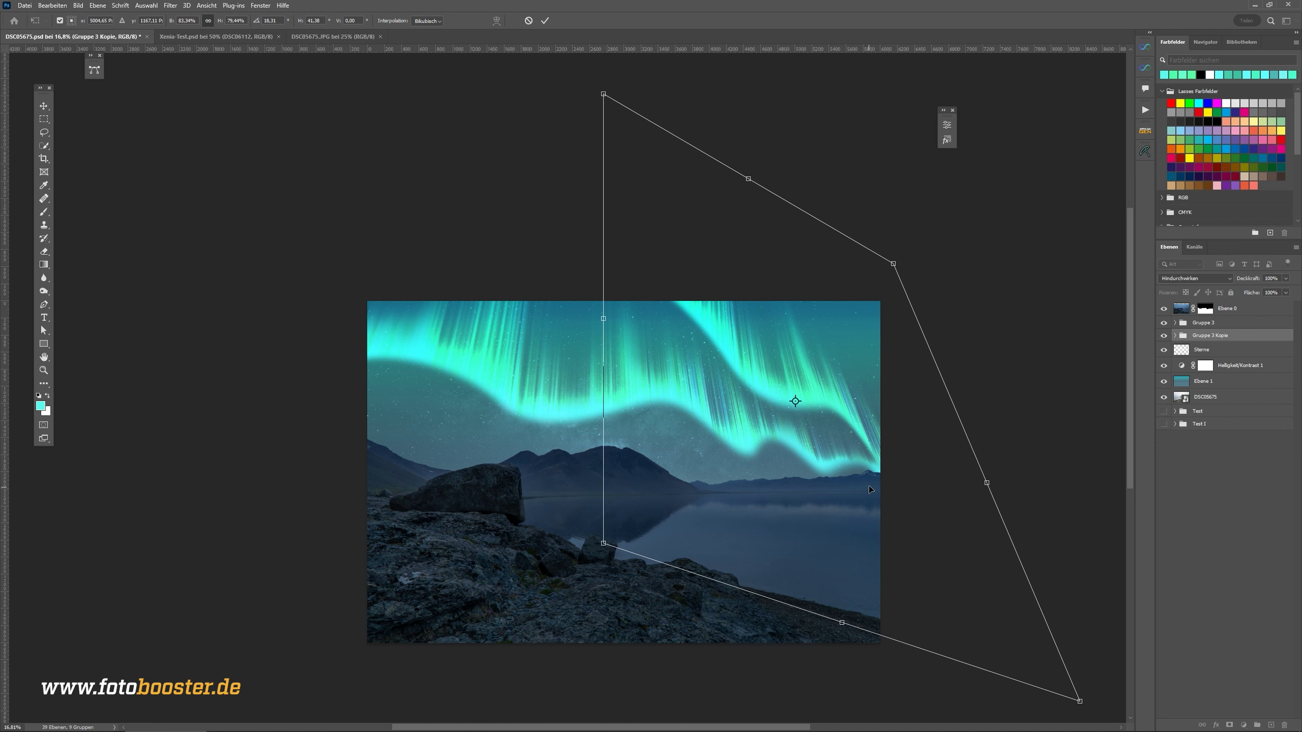
key("Return")
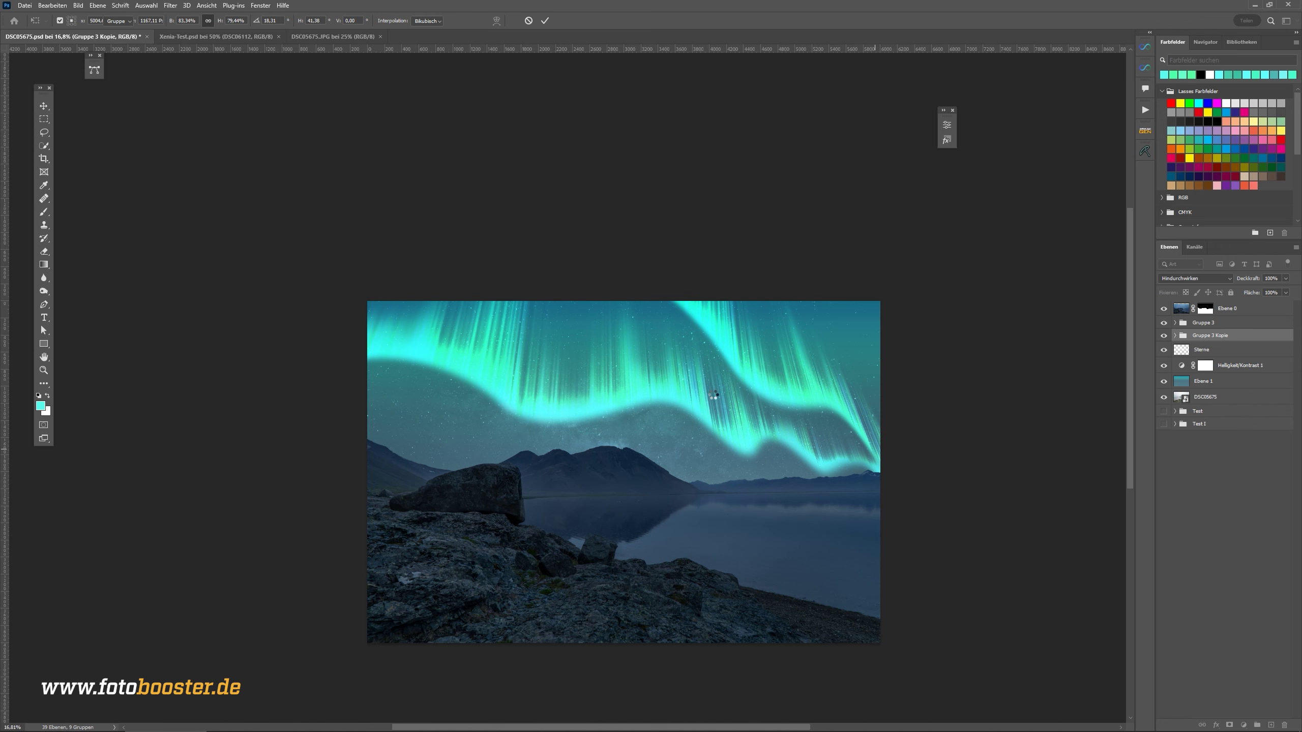
- Set Tonwertkorrektur 2 output levels in Gruppe 3 Kopie to roughly 35–121, then select Sterne
left_click_drag(749, 384, 1069, 355)
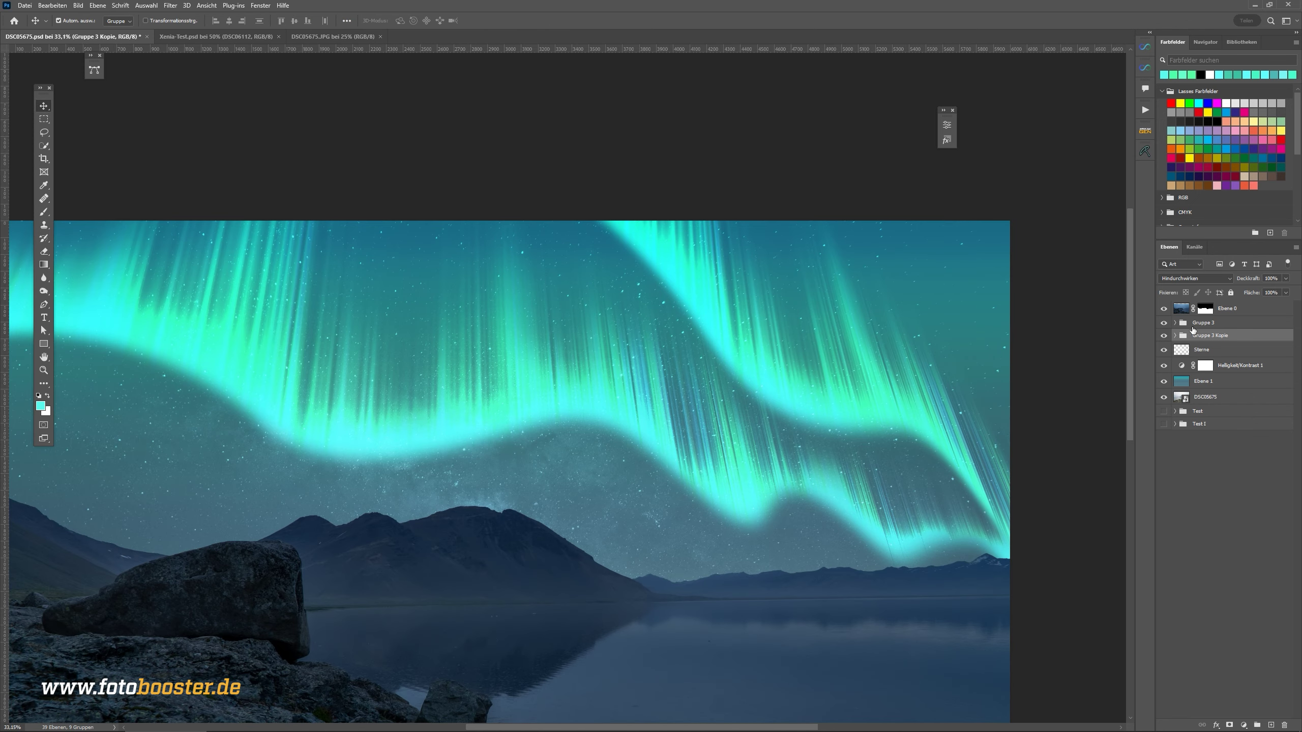
left_click(1176, 336)
left_click(1241, 381)
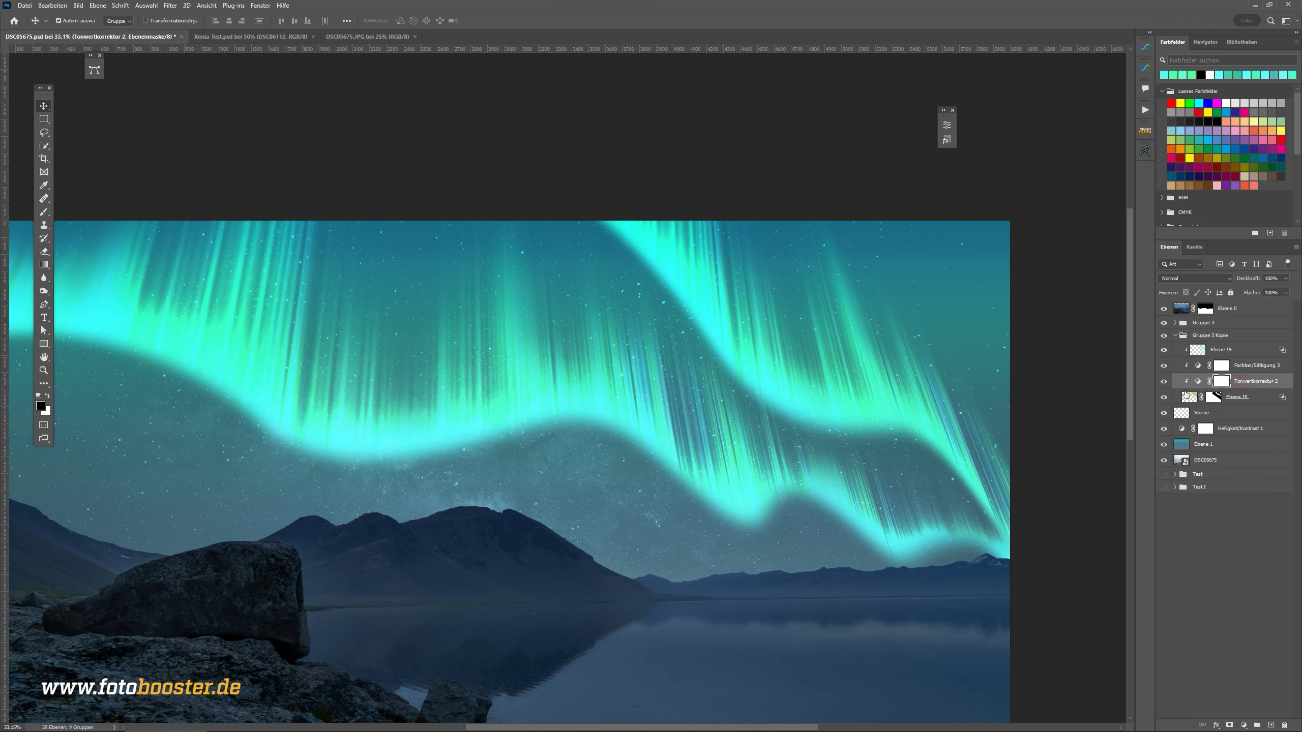
double_click(1194, 381)
left_click_drag(846, 120, 1032, 89)
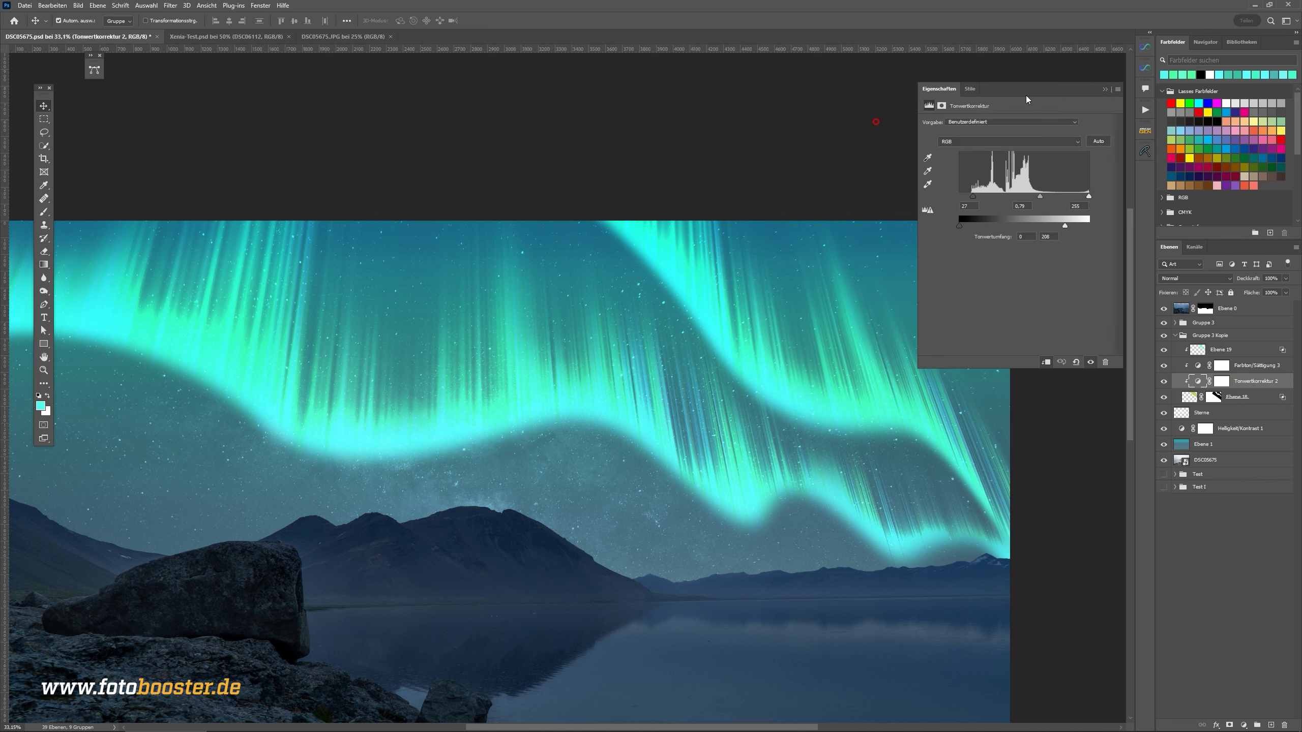
left_click_drag(1066, 226, 1013, 229)
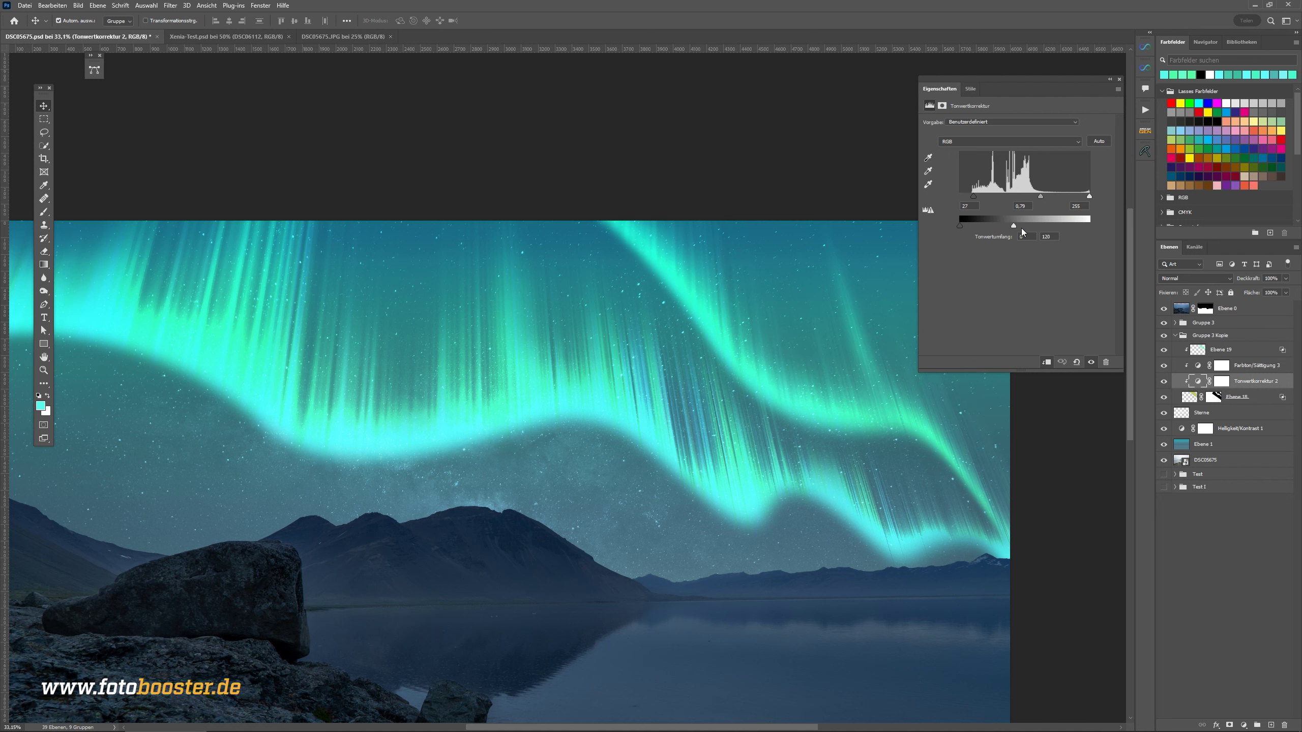
left_click_drag(971, 228, 968, 228)
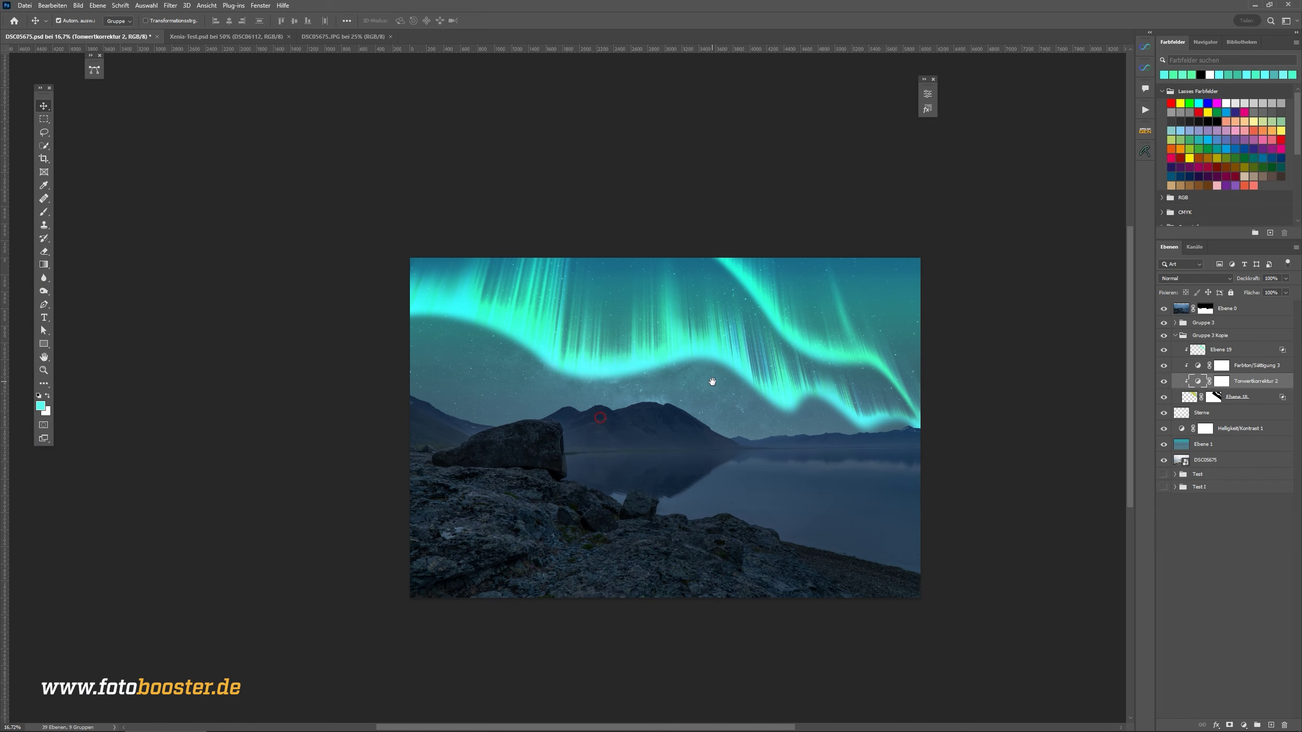
left_click(1175, 335)
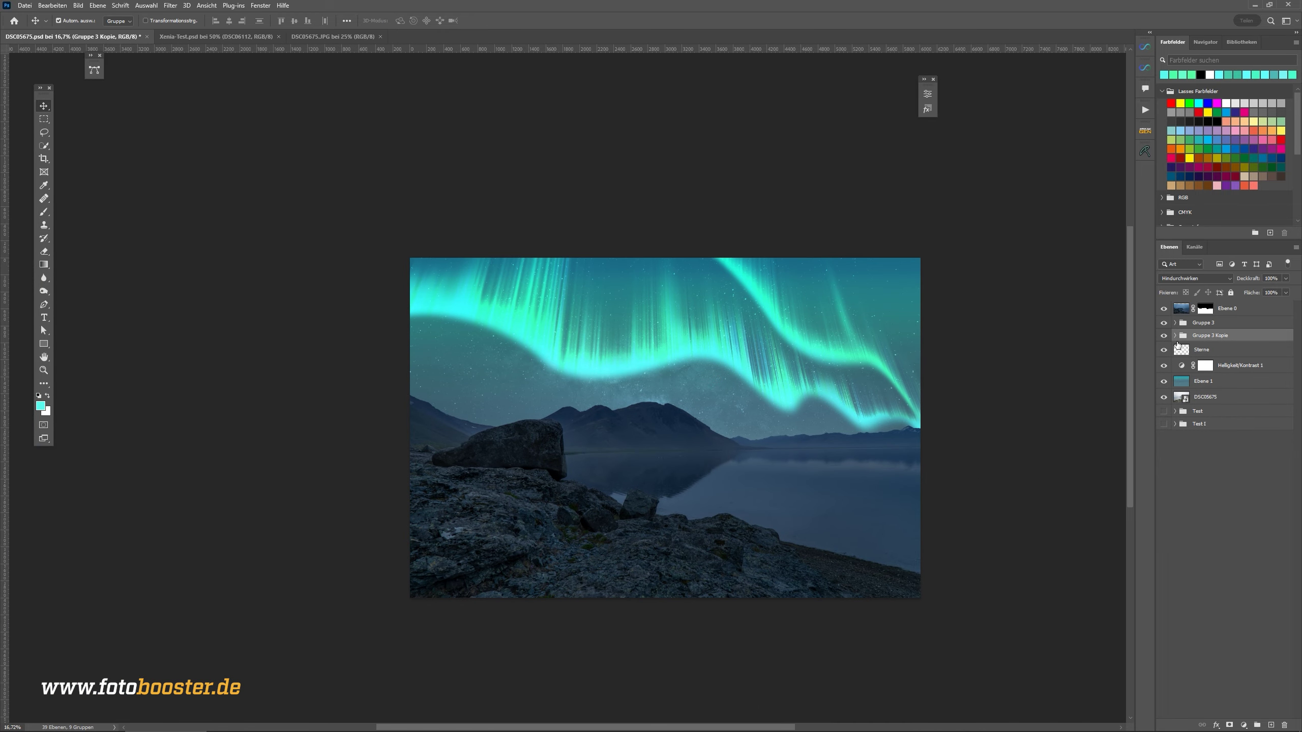
left_click(1195, 351)
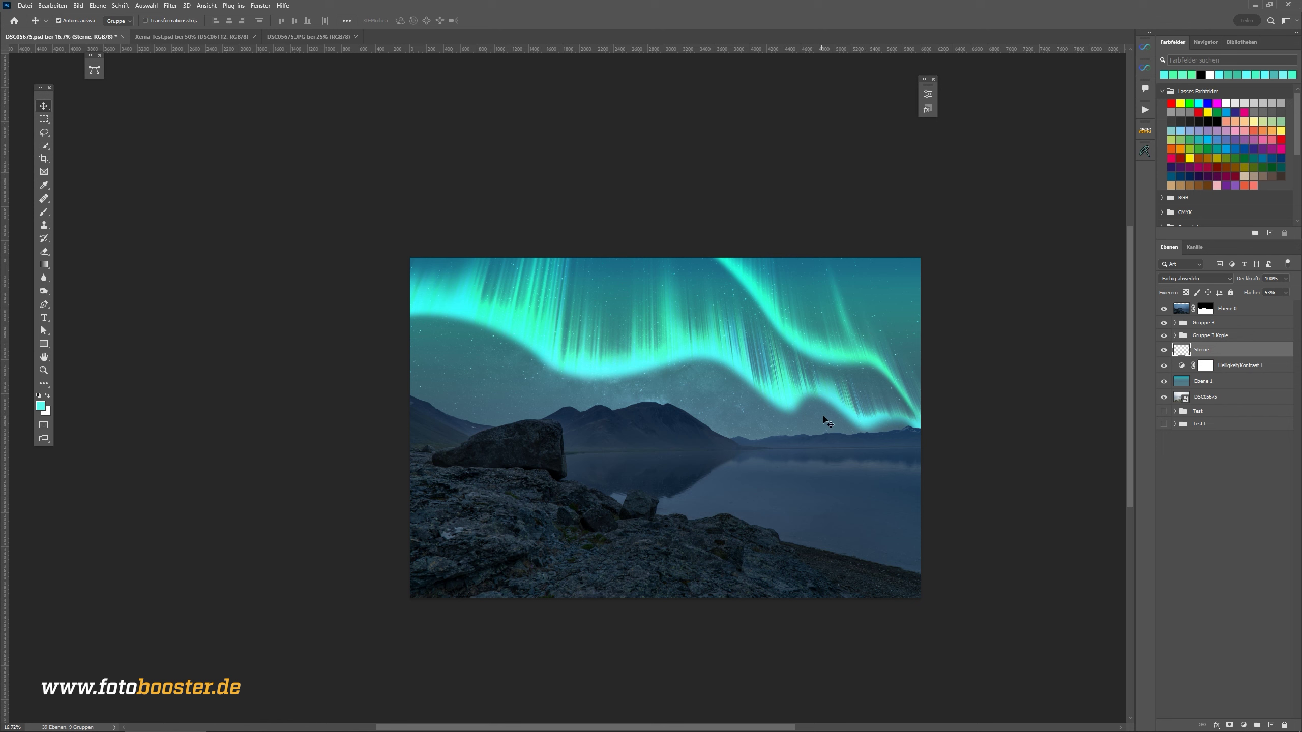
- Add a new layer, Ebene 20, above Sterne and set up a smaller soft brush
left_click(1271, 725)
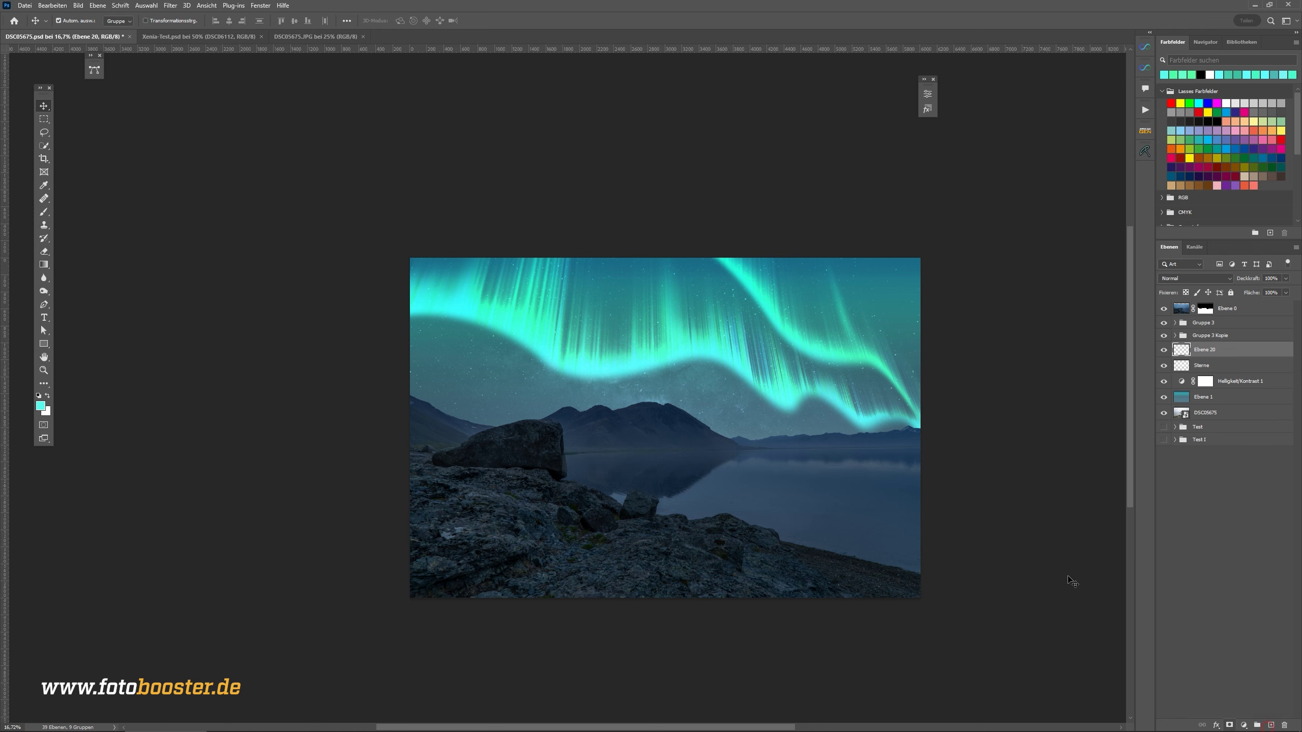
left_click(18, 226)
key("b")
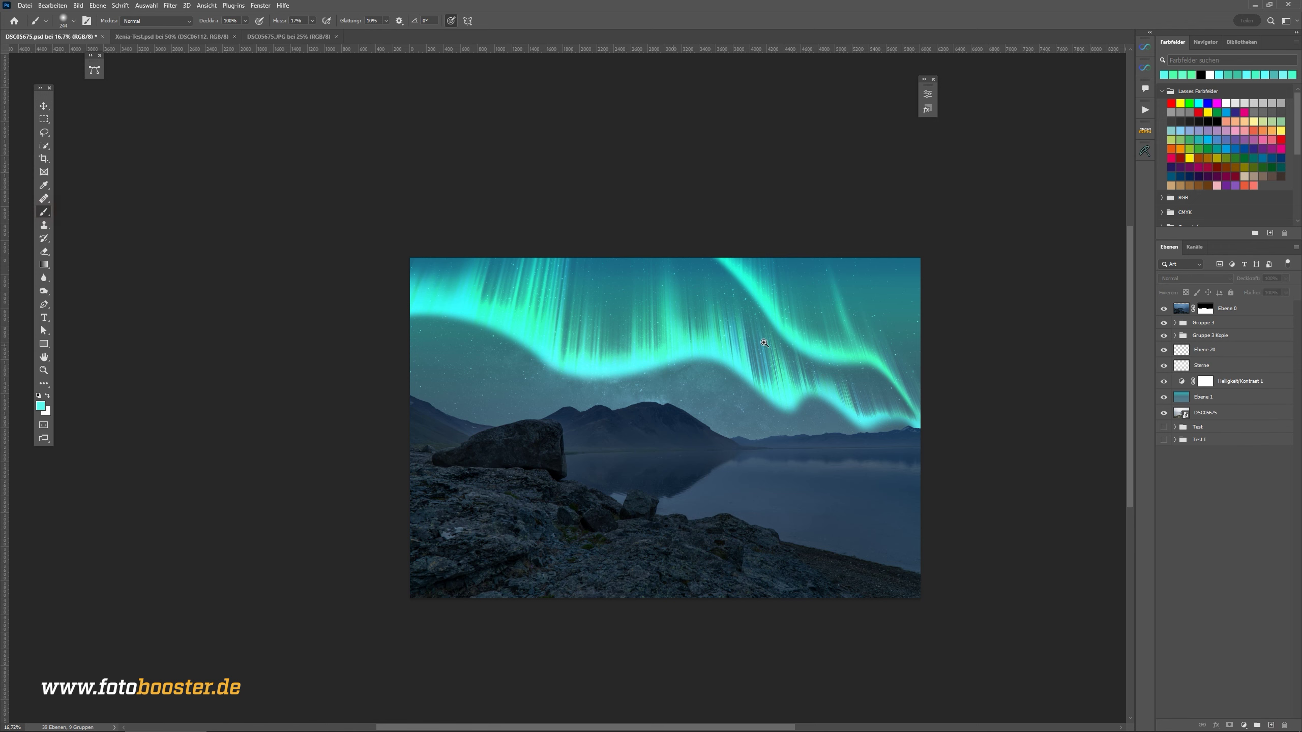
scroll(679, 352, "up", 2)
left_click(1241, 348)
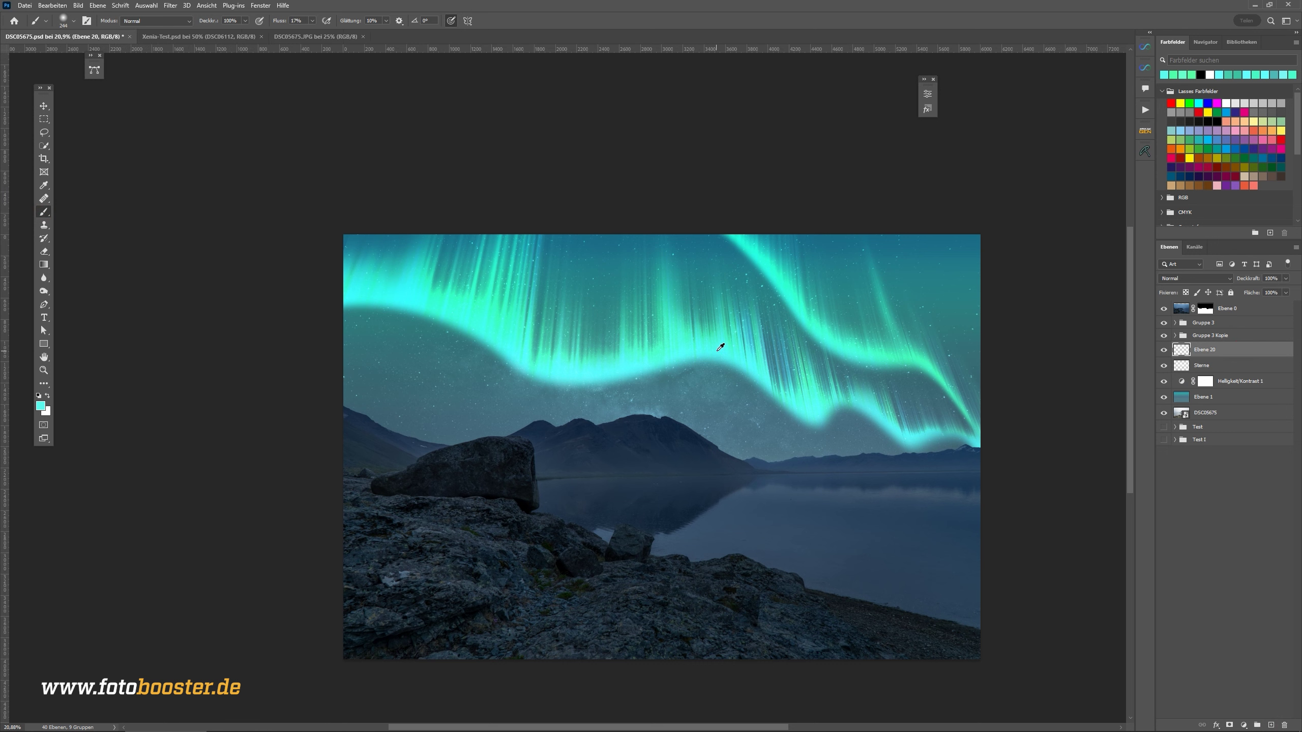
left_click_drag(720, 347, 713, 349)
- Paint a low-flow cyan glow along the lower aurora band, discarding two trial strokes
mouse_move(620, 354)
left_mouse_down()
mouse_move(904, 416)
mouse_move(718, 401)
left_mouse_up()
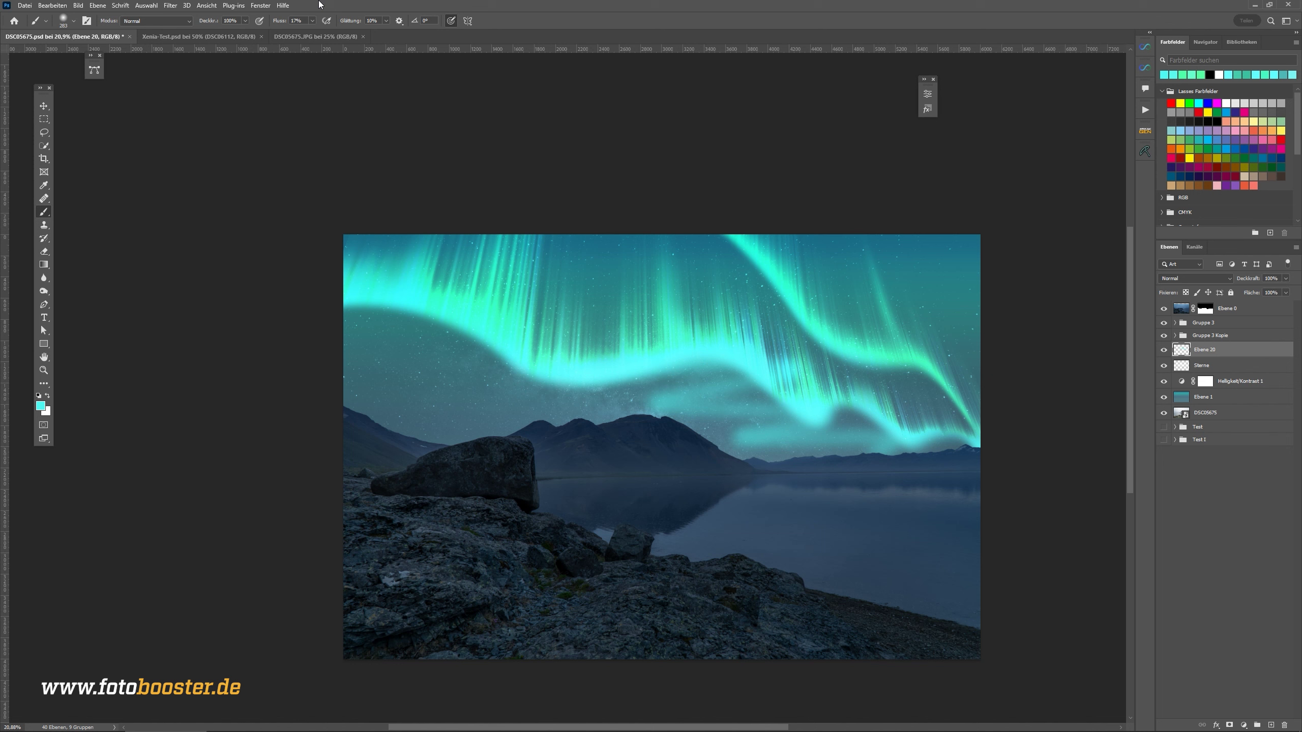
key("ctrl+z")
left_click_drag(768, 357, 425, 357)
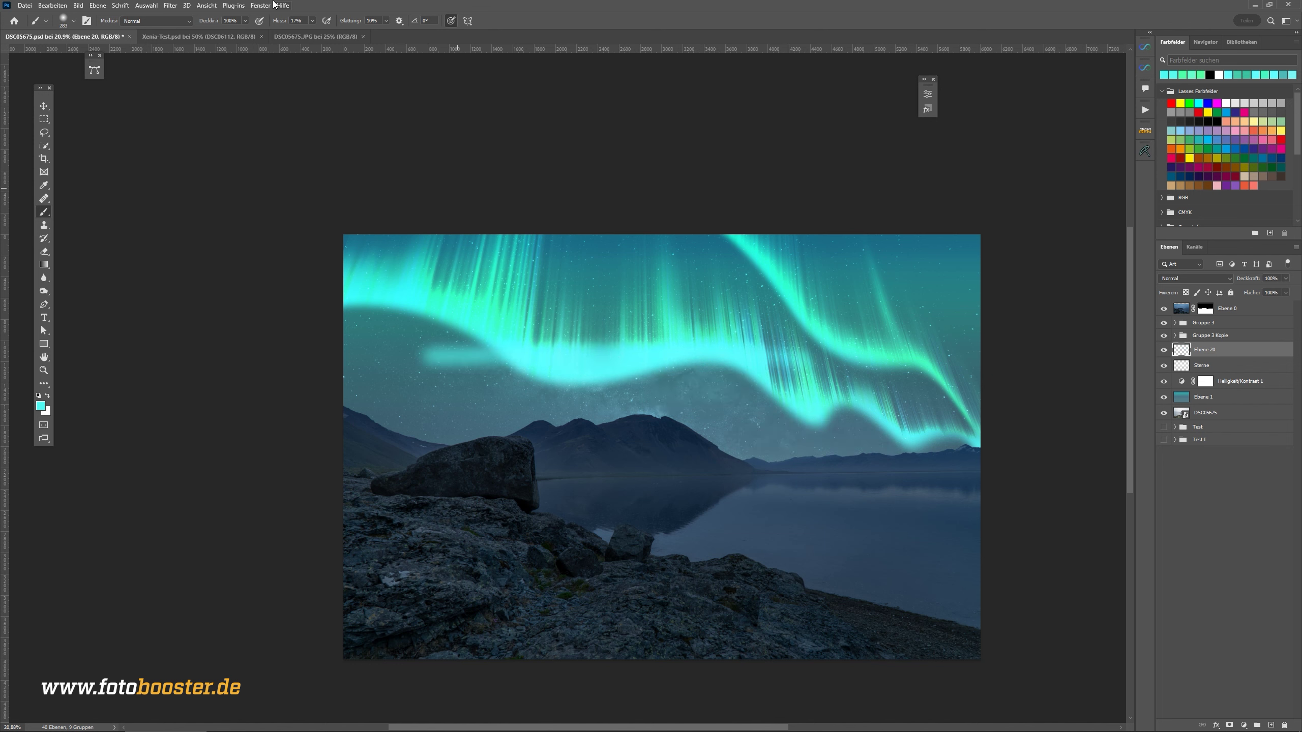
key("ctrl+z")
left_click_drag(280, 21, 277, 25)
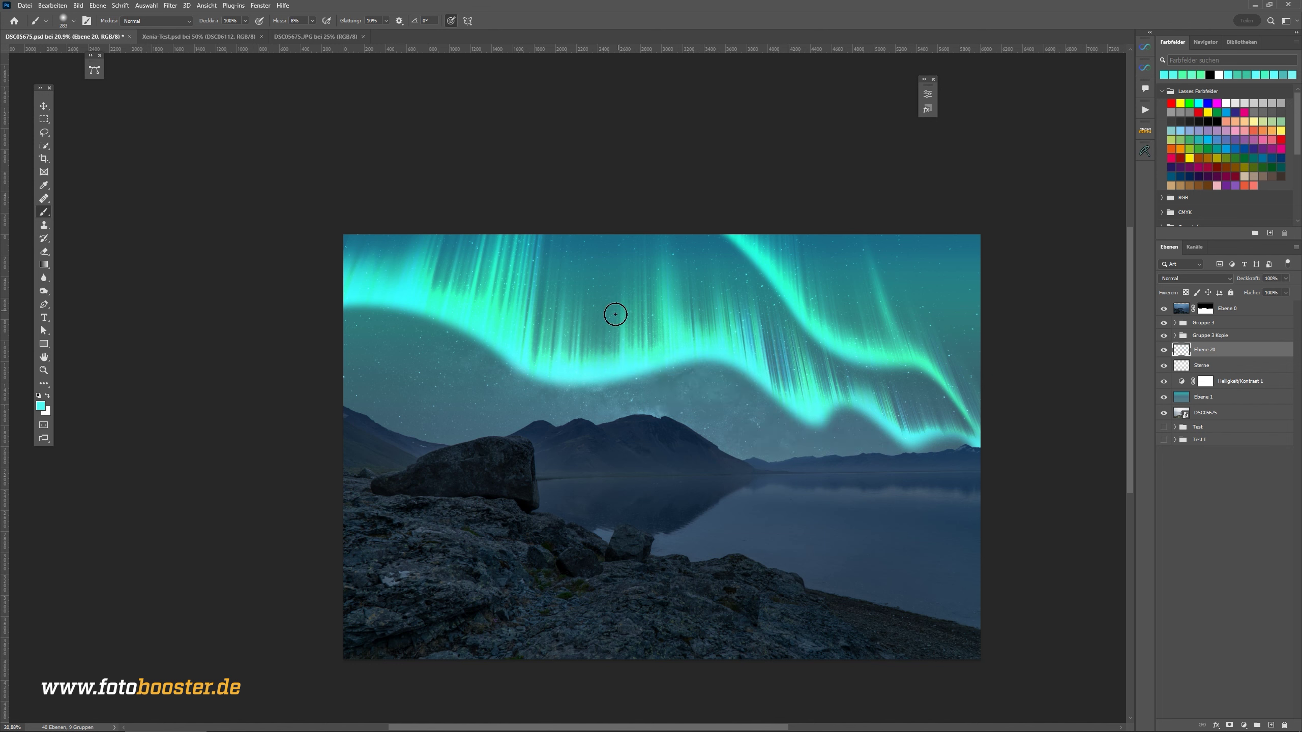
left_click_drag(545, 331, 885, 452)
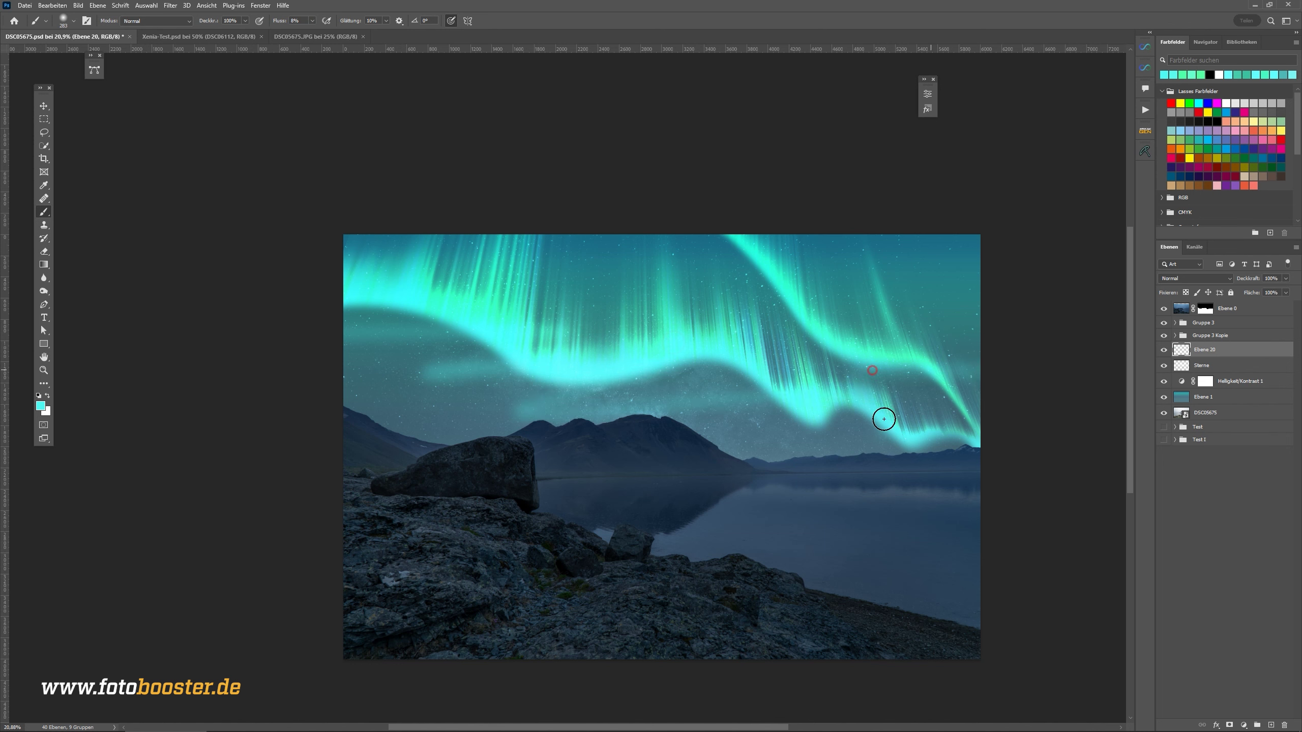
- With a greatly enlarged brush, add a faint cyan glow left of centre
key("bracketright")
key("bracketright")
key("bracketright")
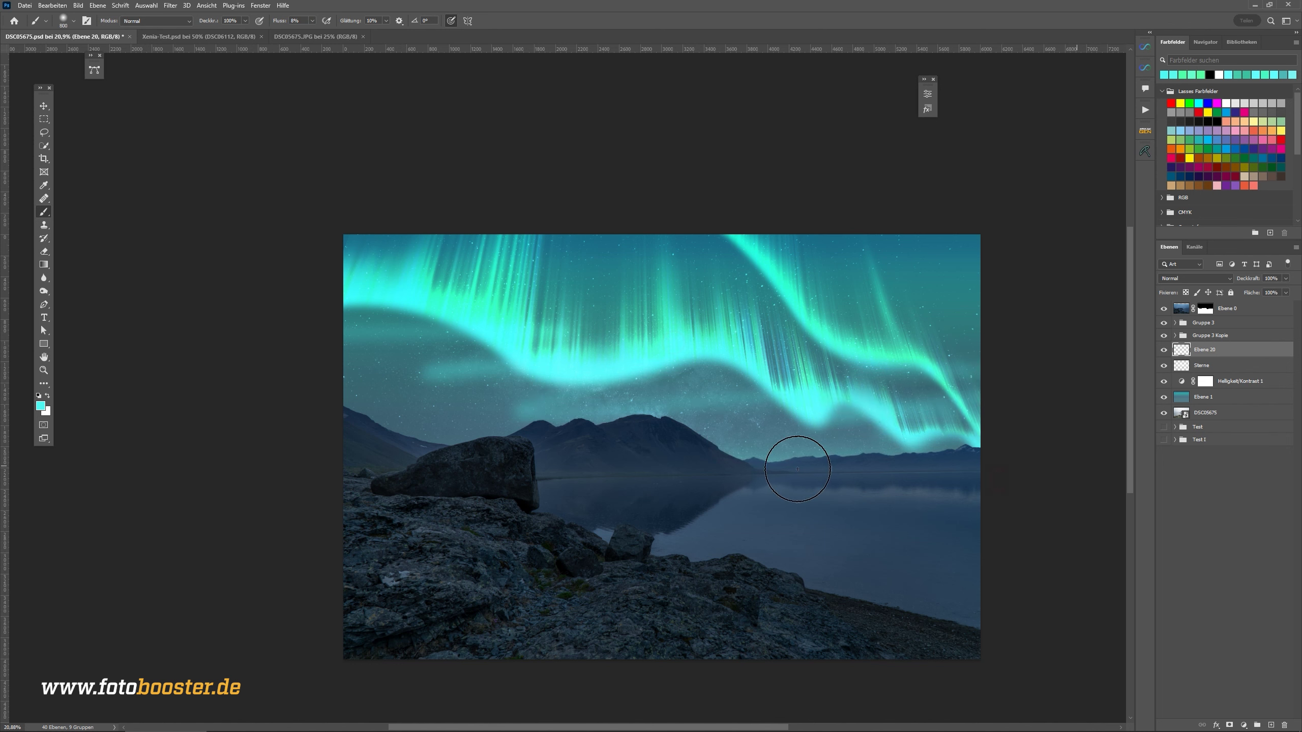
mouse_move(998, 472)
left_mouse_down()
mouse_move(1041, 471)
mouse_move(688, 453)
left_mouse_up()
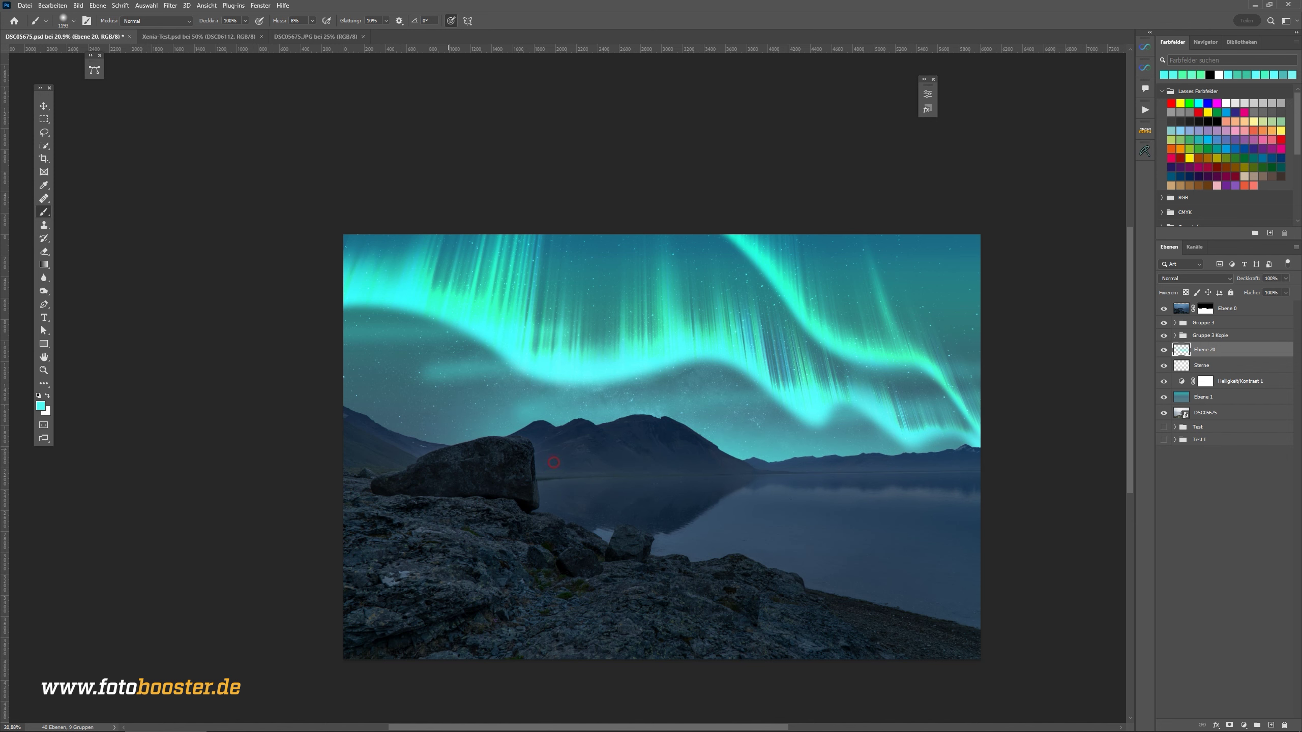
left_click_drag(379, 406, 513, 431)
left_click_drag(871, 407, 841, 408)
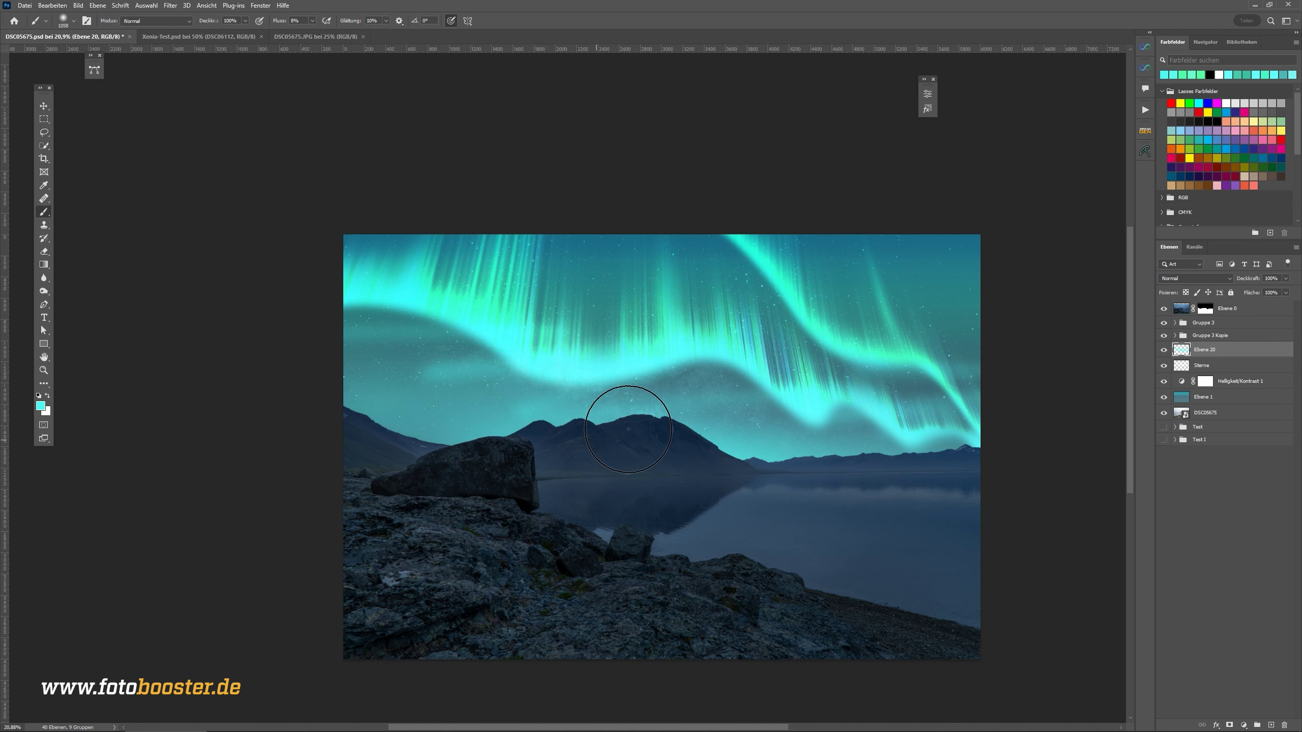
left_click_drag(669, 384, 591, 358)
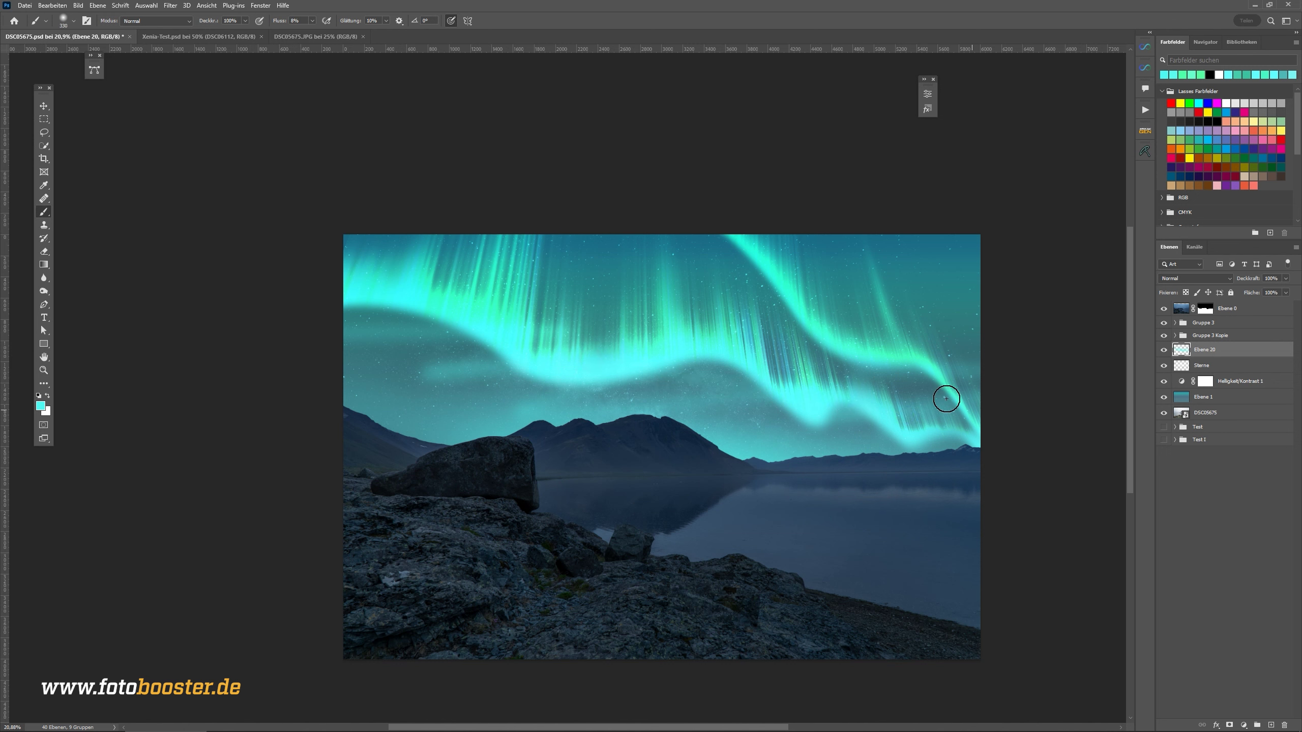
- Brighten the aurora band and its top edge with several finer cyan strokes
left_click_drag(943, 323, 974, 271)
key("ctrl+z")
left_click_drag(731, 253, 875, 381)
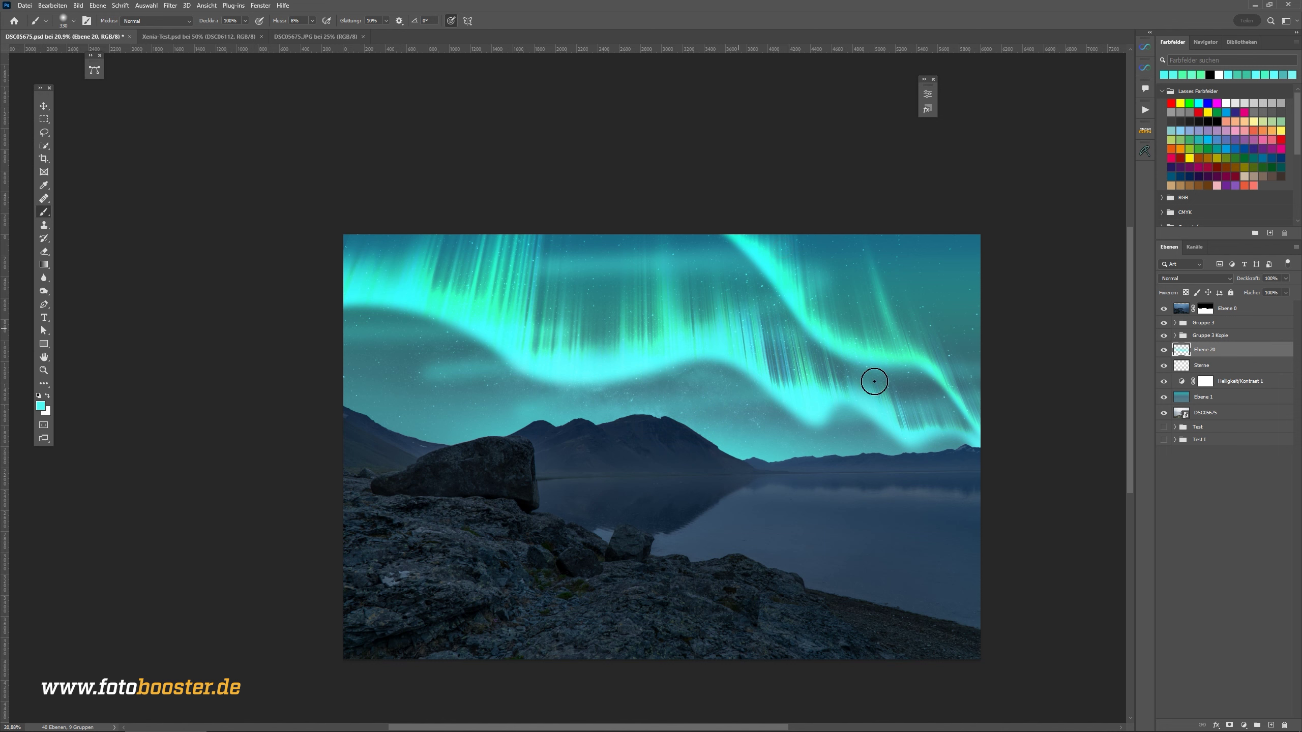
left_click_drag(747, 311, 868, 234)
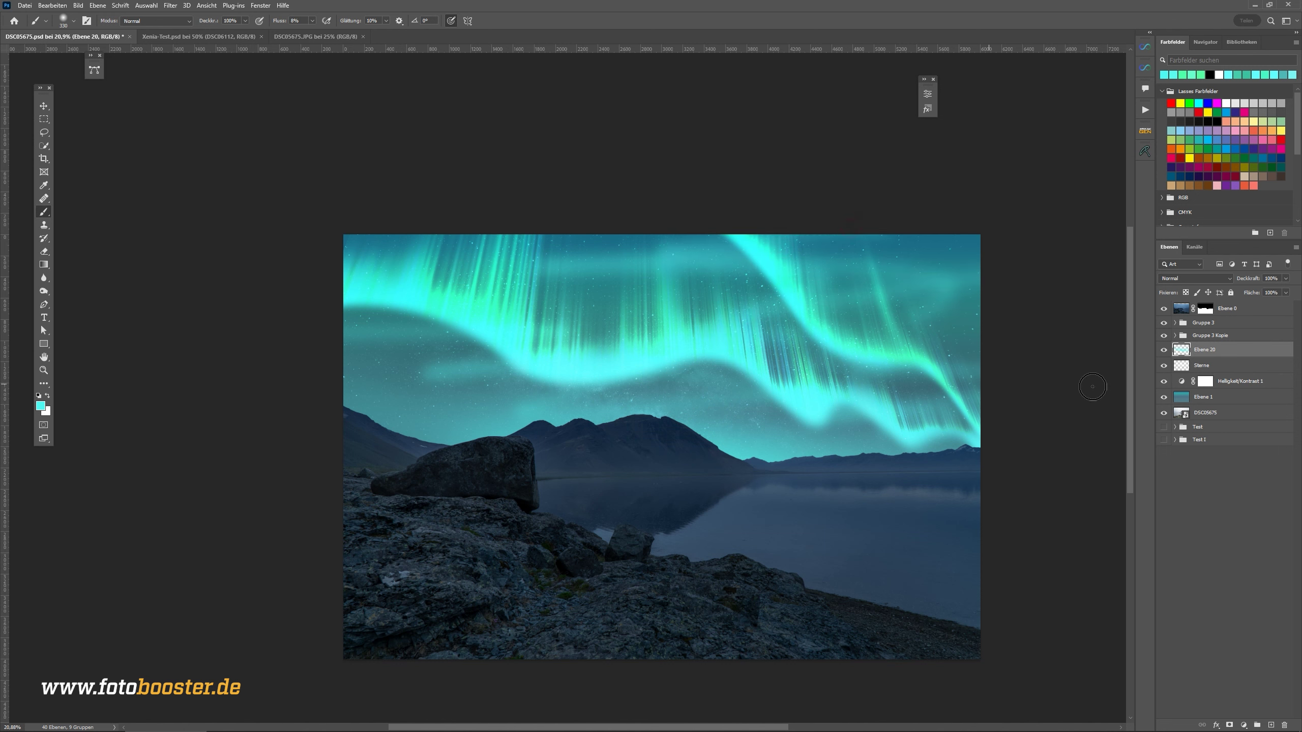
left_click_drag(479, 320, 469, 322)
left_click_drag(698, 329, 974, 323)
left_click_drag(405, 247, 840, 239)
left_click_drag(503, 379, 348, 315)
left_click_drag(533, 310, 964, 411)
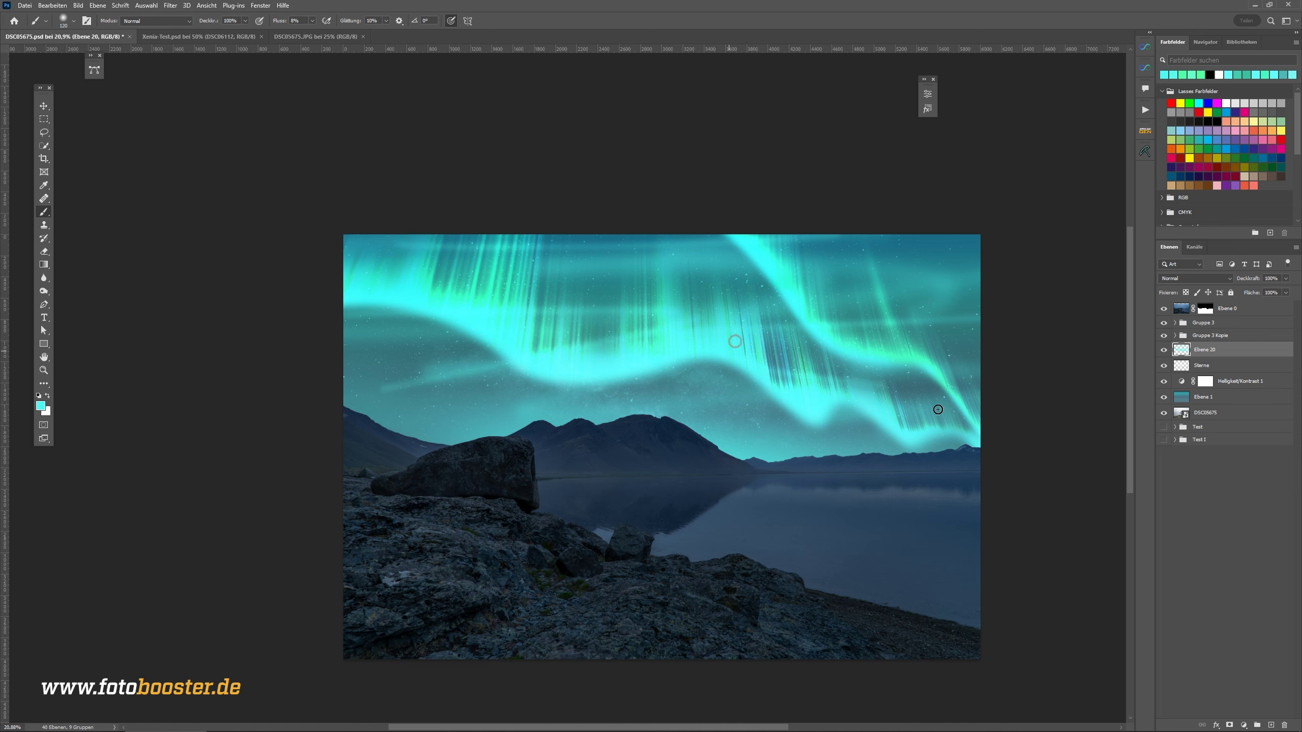
scroll(629, 393, "up", 2)
- Apply a 260-pixel Motion Blur to the Ebene 20 glow layer
left_click(170, 5)
left_click(88, 204)
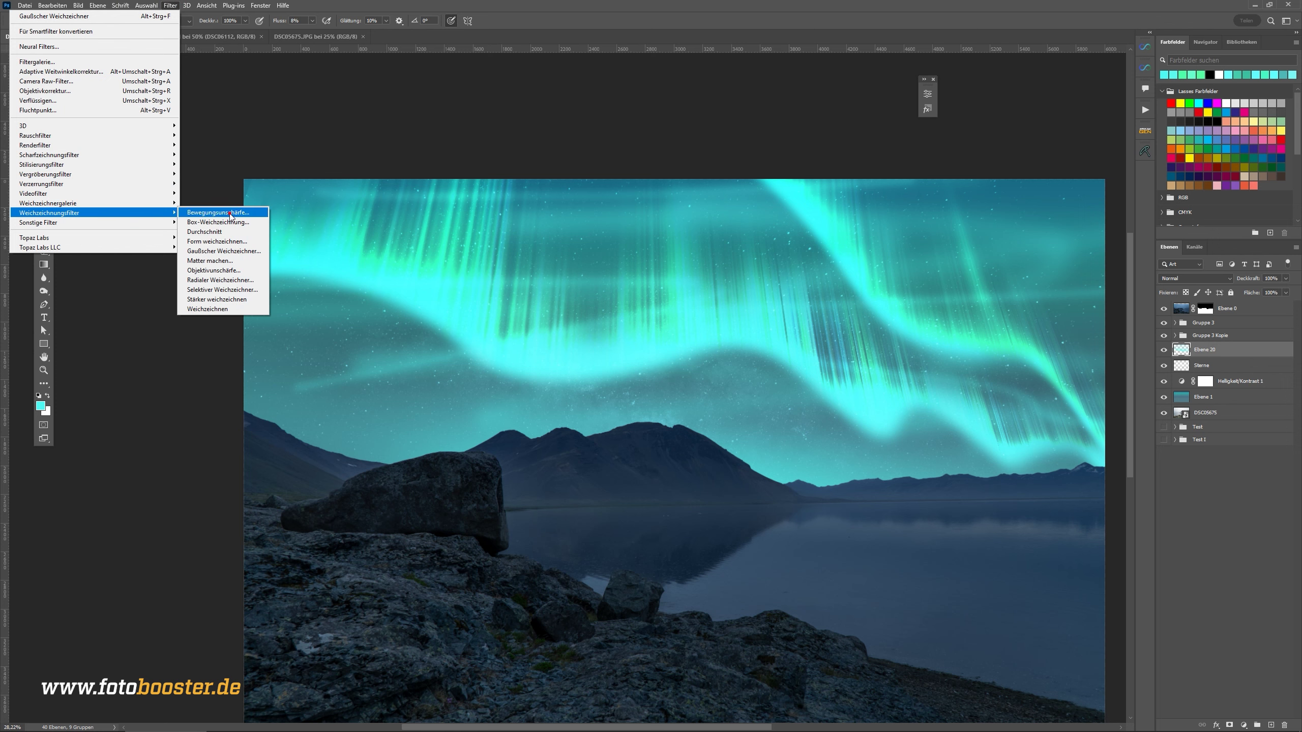
left_click(220, 213)
left_click_drag(935, 310, 888, 308)
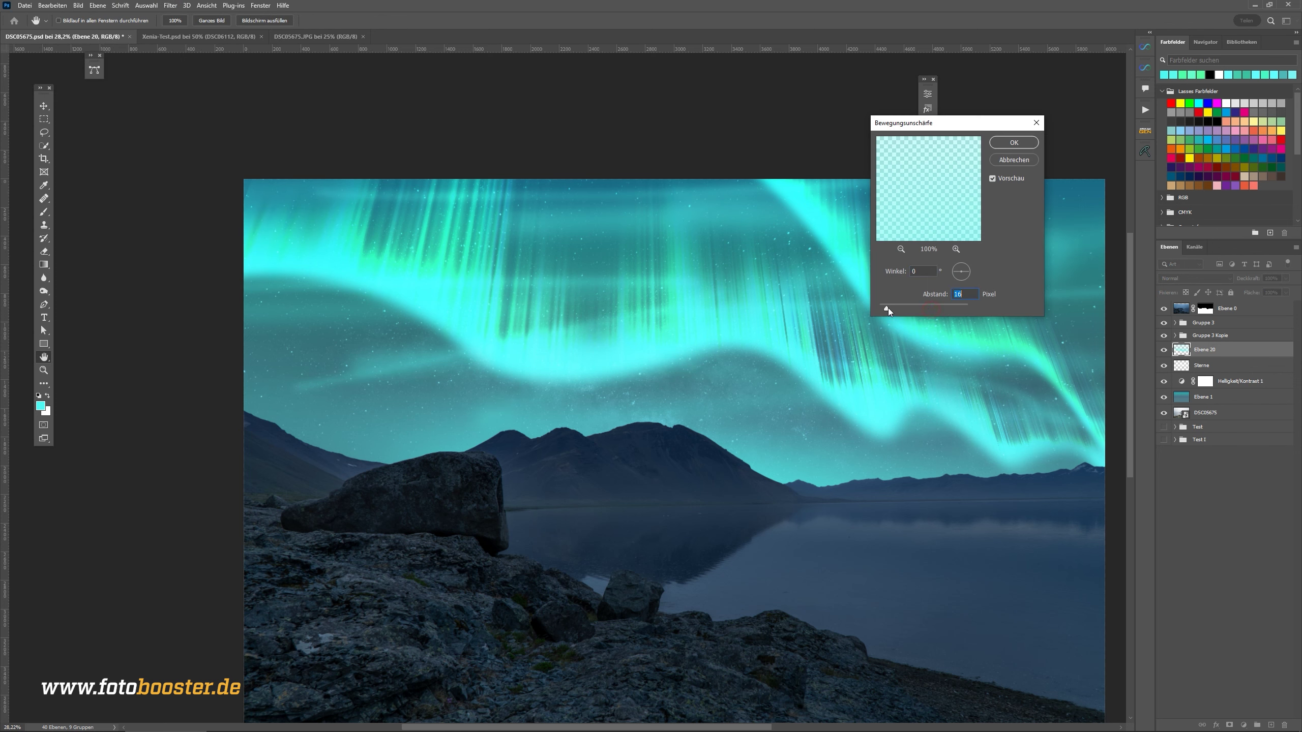
left_click(1014, 142)
- Apply a Gaussian Blur of about 30.4 px radius to the glow layer
left_click(171, 5)
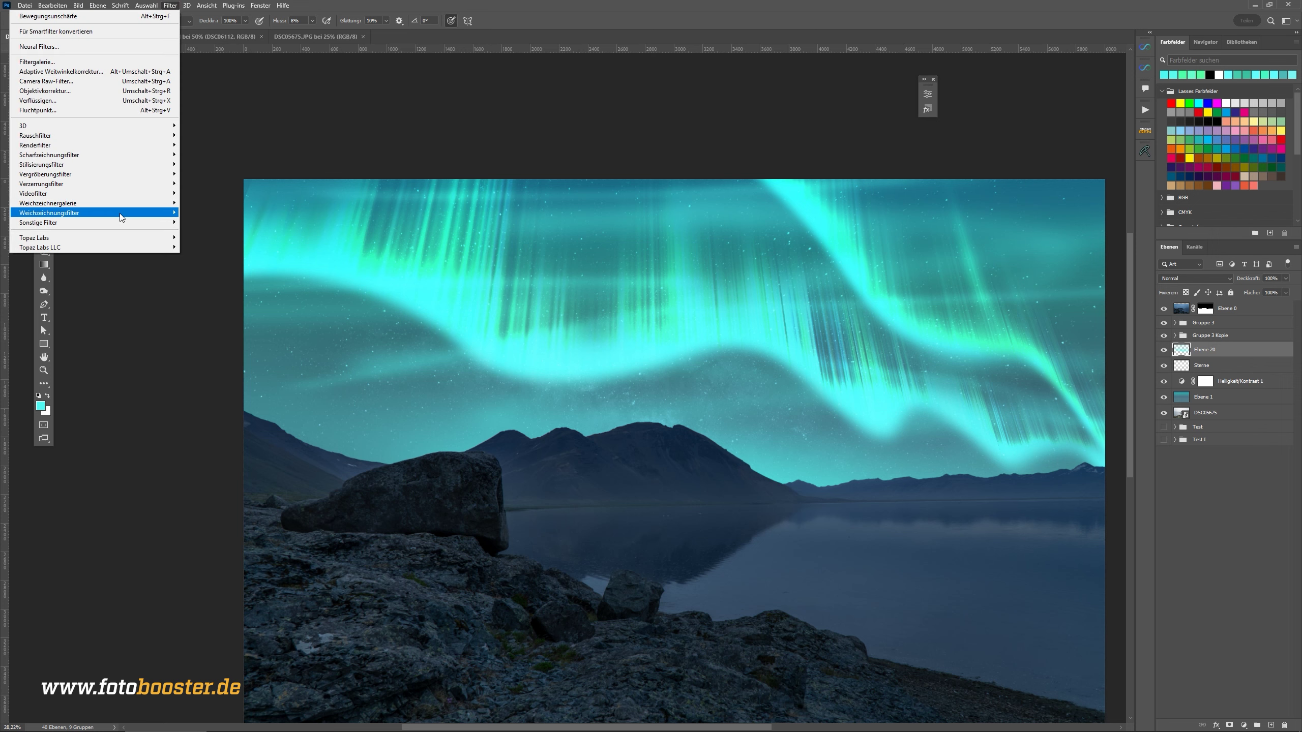
mouse_move(97, 213)
left_click(212, 250)
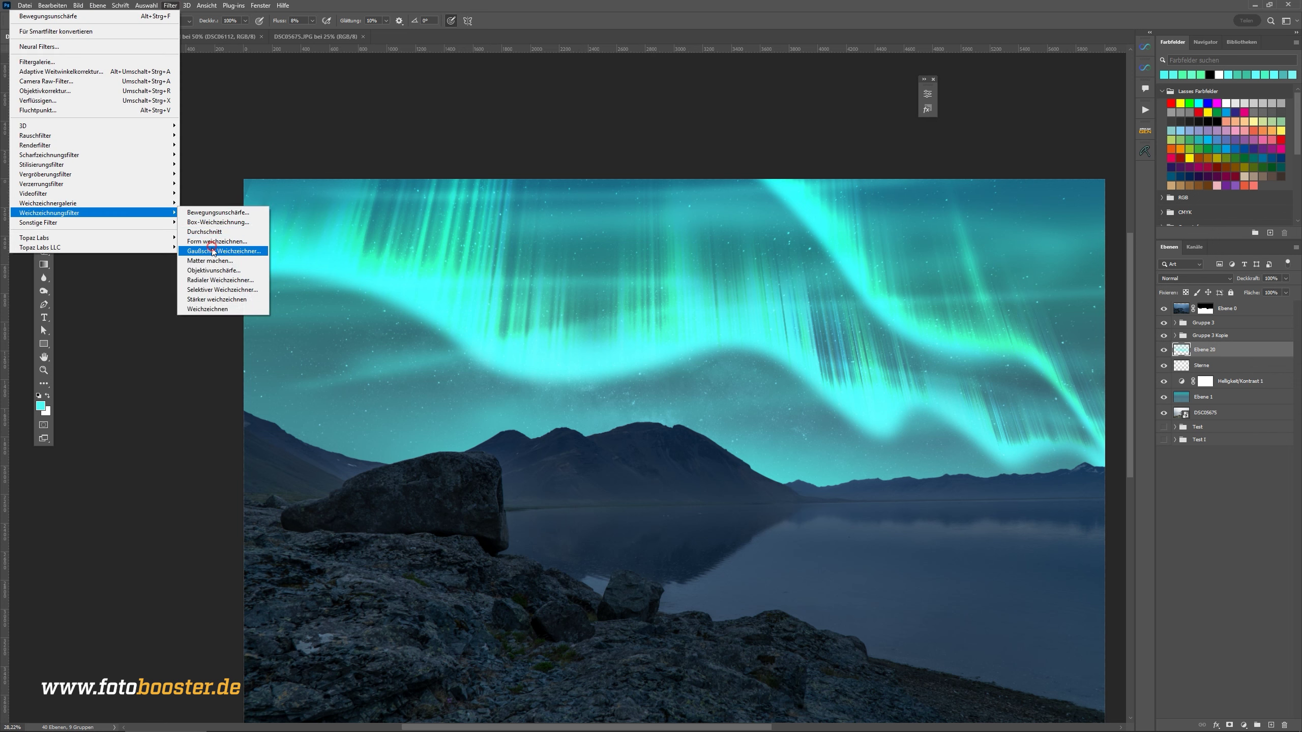
left_click_drag(573, 148, 807, 129)
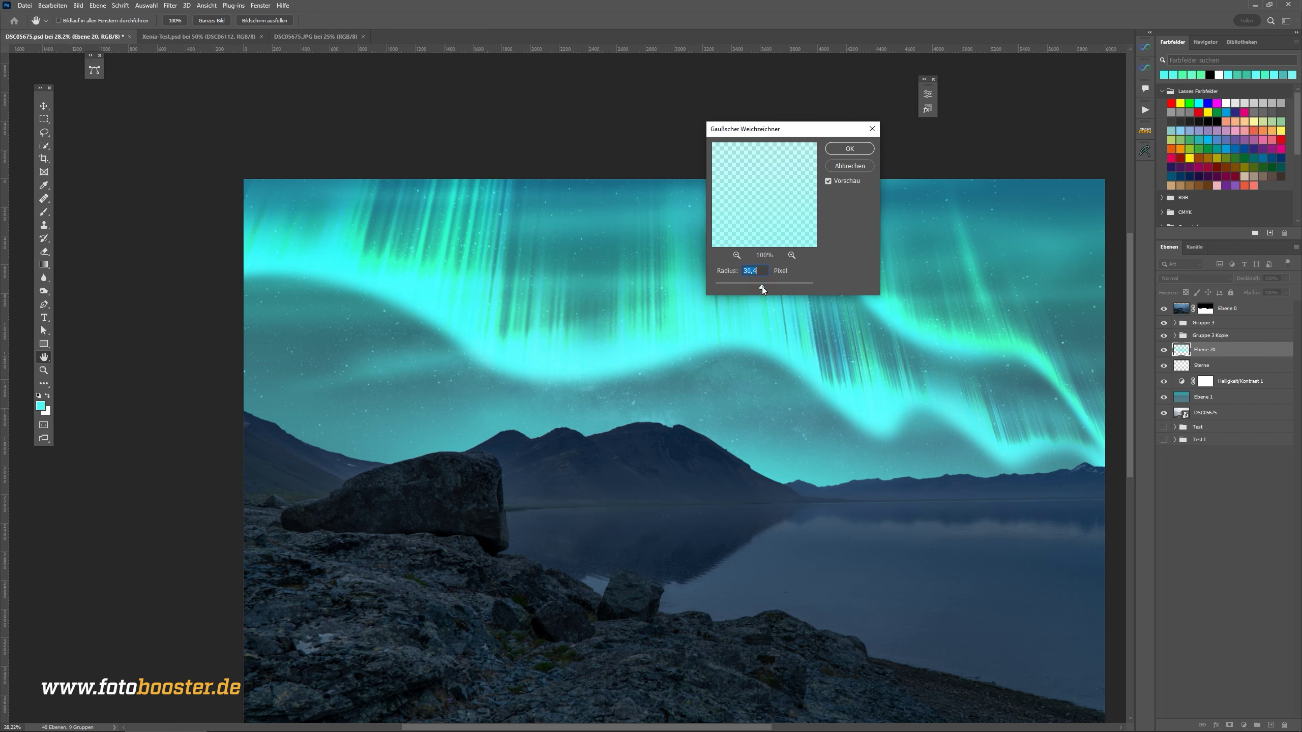
left_click(846, 153)
scroll(660, 170, "down", 2)
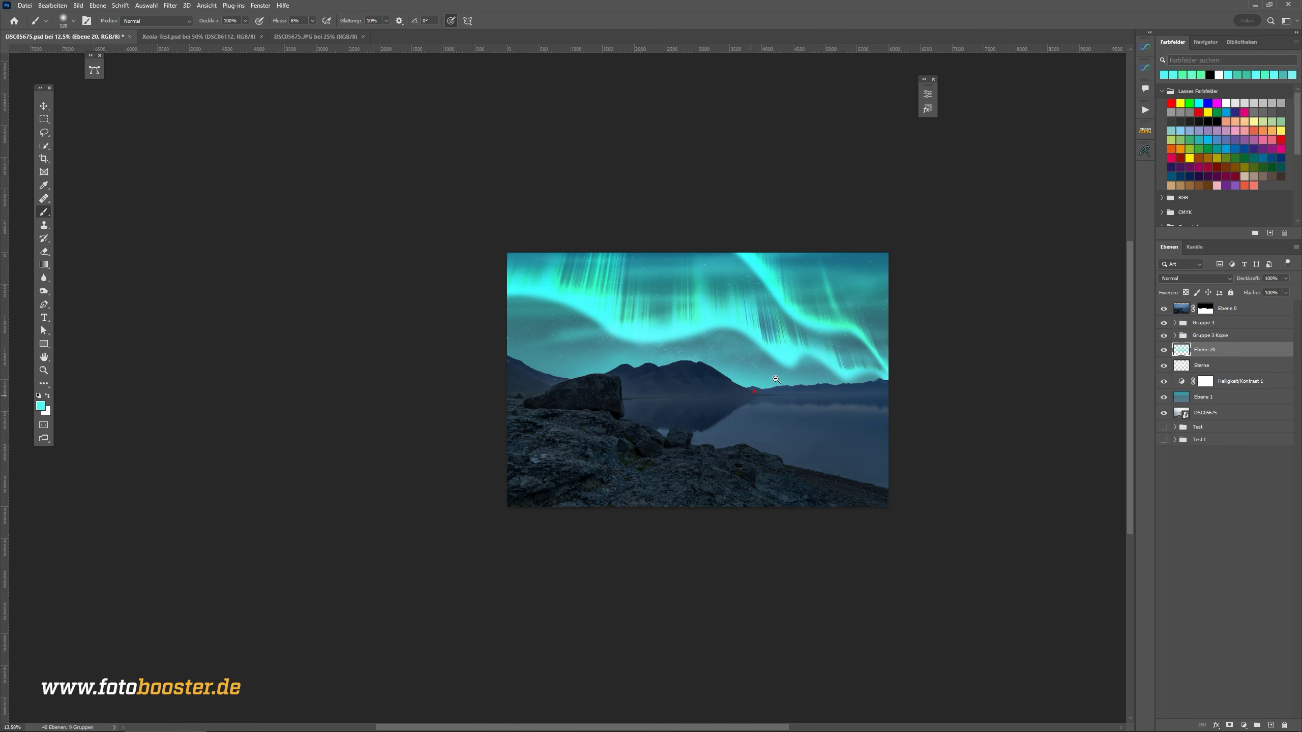
- Lower the opacity of the soft glow layer Ebene 20
key("b")
left_click_drag(1249, 280, 1242, 284)
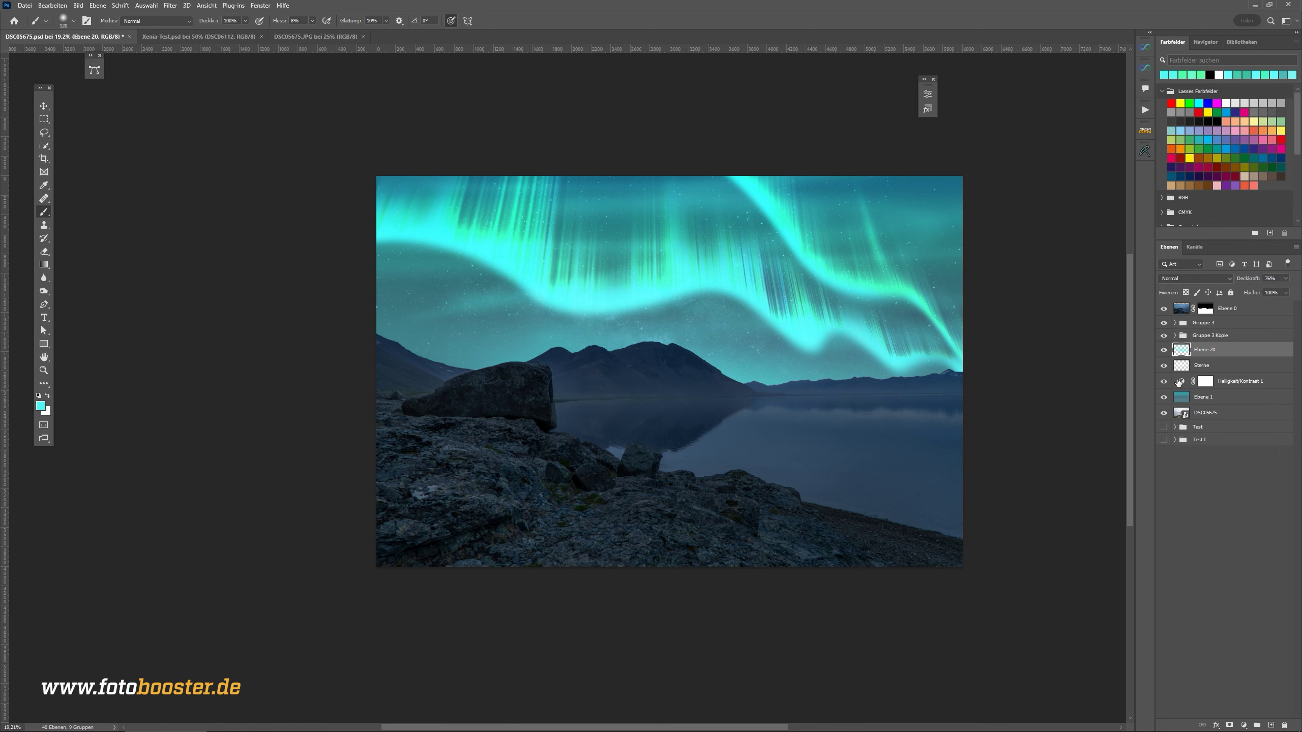
scroll(742, 329, "down", 3)
scroll(628, 315, "up", 1)
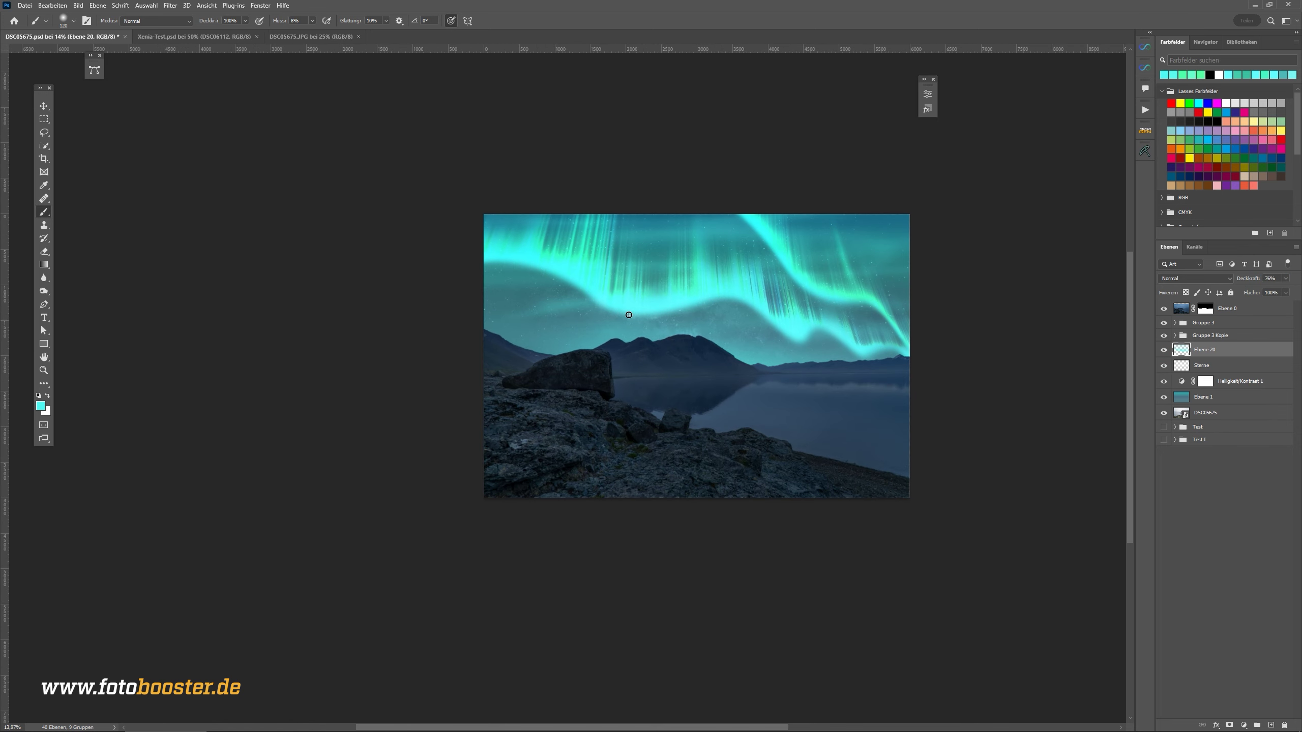
mouse_move(629, 315)
left_mouse_down()
mouse_move(659, 296)
mouse_move(526, 311)
left_mouse_up()
- Fade the lower part of the aurora band on Ebene 19 with the eraser
key("e")
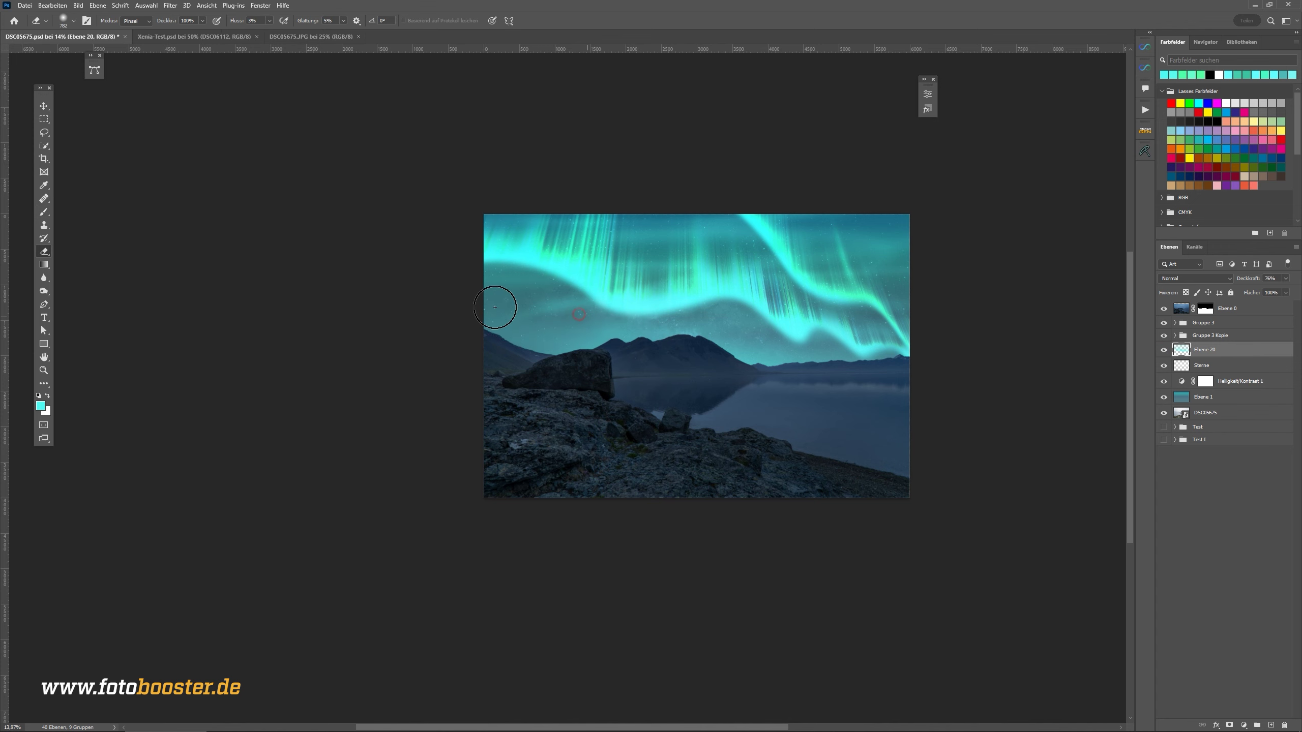
scroll(734, 287, "up", 1)
left_click(826, 233, "ctrl")
scroll(825, 233, "up", 2)
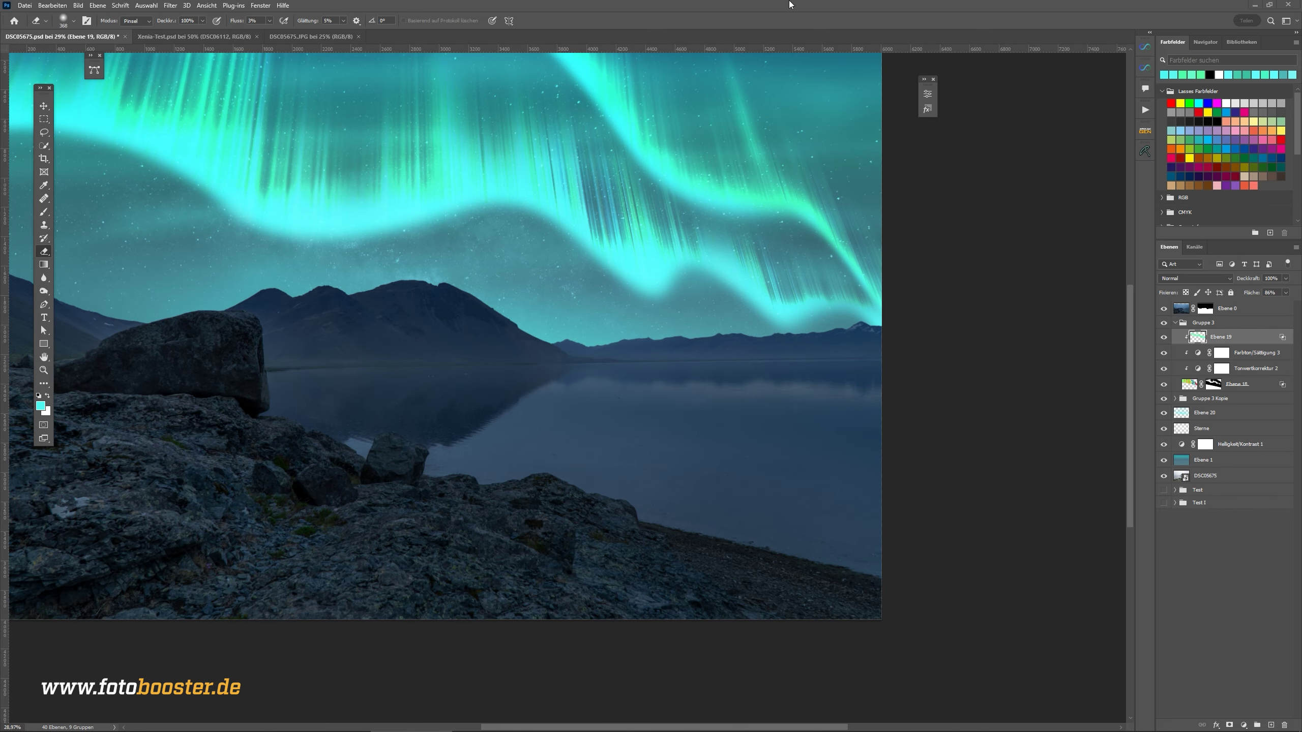
scroll(663, 297, "up", 2)
left_click_drag(705, 258, 724, 353)
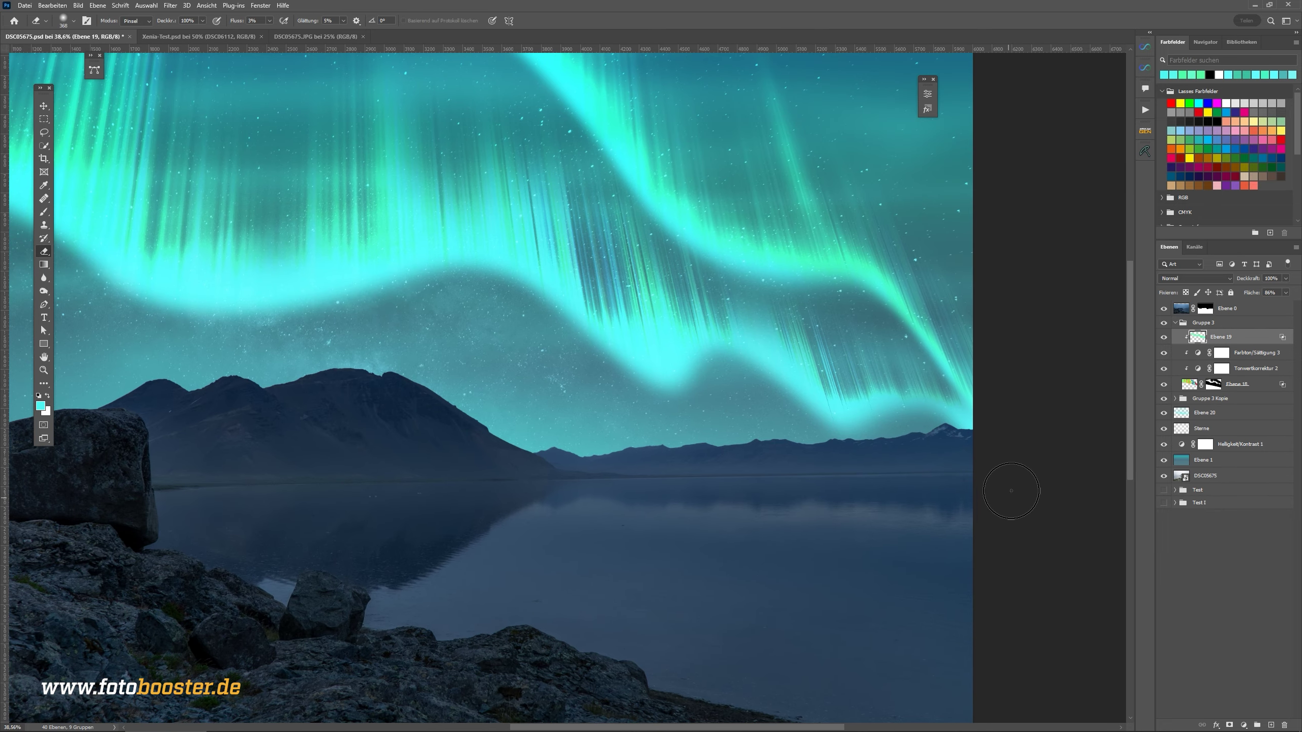
left_click(1166, 338)
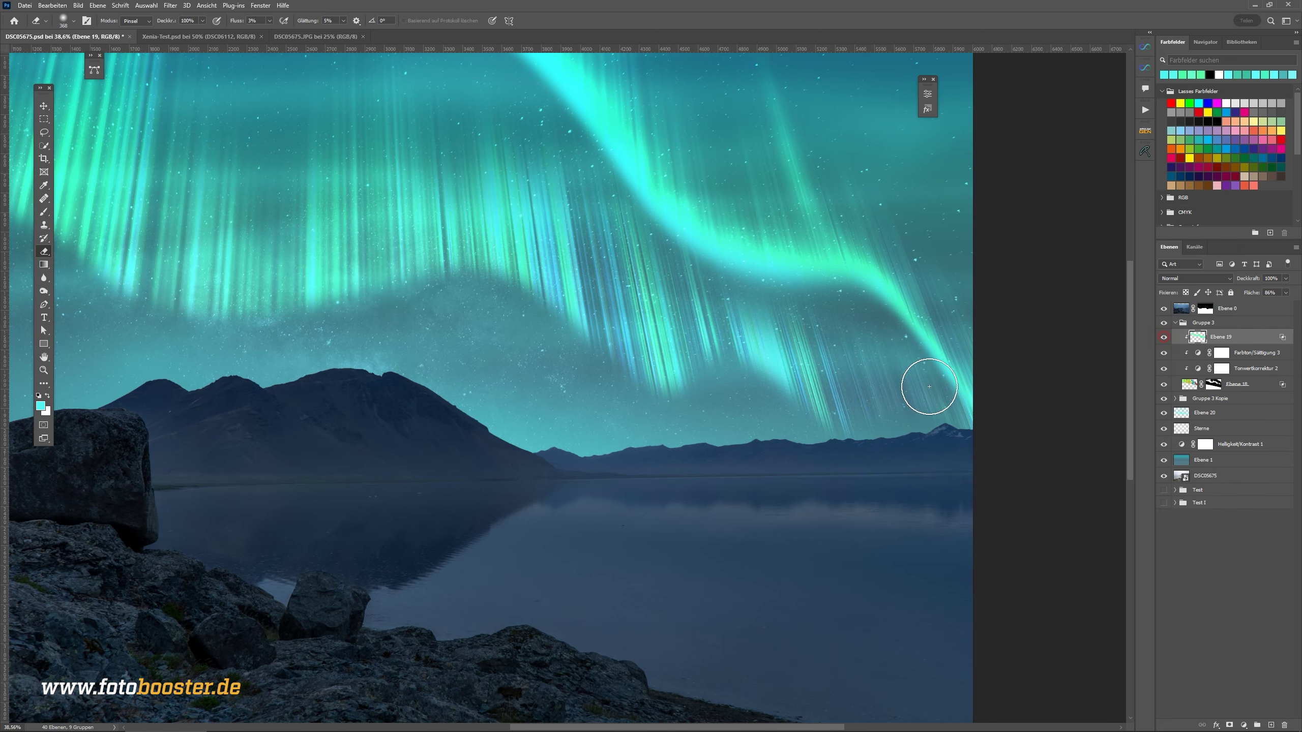
scroll(682, 358, "up", 1)
left_click_drag(682, 358, 666, 357)
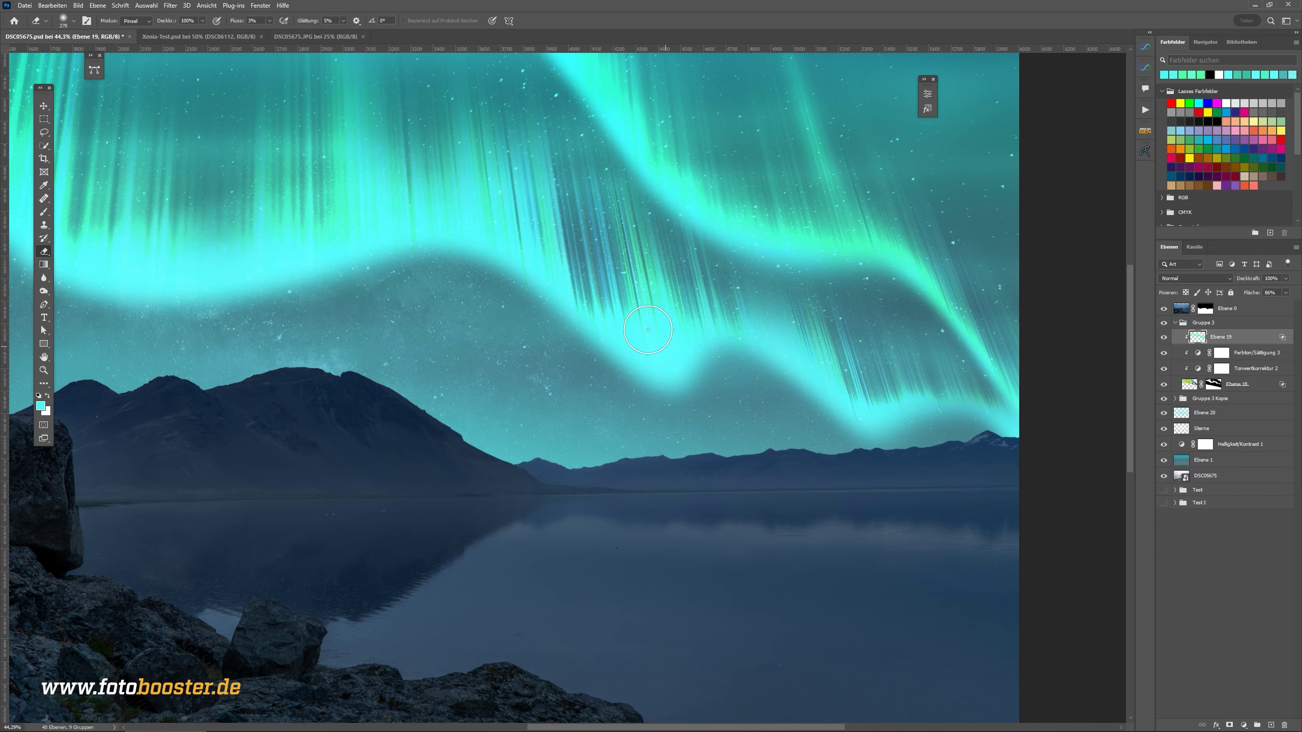
mouse_move(647, 352)
left_mouse_down()
mouse_move(683, 370)
mouse_move(749, 289)
mouse_move(810, 377)
left_mouse_up()
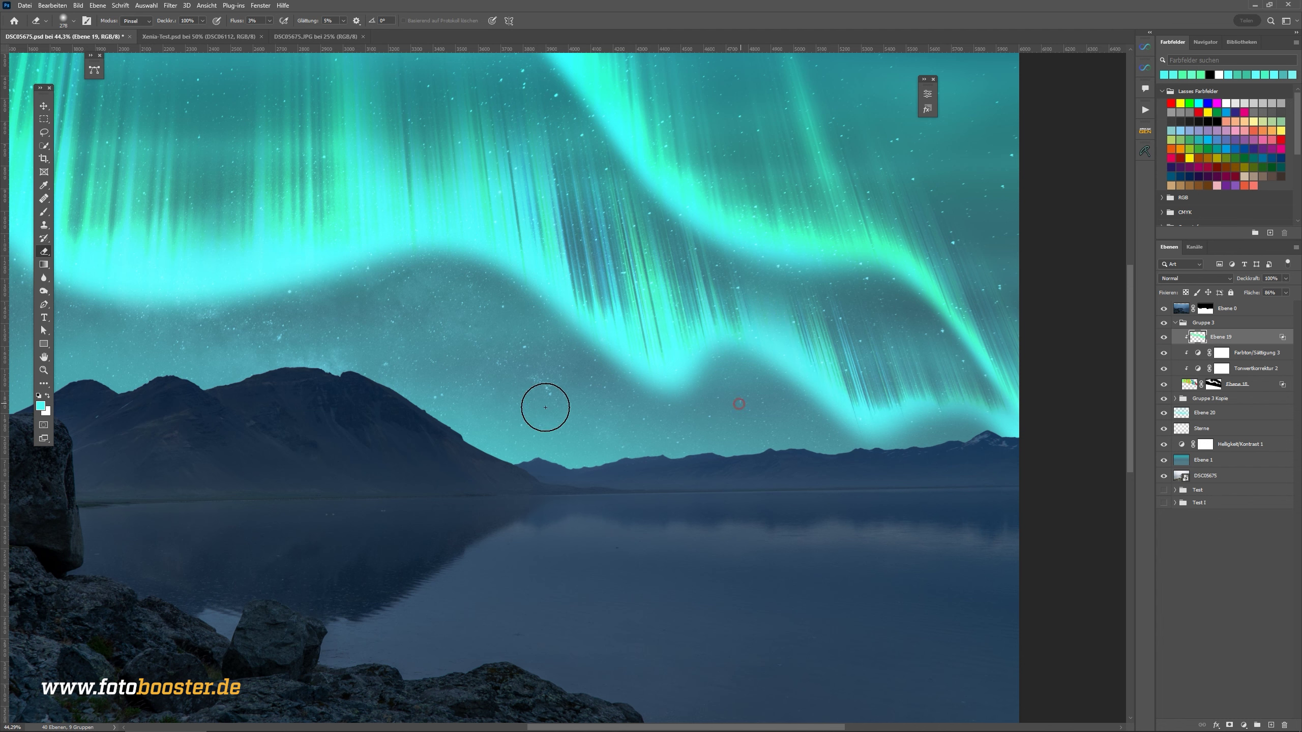
- Paint extra glow on Ebene 20 over the sky using cyan sampled from the aurora
left_click(1199, 413)
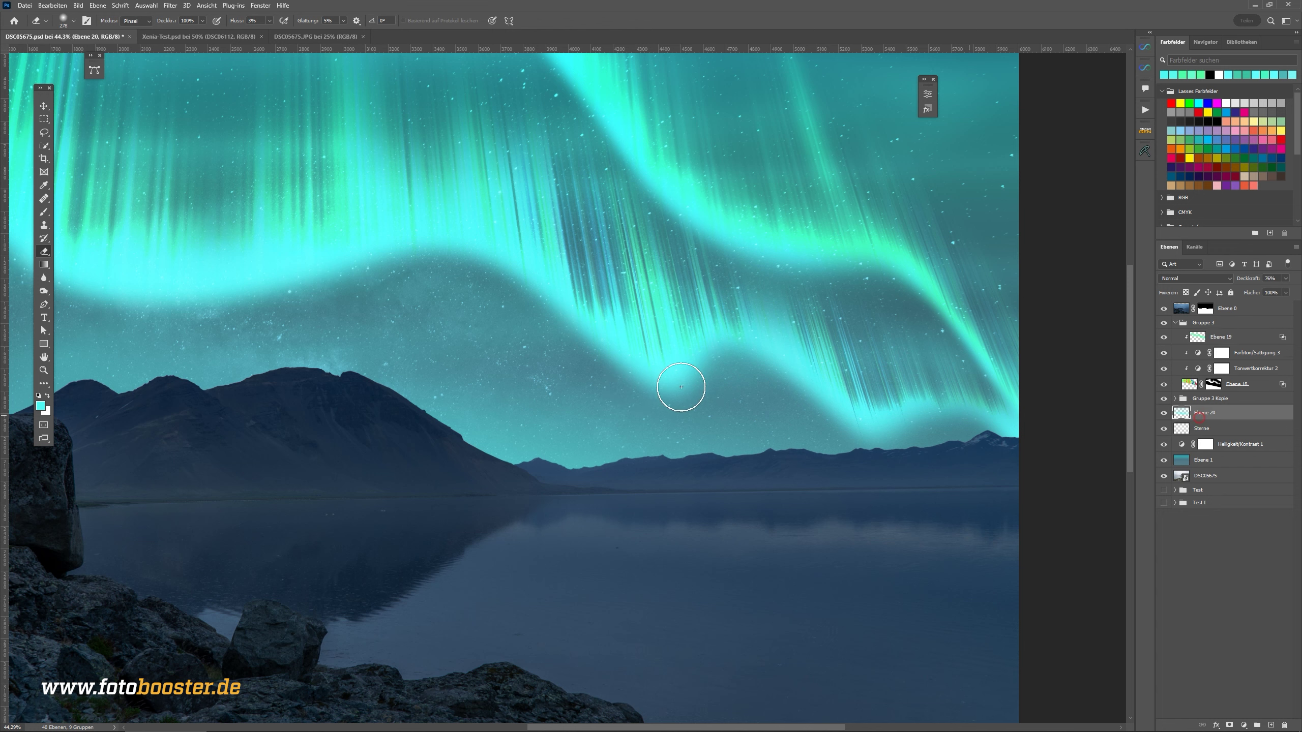
key("b")
left_click_drag(553, 470, 573, 401)
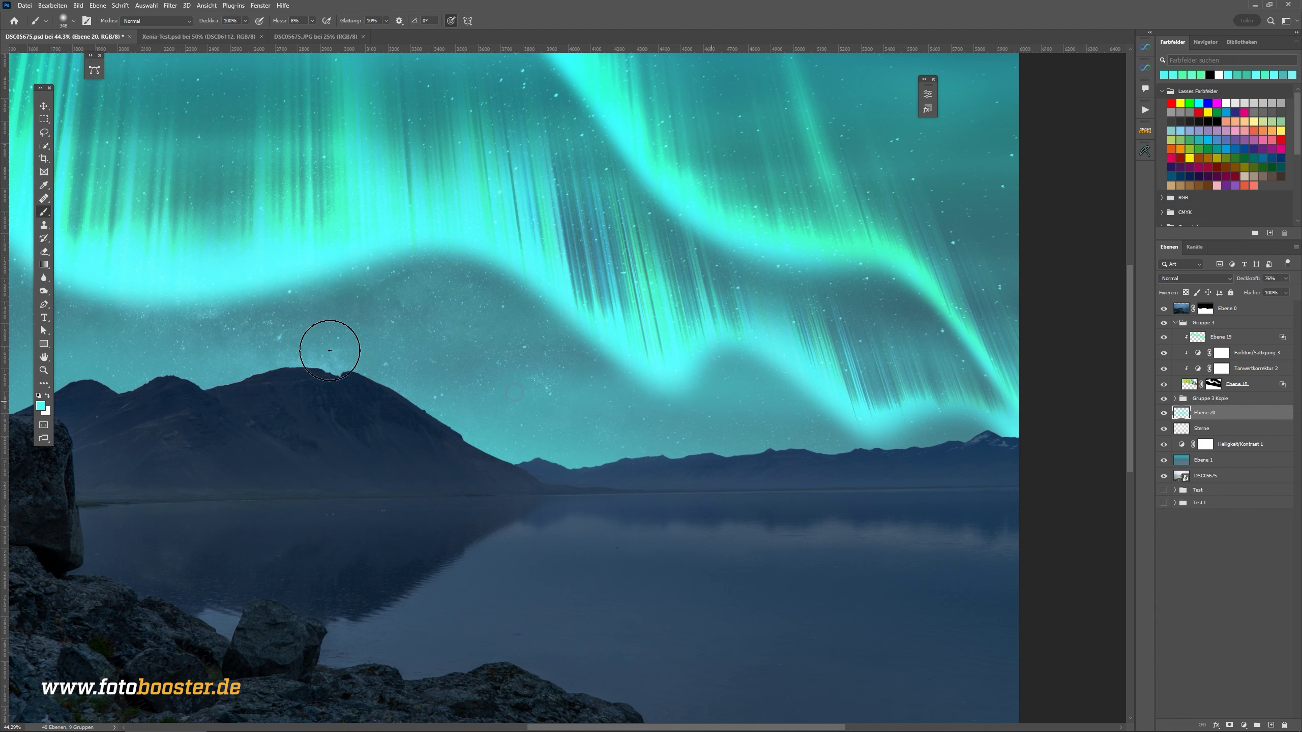
left_click_drag(421, 320, 832, 407)
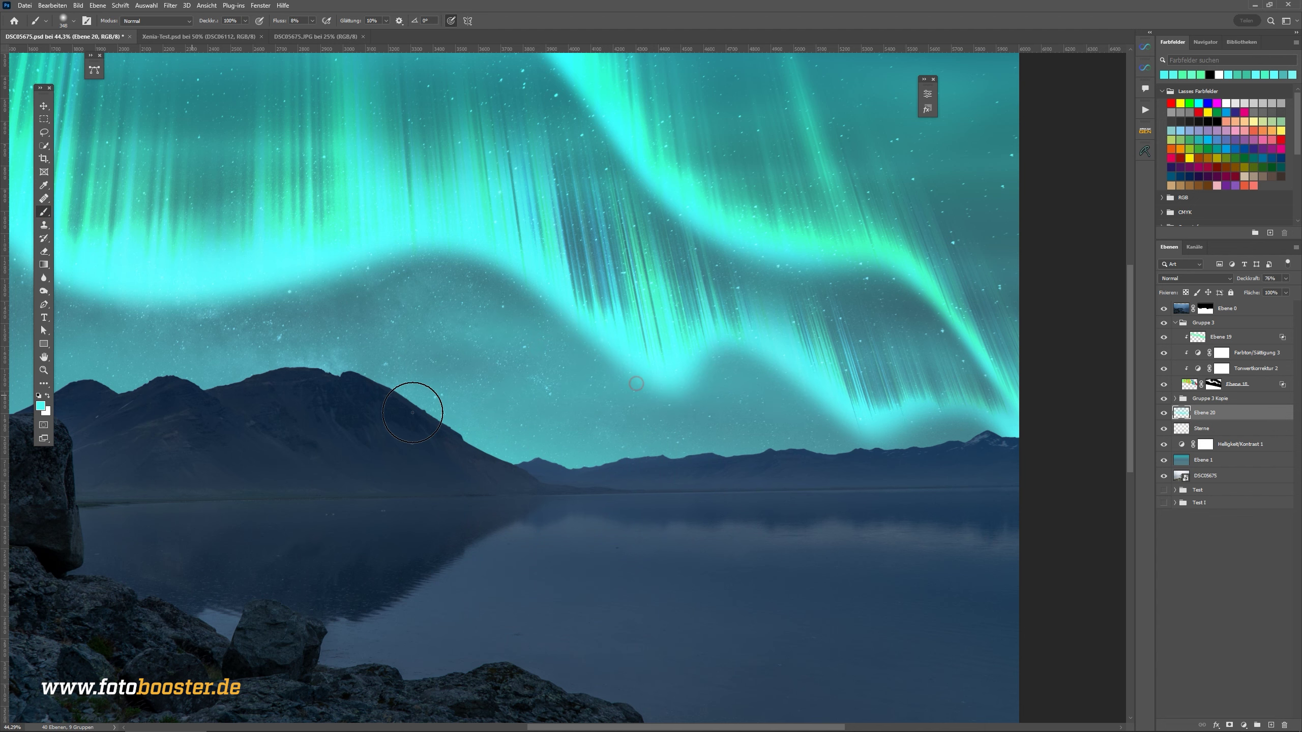
scroll(421, 408, "down", 3)
scroll(707, 416, "up", 5)
left_click_drag(707, 417, 660, 419)
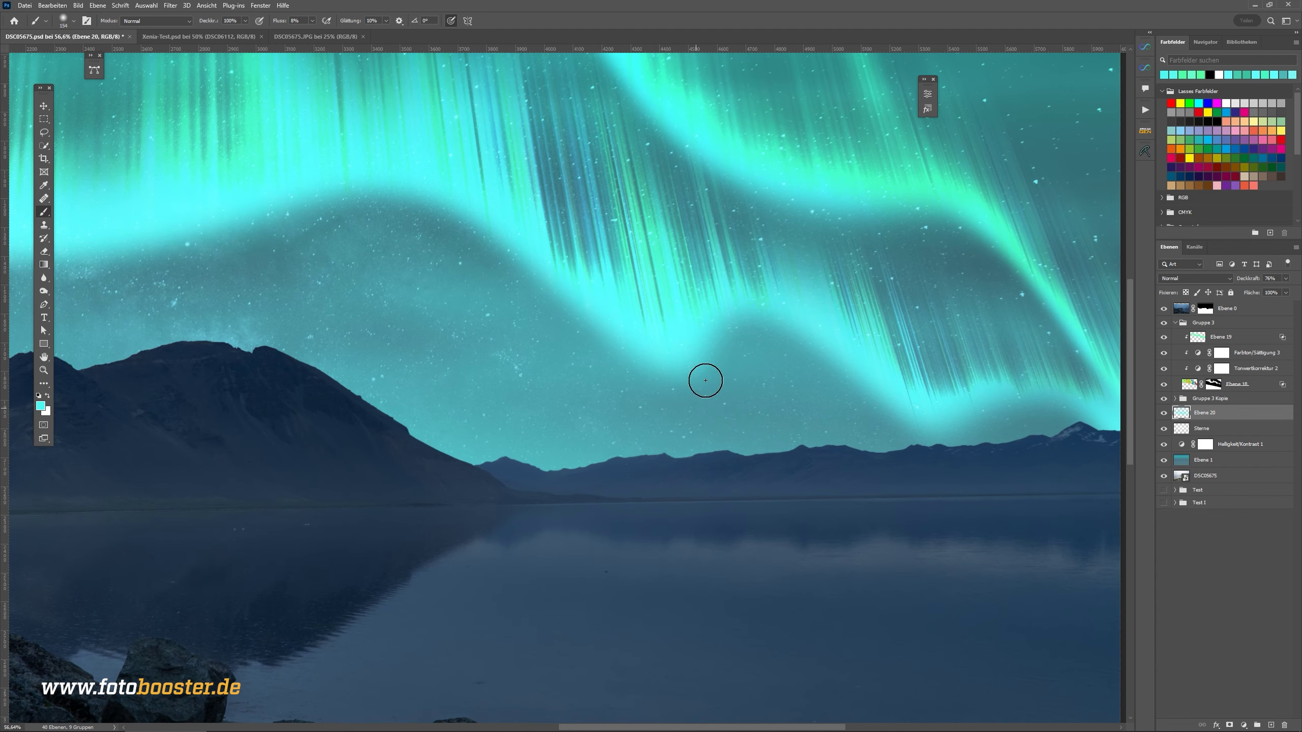
left_click(652, 243, "alt")
left_click_drag(651, 243, 698, 348)
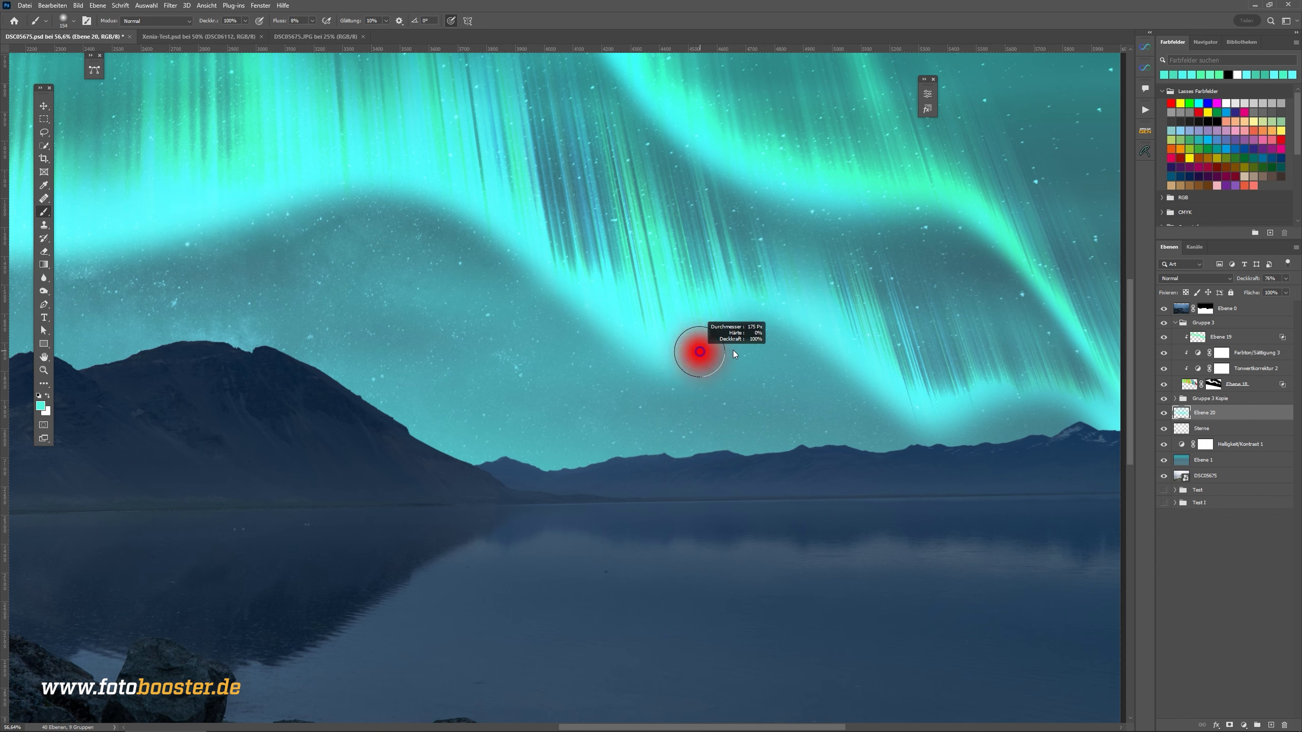
- Bring the whole image into view, collapse Gruppe 3 and select the top layer Ebene 0
scroll(741, 362, "down", 2)
scroll(741, 362, "down", 2)
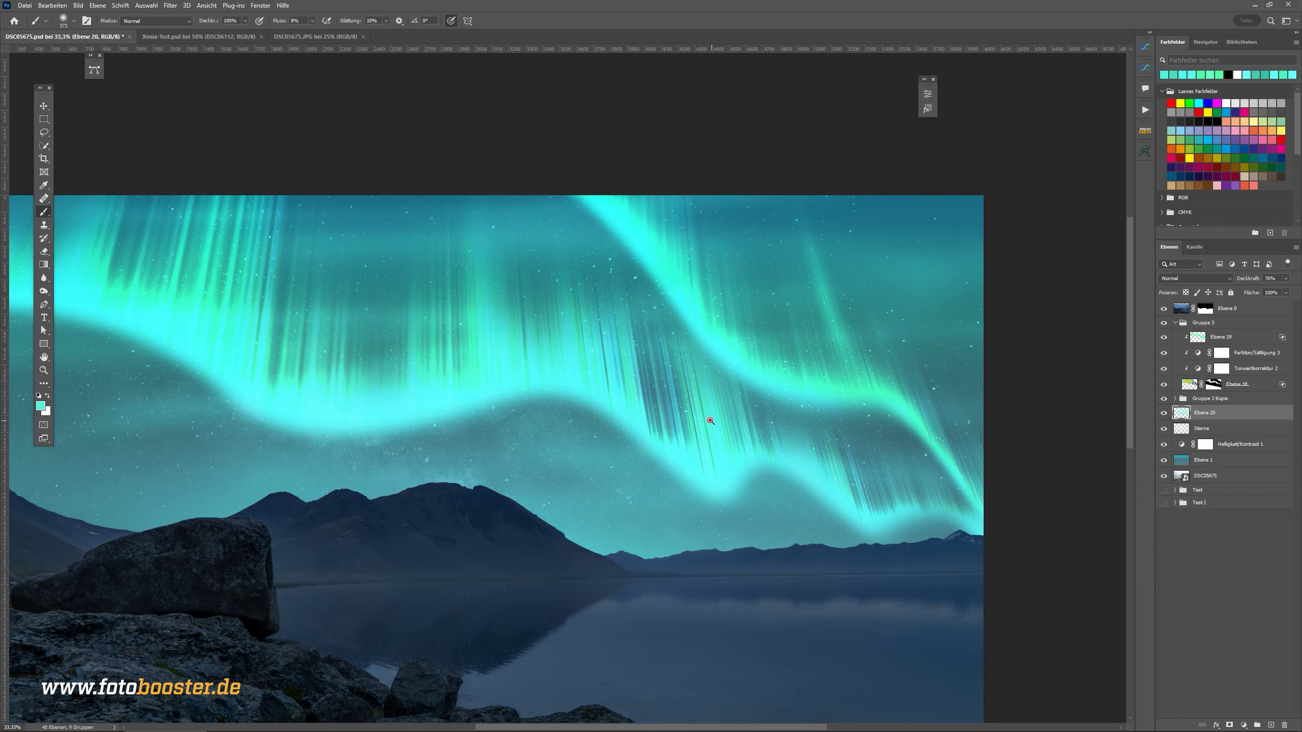
scroll(718, 411, "down", 2)
scroll(669, 476, "up", 1)
scroll(669, 476, "up", 1)
left_click_drag(669, 475, 679, 417)
key("v")
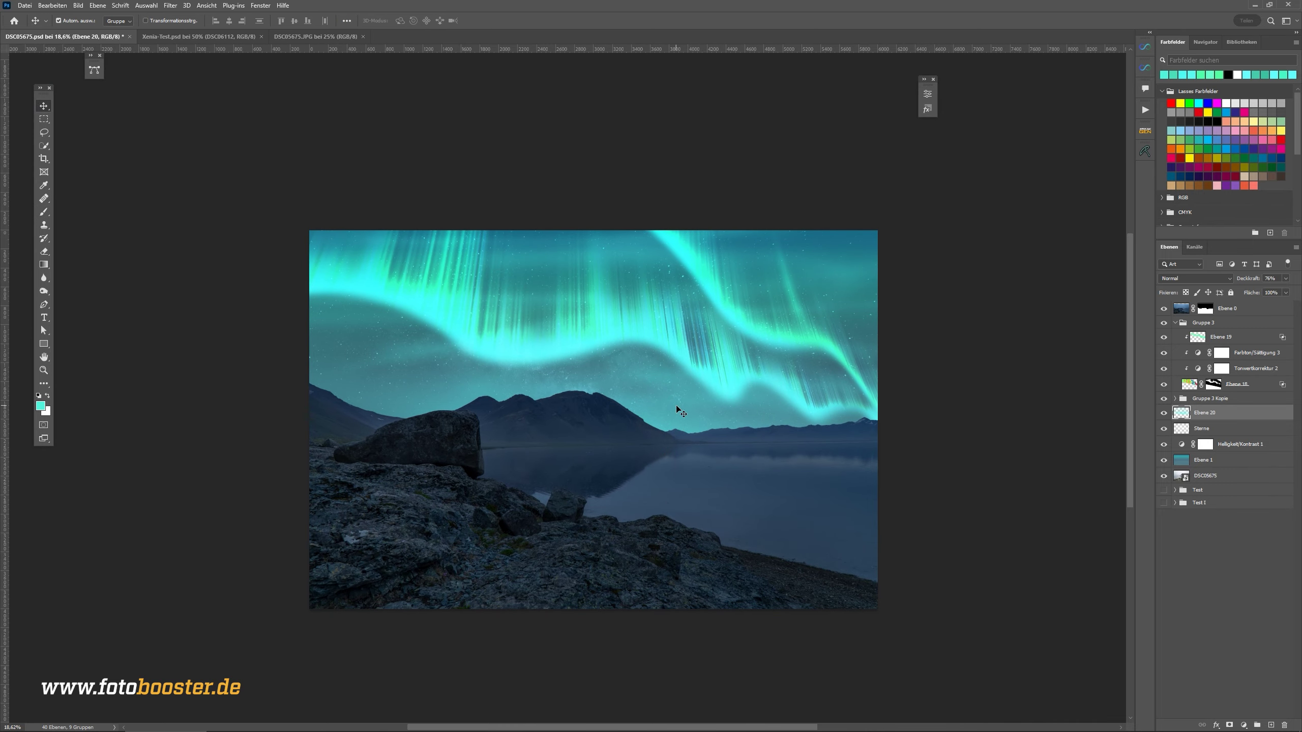
scroll(718, 410, "up", 2)
scroll(945, 403, "down", 1)
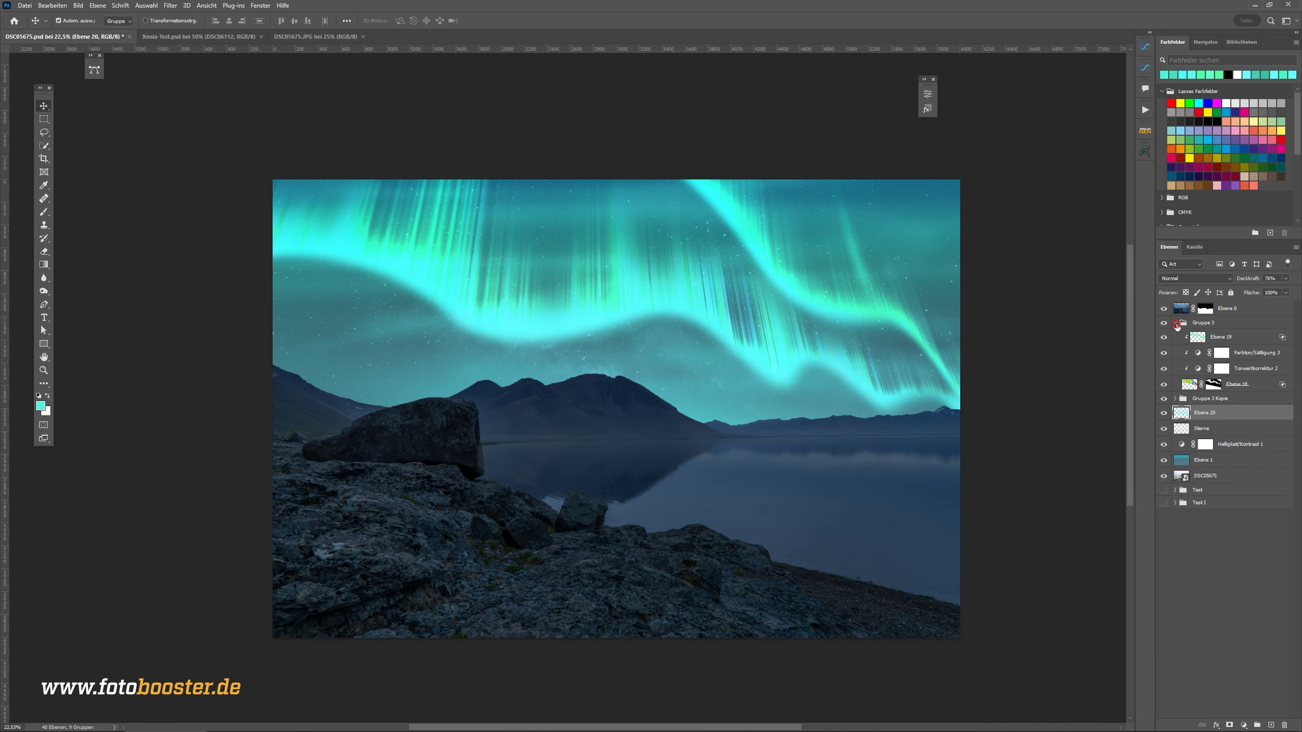
left_click(1175, 323)
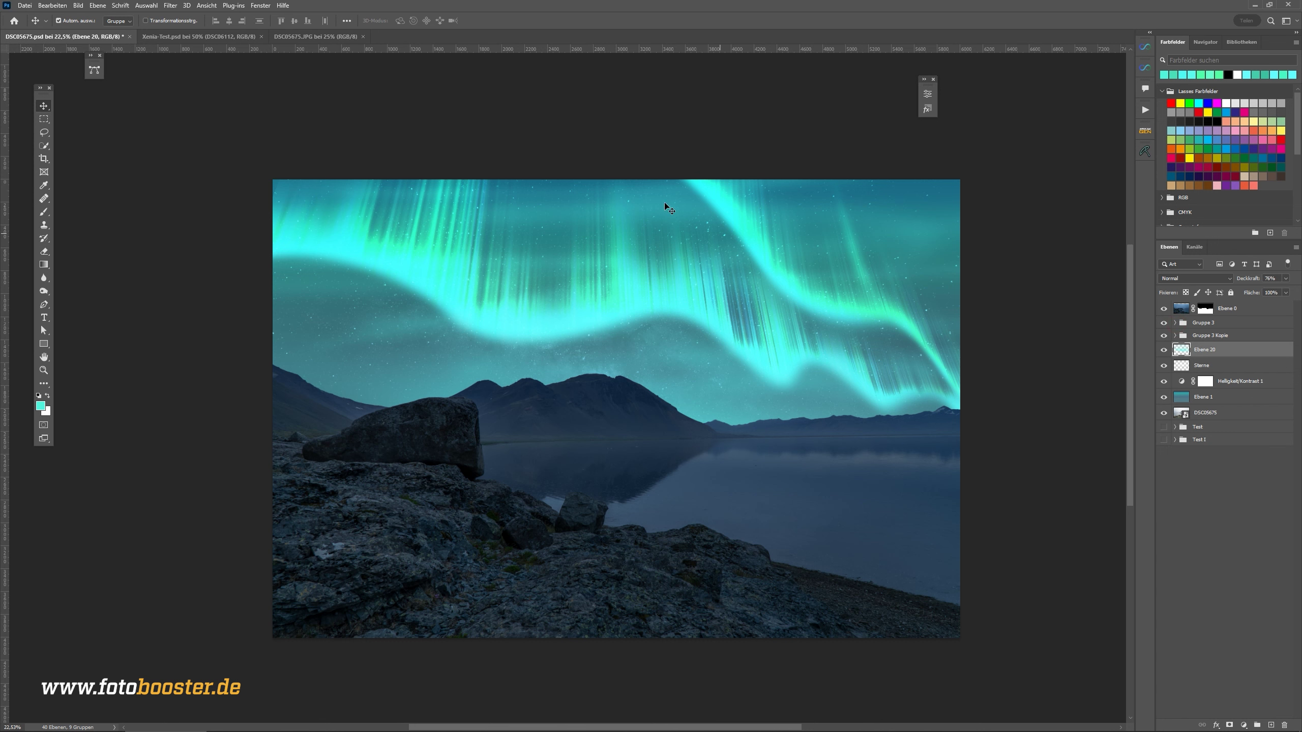
left_click(1246, 310)
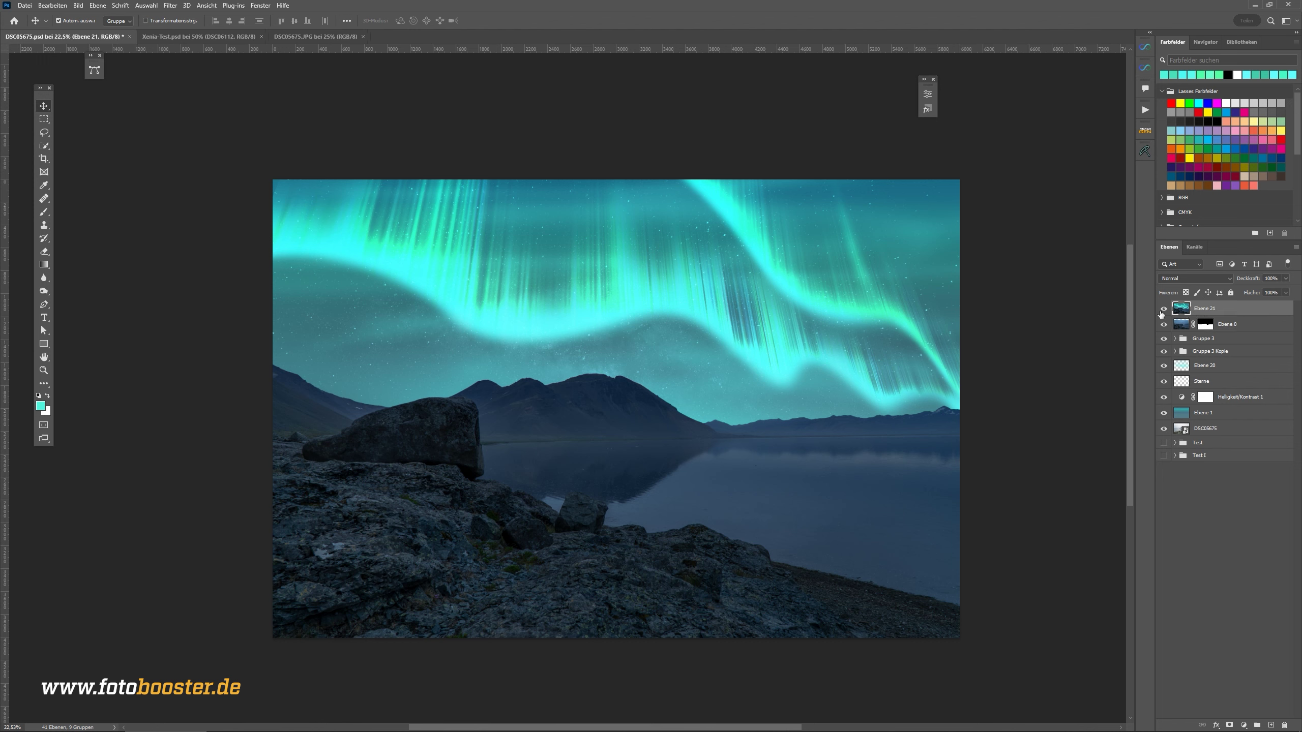
- Flip the merged copy vertically at about 53% opacity and align it at the waterline
key("ctrl")
key("ctrl+t")
right_click(447, 245)
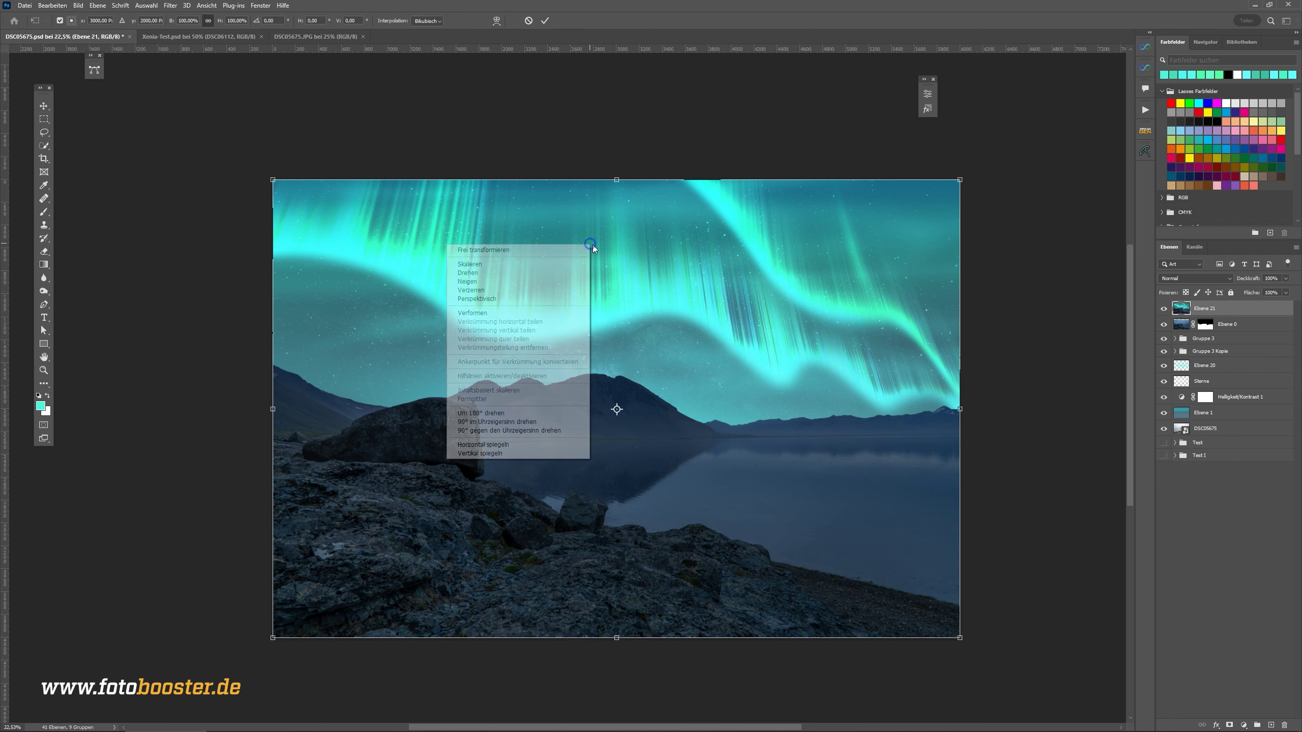
left_click(501, 456)
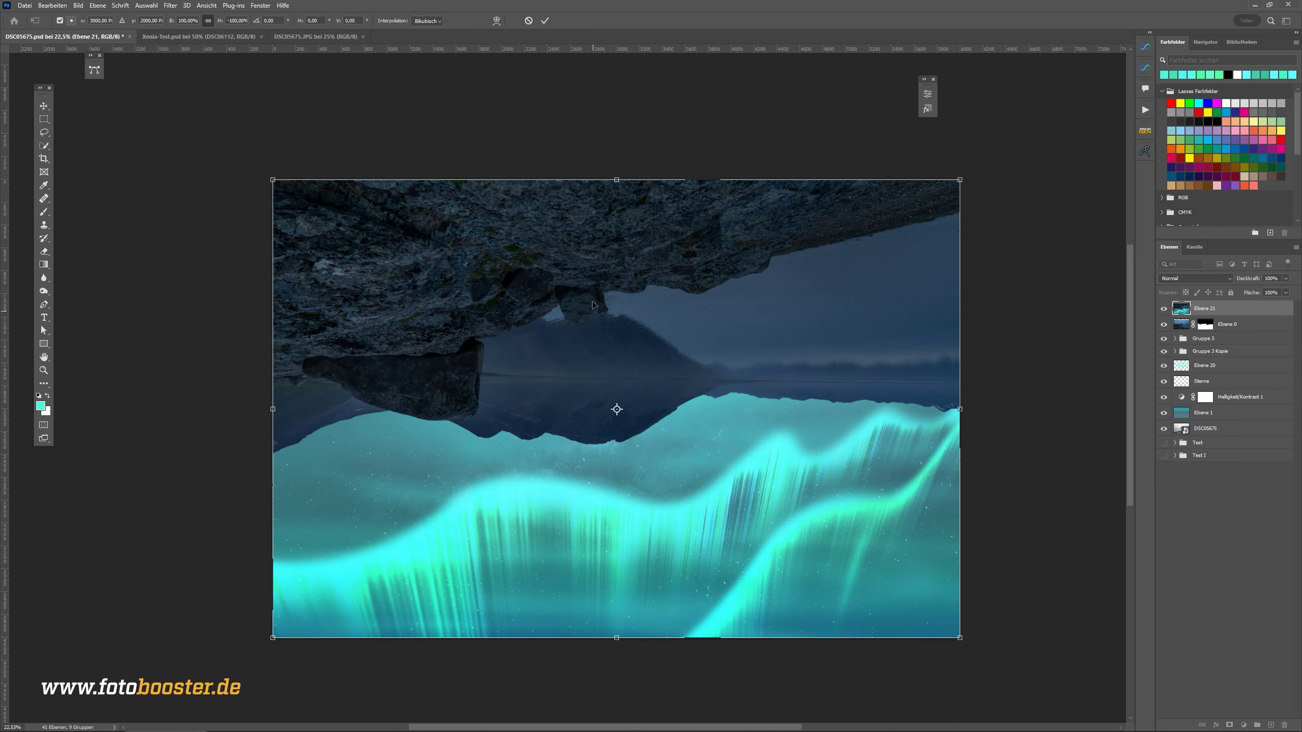
left_click_drag(1252, 280, 1228, 293)
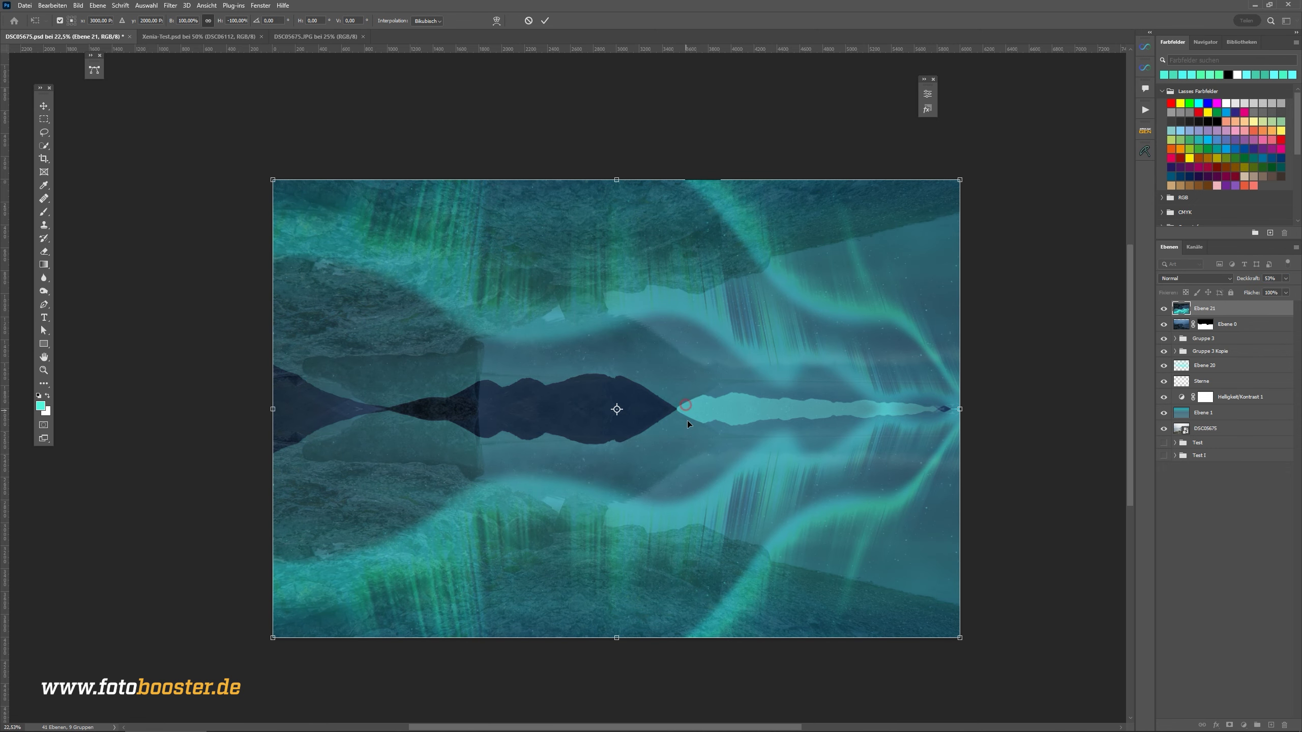
mouse_move(710, 405)
left_mouse_down()
mouse_move(785, 361)
mouse_move(687, 424)
left_mouse_up()
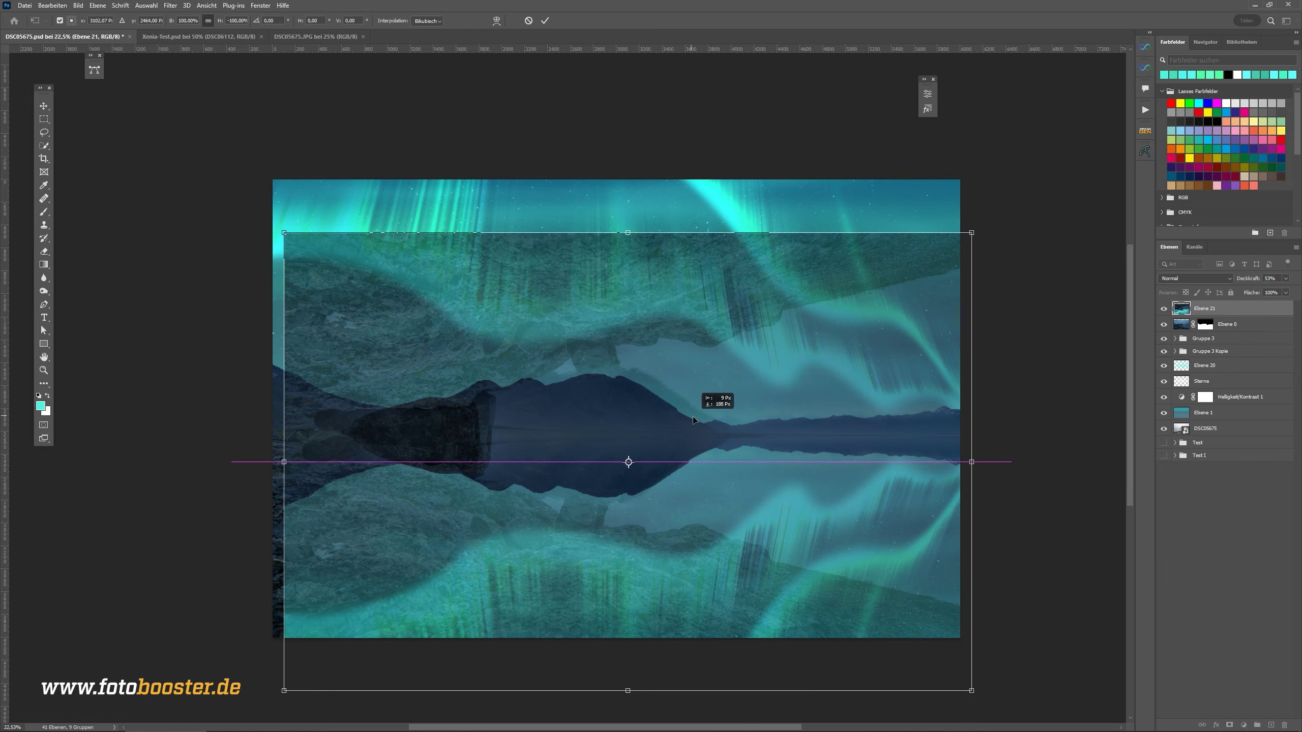
mouse_move(687, 424)
left_mouse_down()
mouse_move(666, 418)
mouse_move(634, 447)
left_mouse_up()
key("Return")
- Draw a rectangular selection covering the image above the waterline
left_click(44, 119)
left_click_drag(273, 180, 914, 382)
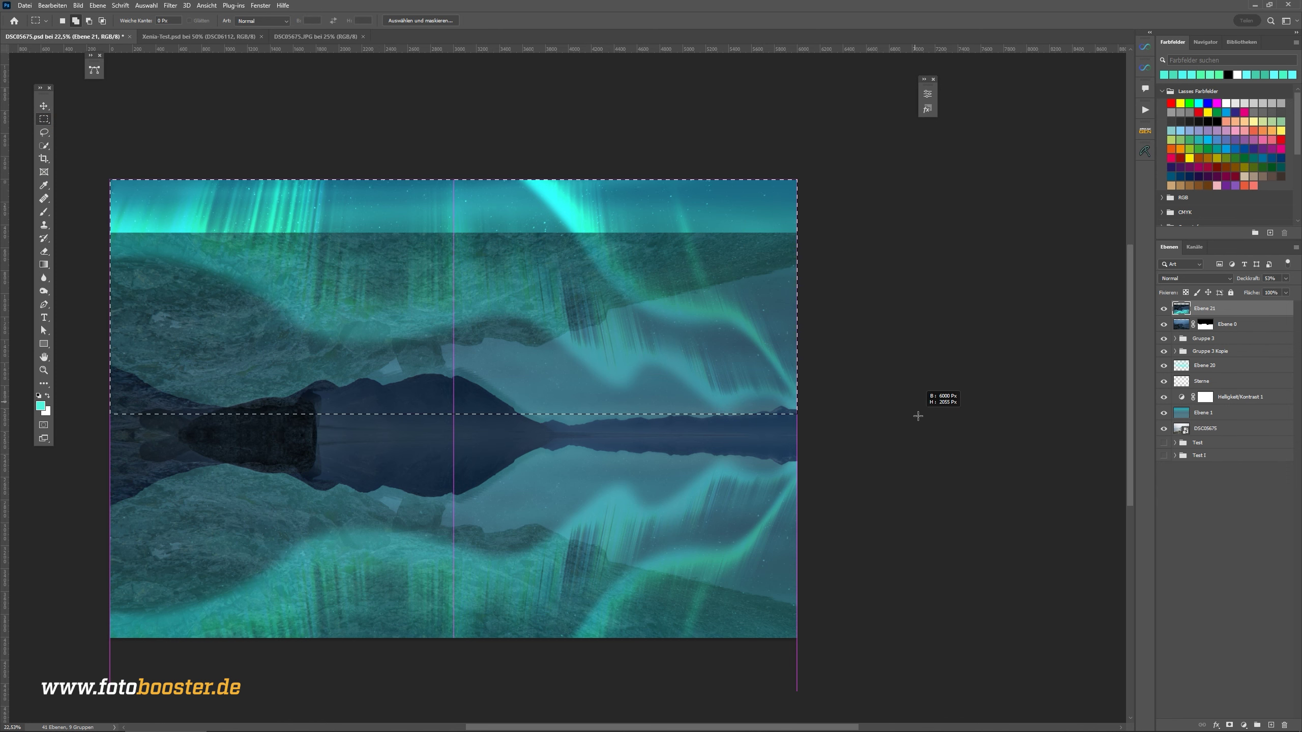
left_click_drag(914, 382, 915, 436)
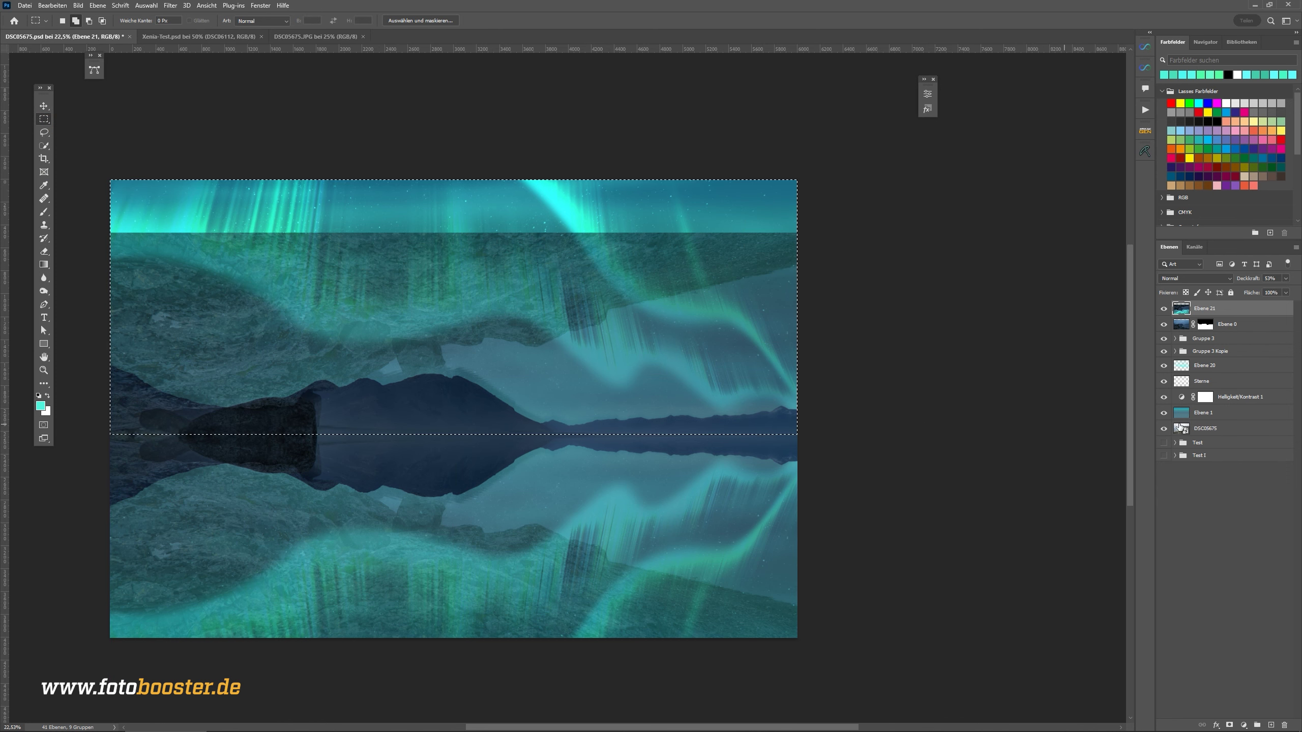
- Mask out Ebene 21 above the waterline with an inverted layer mask at full opacity
left_click(1238, 724)
key("ctrl+i")
scroll(522, 500, "down", 2, "alt")
key("0")
scroll(522, 500, "up", 2, "alt")
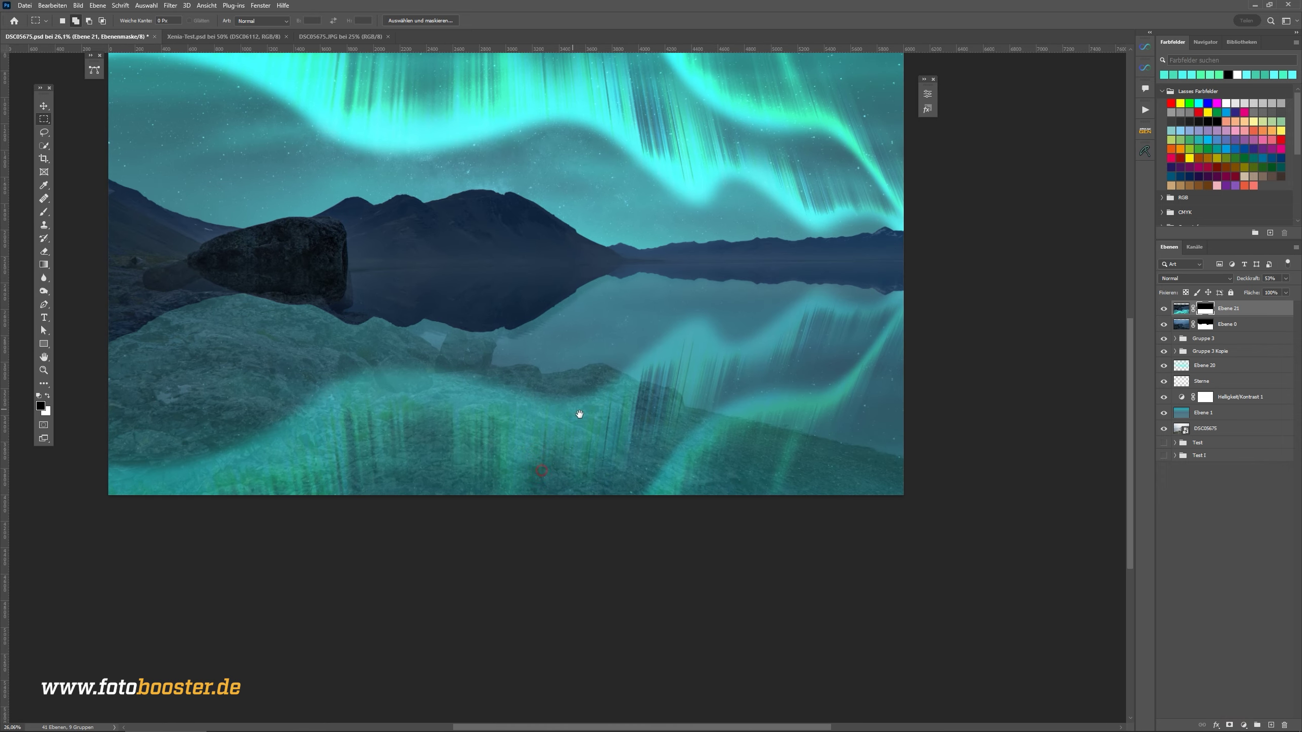
scroll(589, 365, "down", 2, "alt")
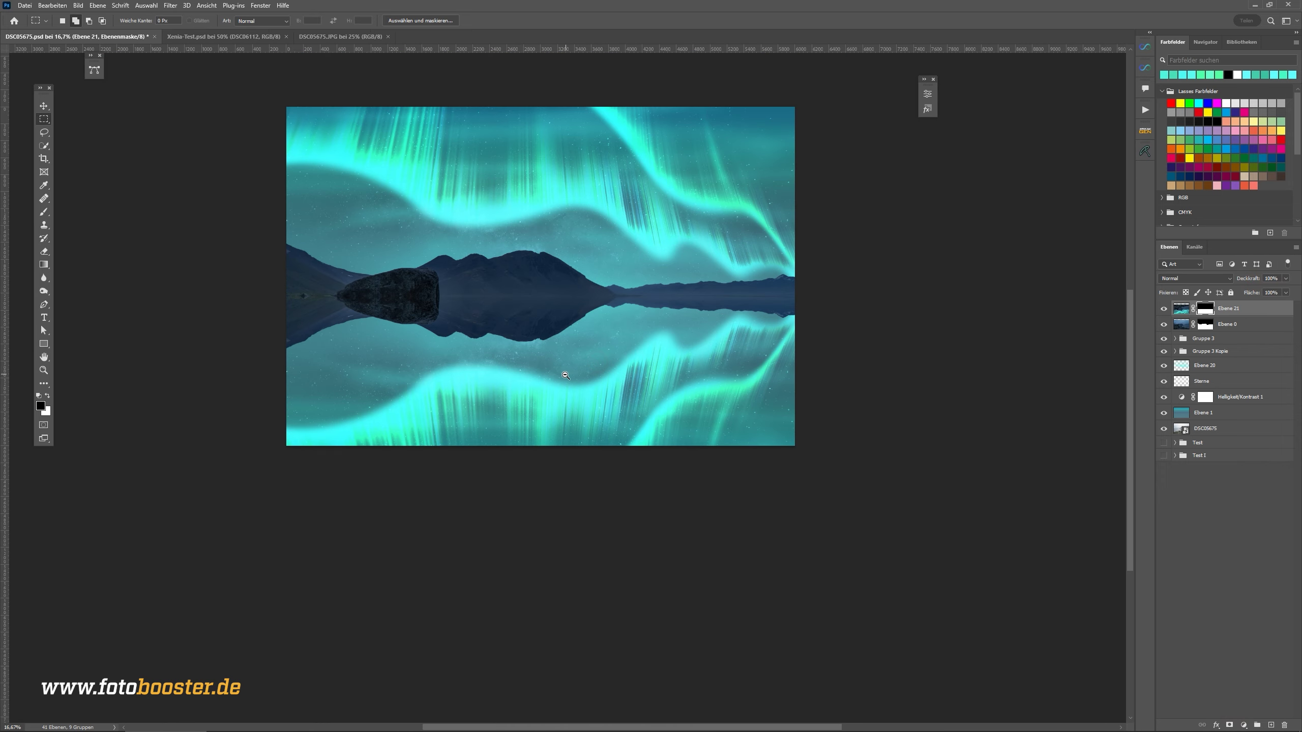
scroll(576, 368, "up", 1, "alt")
scroll(577, 366, "down", 1, "alt")
scroll(376, 308, "up", 2, "alt")
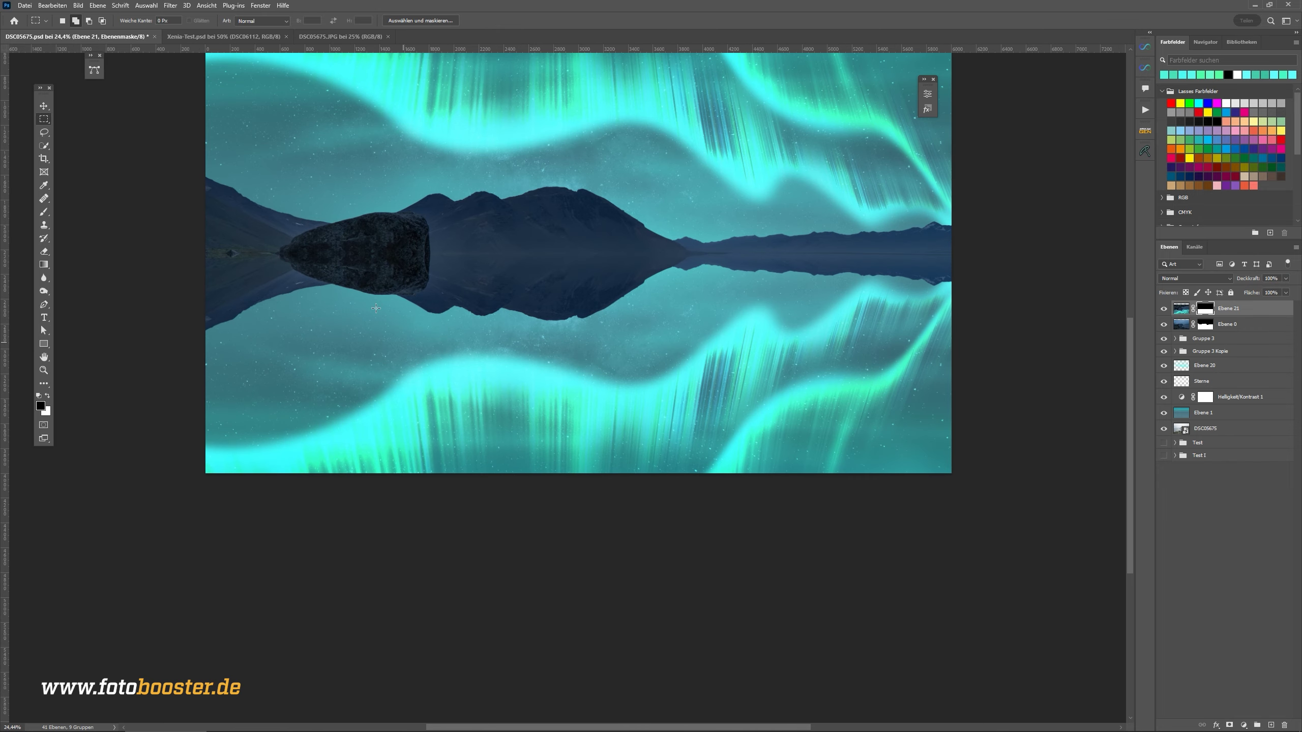
scroll(665, 311, "up", 2)
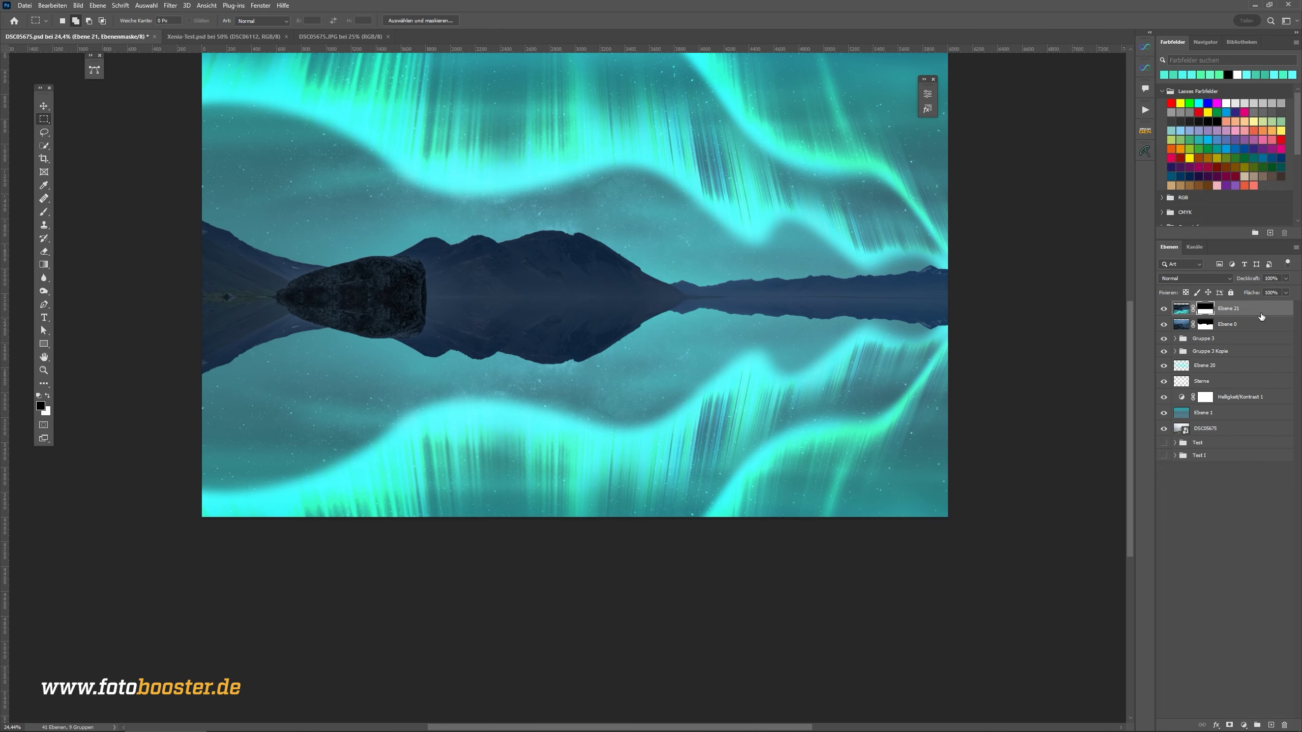
scroll(764, 371, "down", 1, "alt")
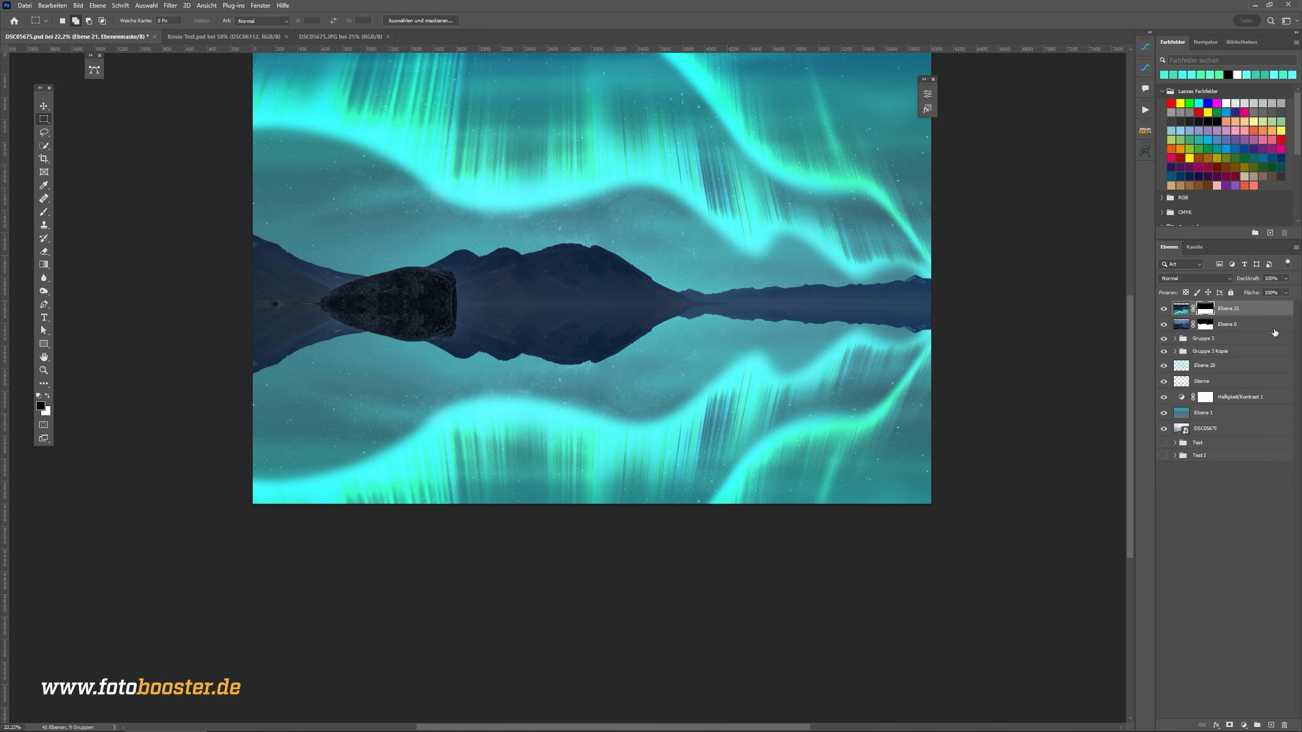
- Set Blend If Underlying Layer sliders so the foreground rocks show through the reflection
right_click(1263, 313)
left_click(1196, 309)
mouse_move(993, 245)
left_mouse_down()
mouse_move(969, 258)
mouse_move(1019, 252)
left_mouse_up()
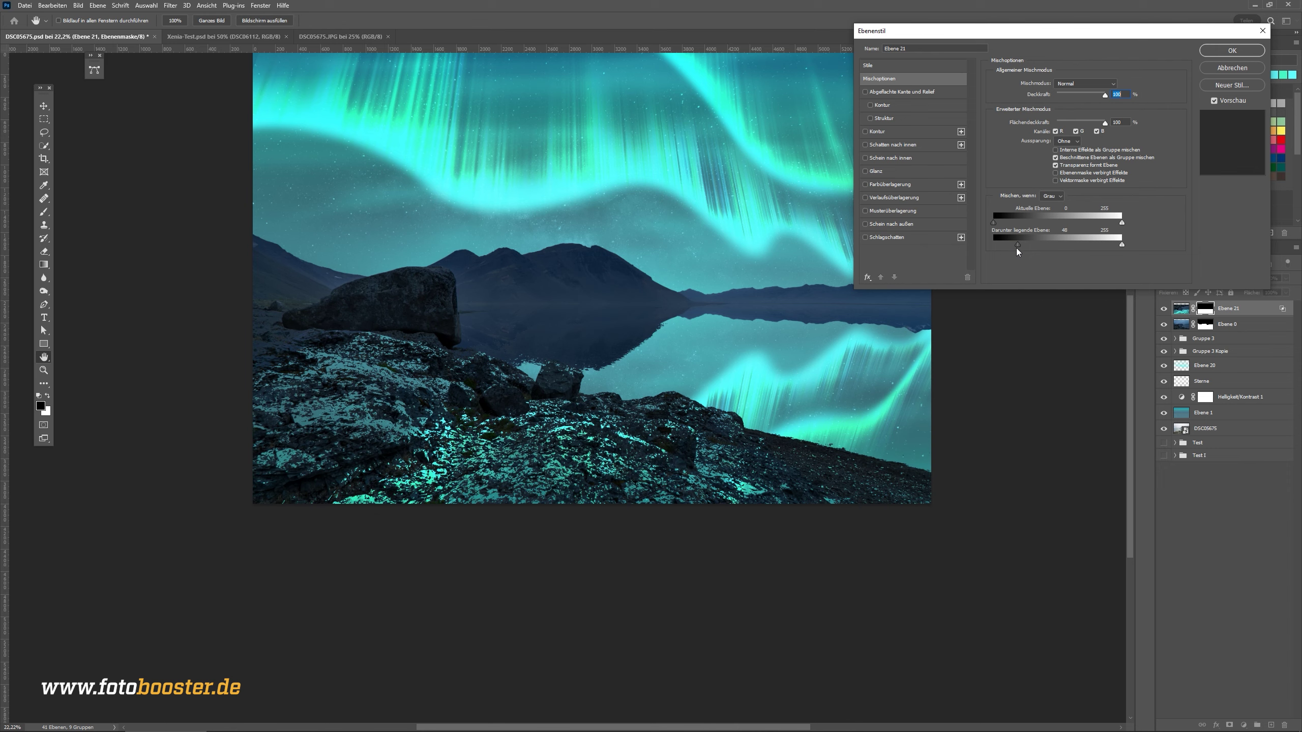
left_click_drag(1019, 245, 1036, 254)
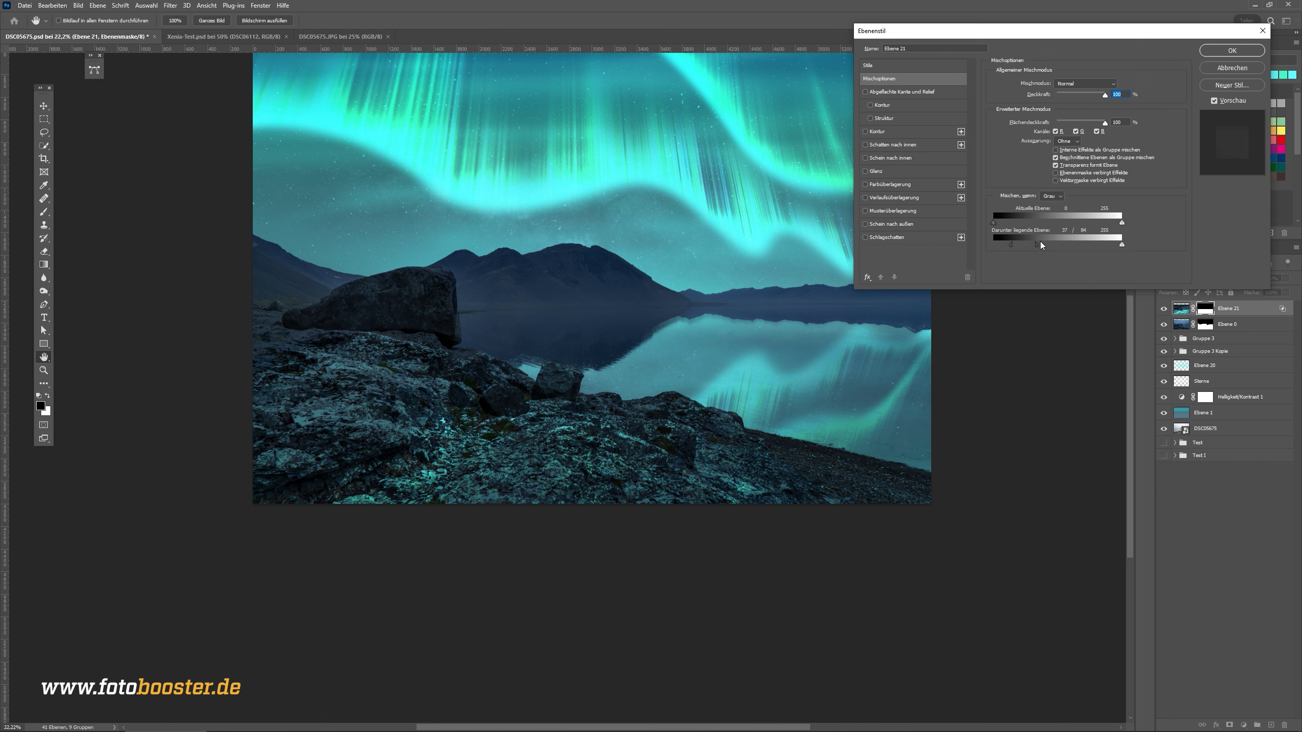
left_click_drag(1034, 247, 1035, 248)
scroll(559, 385, "down", 3)
scroll(589, 382, "up", 1)
scroll(589, 382, "up", 2)
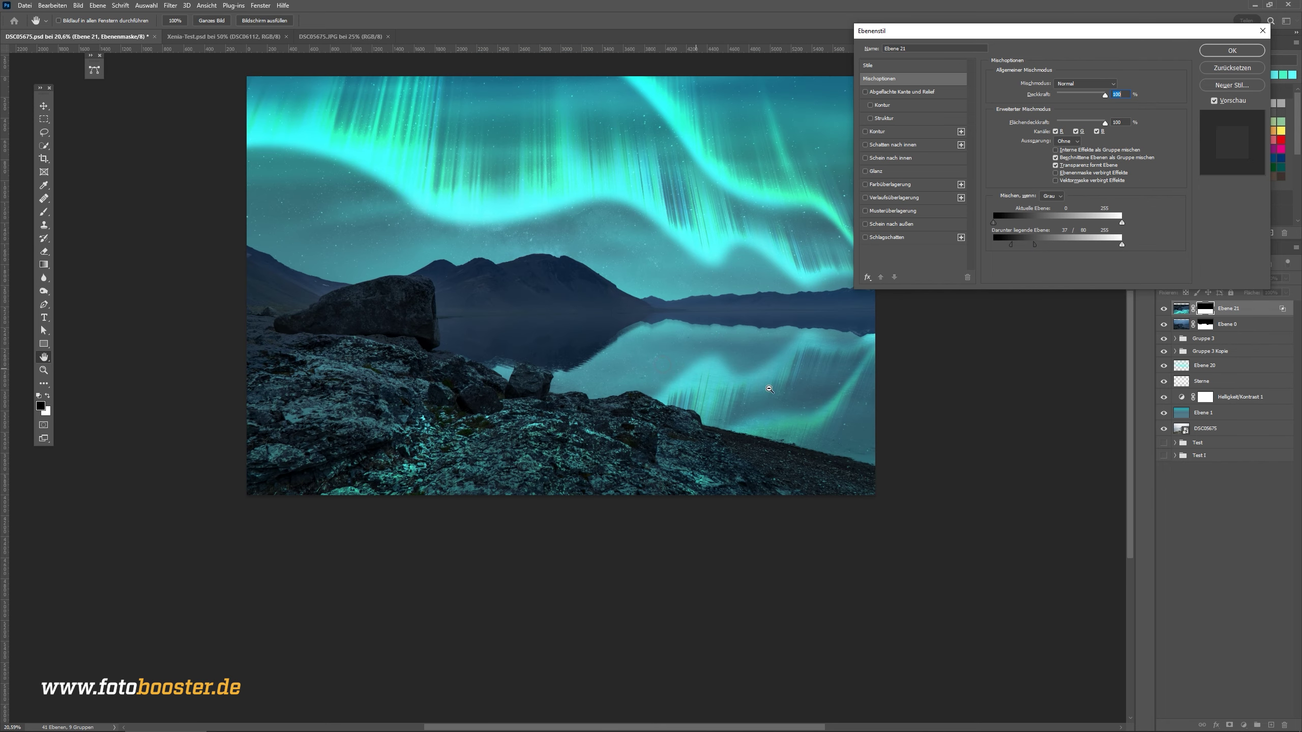
left_click(1232, 51)
- Convert Ebene 21 to a Smart Object and set its Blend If black to 35
left_click(1174, 308)
right_click(1267, 315)
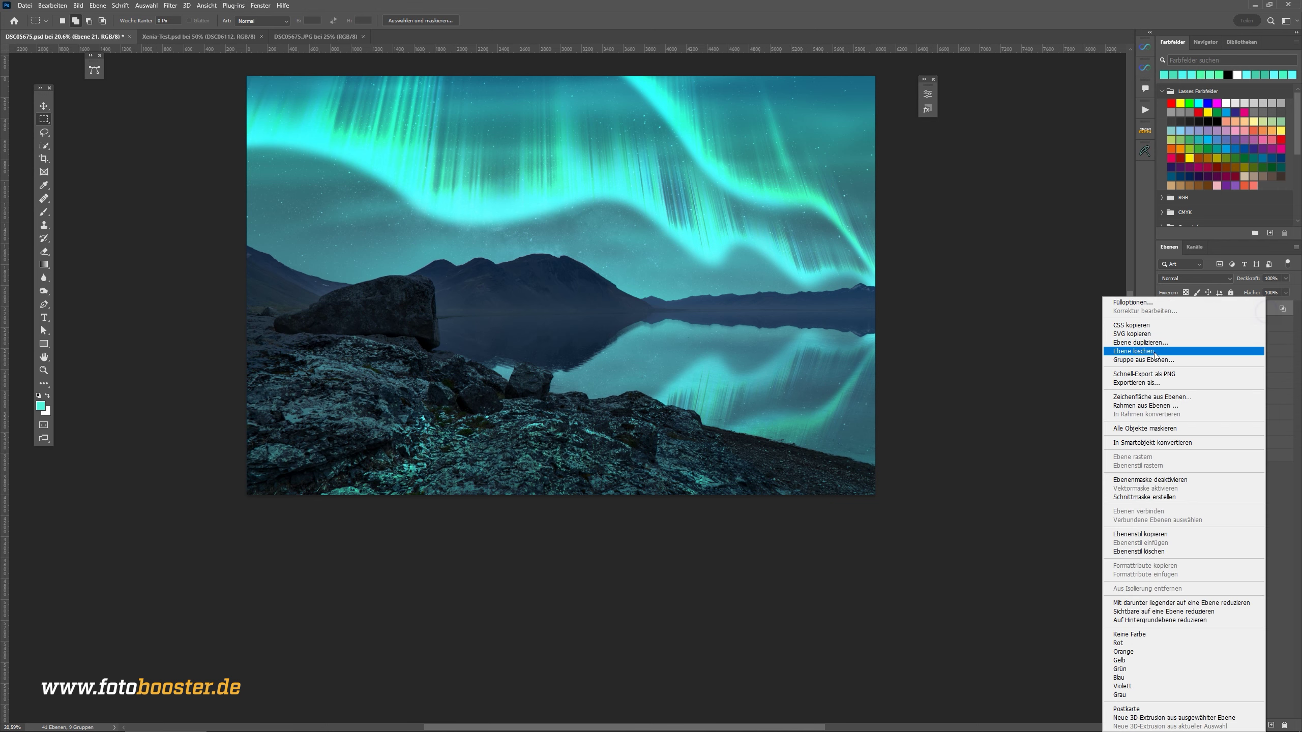
left_click(1179, 440)
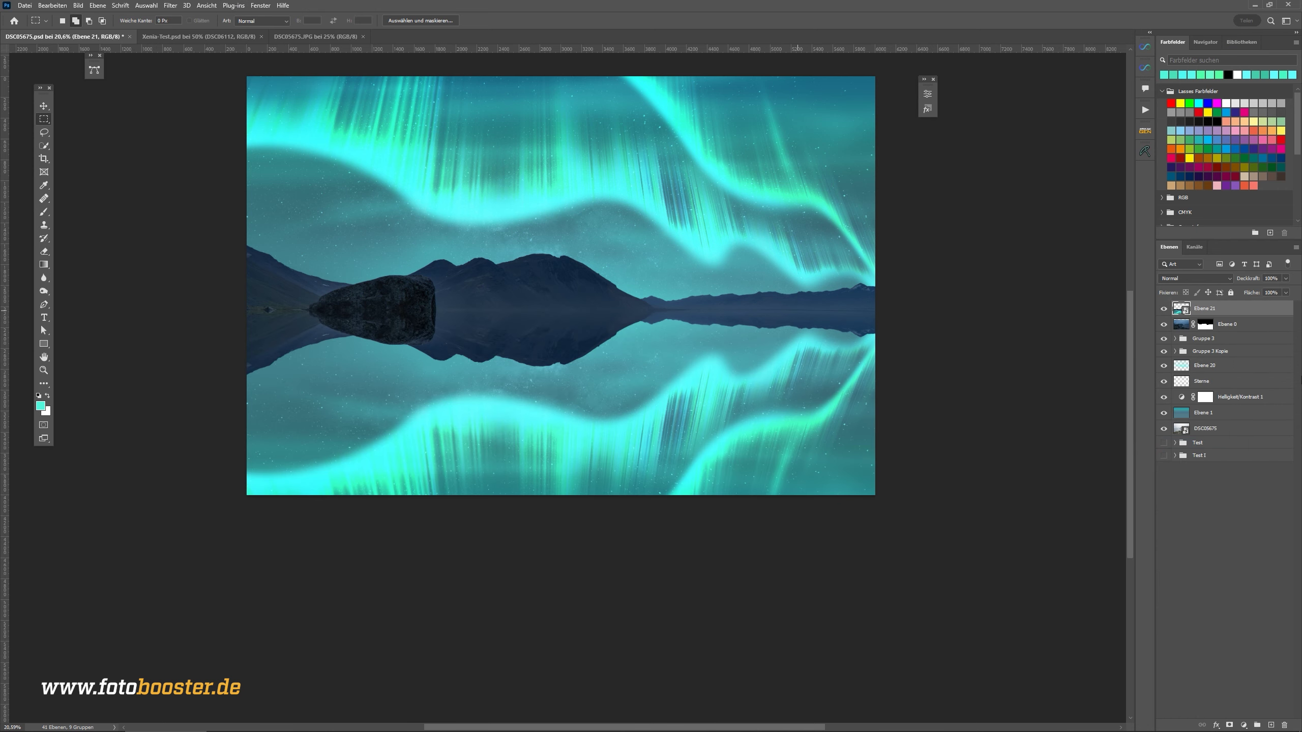
double_click(1250, 308)
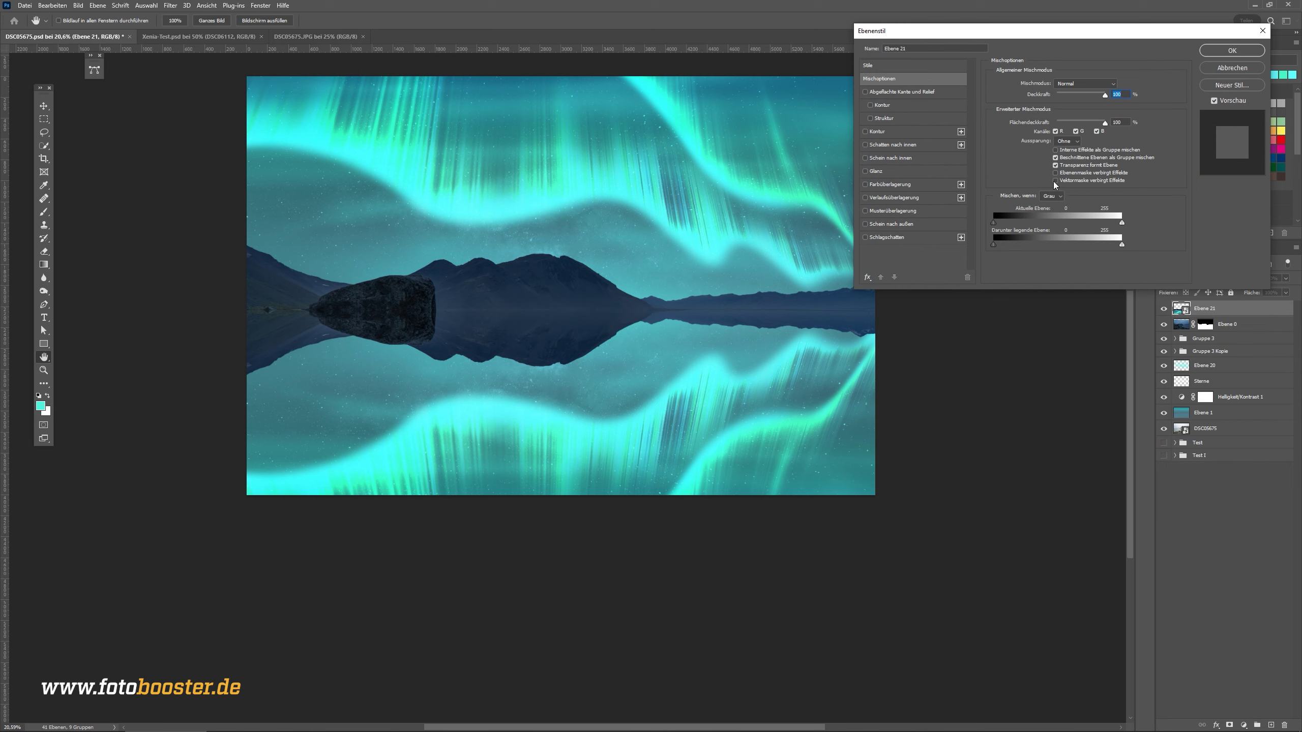
left_click_drag(995, 250, 1041, 248)
left_click(1248, 54)
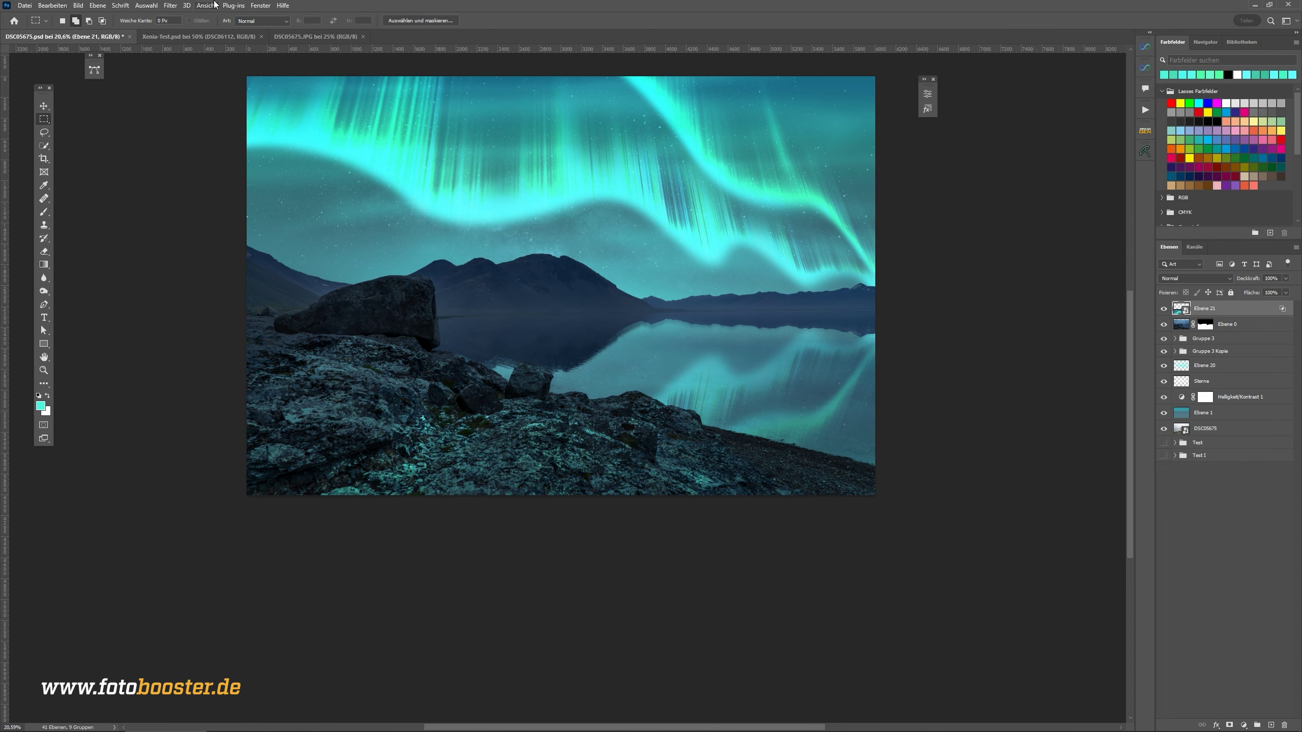
- Apply a Gaussian Blur to Ebene 21 to soften the lake reflection
left_click(171, 5)
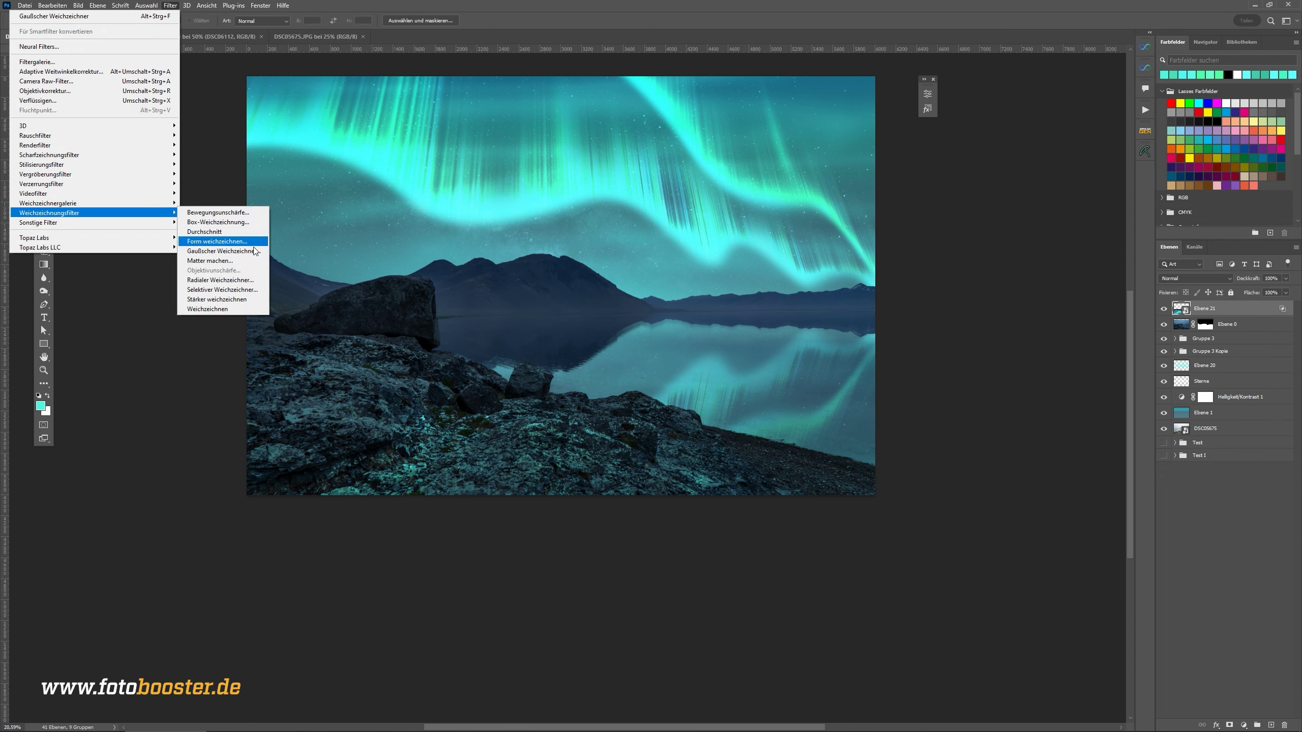
left_click(215, 242)
left_click_drag(736, 286, 759, 287)
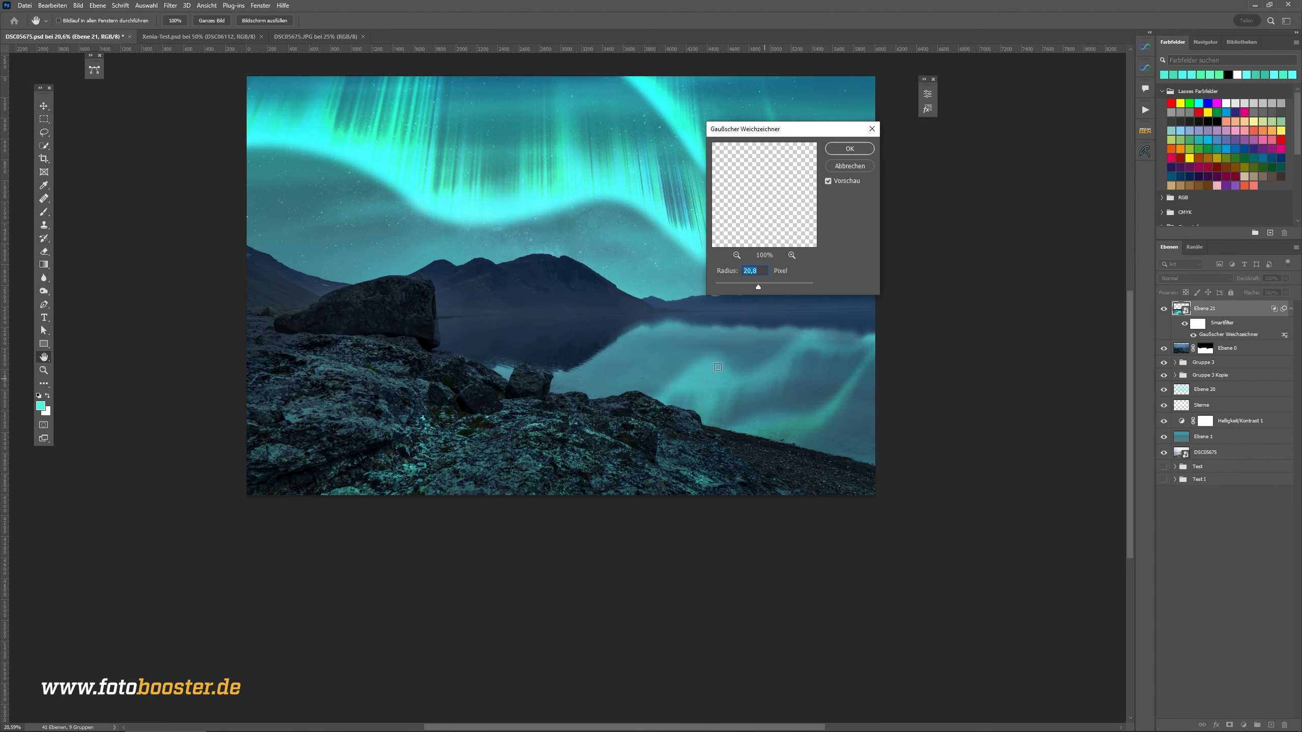
key("Return")
- Zoom in and toggle the blur off and on to compare the reflection
key("m")
scroll(735, 388, "up", 2)
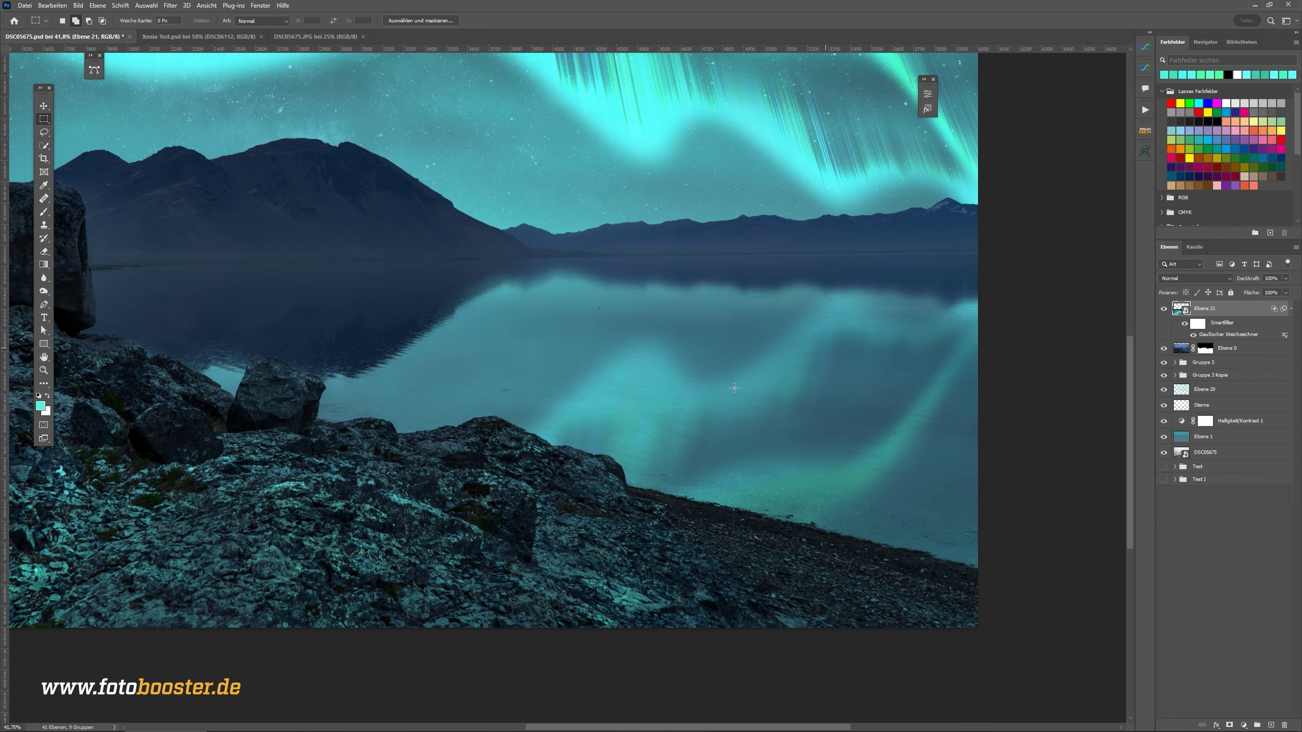
scroll(892, 382, "down", 3)
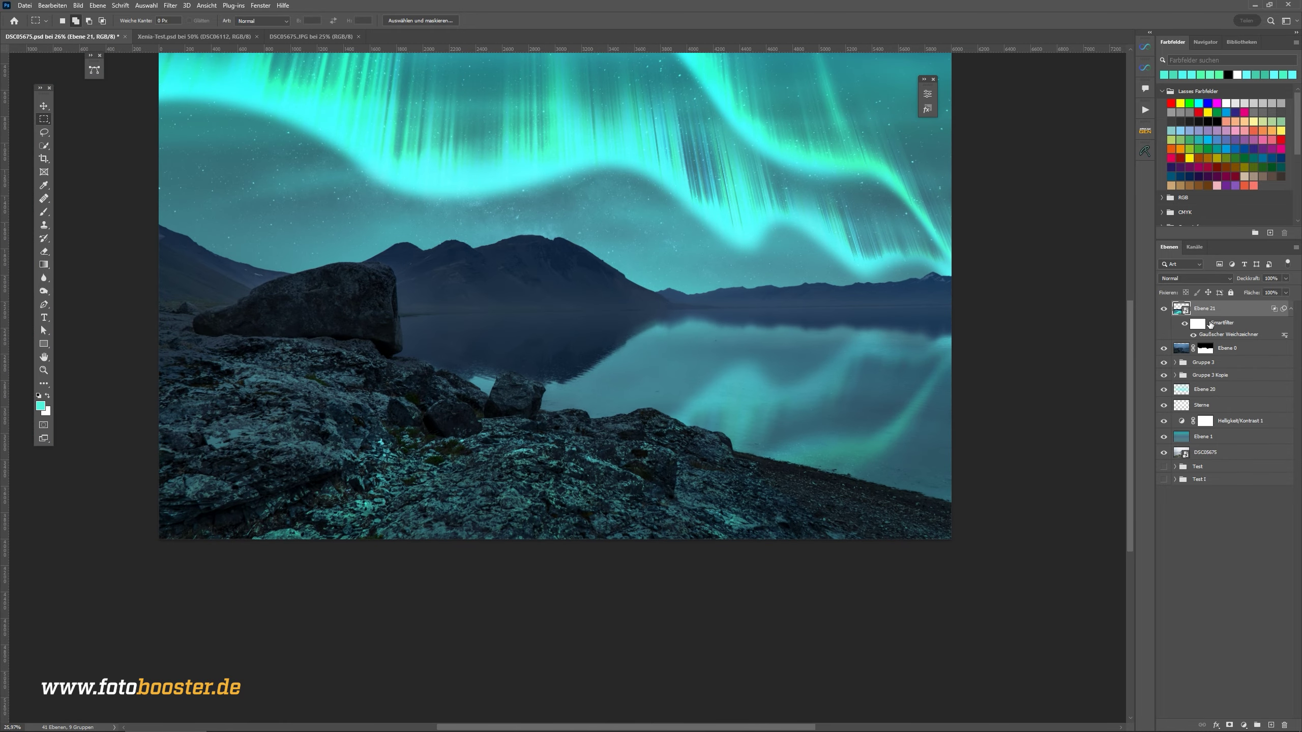
left_click(1163, 308)
left_click(1163, 308)
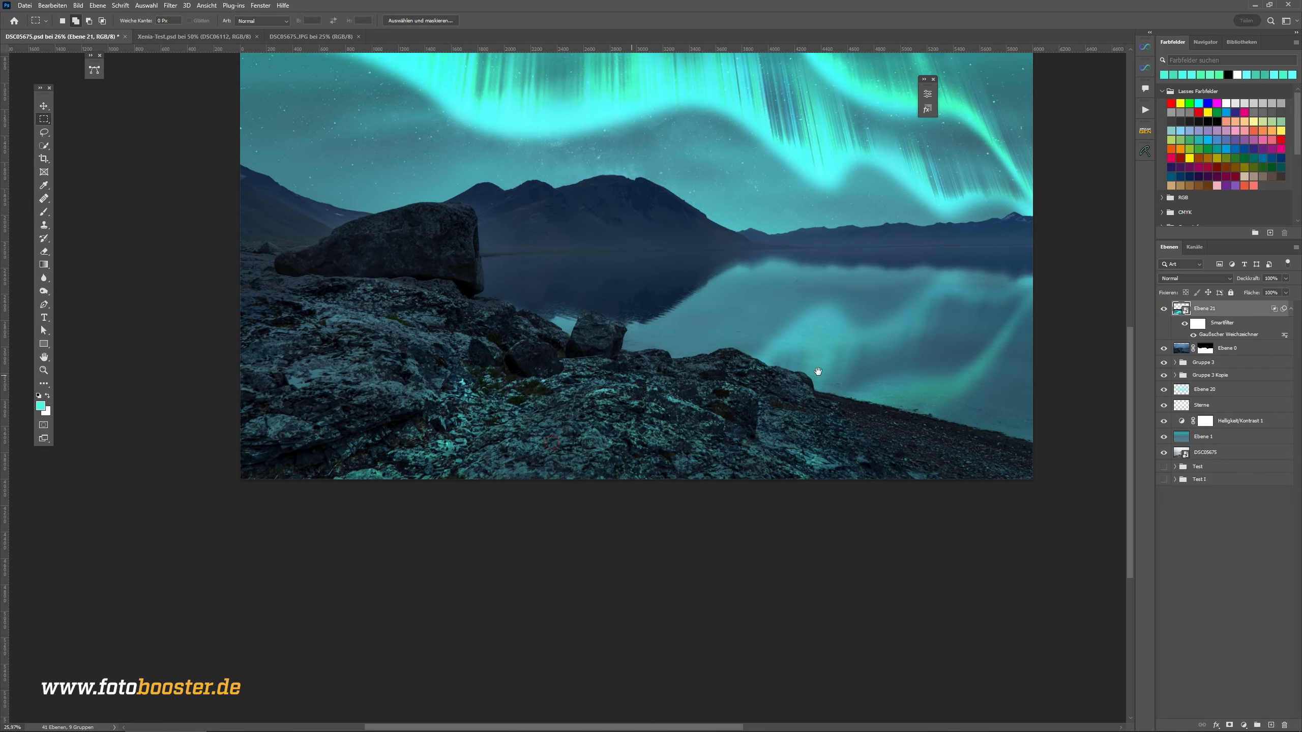
- Reset colours to black and white and add a layer mask to Ebene 21
scroll(845, 393, "left", 3)
left_click(1239, 728)
key("Escape")
left_click(1230, 725)
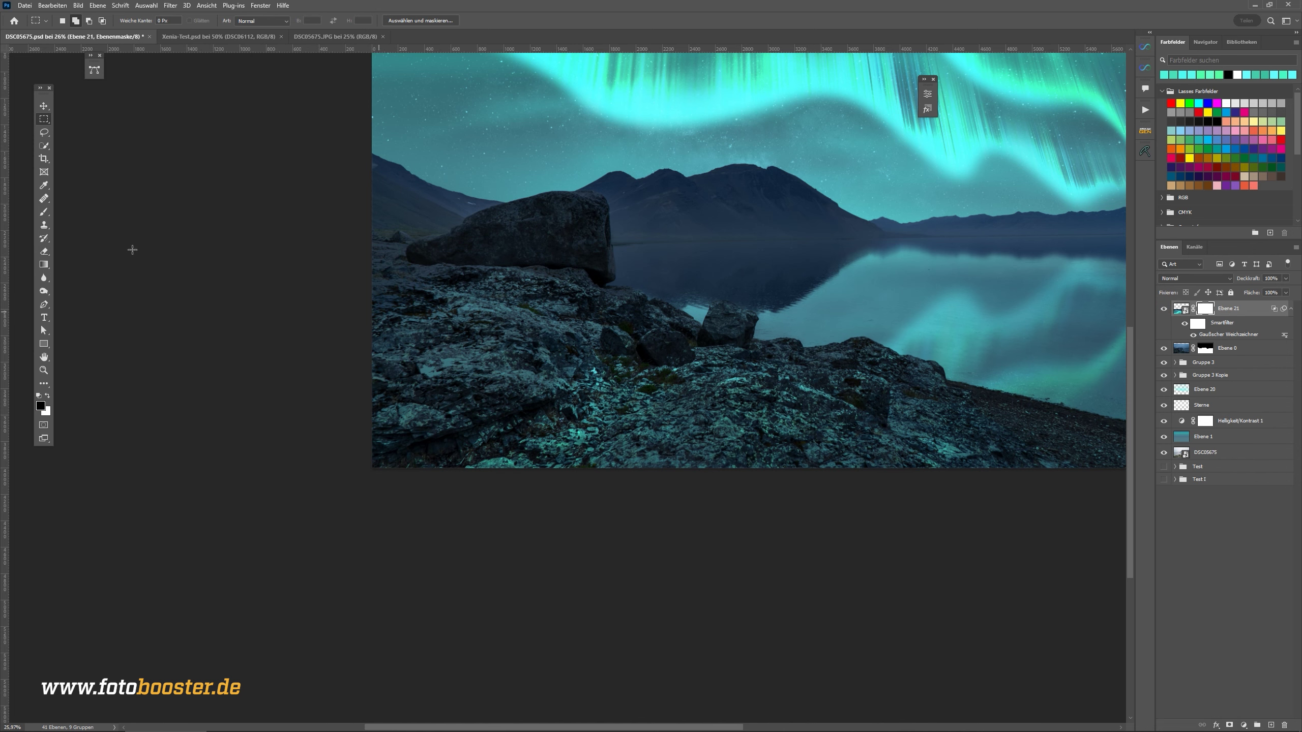
- Paint on the mask with the Brush tool to touch up the reflection over the rocks
left_click(44, 211)
scroll(694, 428, "down", 5)
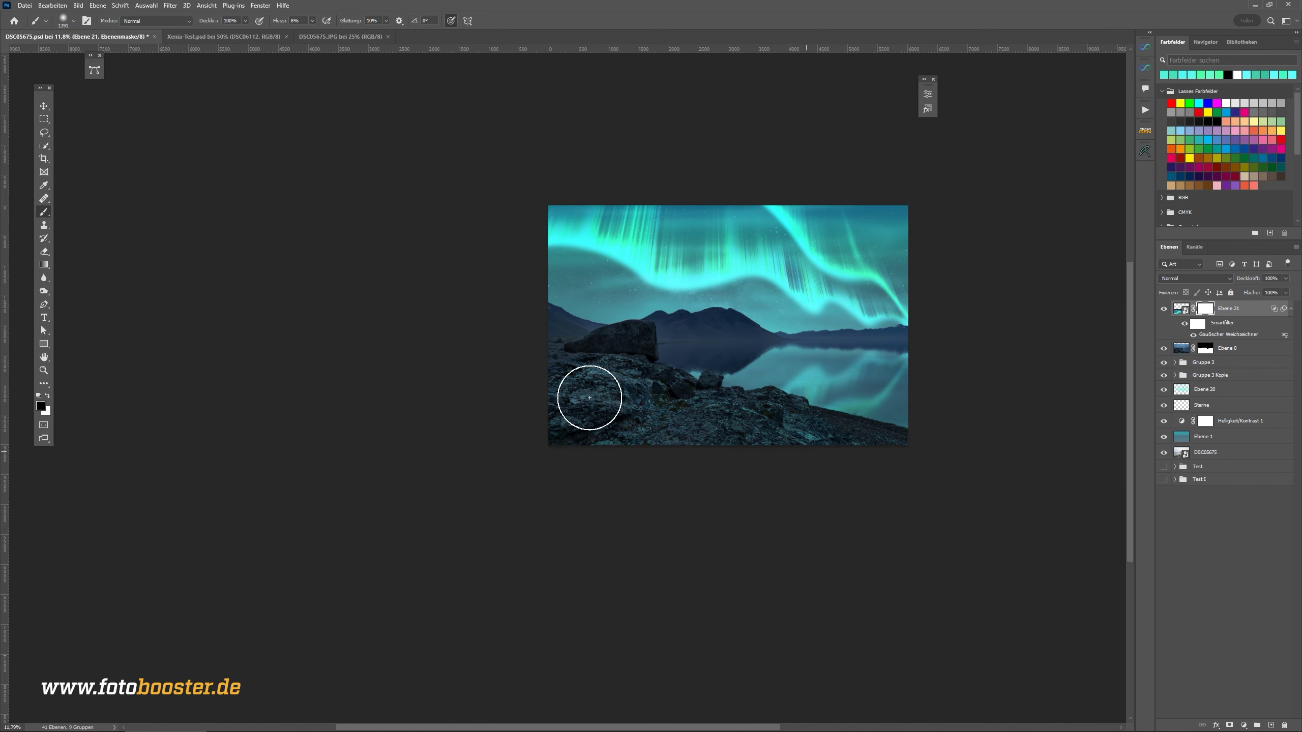
scroll(605, 349, "up", 5)
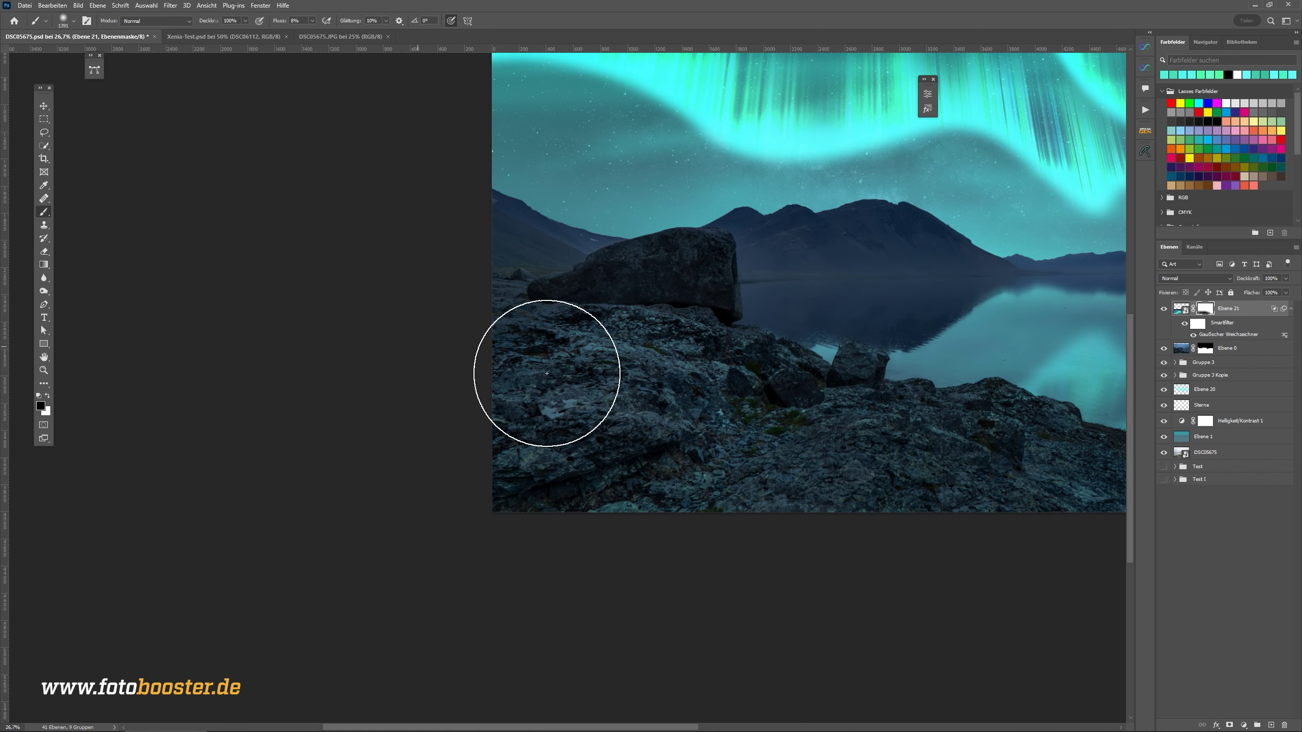
scroll(513, 436, "down", 3)
scroll(596, 446, "down", 2)
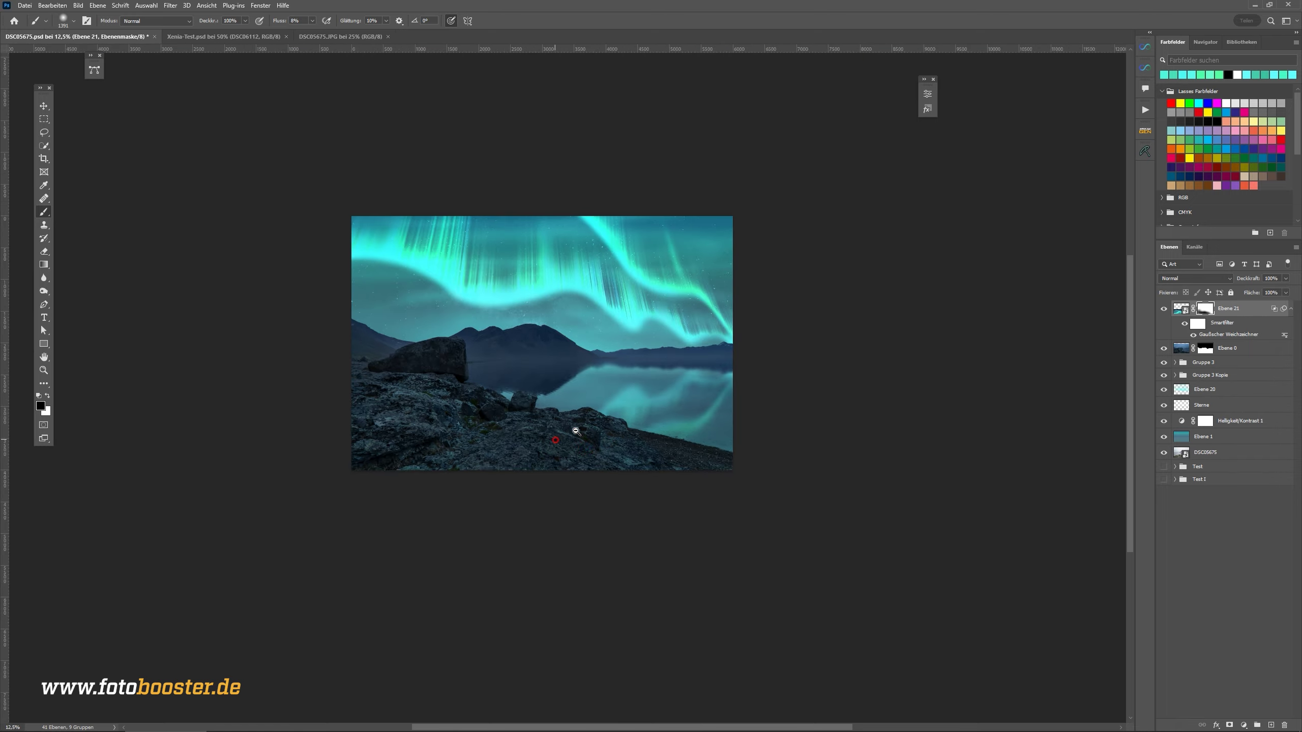
scroll(606, 446, "up", 5)
scroll(606, 443, "down", 3)
scroll(652, 339, "up", 4)
scroll(652, 339, "down", 1)
scroll(652, 338, "down", 2)
- Return to the Move tool and target Ebene 21's pixels instead of its mask
key("v")
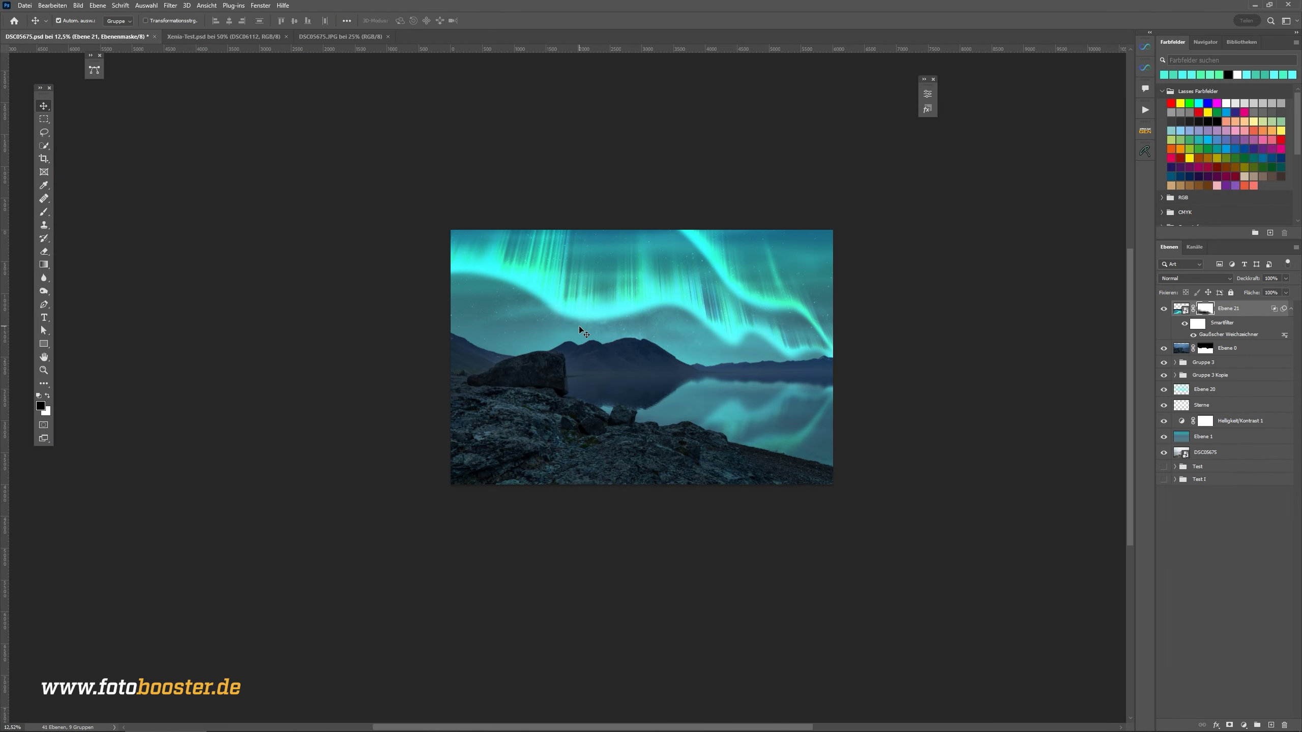
scroll(495, 294, "up", 1)
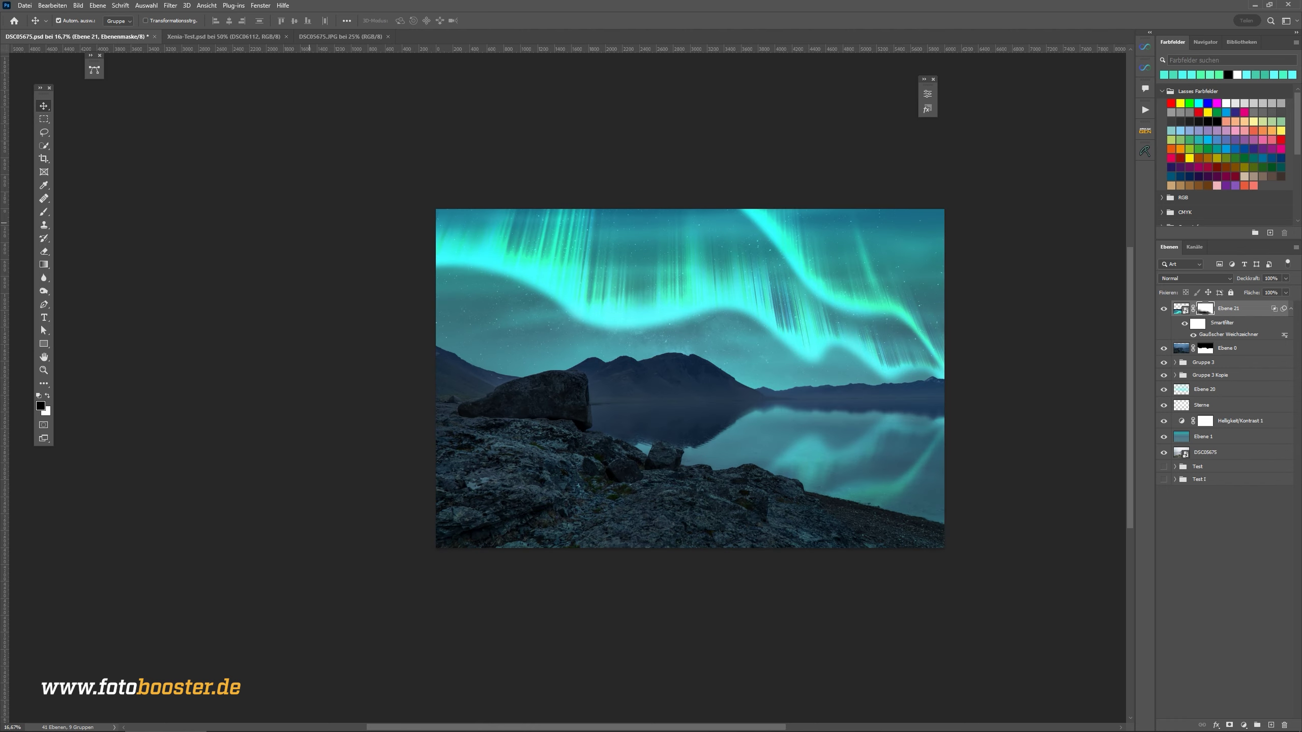
key("ctrl+2")
scroll(693, 404, "up", 1)
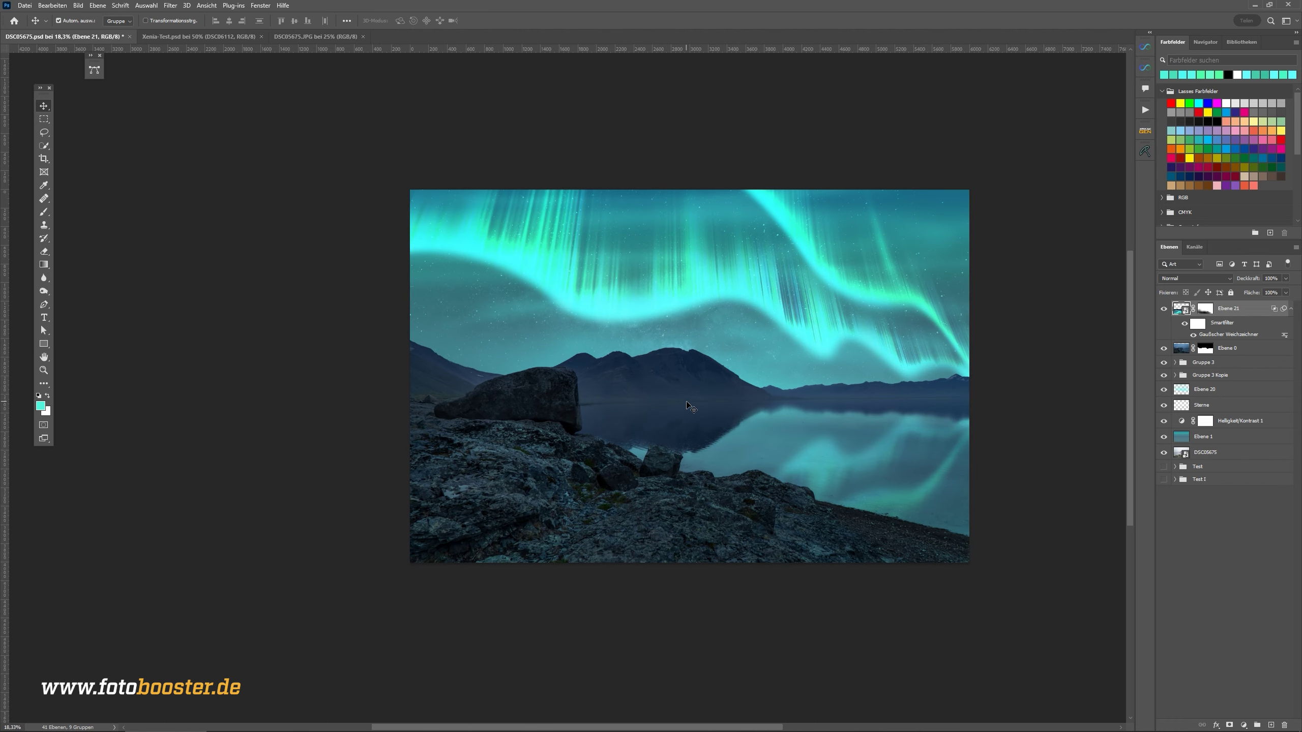
scroll(690, 406, "down", 1)
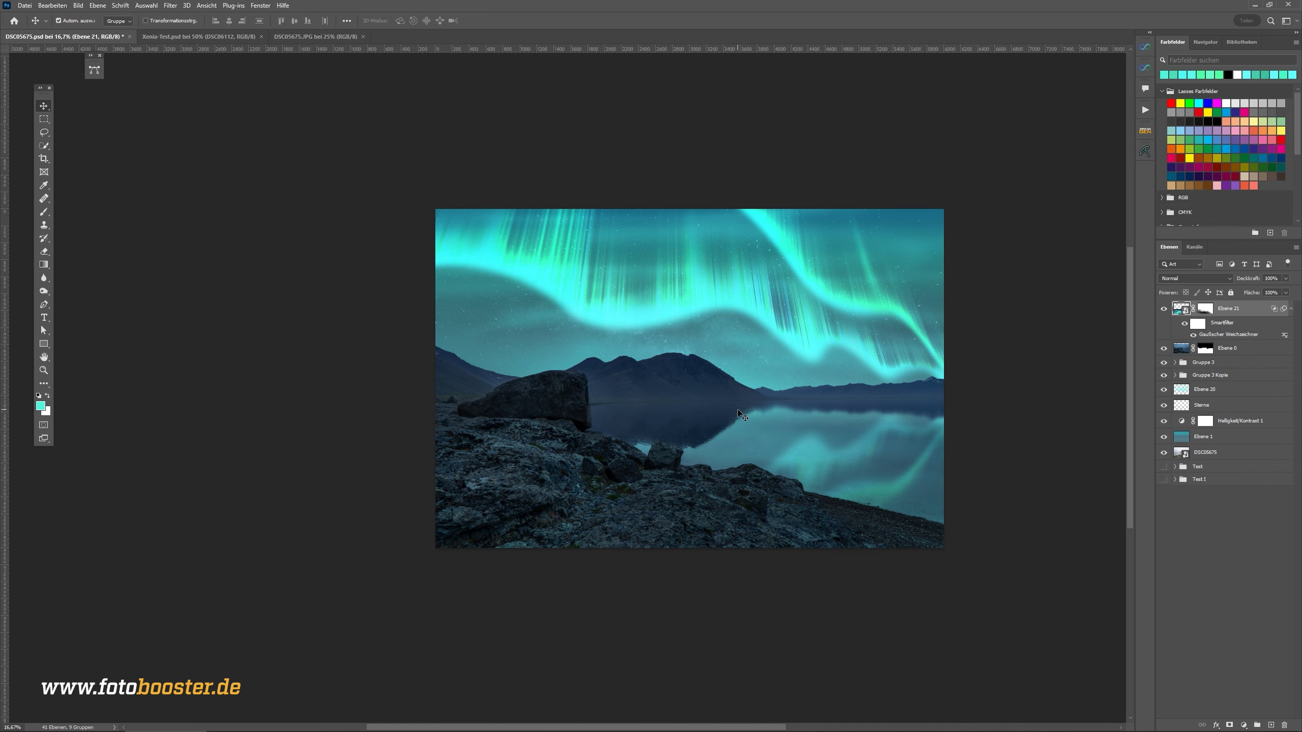
- Add a Soft Light Levels adjustment layer with output black raised to 36
left_click(1244, 725)
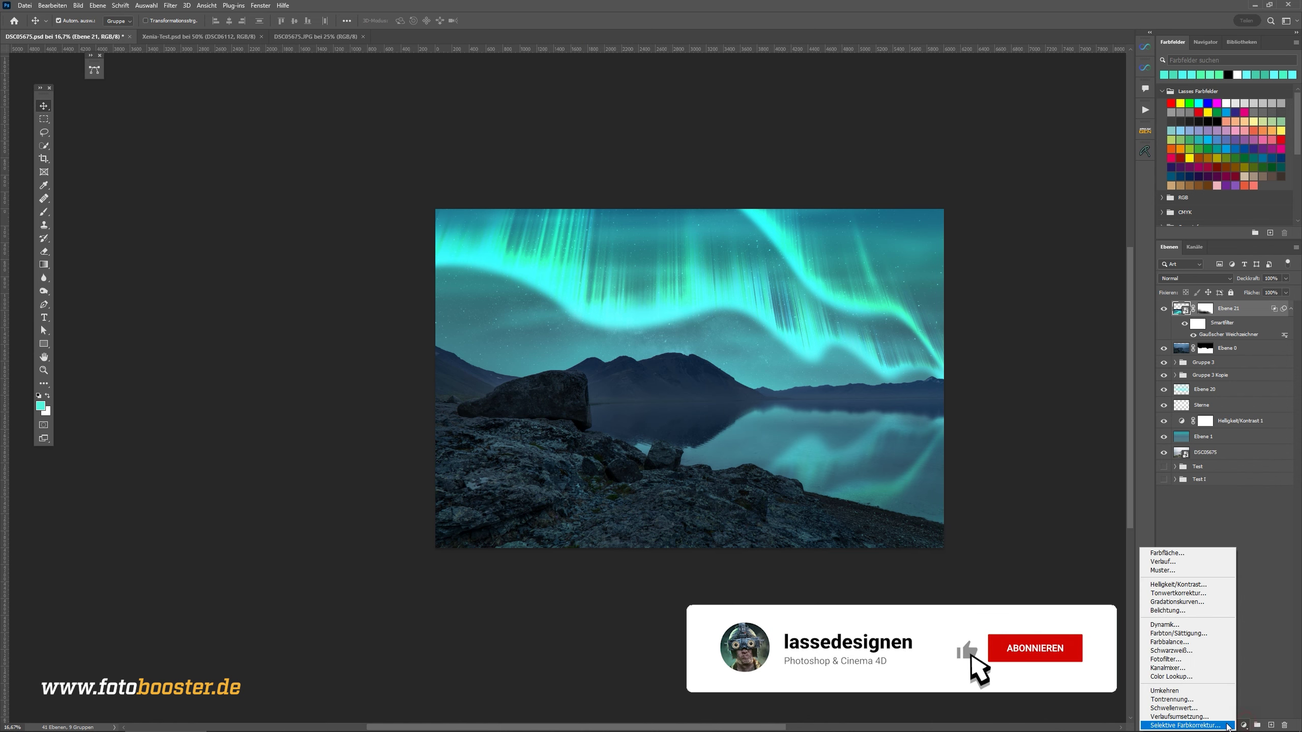
left_click(1195, 594)
left_click(1221, 278)
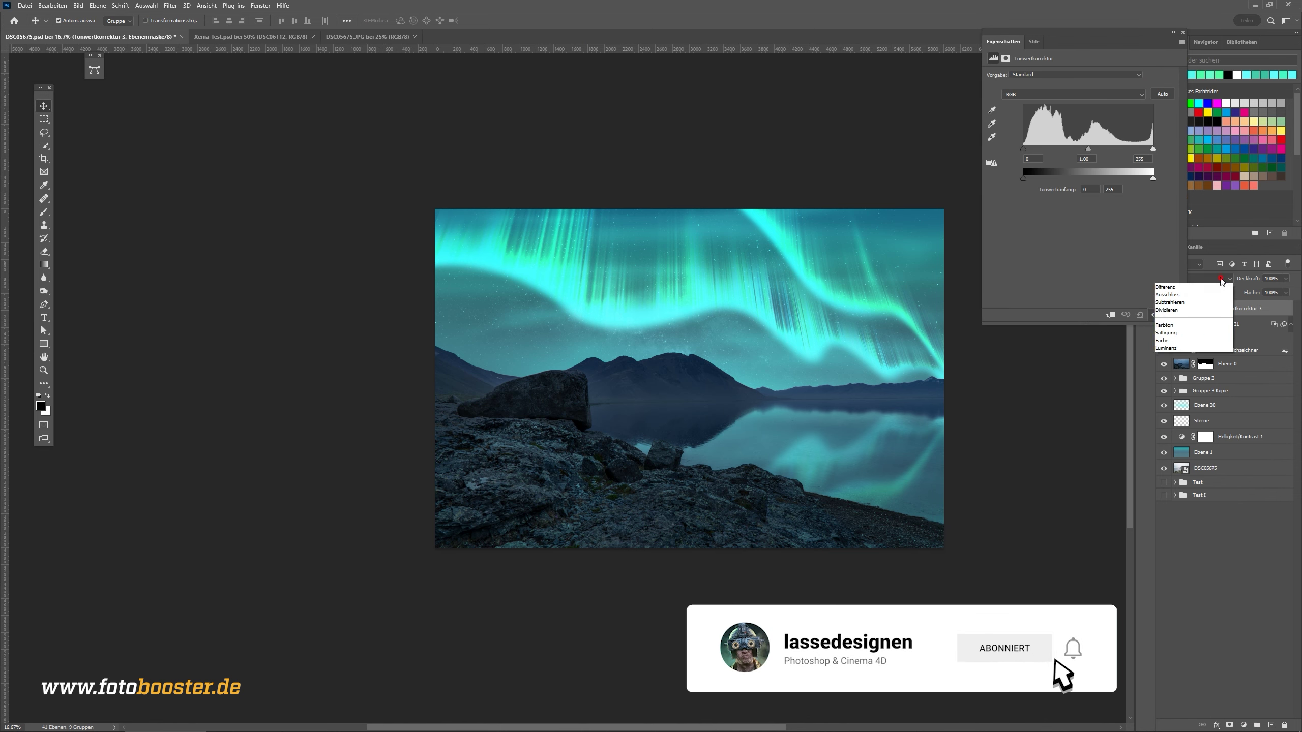
left_click(1179, 403)
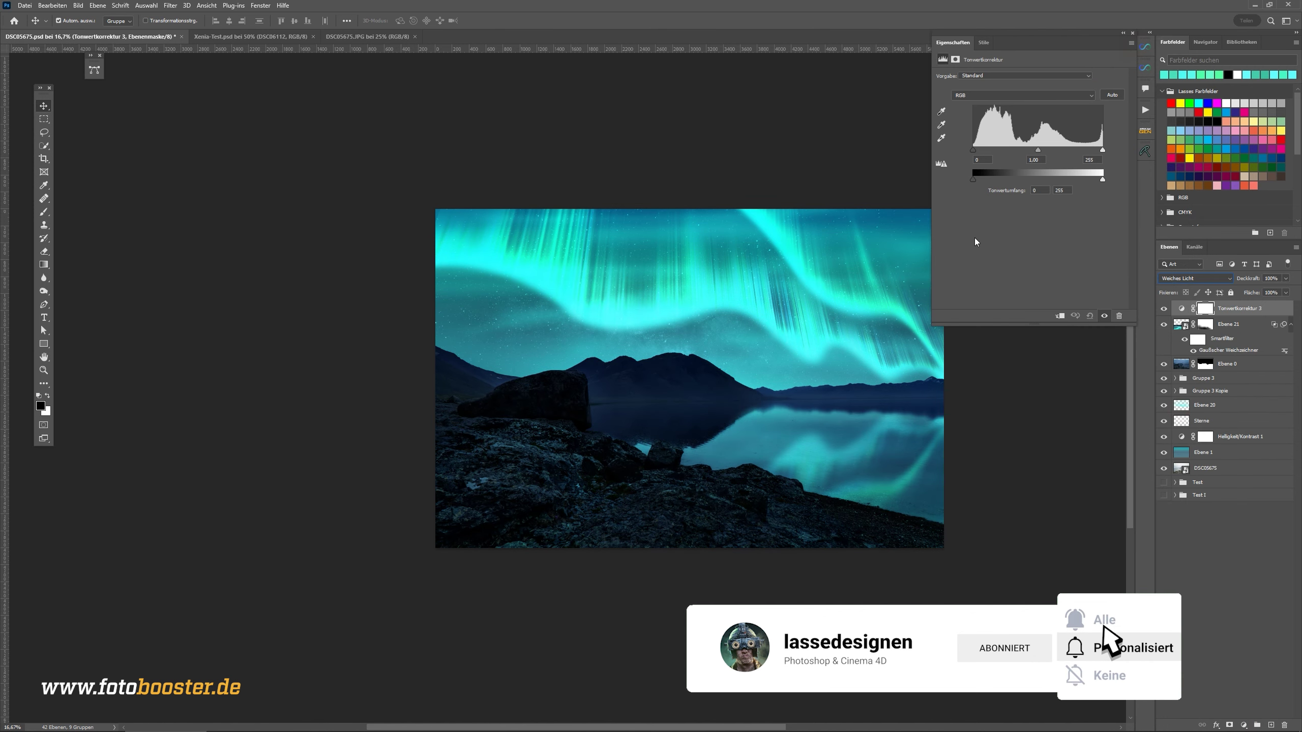
left_click_drag(973, 179, 995, 182)
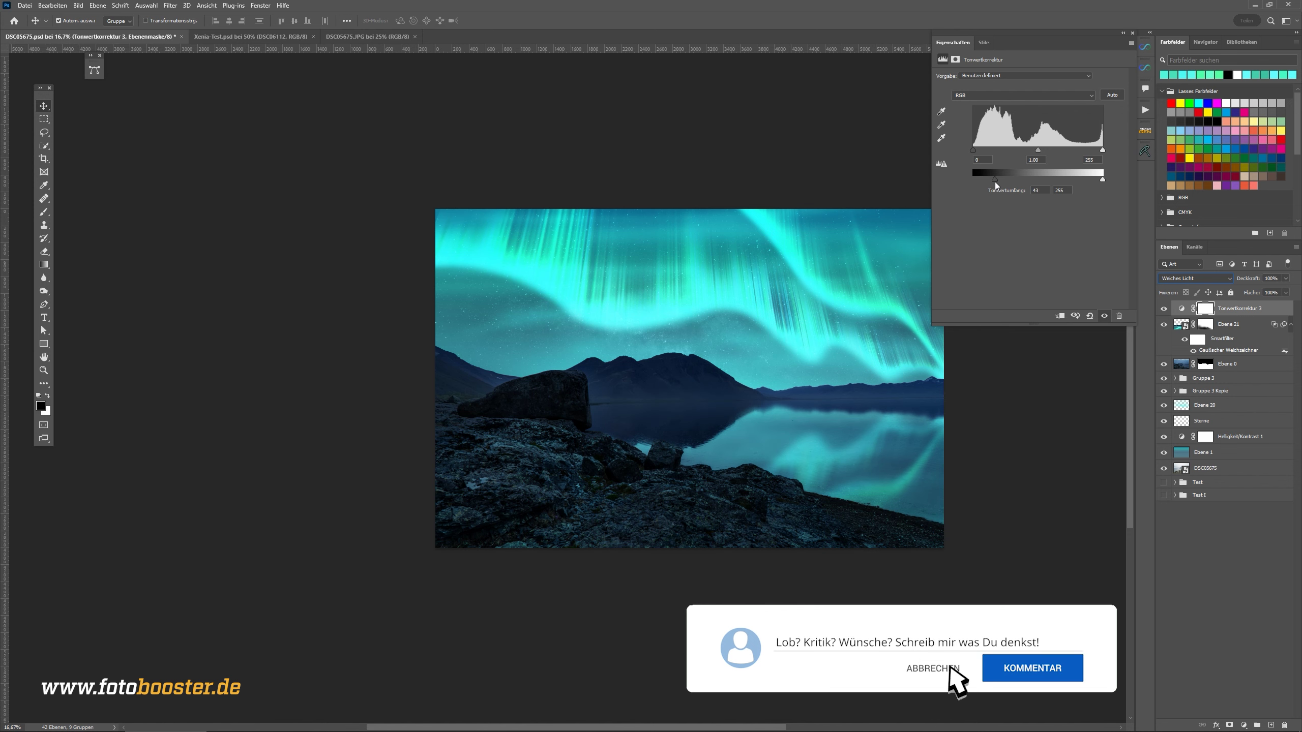
left_click(1132, 33)
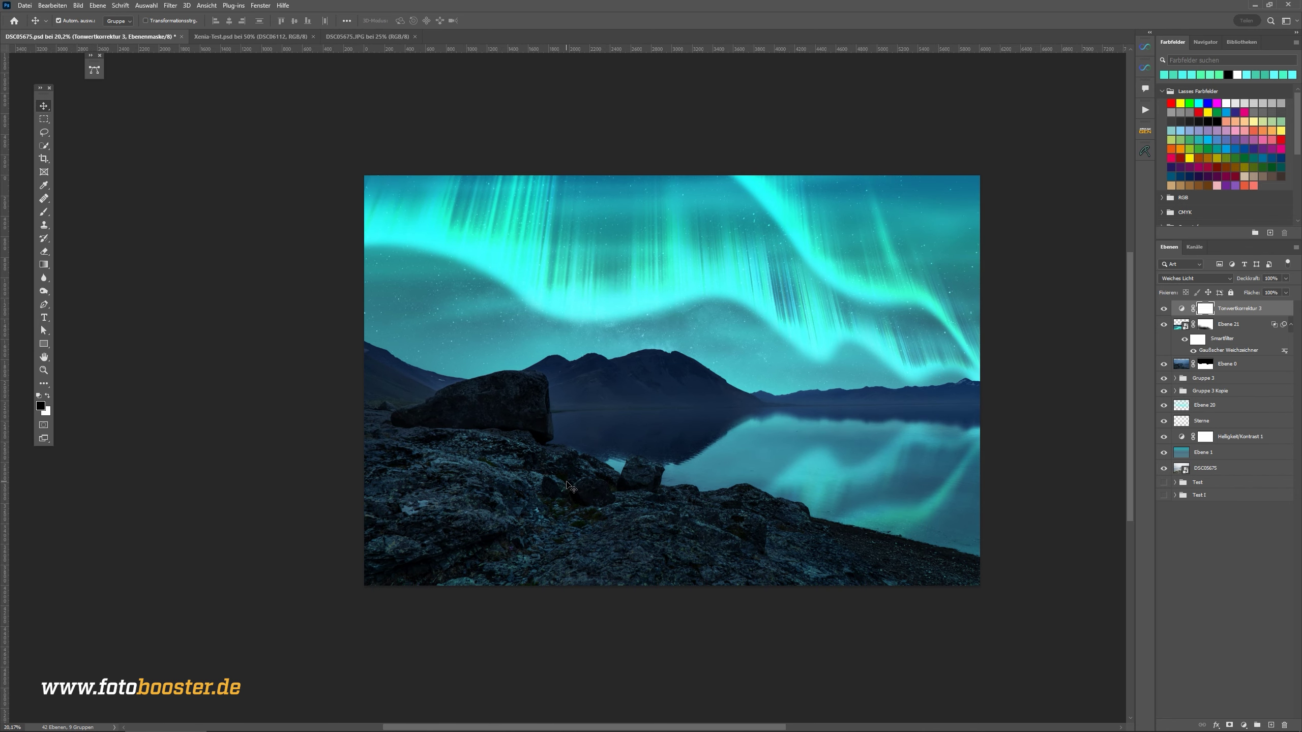
scroll(659, 409, "up", 1)
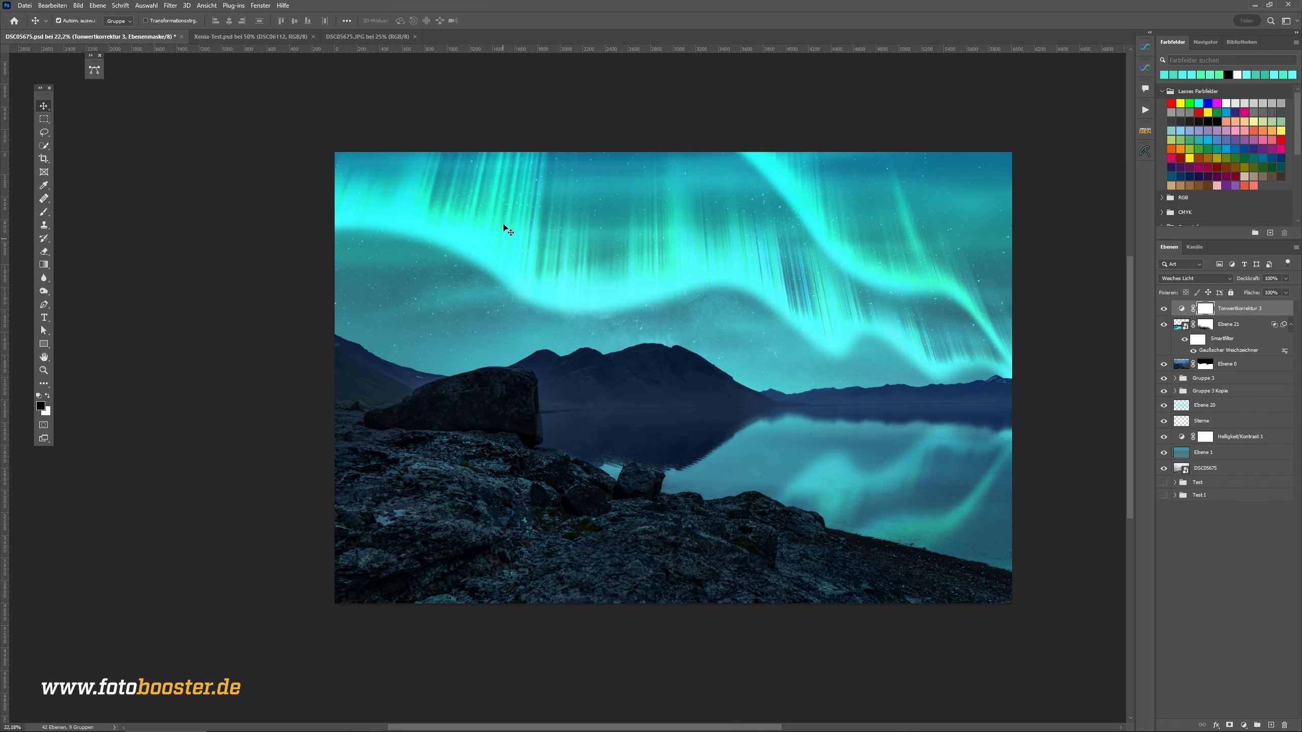